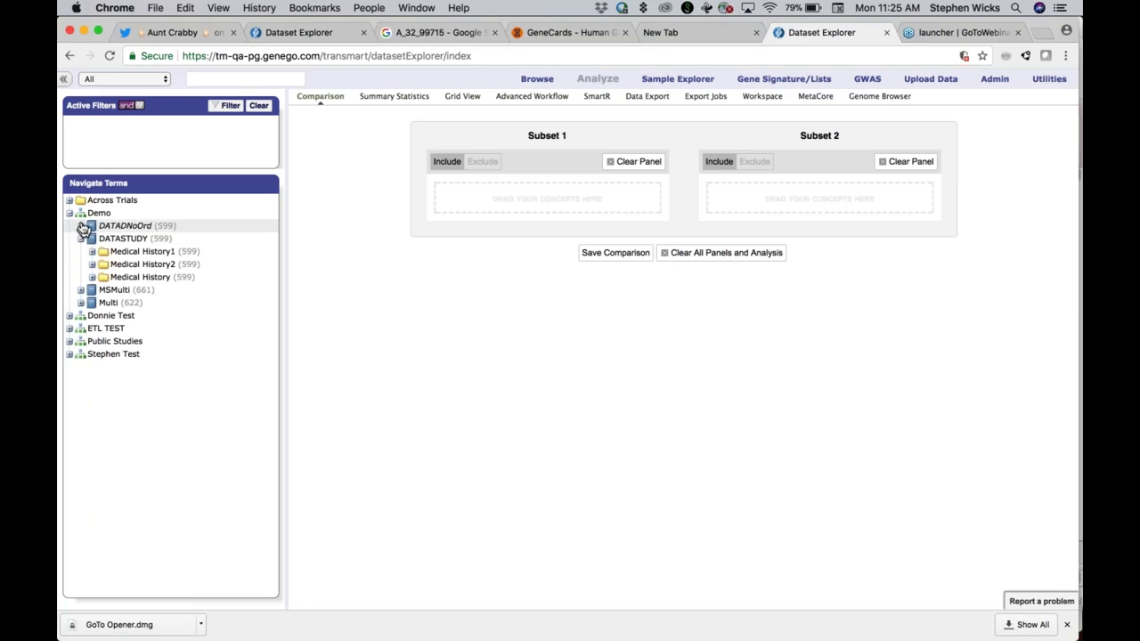
Expand DATADNoOrd's Medical History and DATASTUDY's Medical History1, and collapse the AEs folder under DATADNoOrd
click(81, 226)
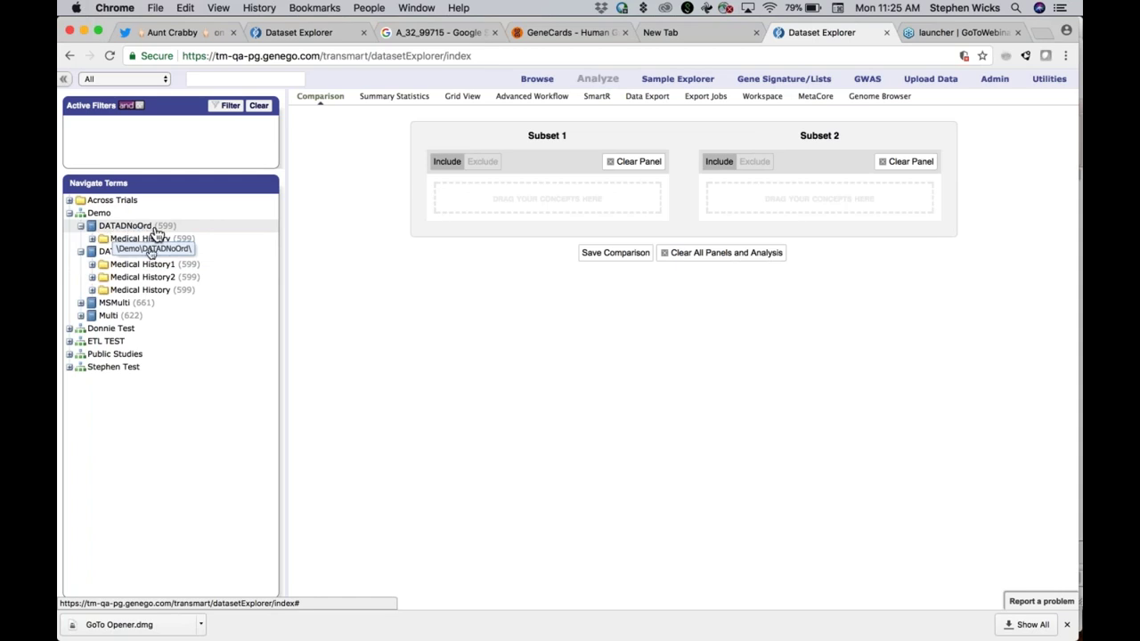
click(92, 266)
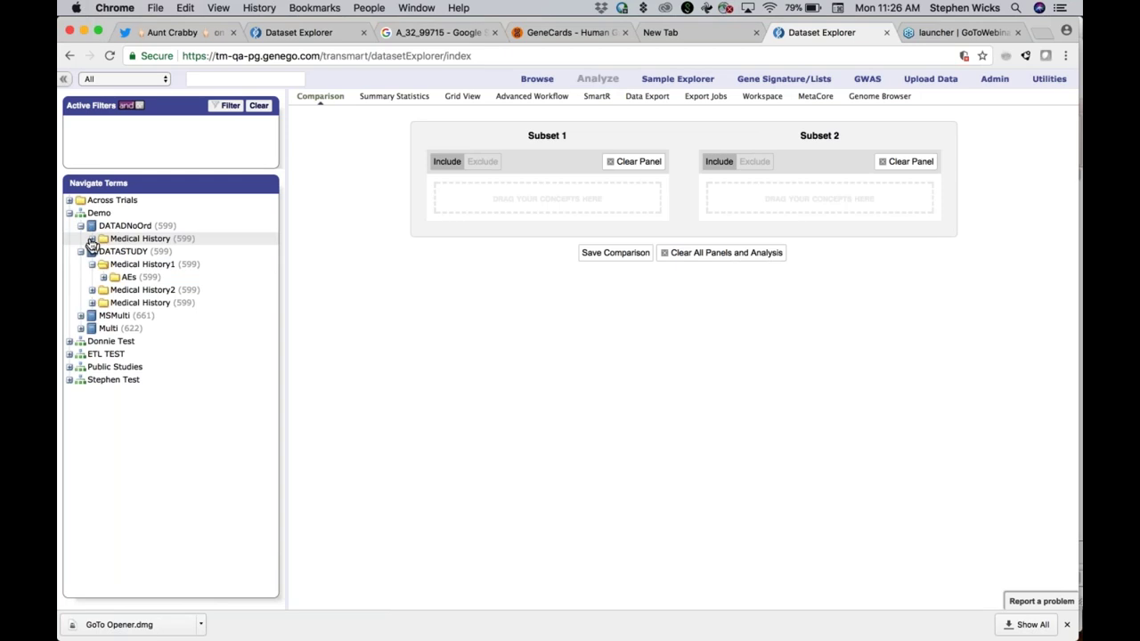
click(93, 240)
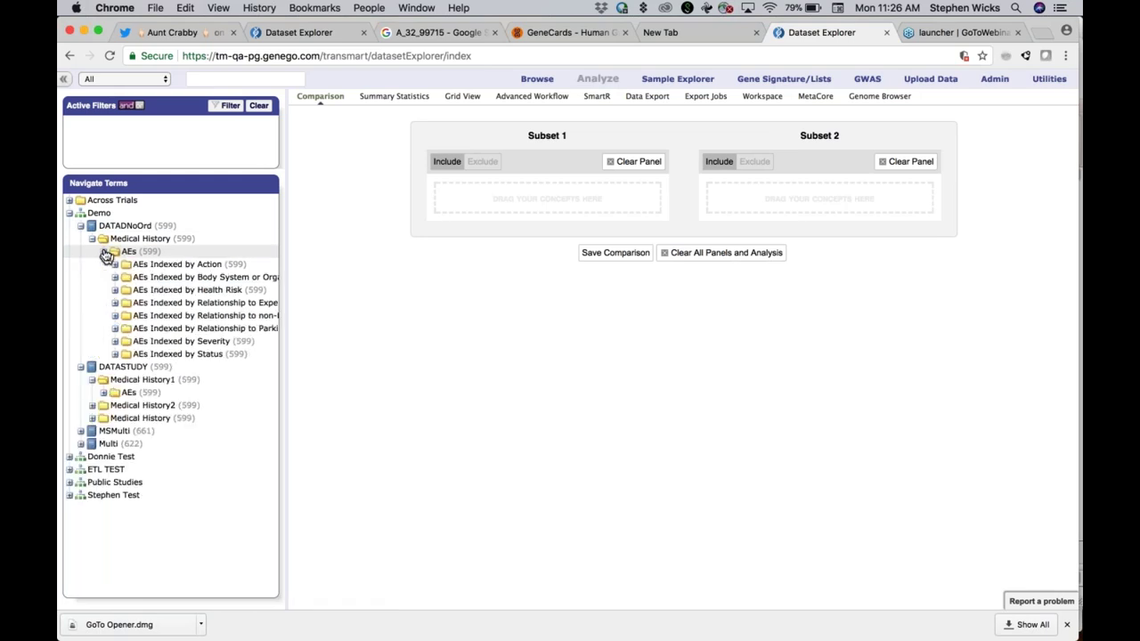
click(104, 252)
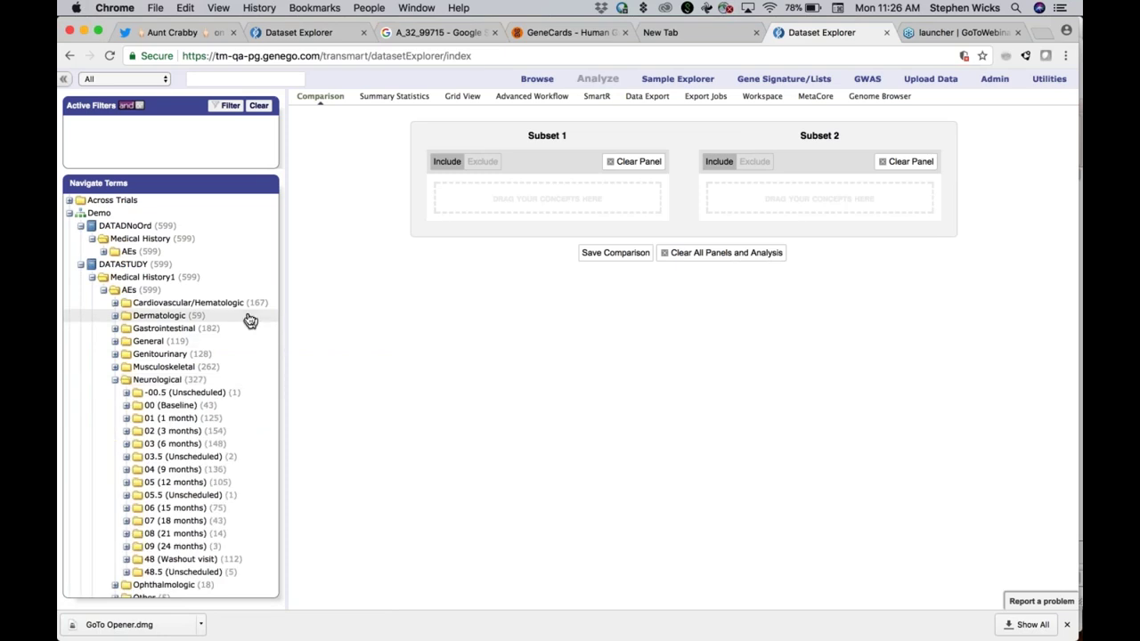
Widen the navigation tree so the full folder names under Neurological 03 (6 months) fit
scroll(250, 321, down, 3)
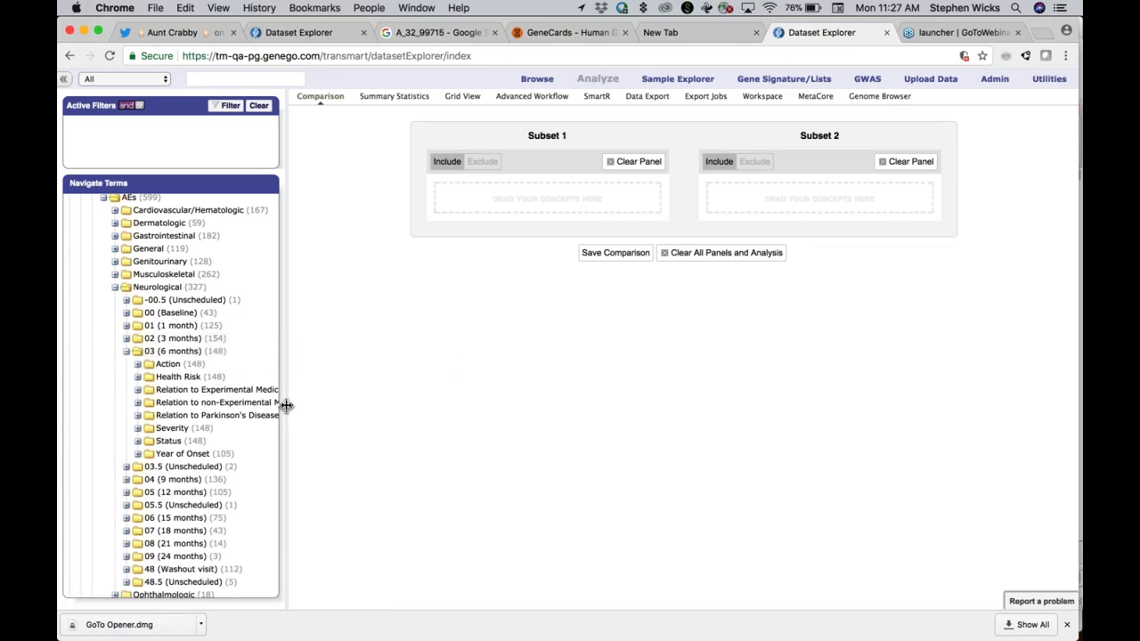
drag(287, 402, 343, 401)
scroll(228, 327, up, 2)
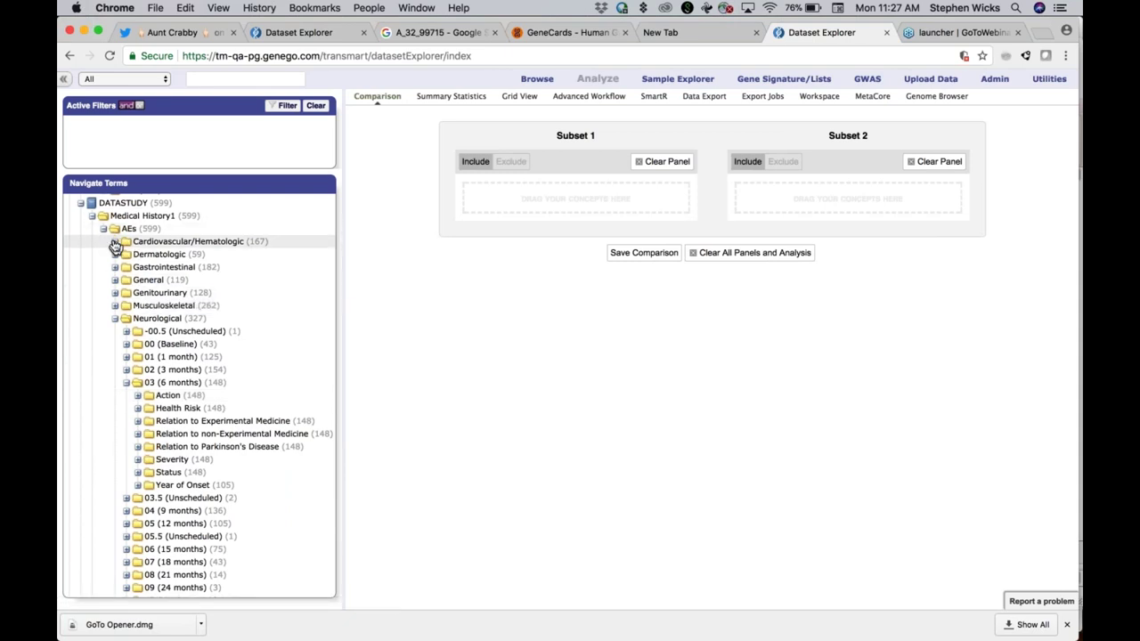
Inspect the 01 (1 month) subfolders of Musculoskeletal under DATASTUDY's AEs, and collapse both folders again
click(116, 306)
click(127, 344)
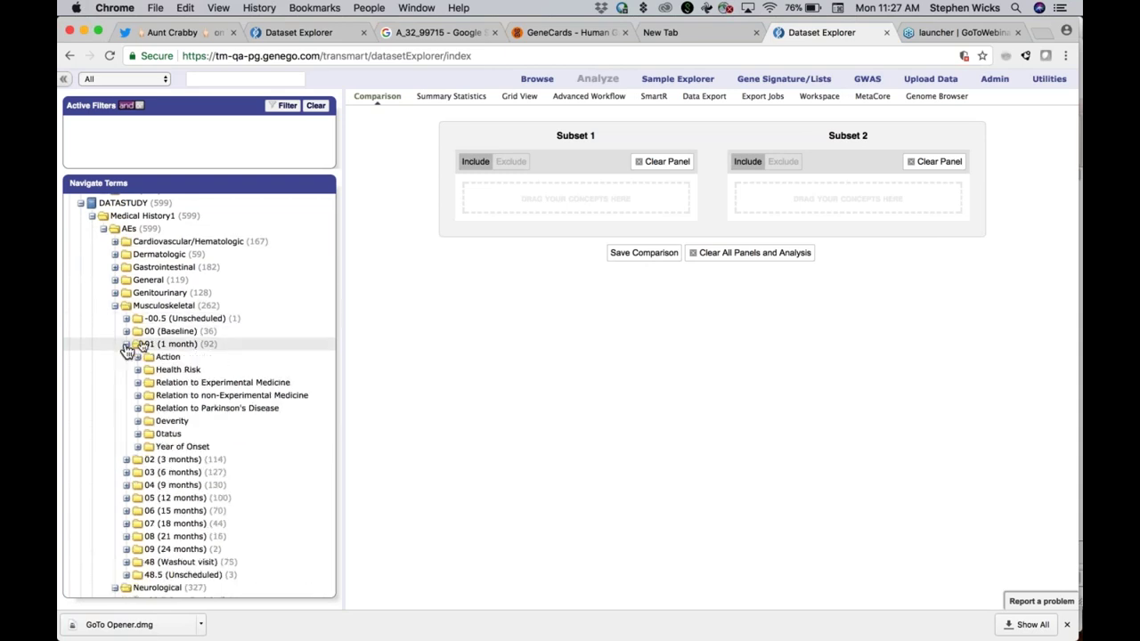
scroll(252, 341, down, 3)
scroll(252, 344, down, 1)
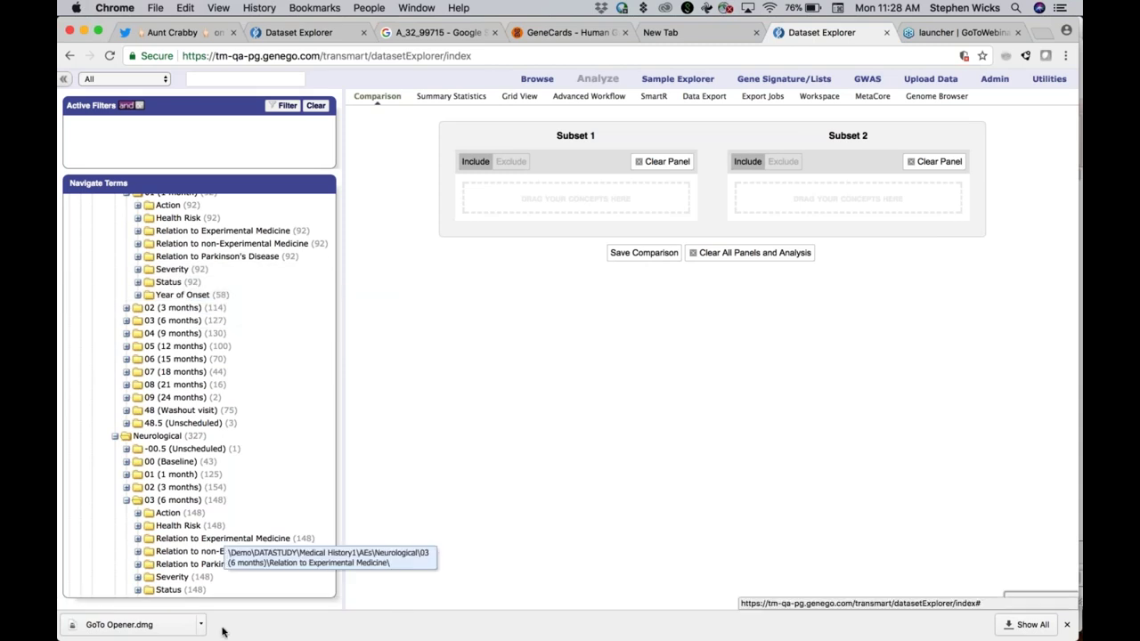
scroll(232, 568, down, 1)
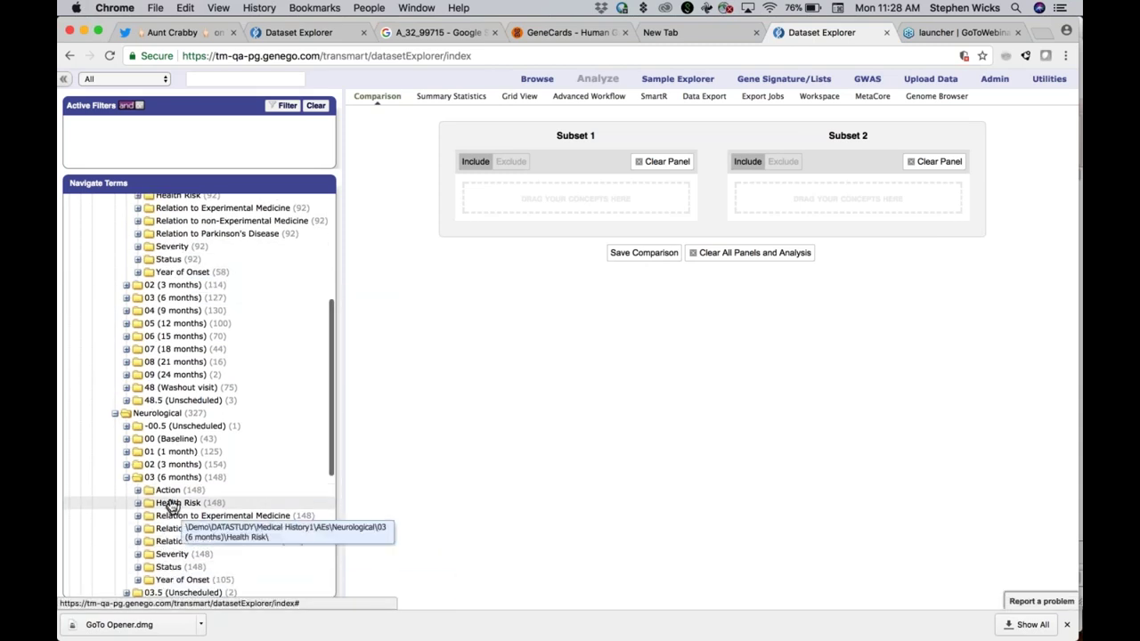
scroll(291, 333, up, 1)
click(129, 206)
scroll(125, 214, up, 2)
click(114, 223)
Expand Severity and its Severe folder under Neurological 03 (6 months), and add Severe to Subset 1
scroll(223, 319, down, 2)
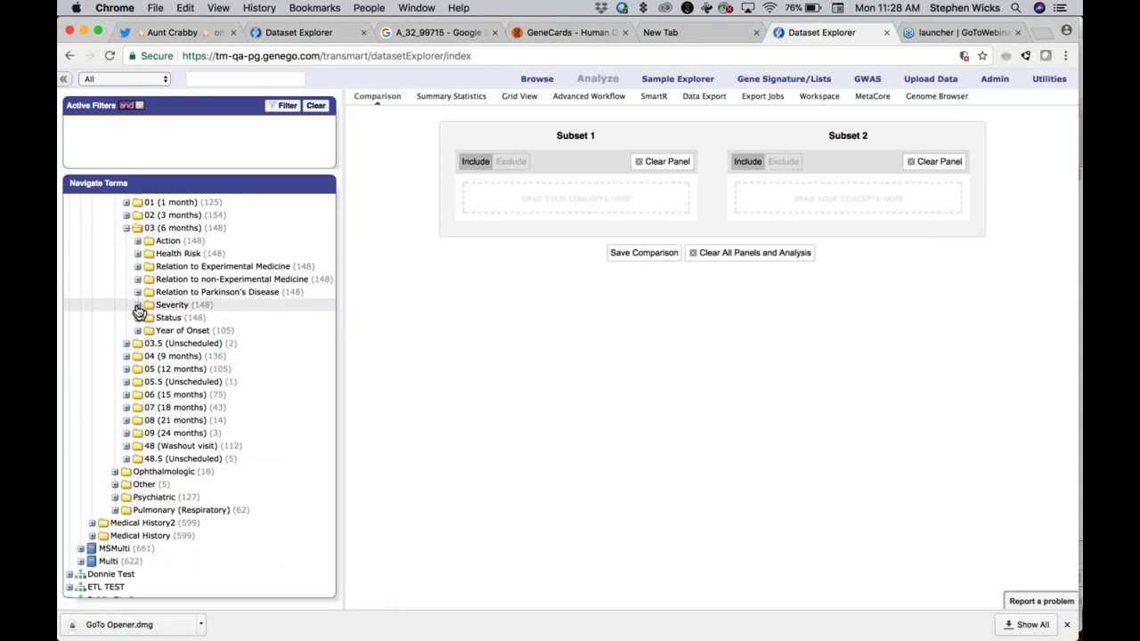
scroll(223, 282, up, 3)
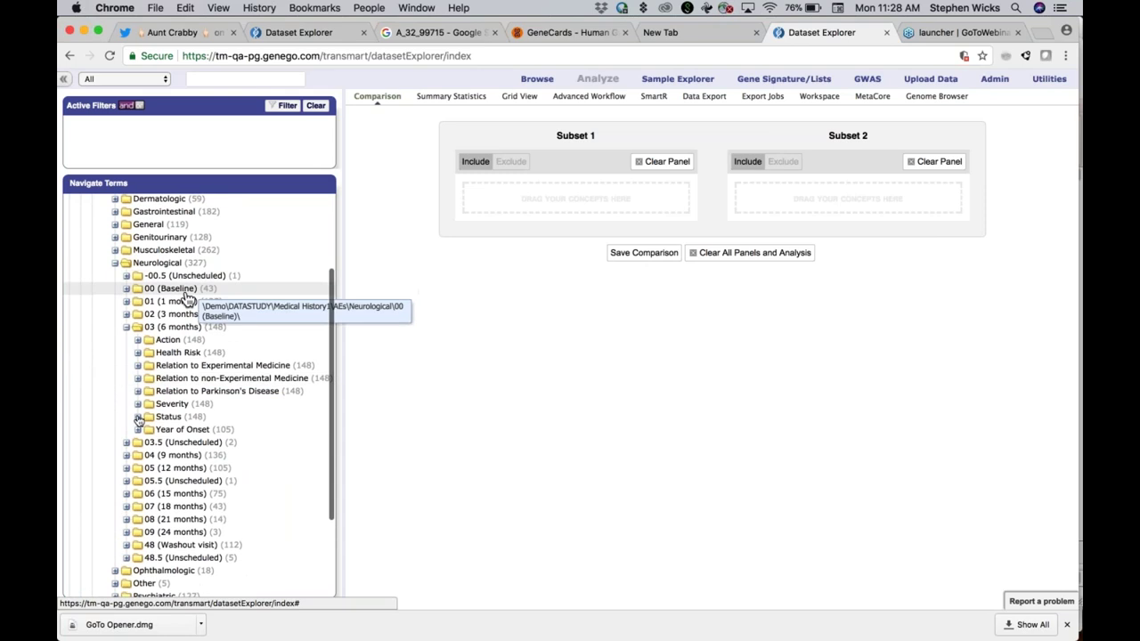
click(138, 404)
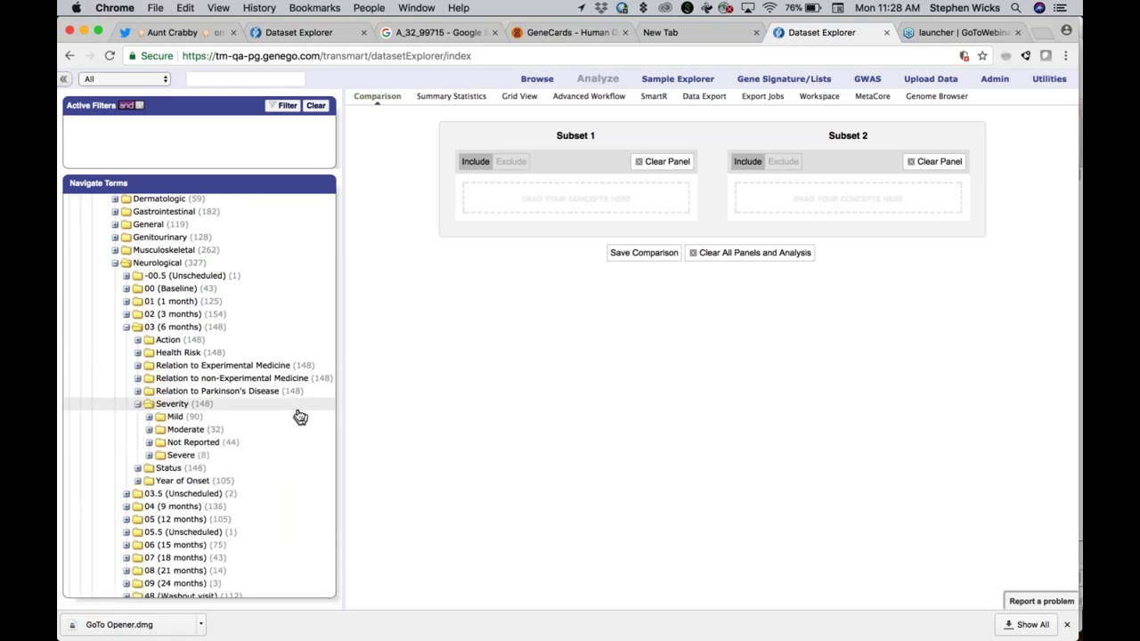
scroll(297, 412, down, 1)
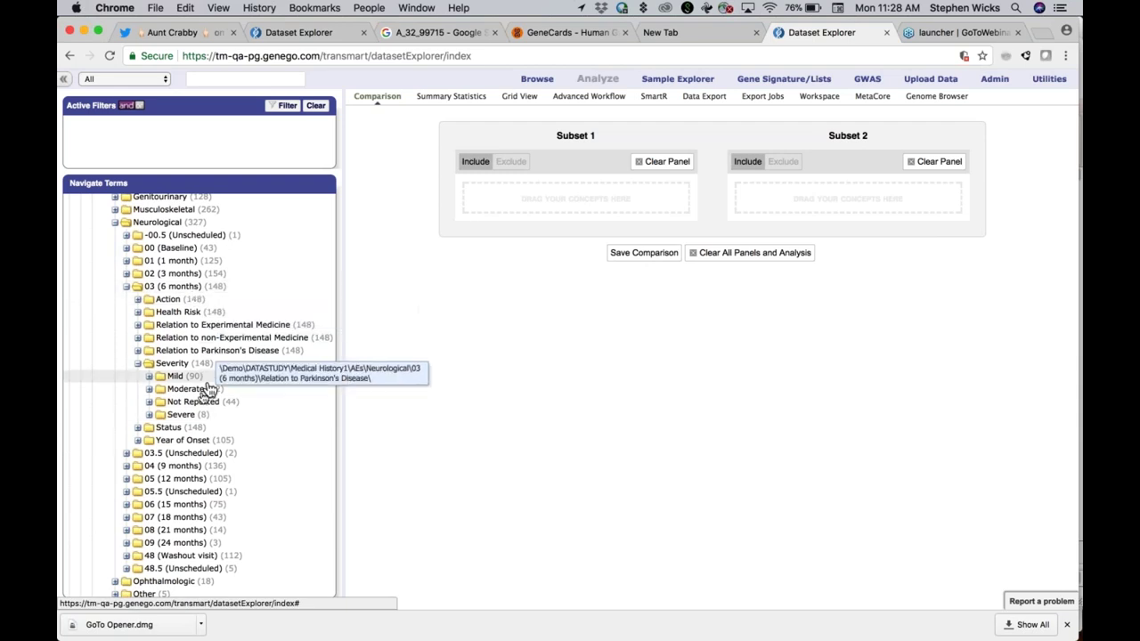
click(149, 415)
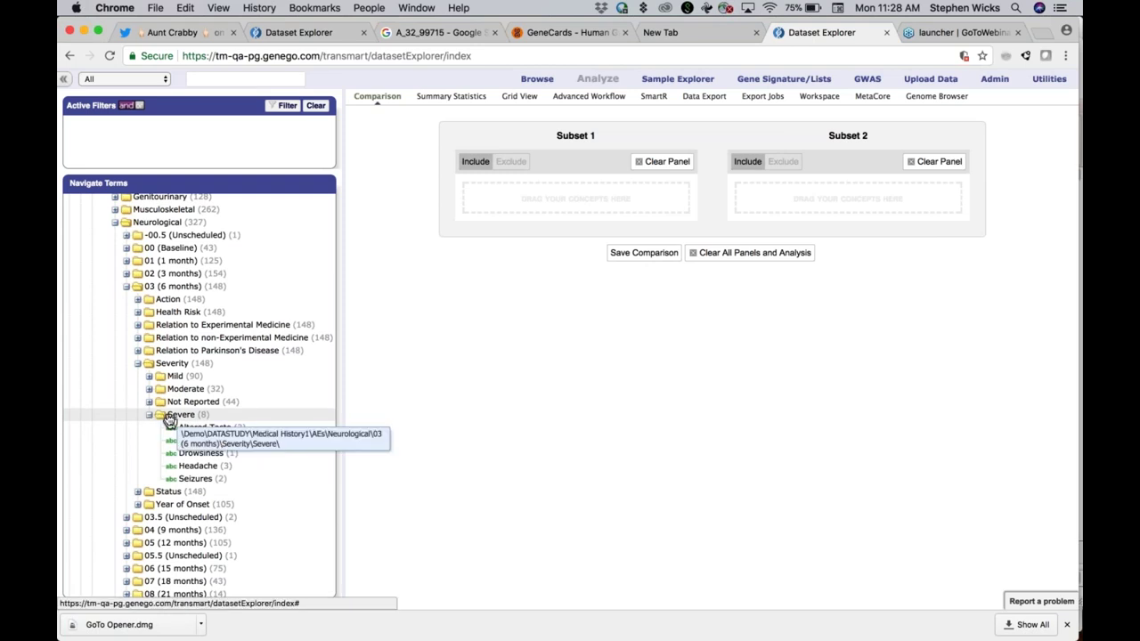
drag(169, 419, 483, 196)
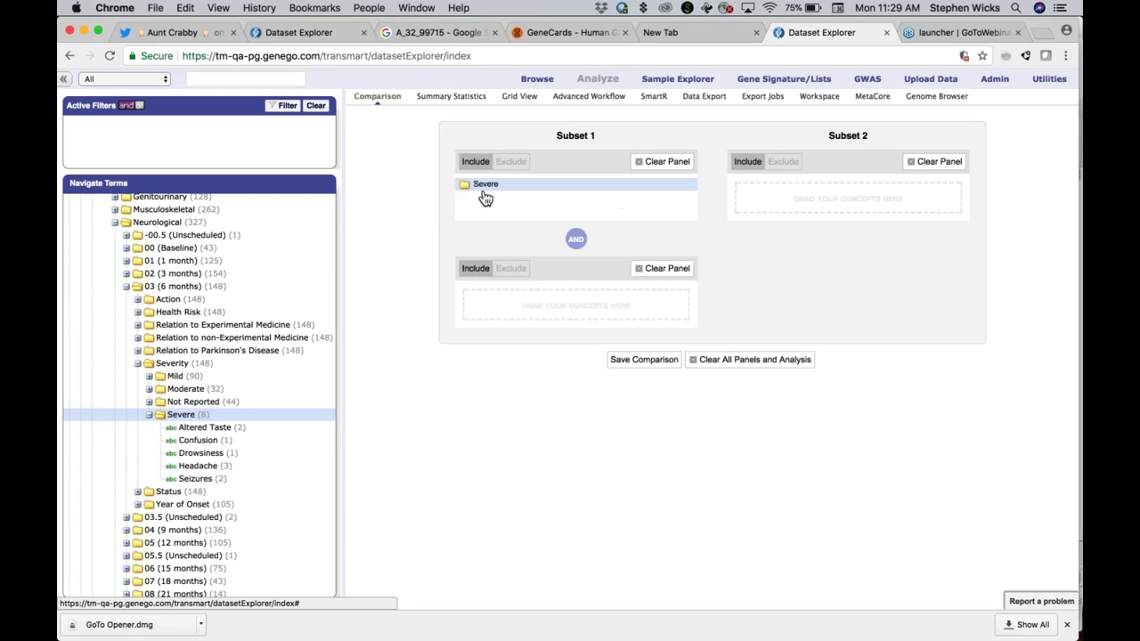
Expand the AEs folder under DATADNoOrd and widen the navigation tree to fit its index folder names
scroll(252, 292, up, 5)
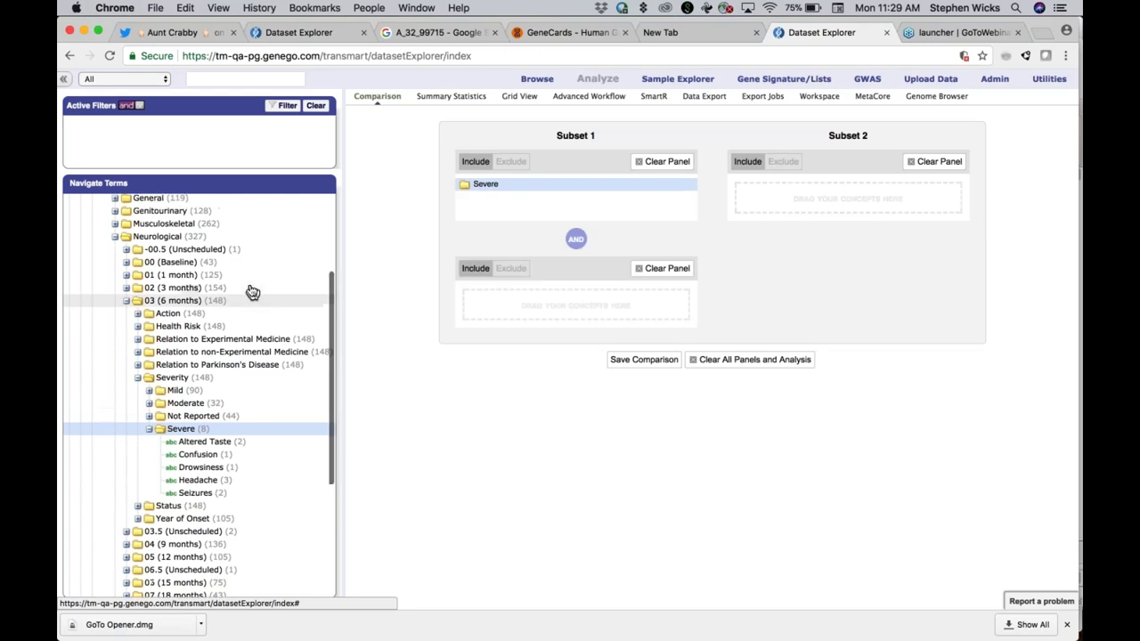
scroll(253, 293, up, 2)
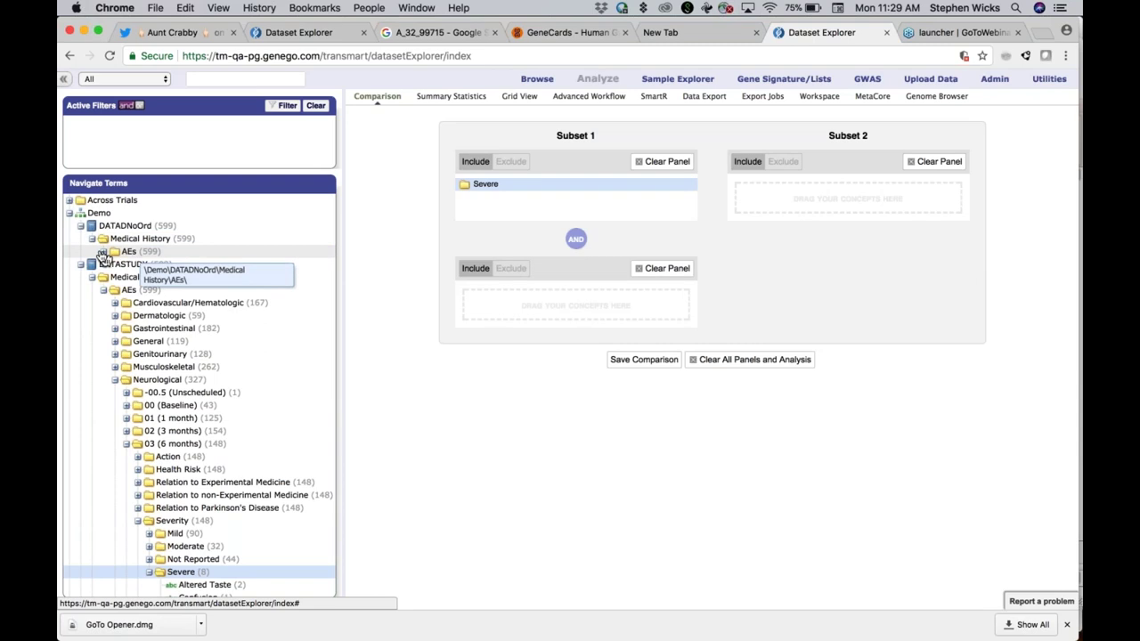
click(104, 252)
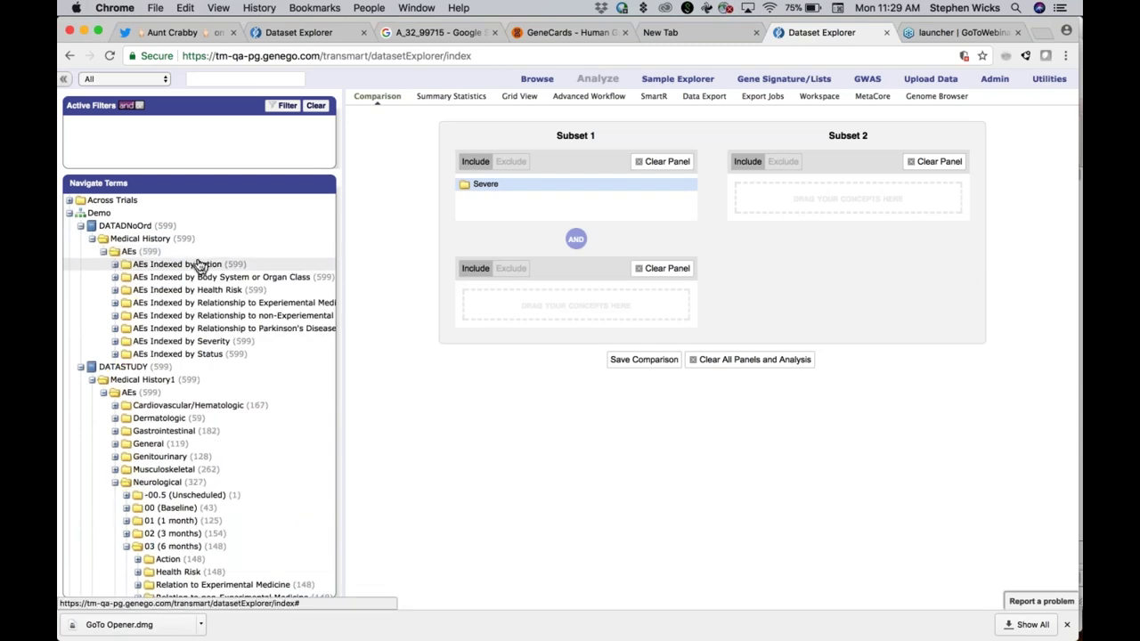
drag(342, 305, 395, 305)
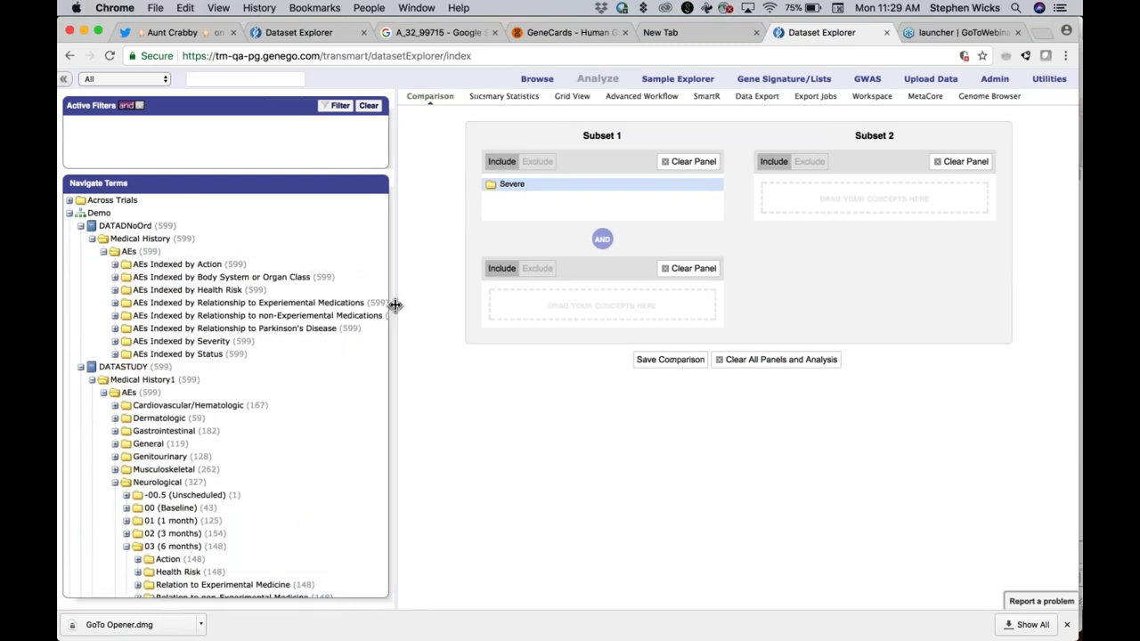
Collapse DATASTUDY's Neurological folder and inspect the classes in DATADNoOrd's AEs Indexed by Body System or Organ Class
click(115, 482)
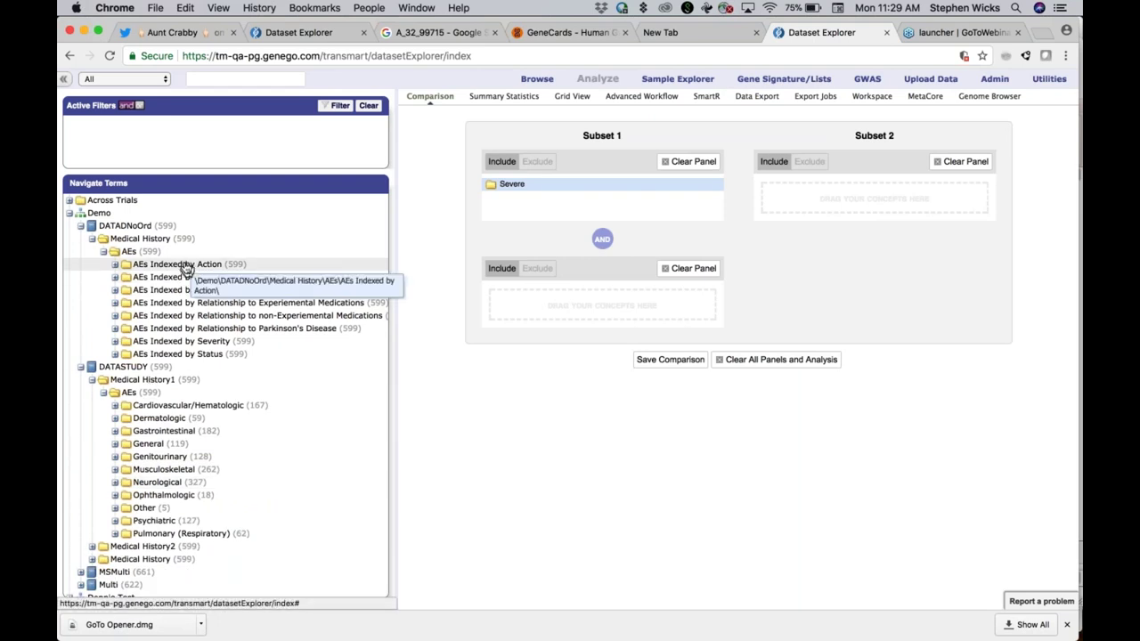
click(115, 277)
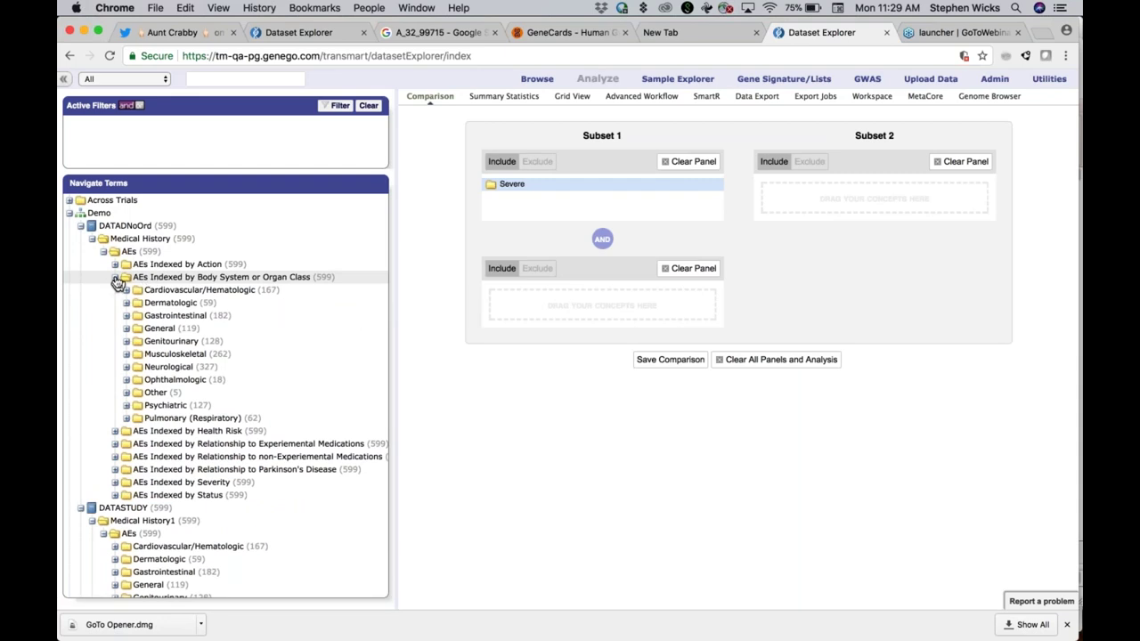
click(114, 277)
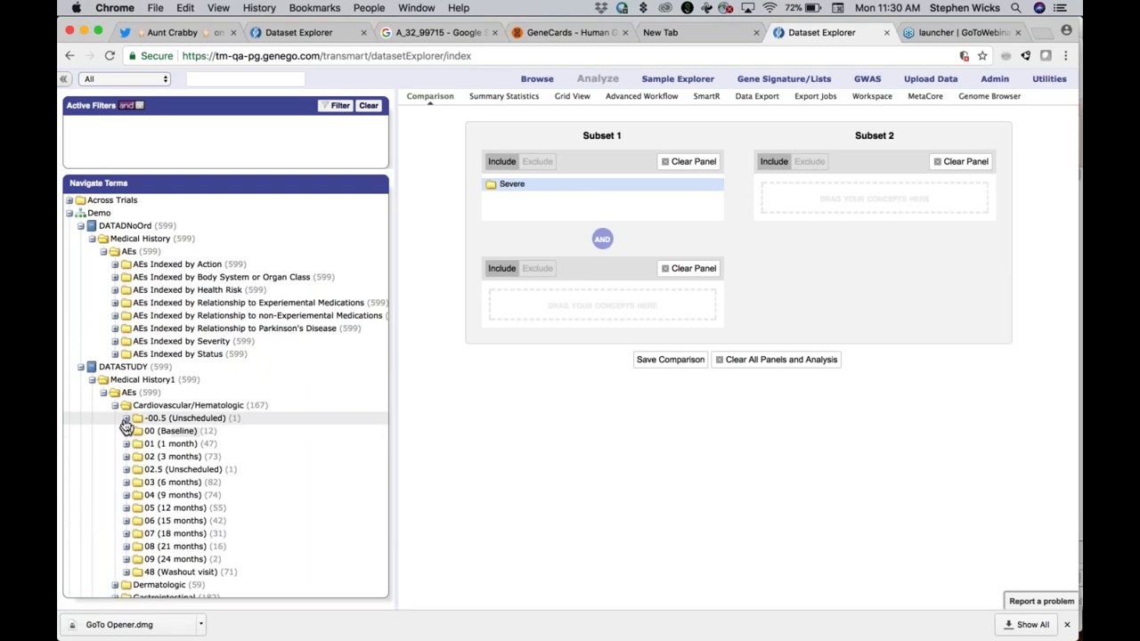
Expand Cardiovascular/Hematologic 00 (Baseline) down to the Definitely Related events under Relation to non-Experimental Medicine
click(127, 432)
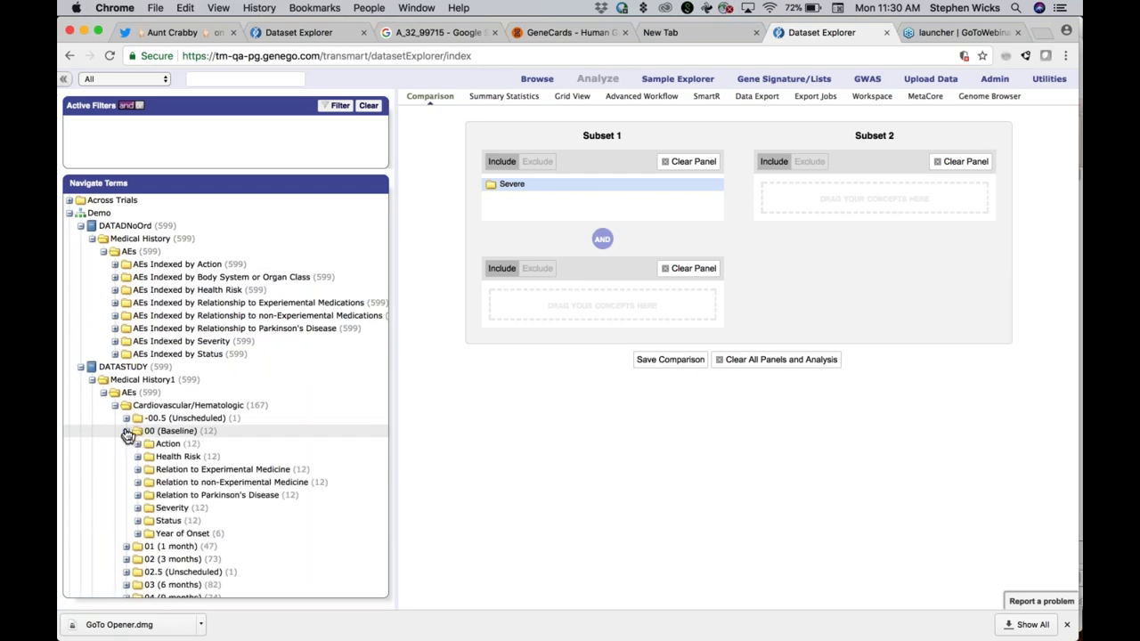
click(138, 483)
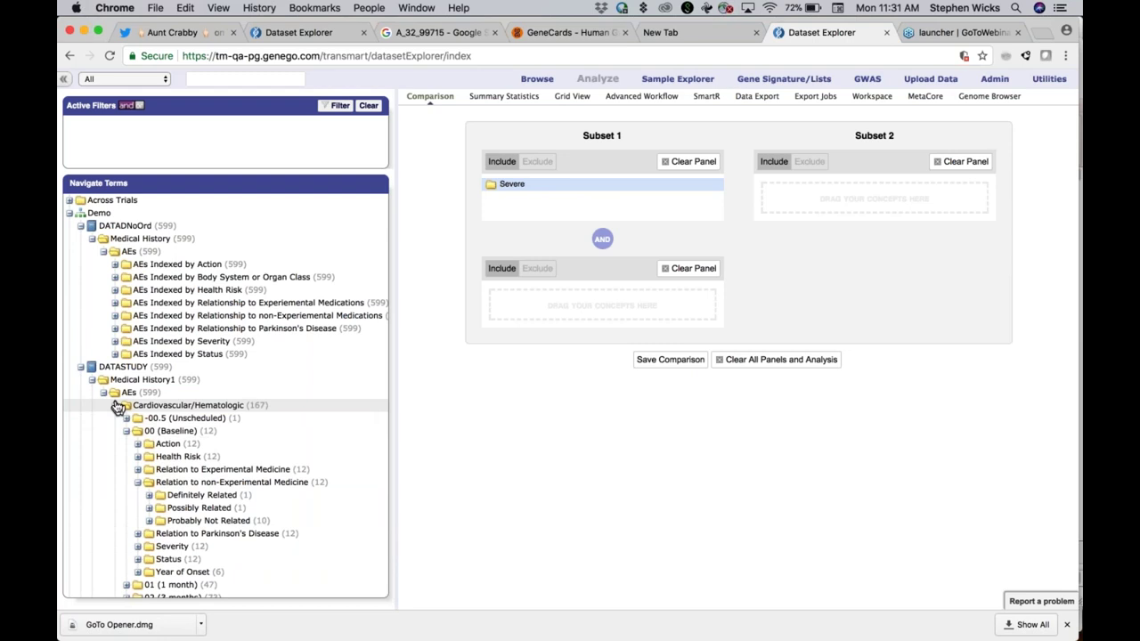
click(150, 496)
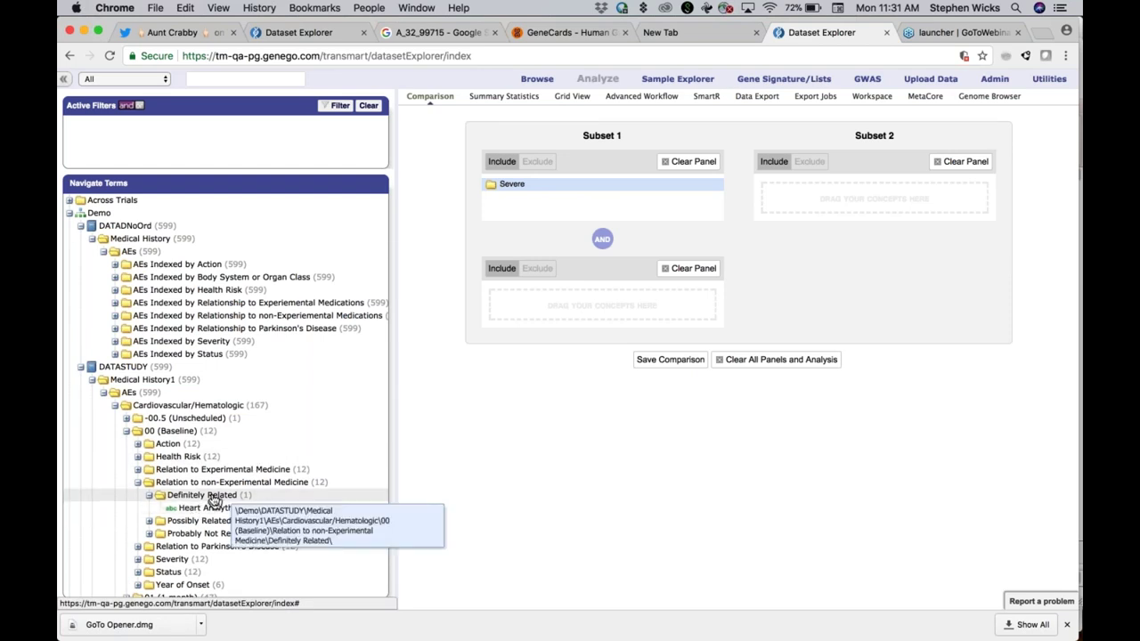
Expand Relation to Experimental Medicine under Cardiovascular/Hematologic 01 (1 month), and look over the remaining visit folders
scroll(160, 506, down, 3)
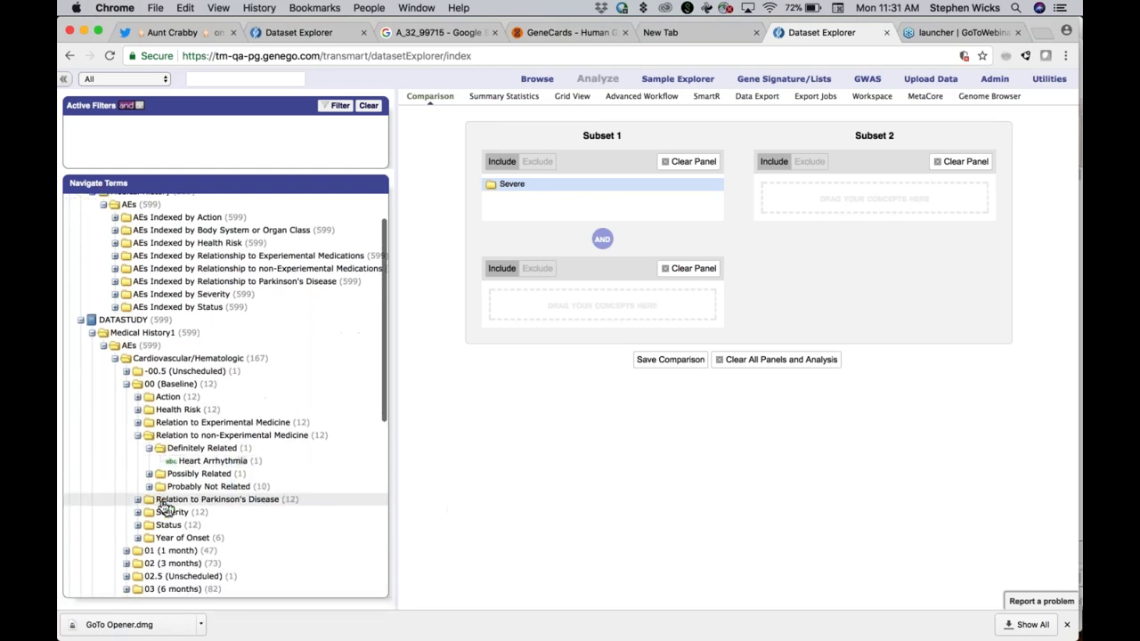
click(126, 474)
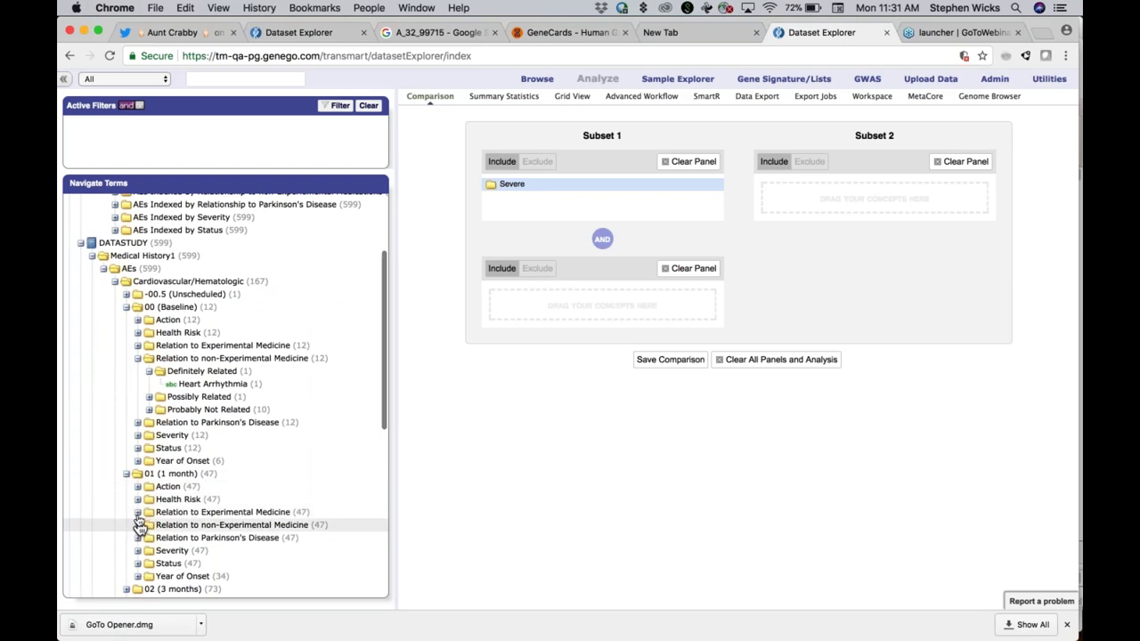
click(138, 514)
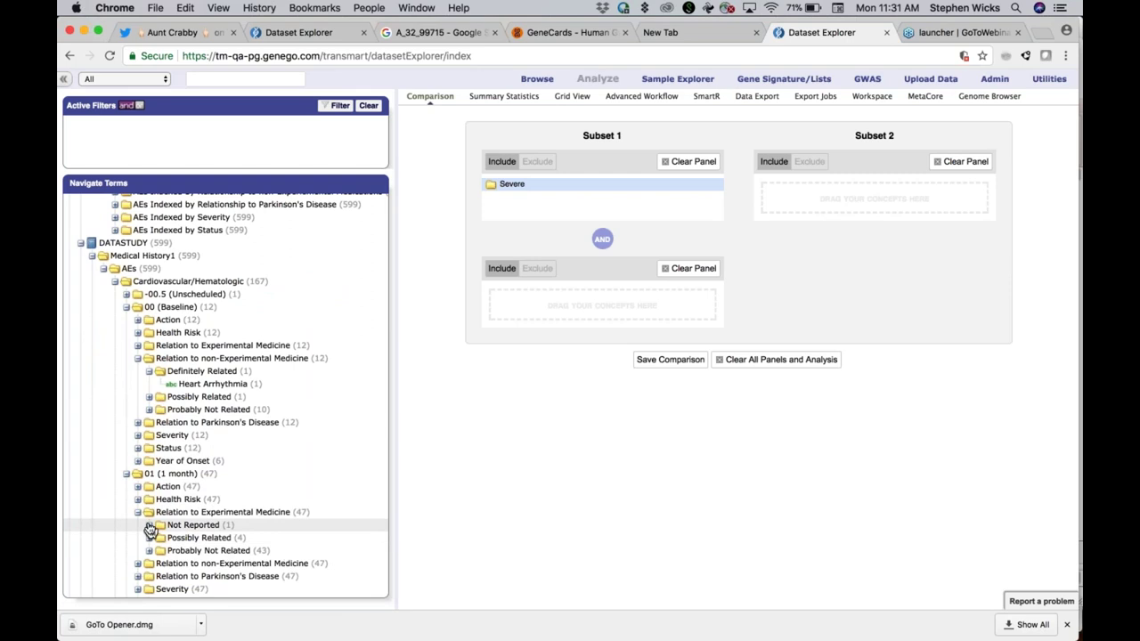
scroll(151, 554, down, 1)
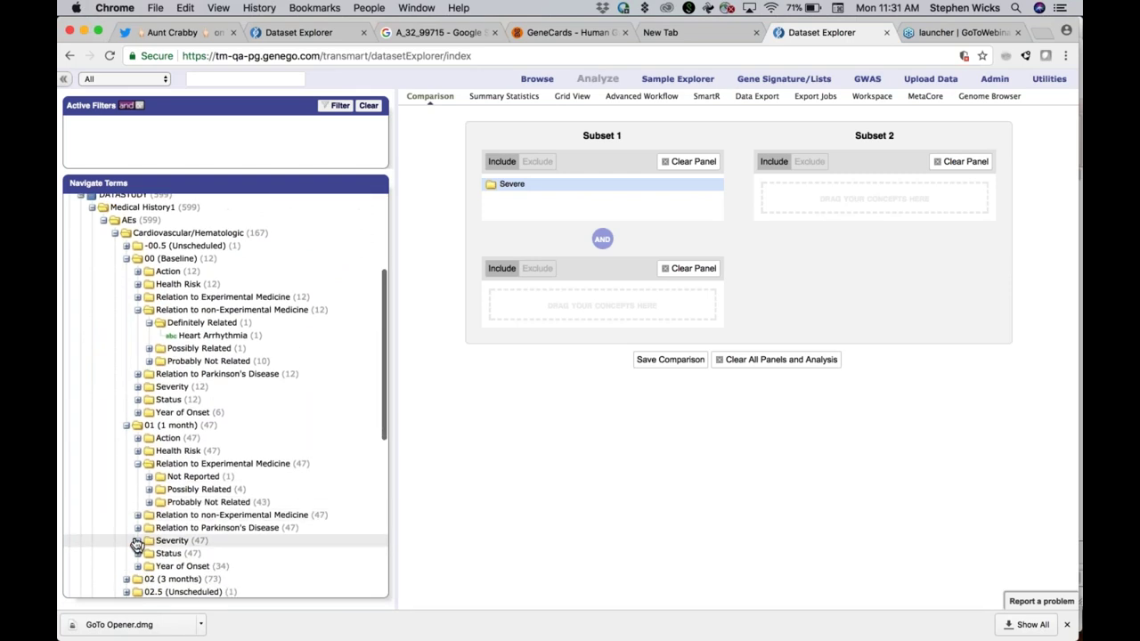
scroll(140, 545, down, 2)
scroll(127, 507, down, 2)
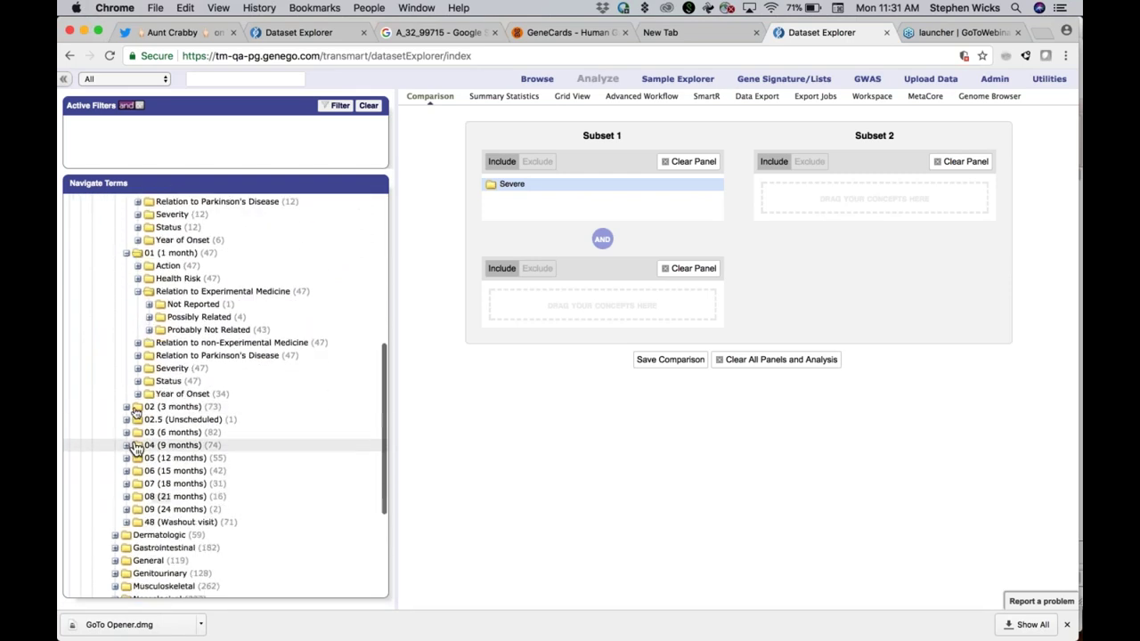
Clear Subset 1 and add Definitey Related from DATADNoOrd's AEs Indexed by Relationship to Experiemental Medications
scroll(171, 376, up, 2)
scroll(176, 377, up, 1)
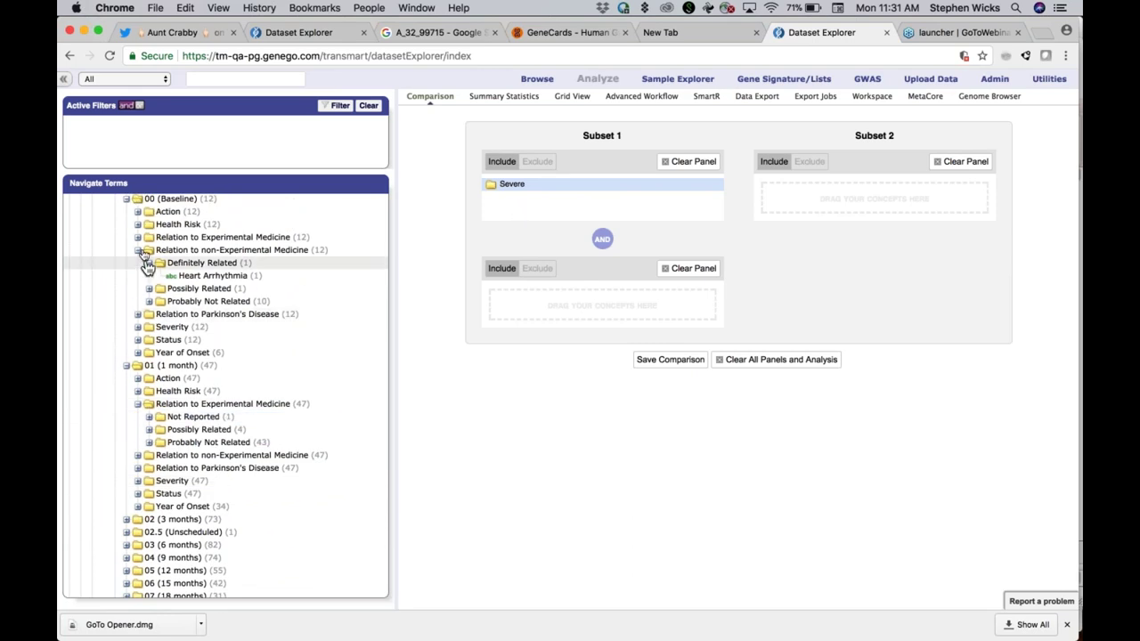
scroll(145, 260, up, 6)
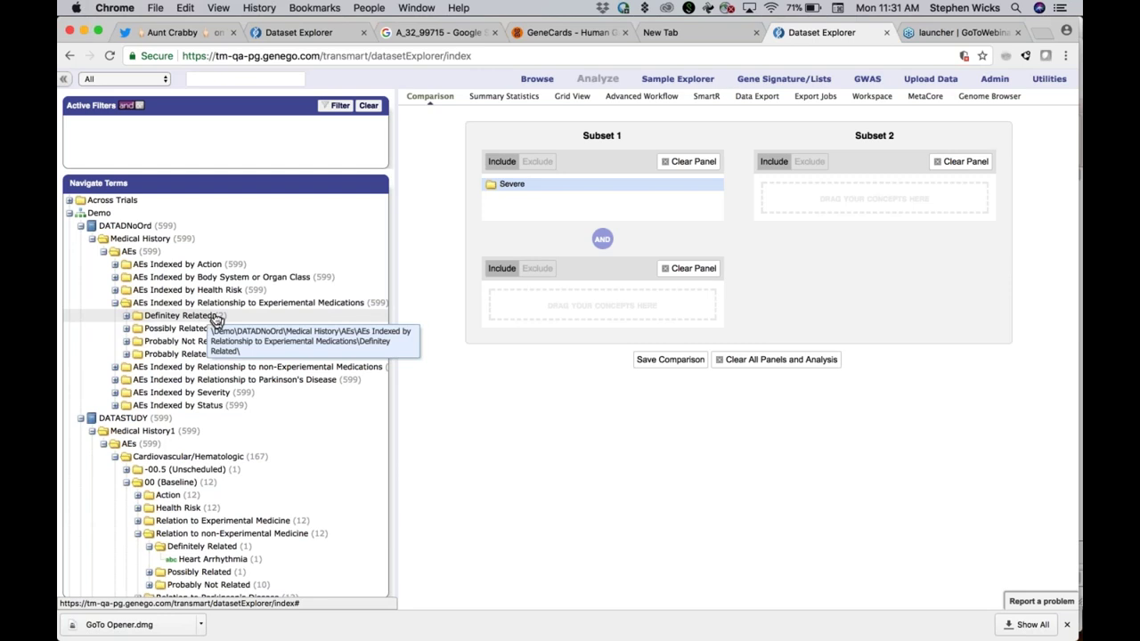
click(692, 161)
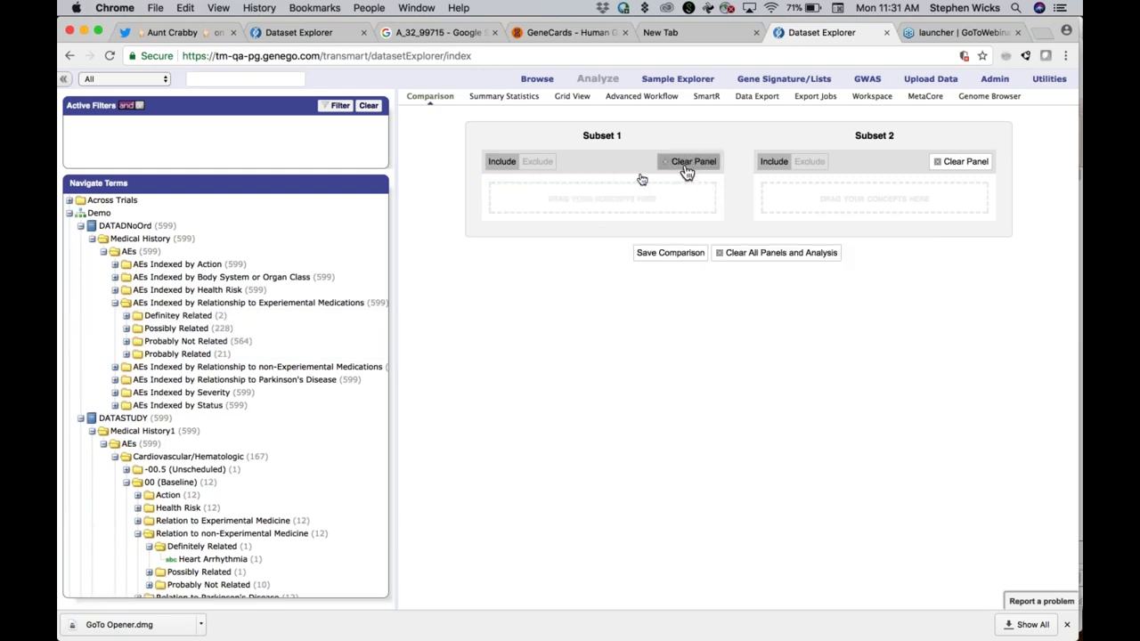
drag(169, 315, 511, 194)
Generate summary statistics for Subset 1 and add an analysis of AEs Indexed by Body System or Organ Class
click(501, 97)
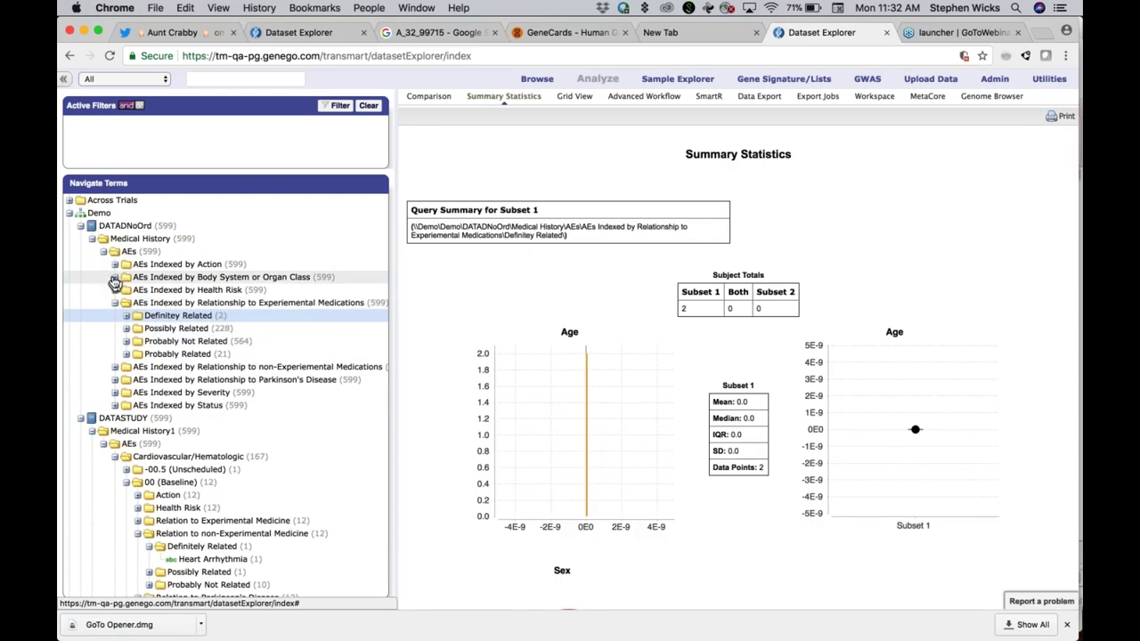
click(114, 277)
drag(165, 277, 455, 286)
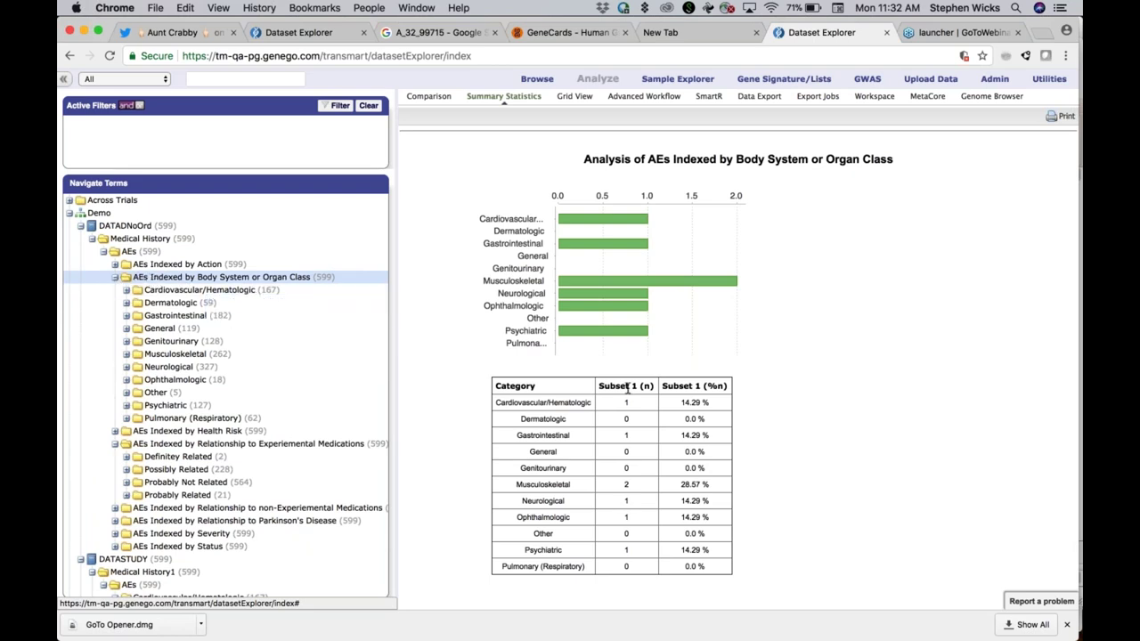
Clear Subset 1 and collapse DATADNoOrd's Body System or Organ Class and Relationship to Experiemental Medications folders
click(114, 277)
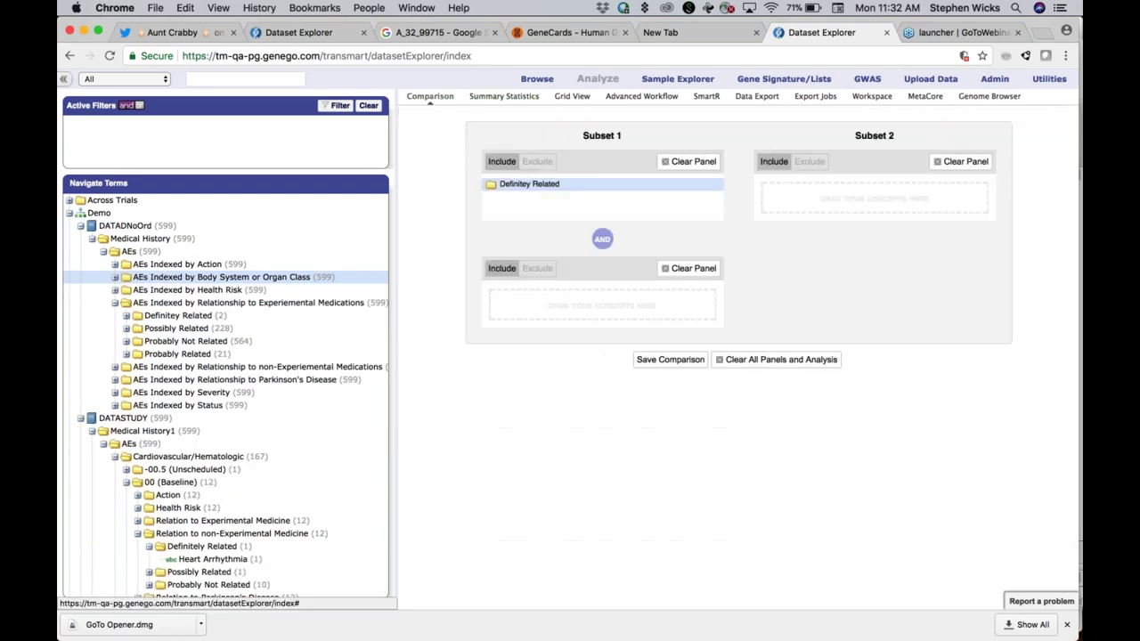
click(693, 164)
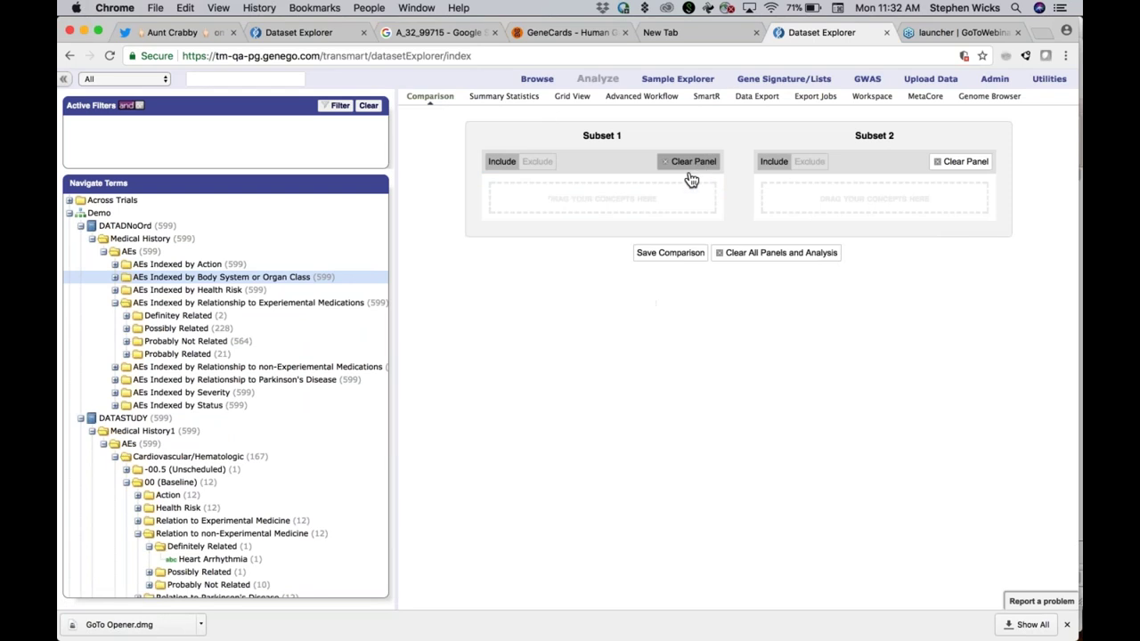
click(114, 303)
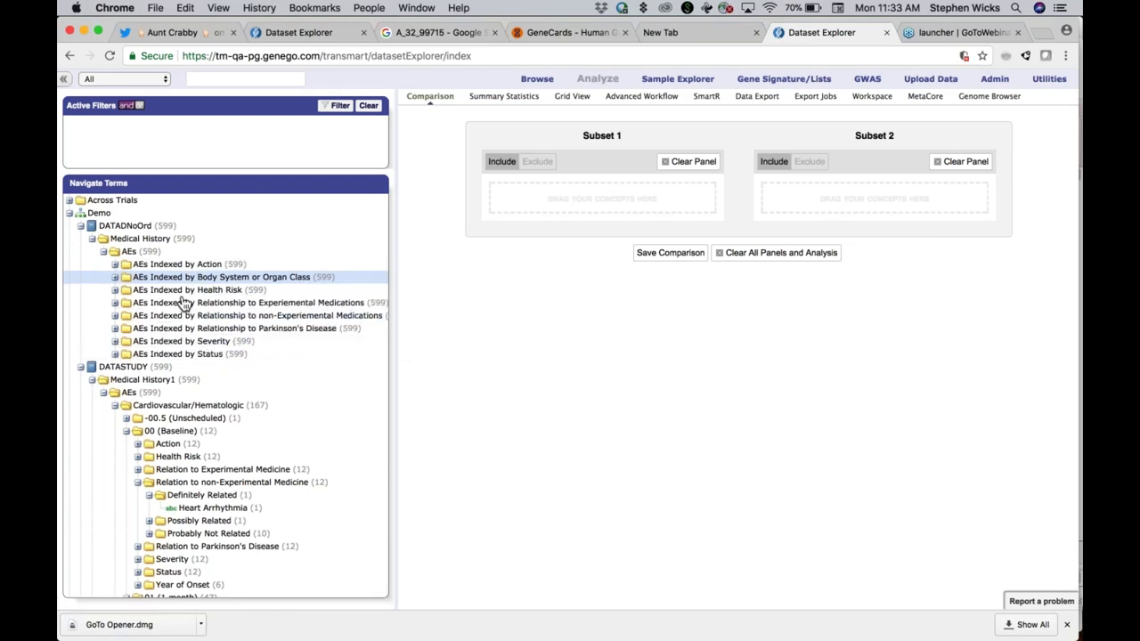
Collapse 00 (Baseline) with its non-Experimental Medicine folder, and 01 (1 month)'s Relation to Experimental Medicine, under DATASTUDY's Cardiovascular/Hematologic
click(139, 482)
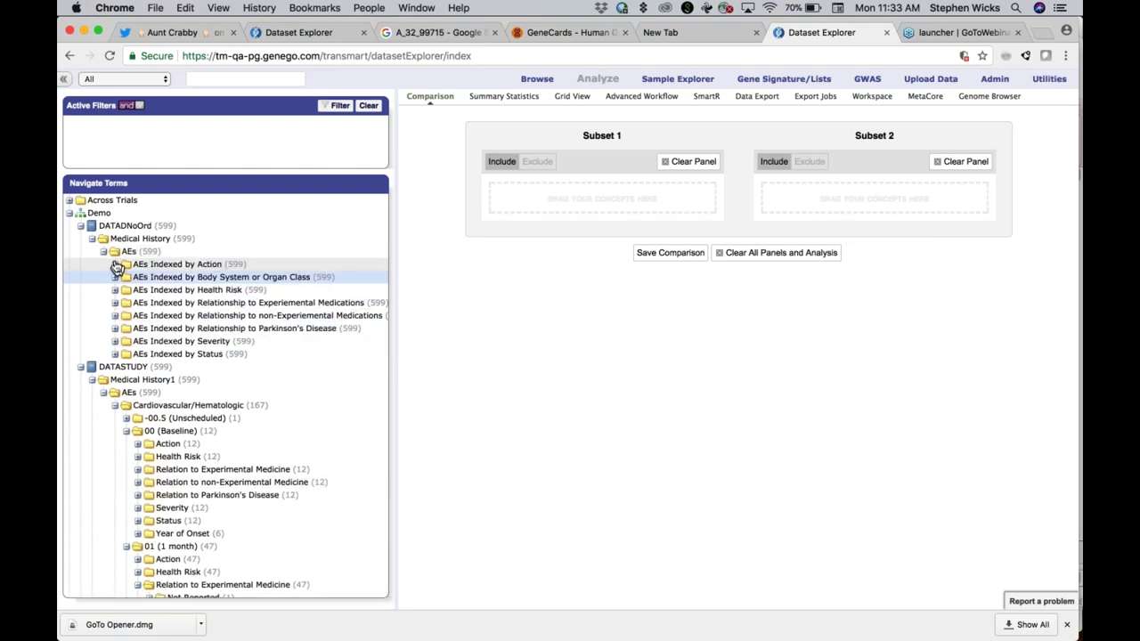
scroll(148, 414, down, 2)
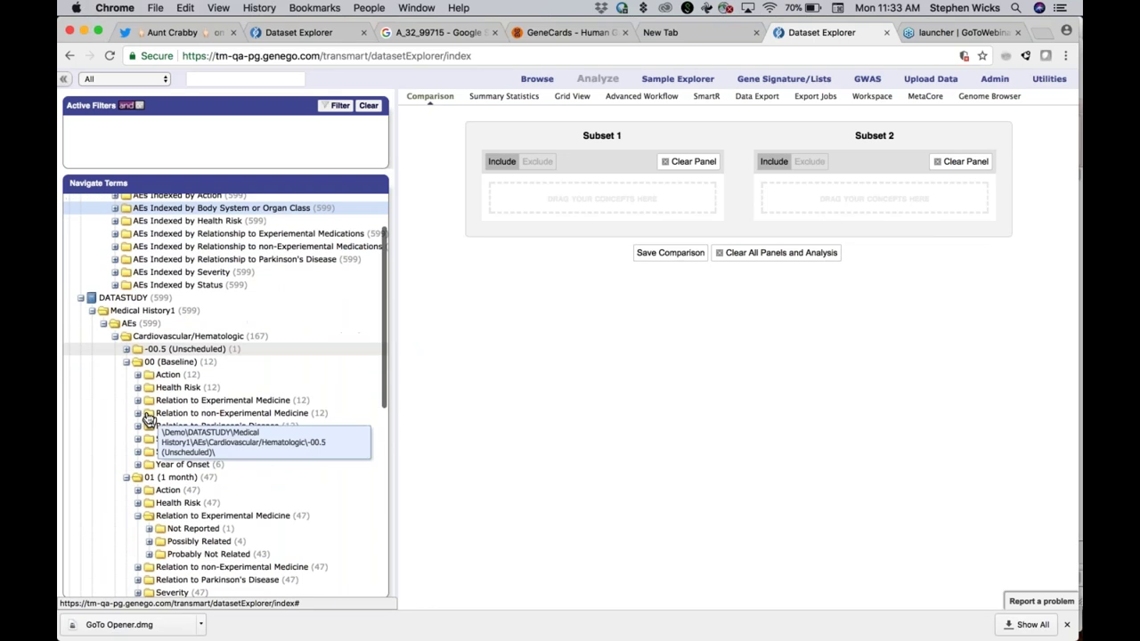
scroll(148, 419, down, 1)
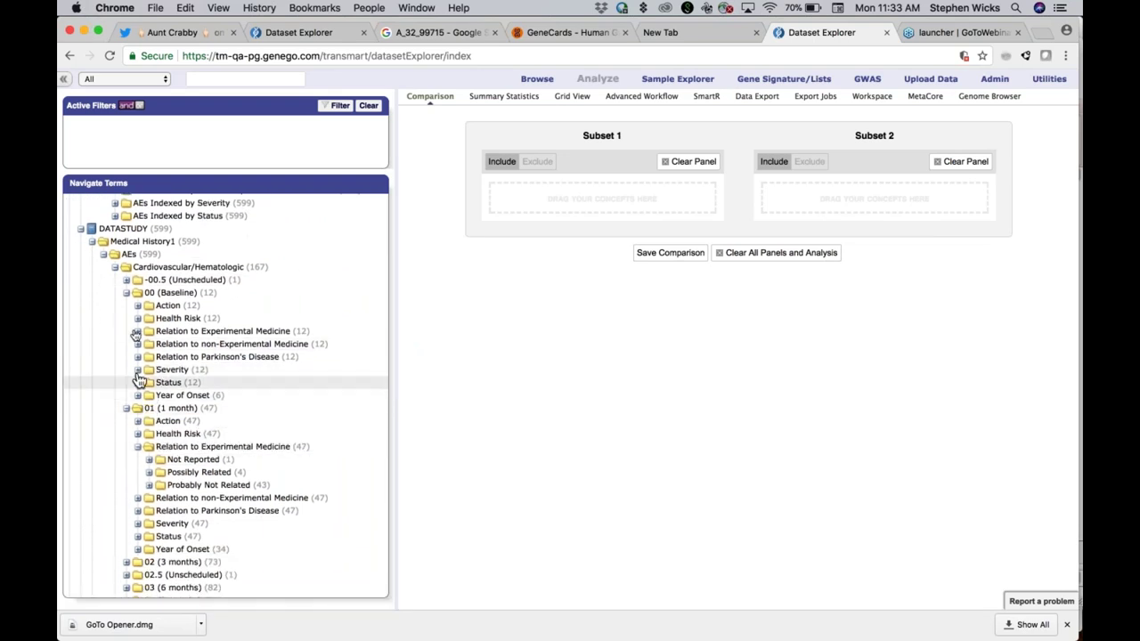
click(128, 294)
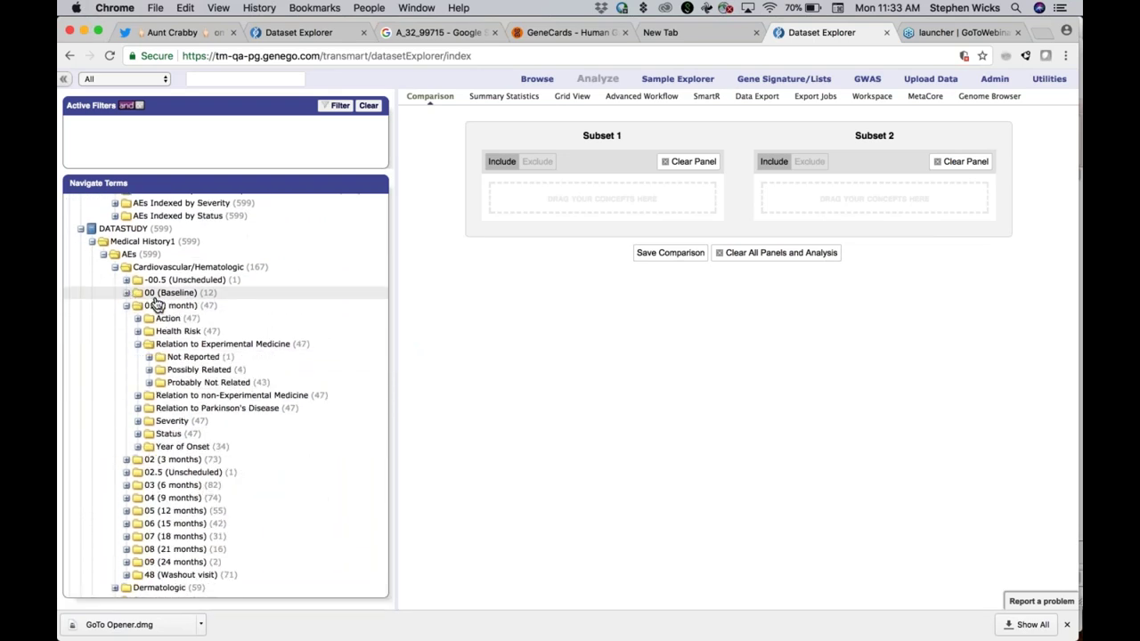
click(137, 345)
key(super+Tab)
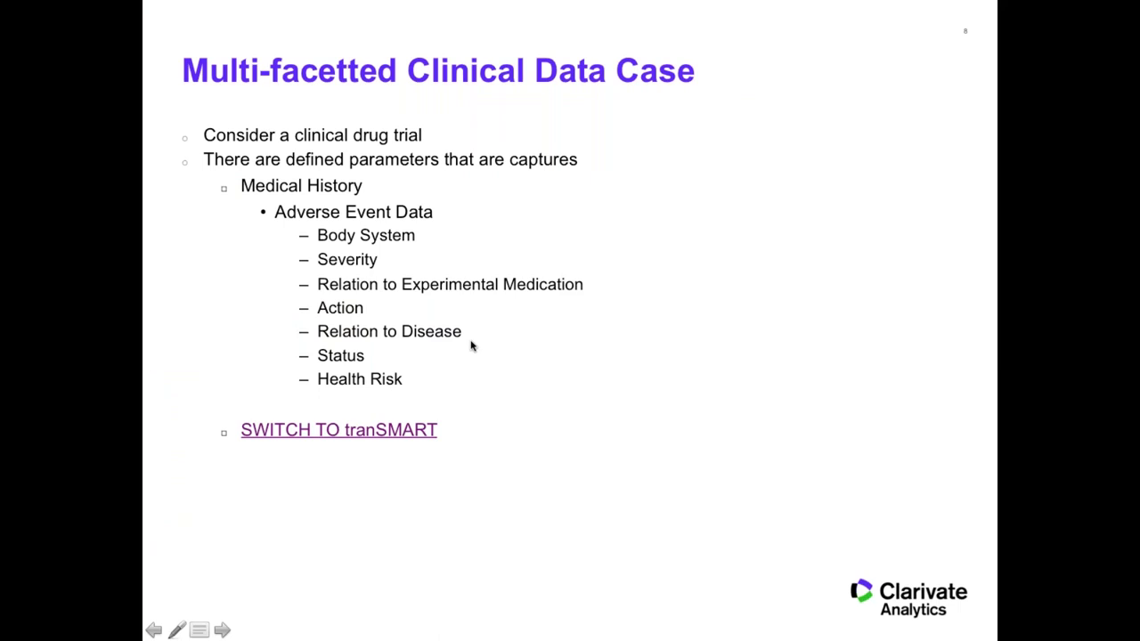
key(Right)
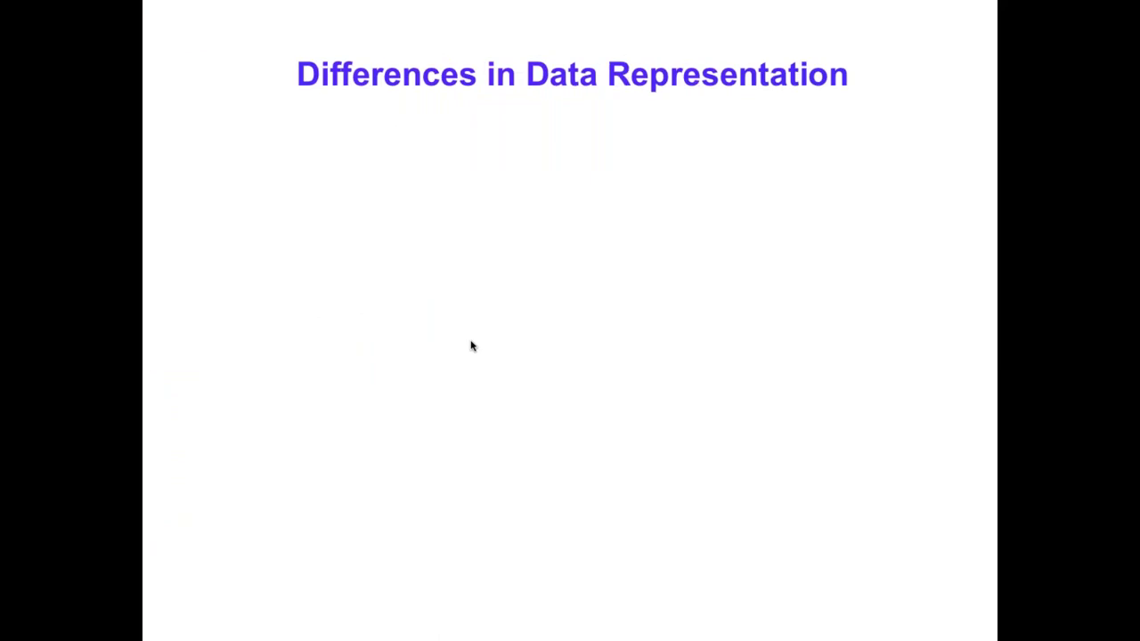
key(Right)
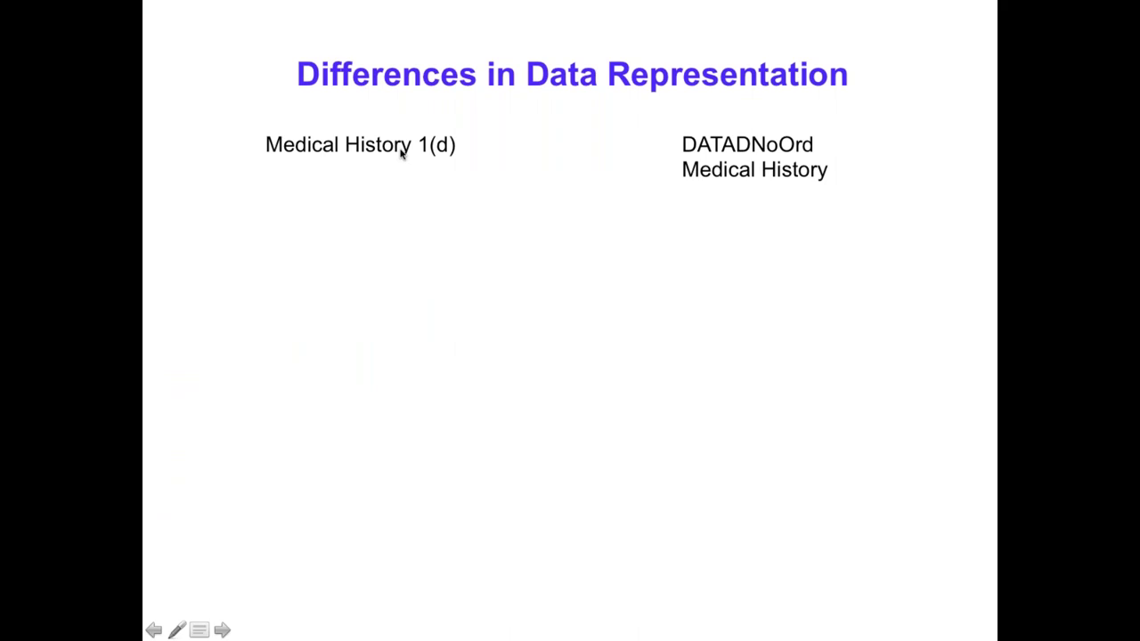
Switch back to tranSMART and collapse DATASTUDY's 01 (1 month) and Cardiovascular/Hematologic folders
key(super+Tab)
click(170, 337)
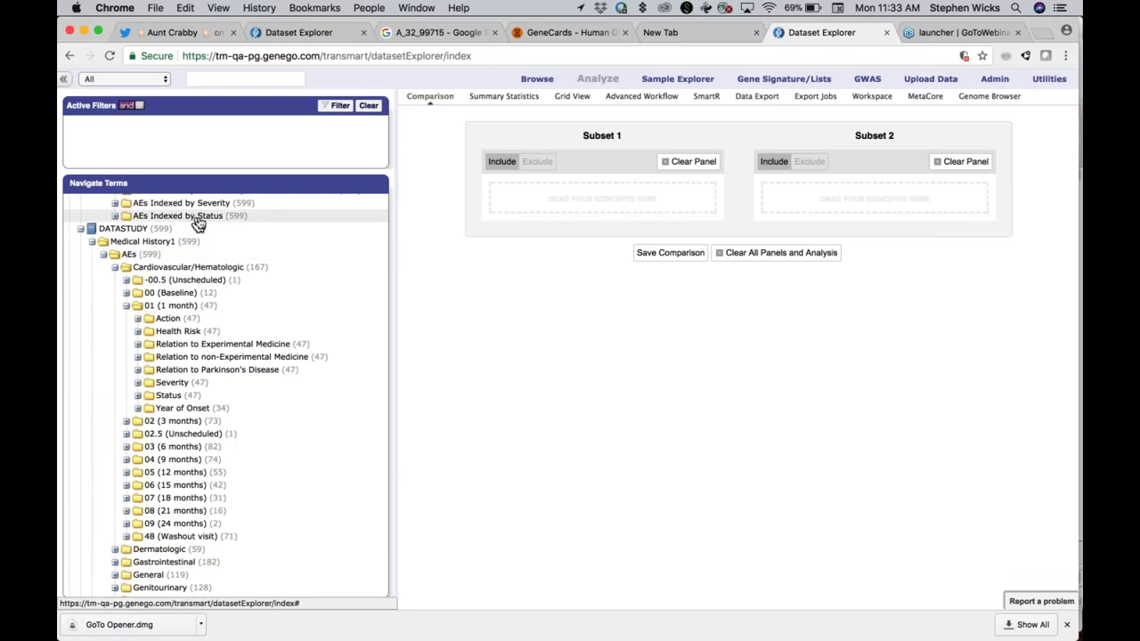
click(126, 305)
click(115, 268)
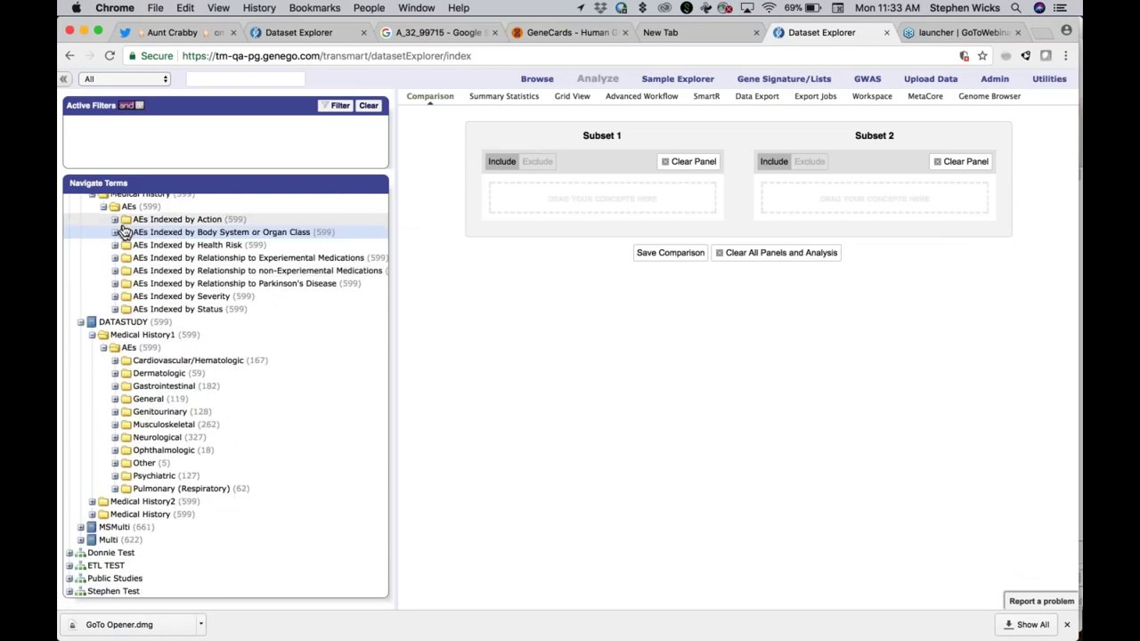
Expand Genitourinary in DATASTUDY's AEs down to the categories under 01 (1 month)
click(115, 412)
click(125, 437)
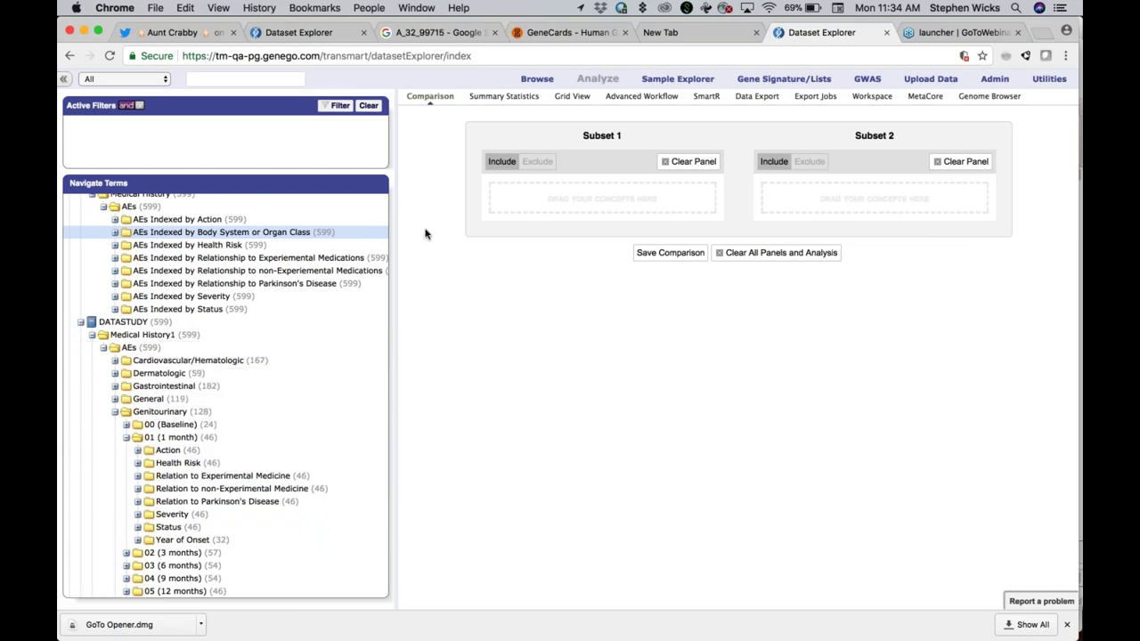
key(super+Tab)
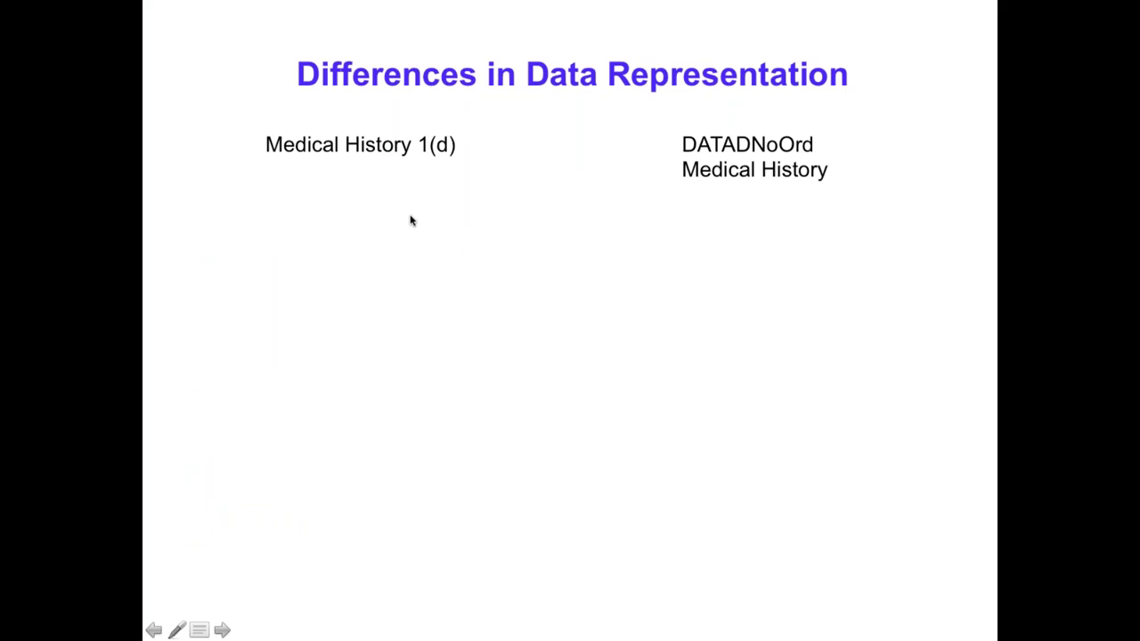
click(410, 220)
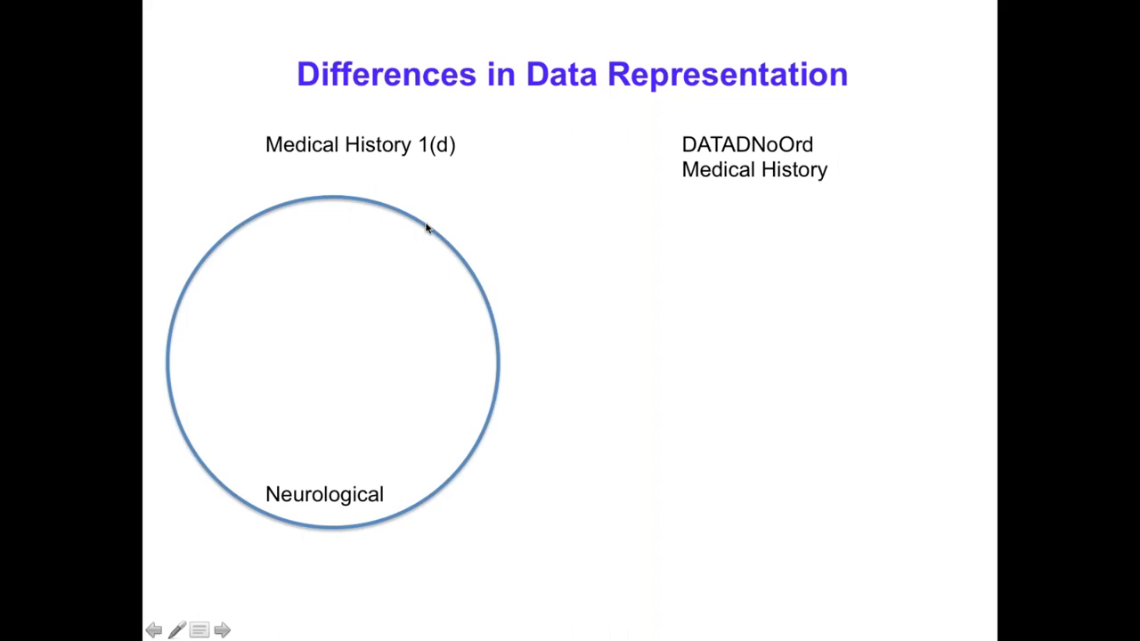
Switch back to tranSMART, collapse Genitourinary, and expand DATASTUDY's Neurological folder to its list of visits with 03 (6 months) closed
key(super+Tab)
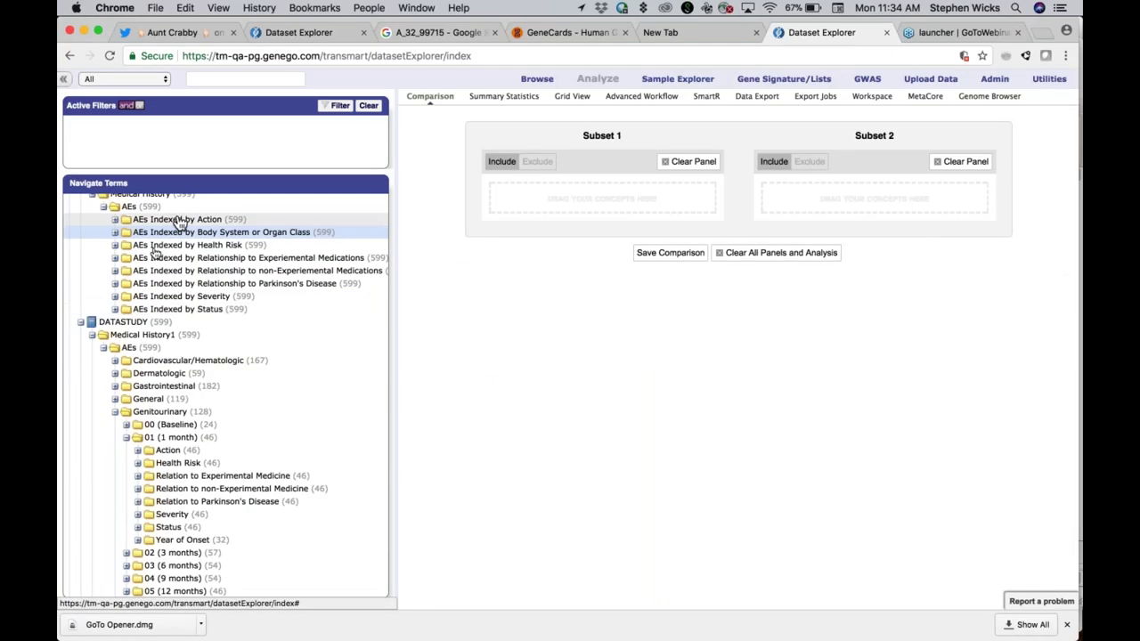
scroll(134, 452, down, 5)
click(115, 323)
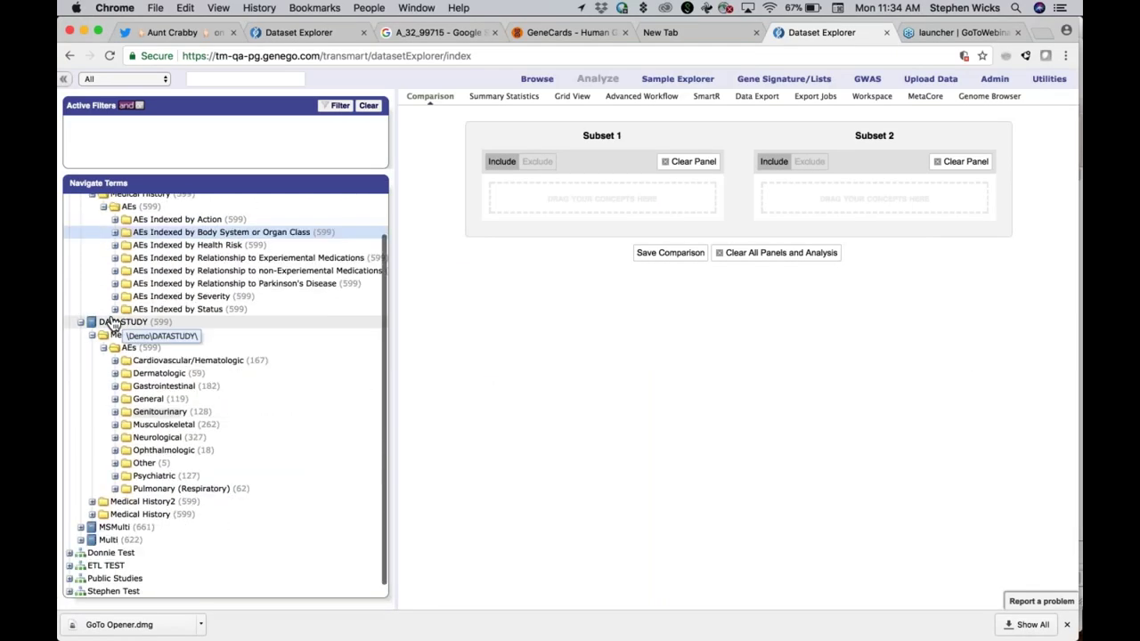
mouse_move(127, 442)
mouse_down()
mouse_move(403, 317)
mouse_move(77, 478)
mouse_move(121, 439)
mouse_up()
click(115, 437)
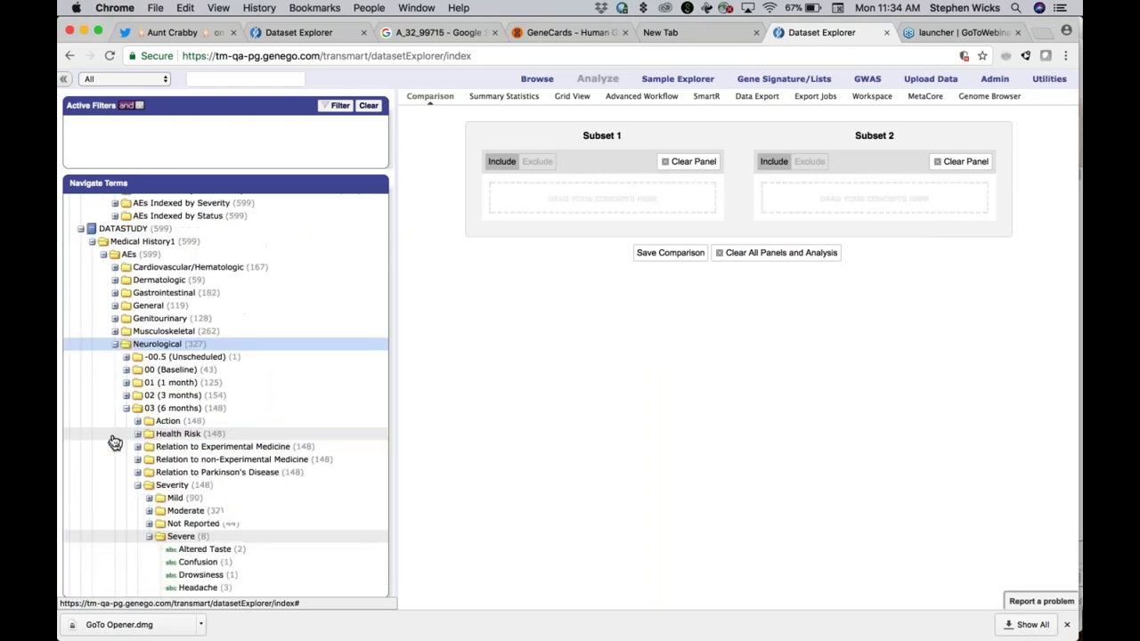
click(126, 408)
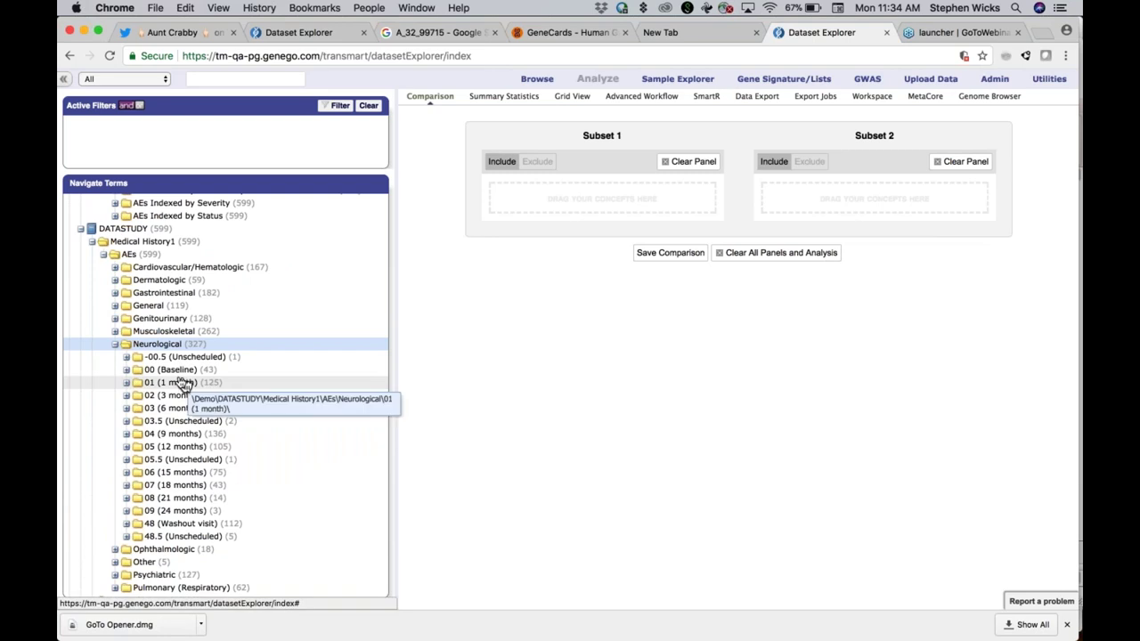
Add the Severe events from the Severity folder of Neurological 01 (1 month) to Subset 1
click(126, 384)
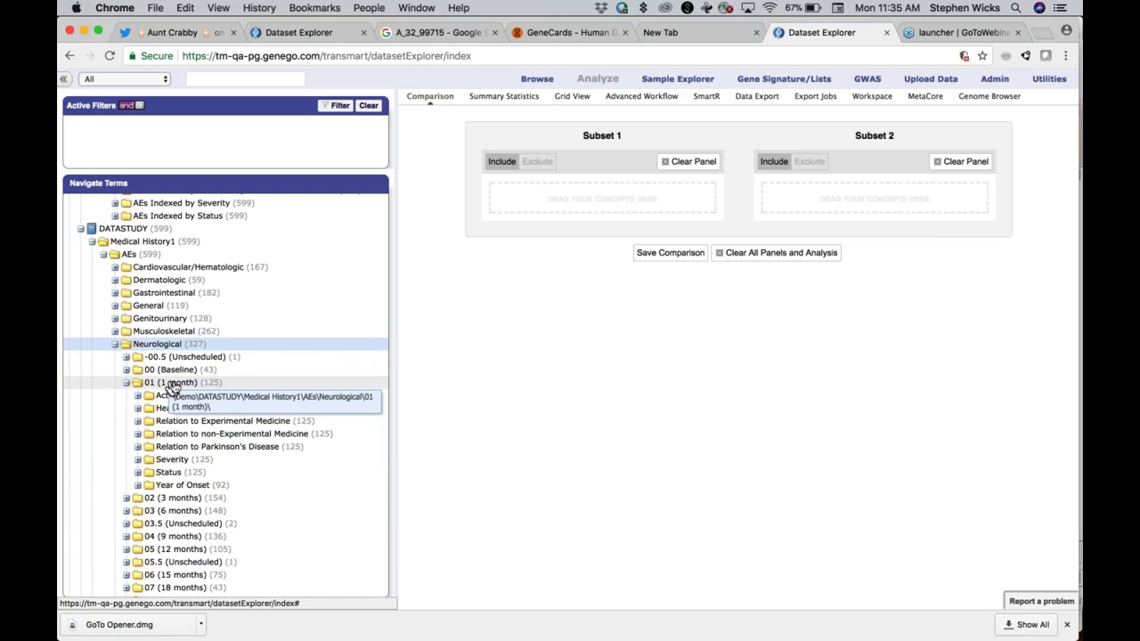
click(138, 461)
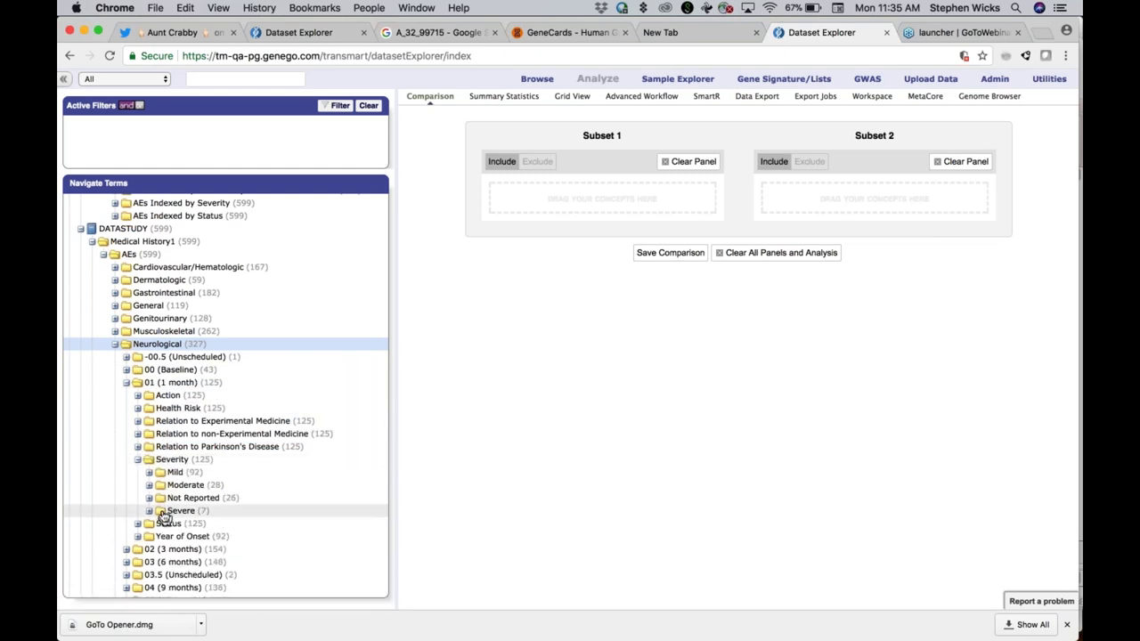
drag(166, 512, 515, 197)
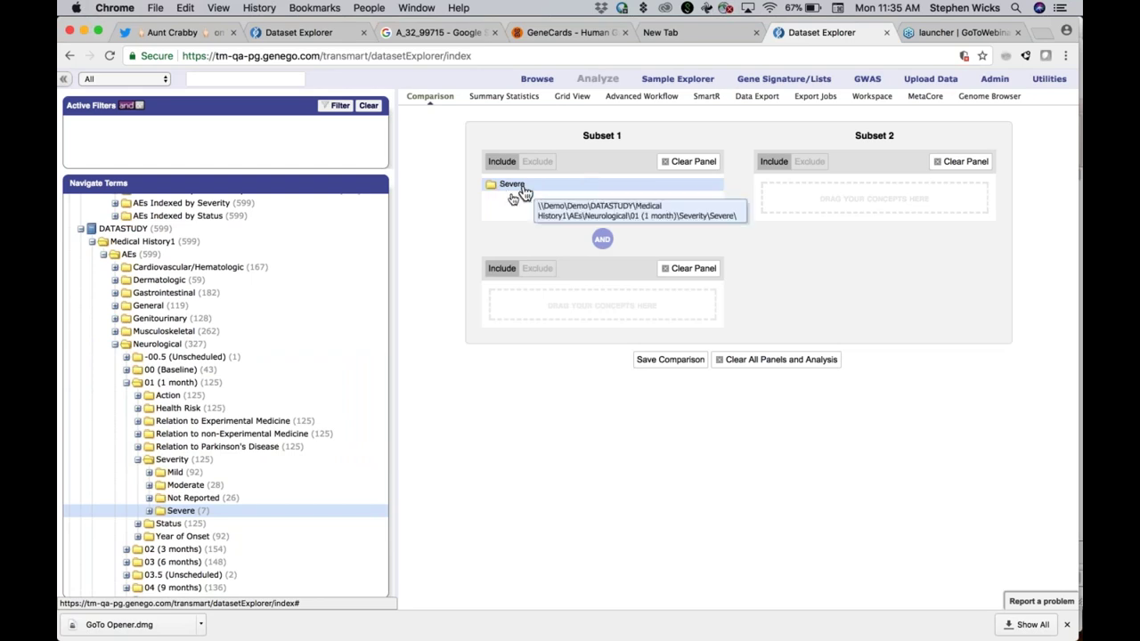
scroll(262, 300, up, 3)
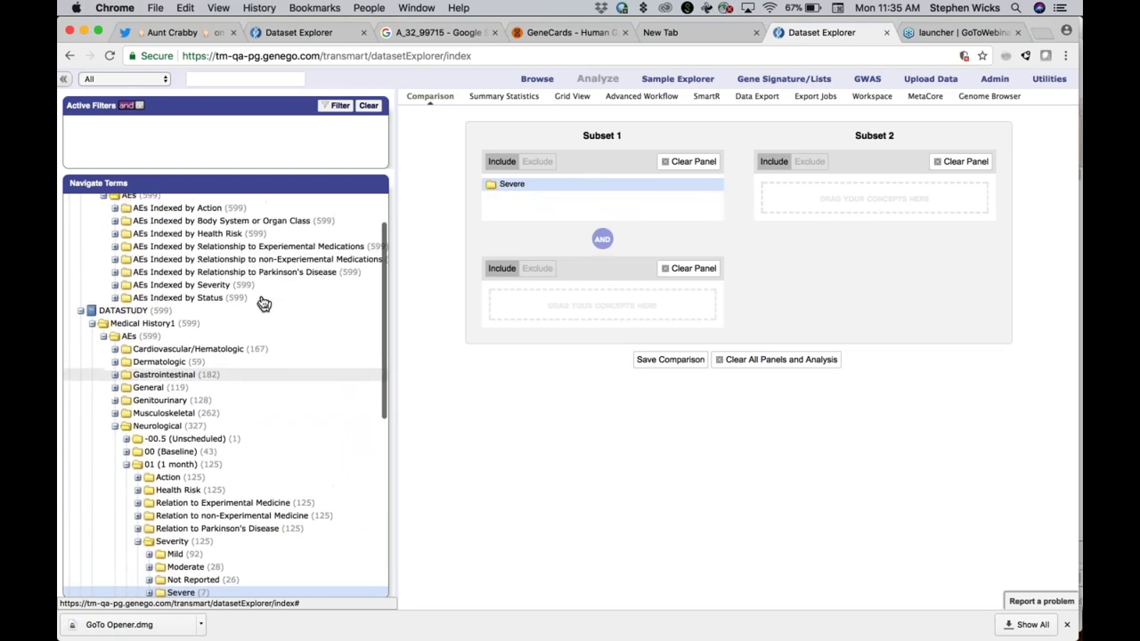
scroll(264, 303, up, 2)
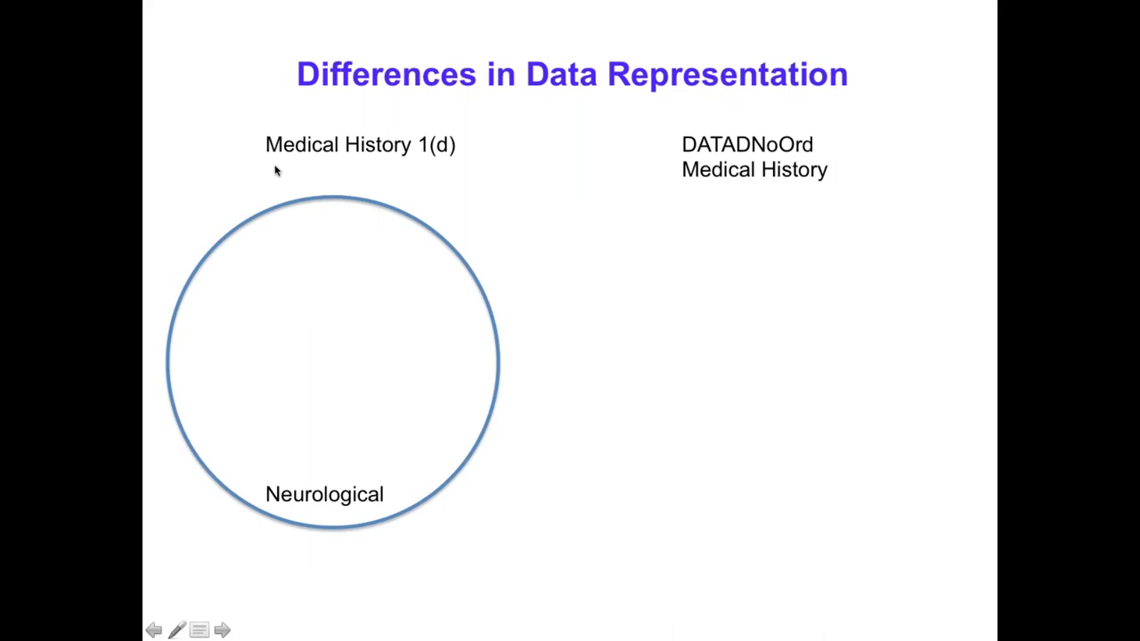
click(228, 370)
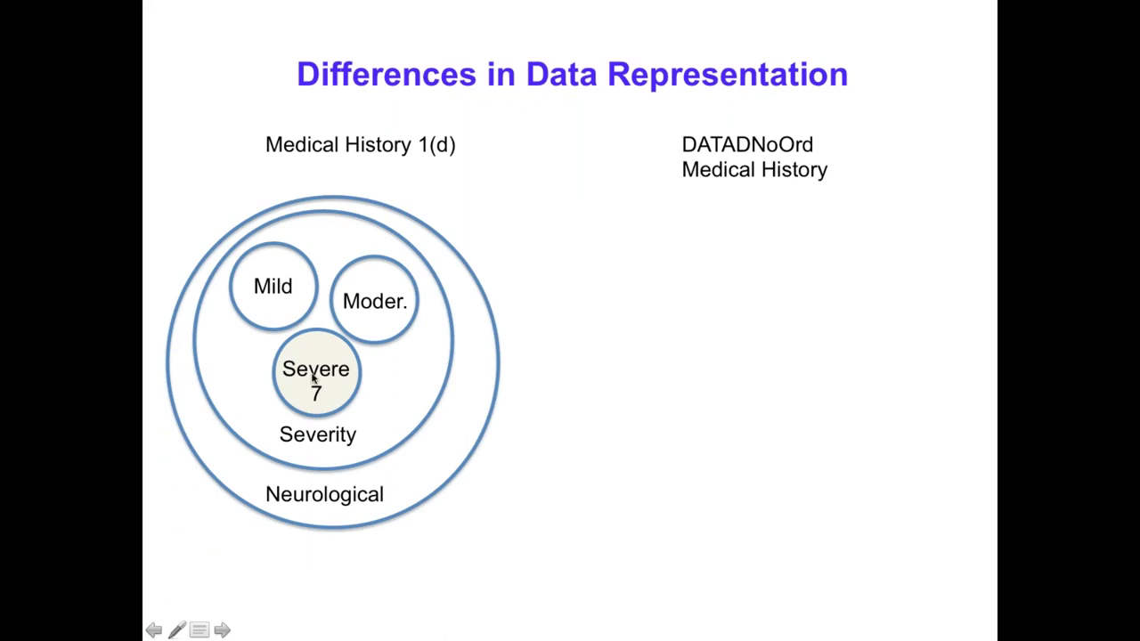
Switch back to tranSMART and expand DATADNoOrd's AEs Indexed by Body System or Organ Class down to the Neurological visits
key(super+Tab)
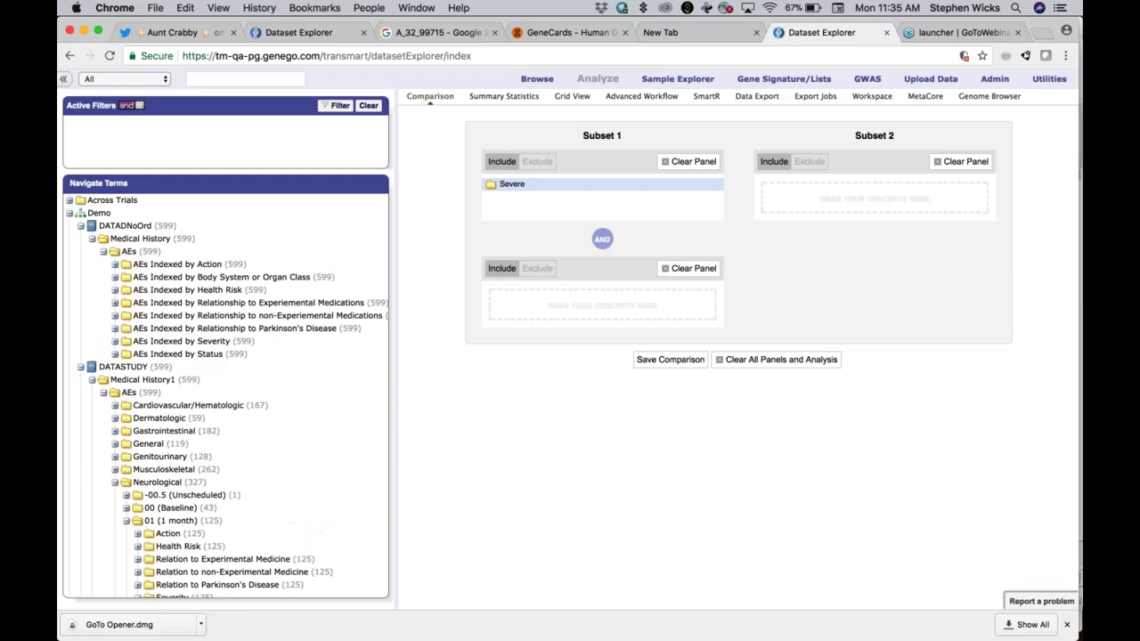
click(114, 277)
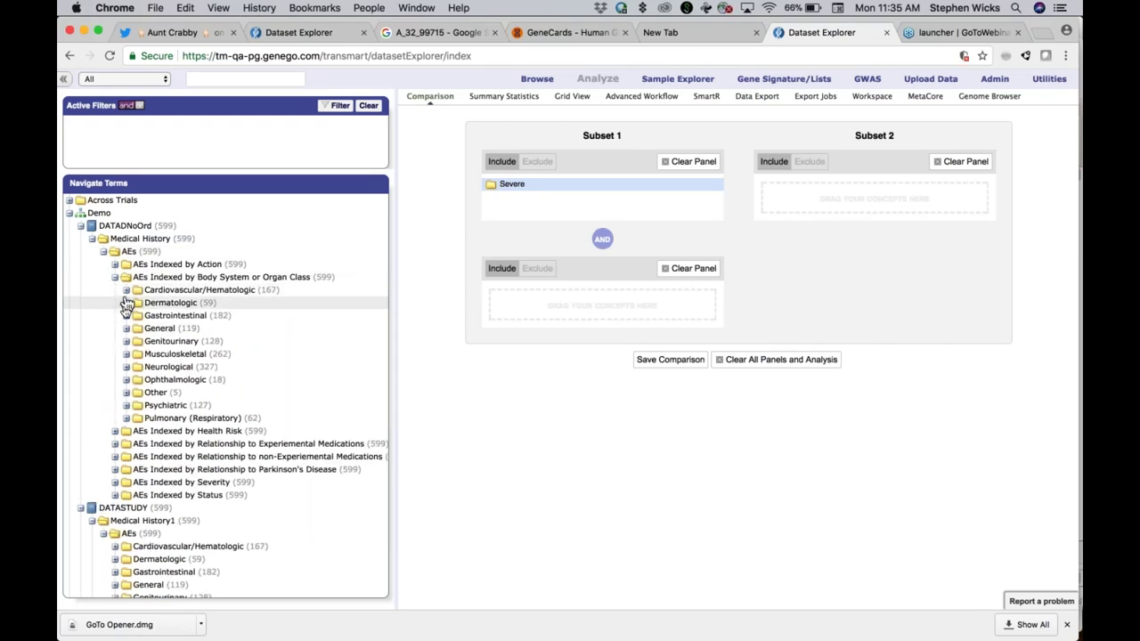
click(126, 368)
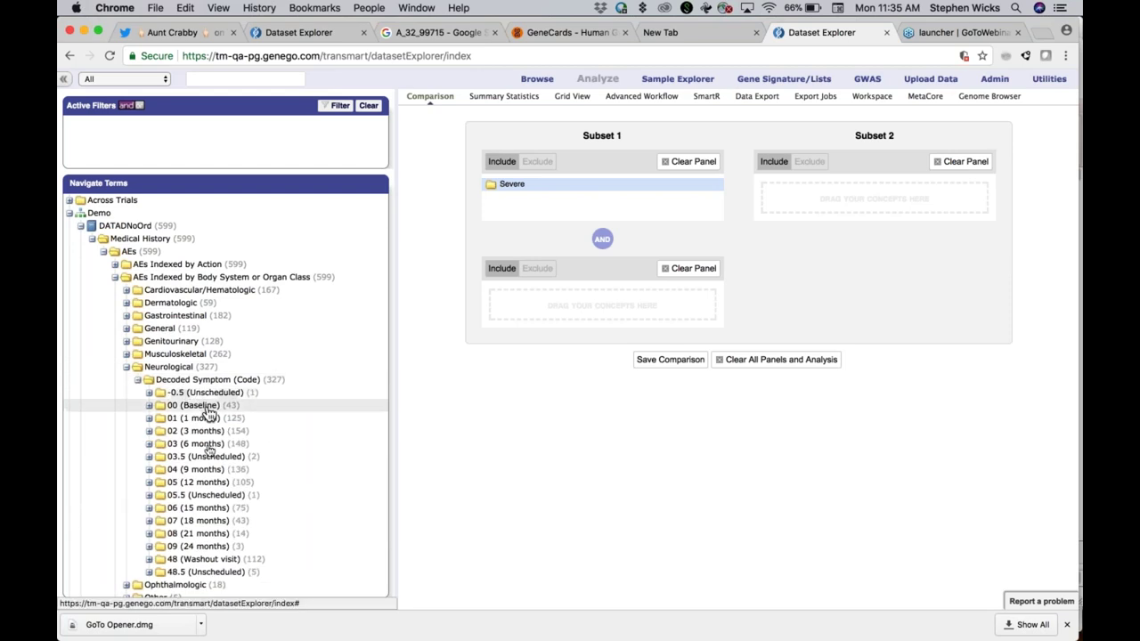
Look at the decoded symptoms under Neurological -0.5 (Unscheduled) in DATADNoOrd, and collapse that visit
click(149, 393)
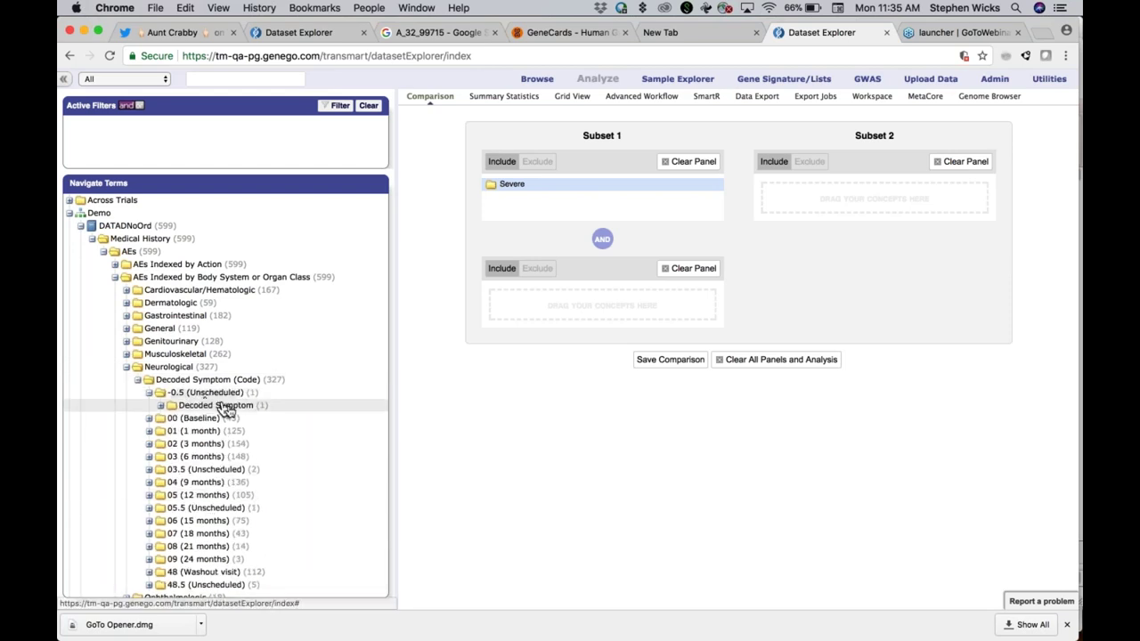
click(161, 405)
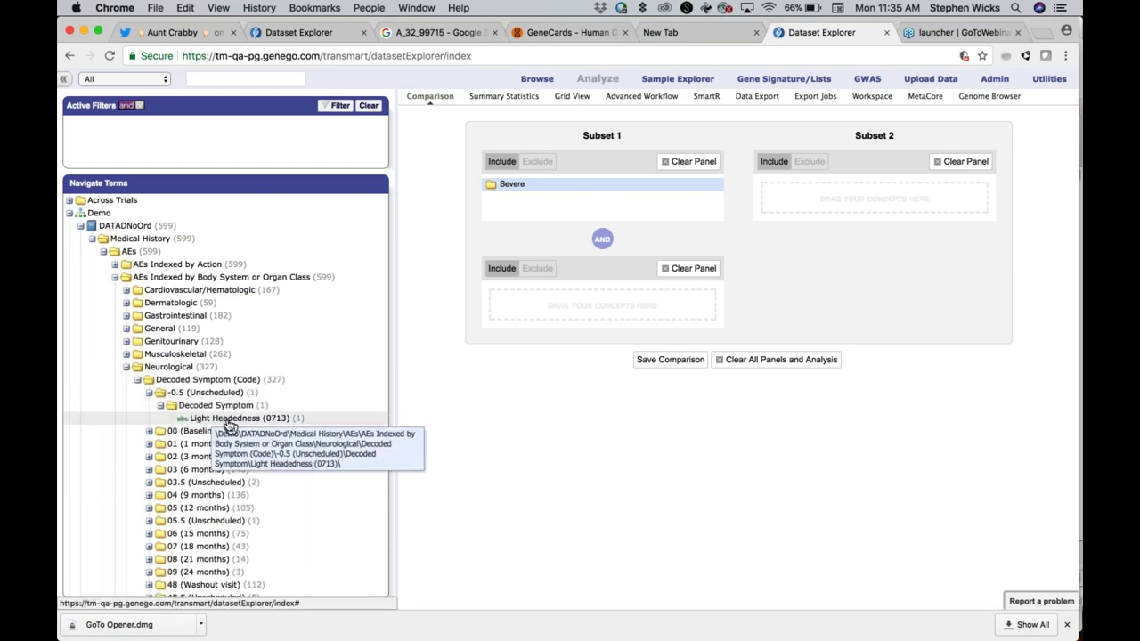
click(148, 394)
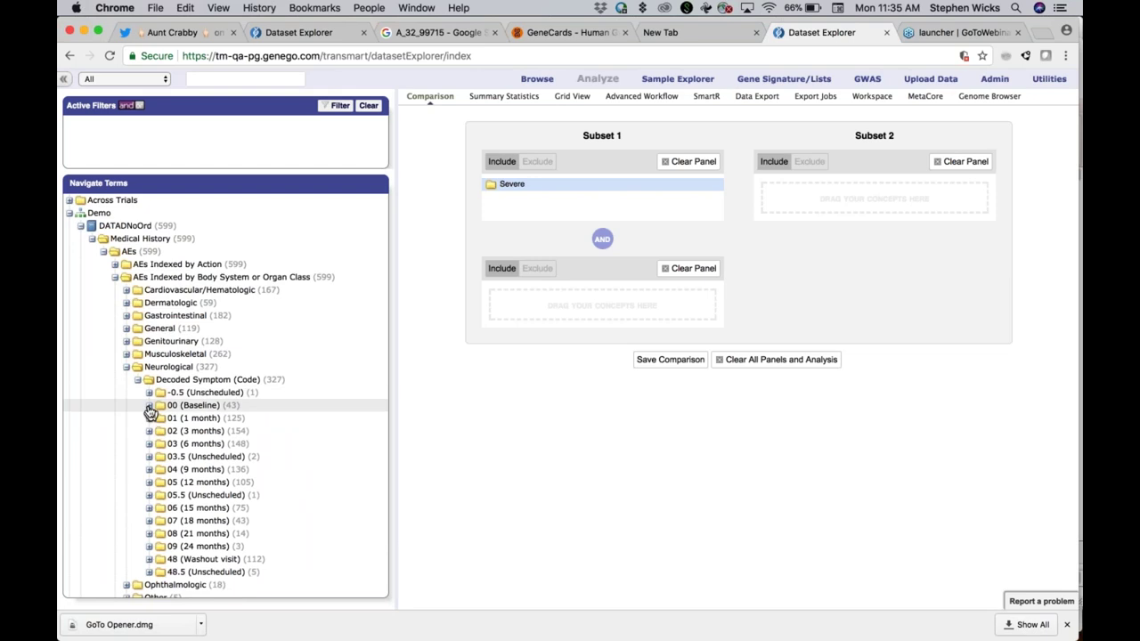
Look through the decoded symptoms under Neurological 00 (Baseline) in DATADNoOrd, and collapse that visit
click(149, 405)
click(160, 419)
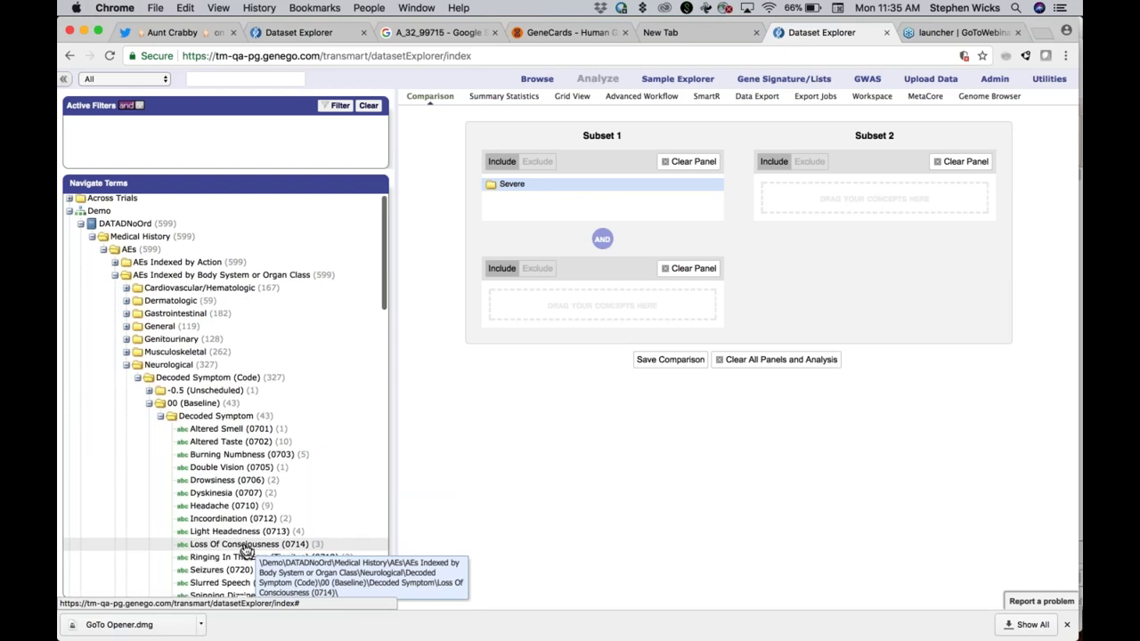
scroll(242, 542, down, 1)
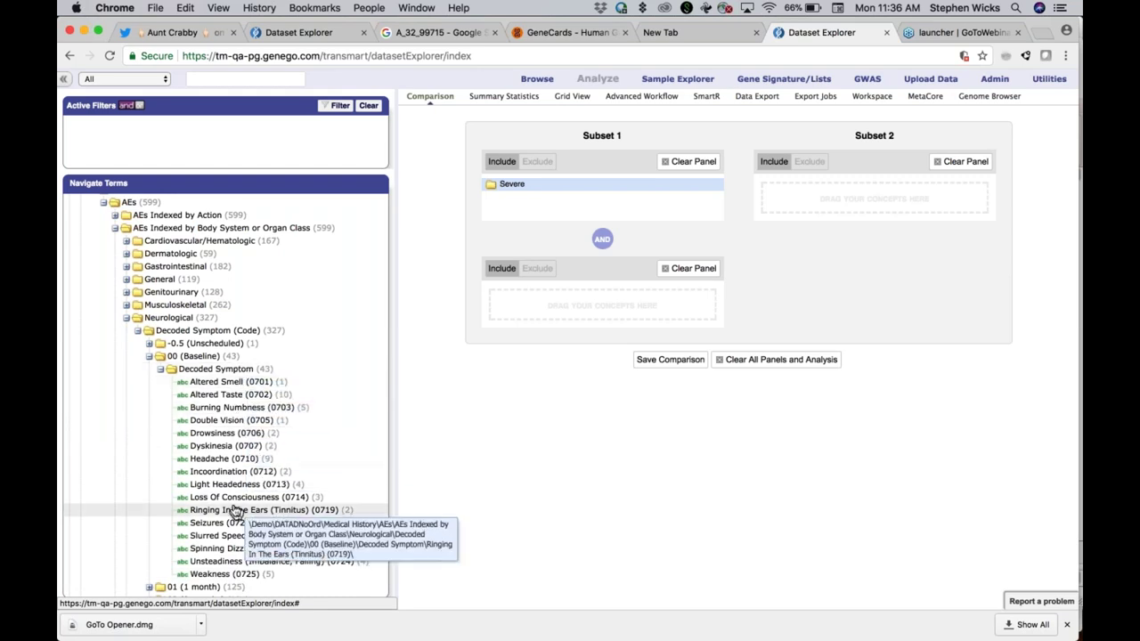
click(158, 370)
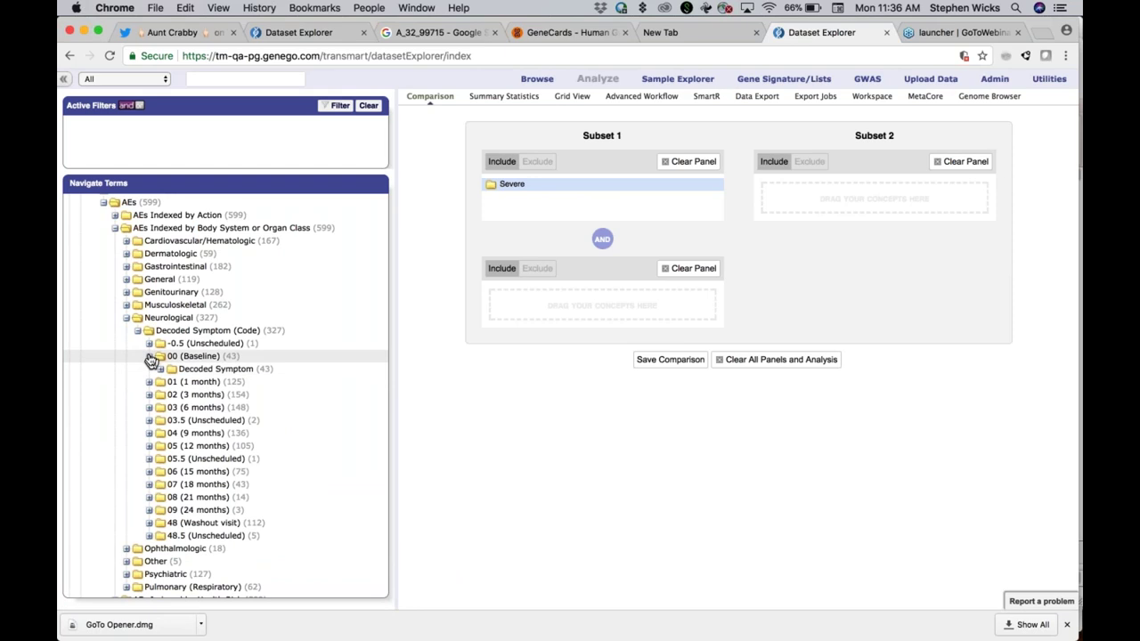
click(149, 357)
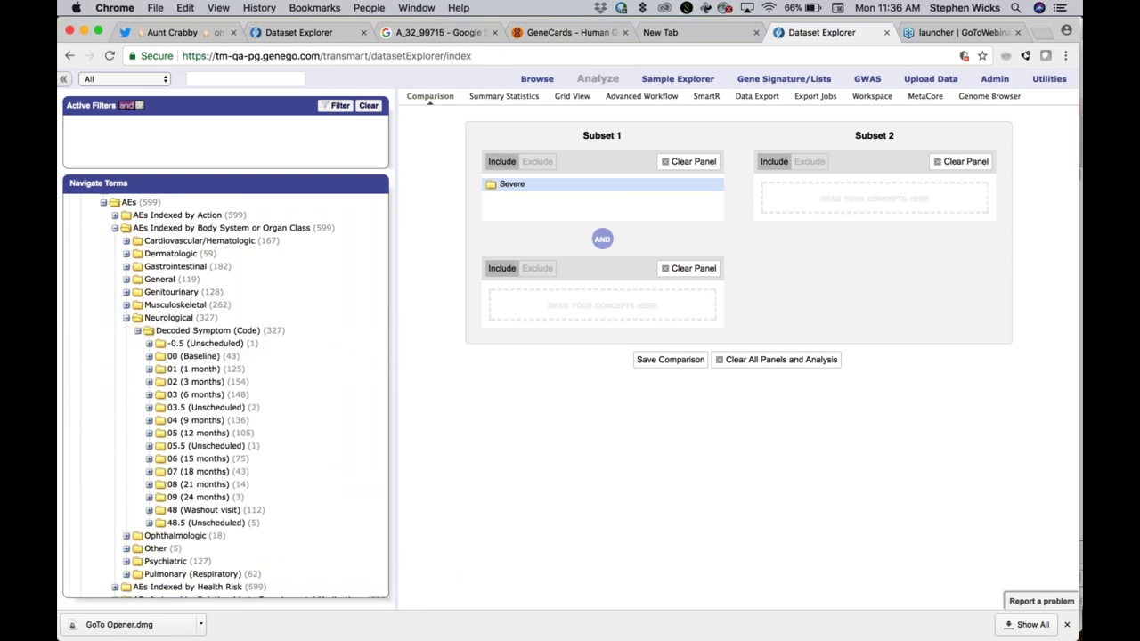
Add the Decoded Symptom folder of DATADNoOrd's Neurological 01 (1 month) to the first panel of Subset 2
drag(178, 323, 161, 370)
click(160, 370)
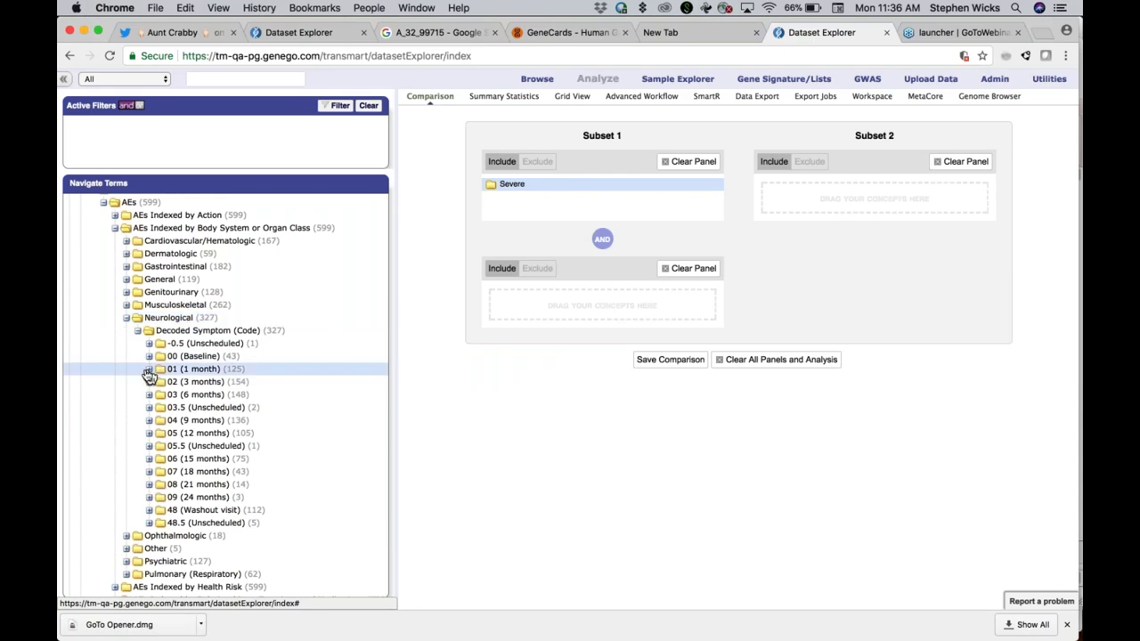
click(148, 369)
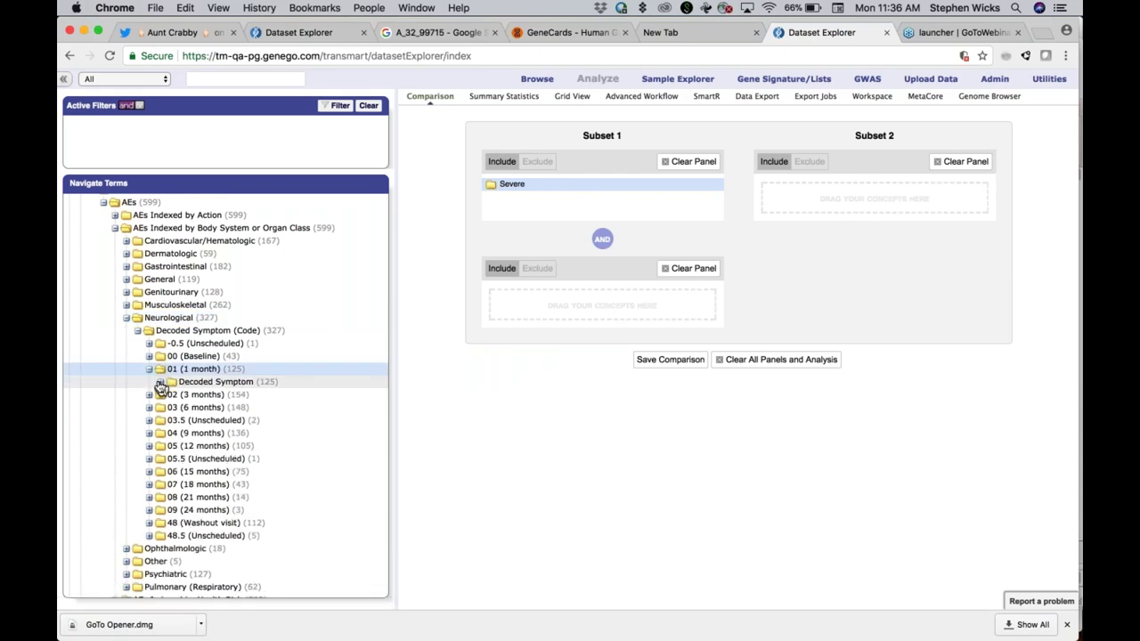
click(161, 382)
drag(172, 385, 784, 199)
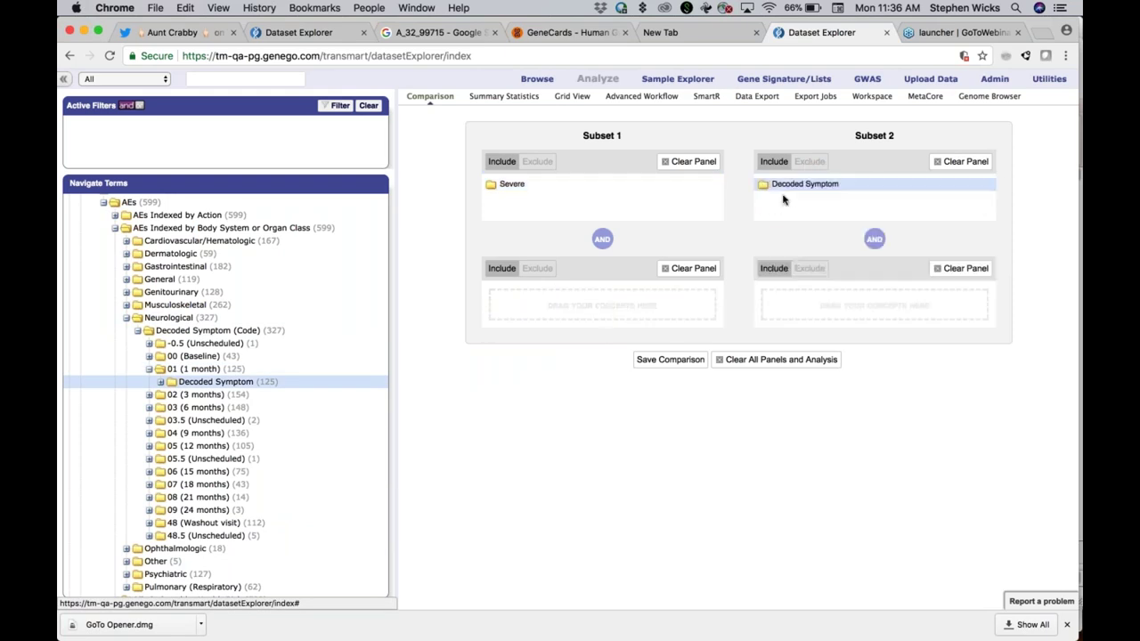
Require the 01 (1 month) Decoded Symptom folder from AEs Indexed by Severity, Severe, as a second AND condition in Subset 2
scroll(308, 522, down, 5)
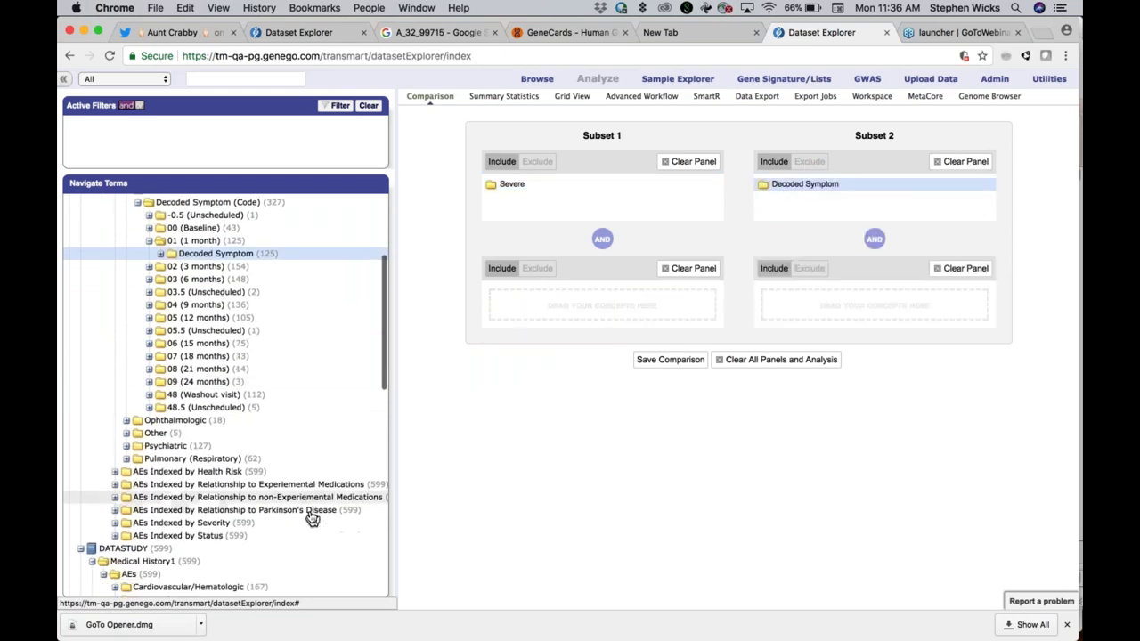
click(115, 507)
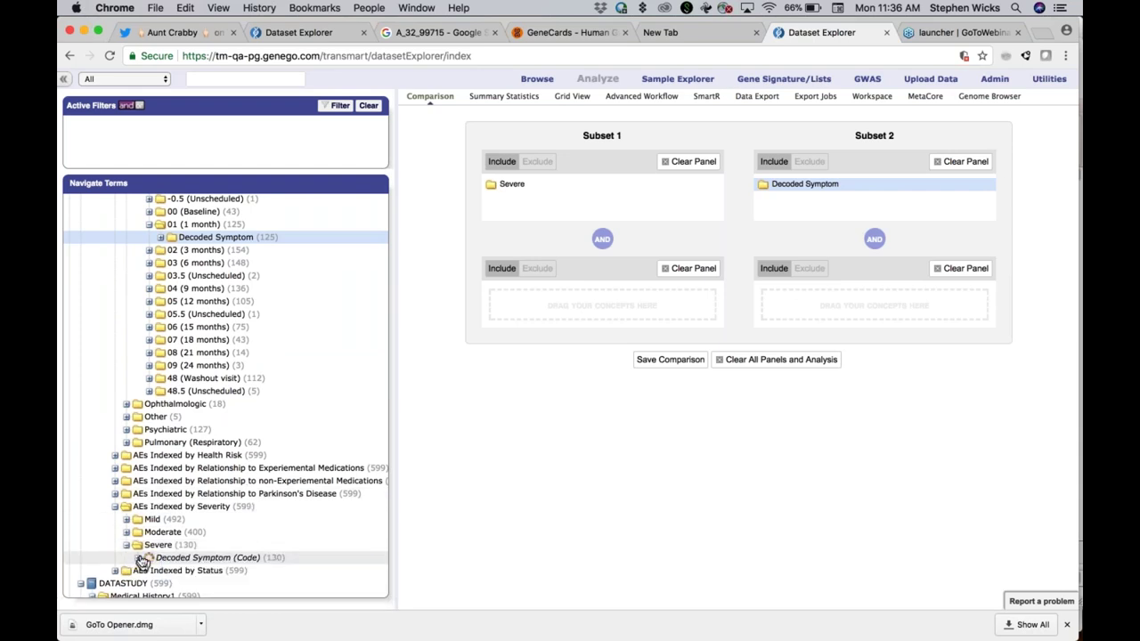
scroll(285, 499, down, 5)
click(149, 433)
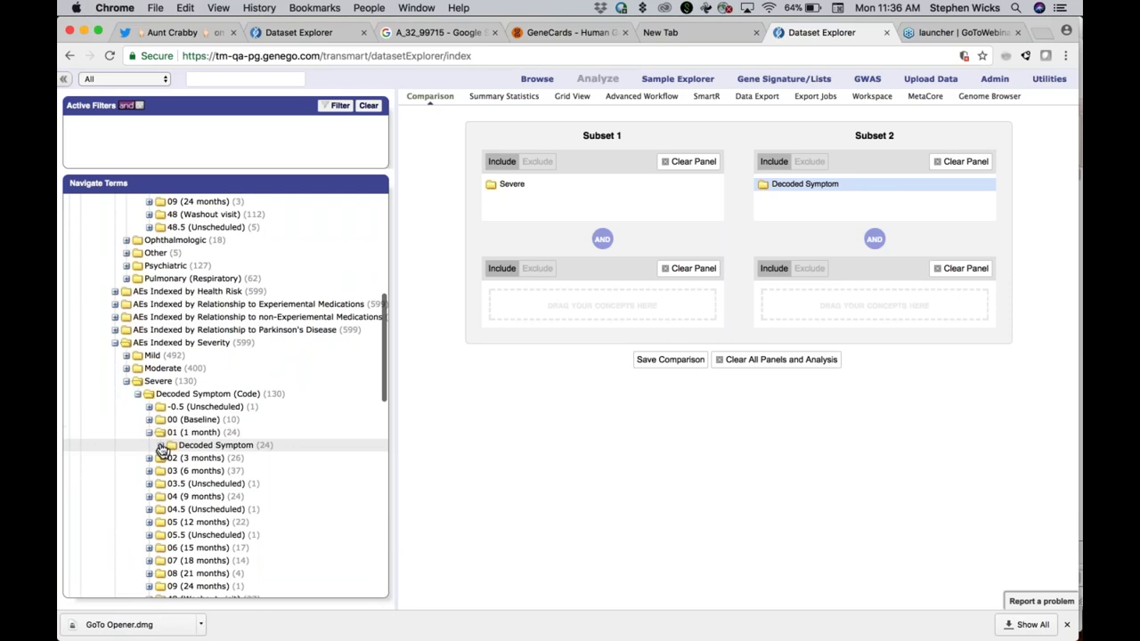
drag(172, 450, 775, 310)
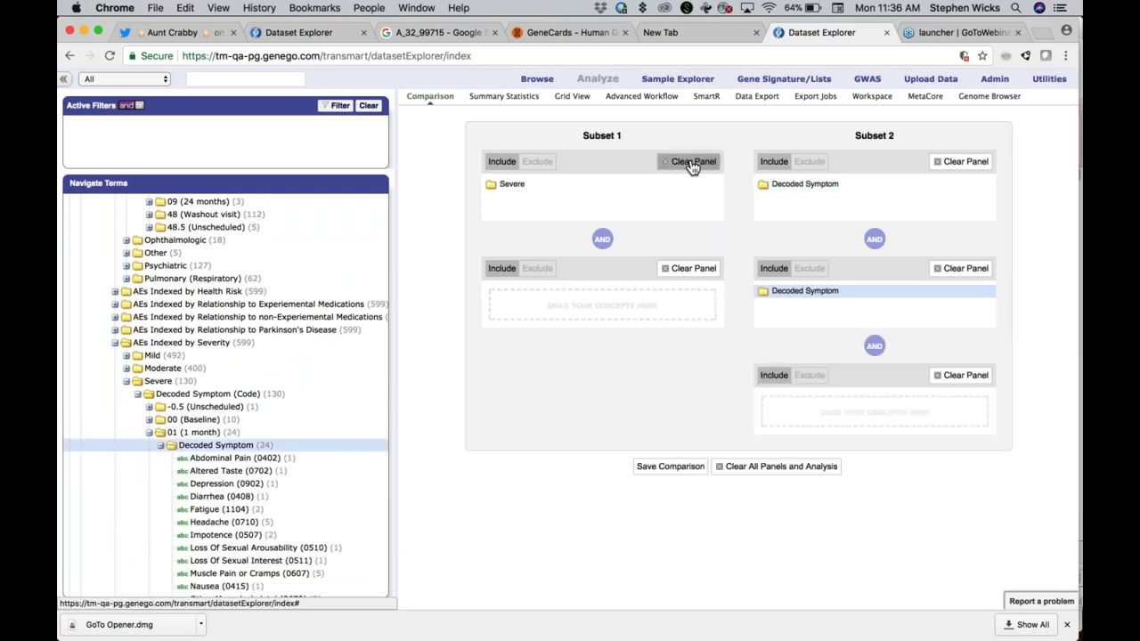
Generate the Summary Statistics for the two subsets and compare their subject totals
click(506, 96)
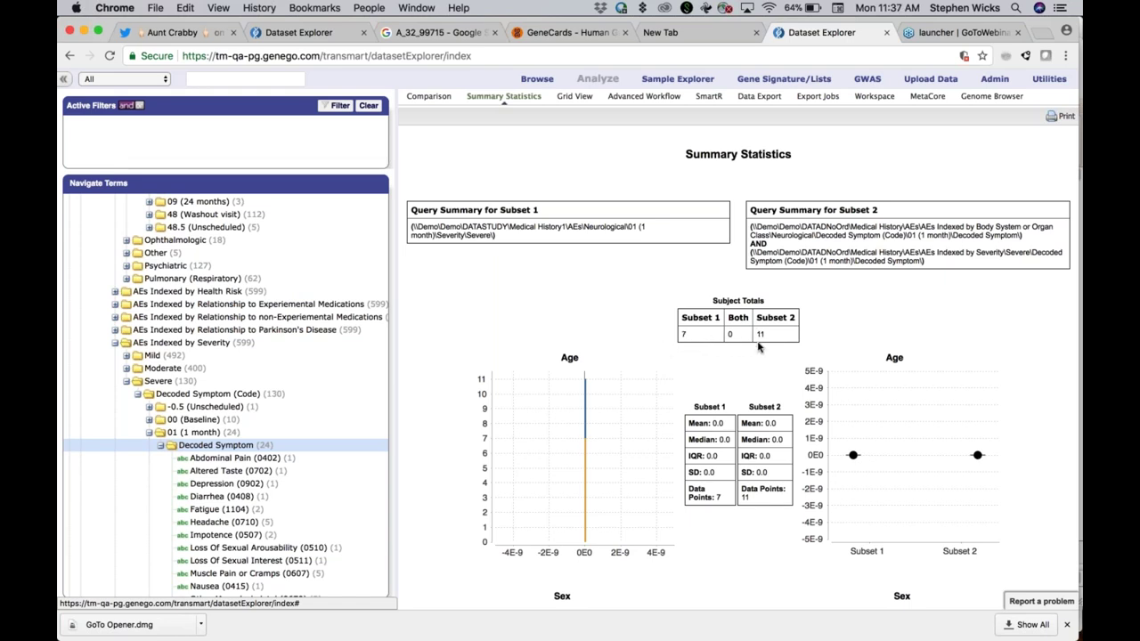
scroll(348, 359, down, 2)
scroll(348, 359, up, 5)
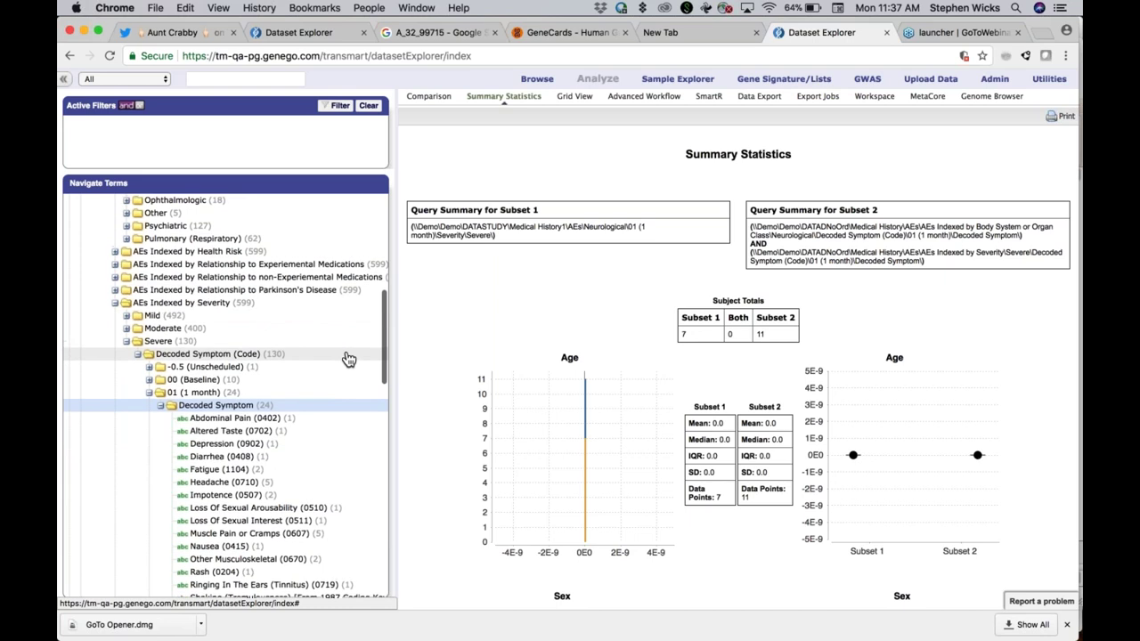
Collapse DATADNoOrd's Neurological and Severe branches, leaving the Body System or Organ Class and Severity indexes open at their first level
scroll(349, 359, up, 1)
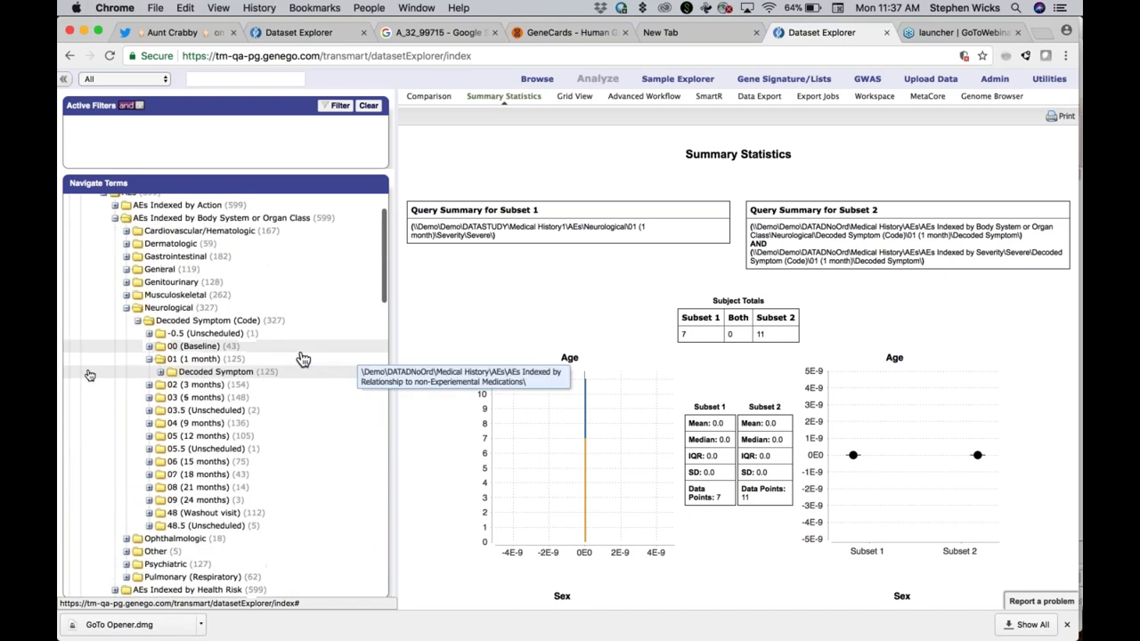
click(136, 319)
click(130, 308)
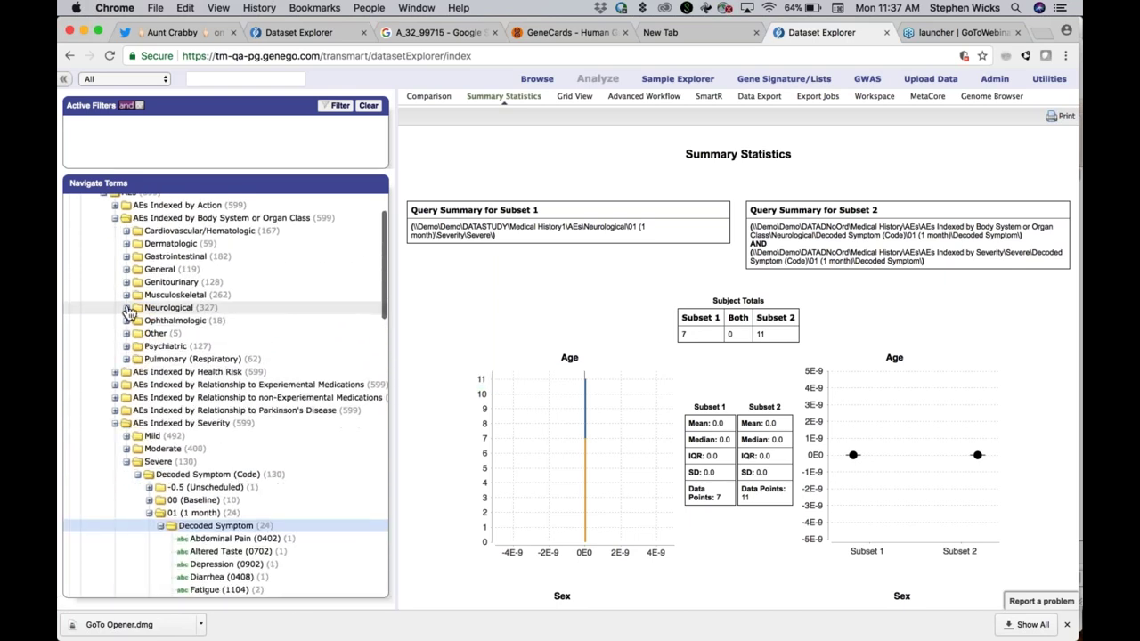
click(114, 218)
click(114, 282)
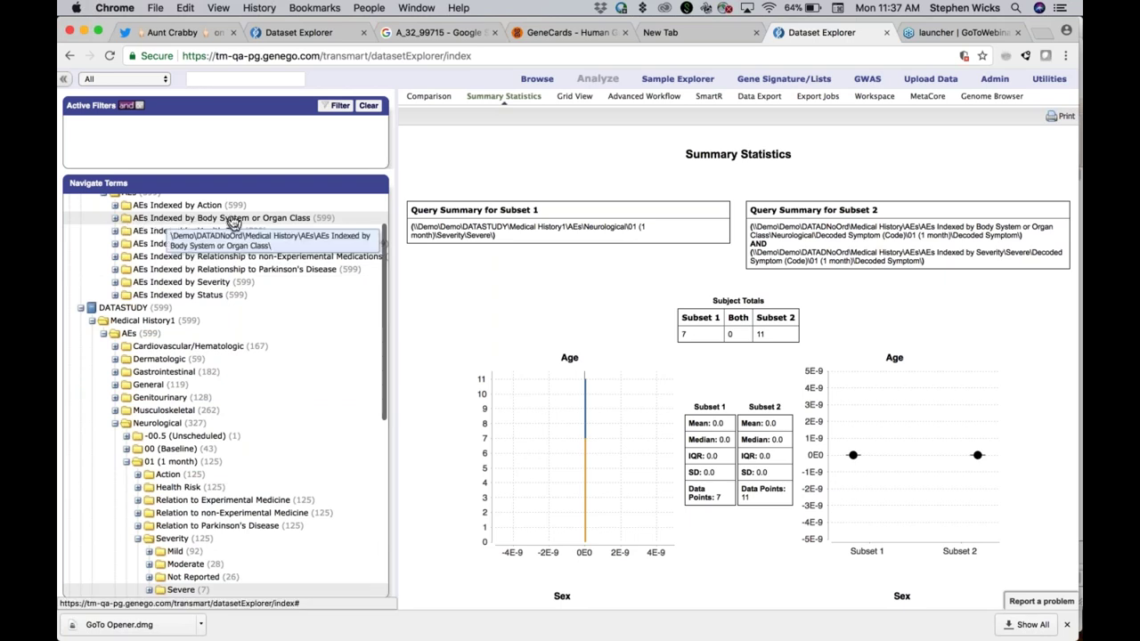
click(114, 218)
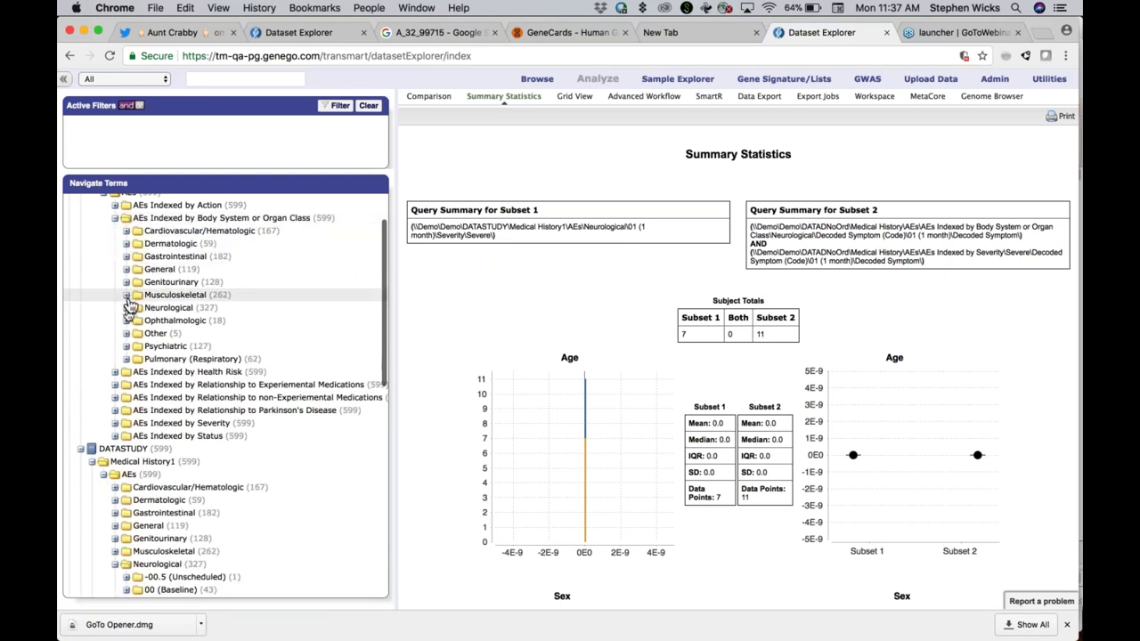
click(115, 424)
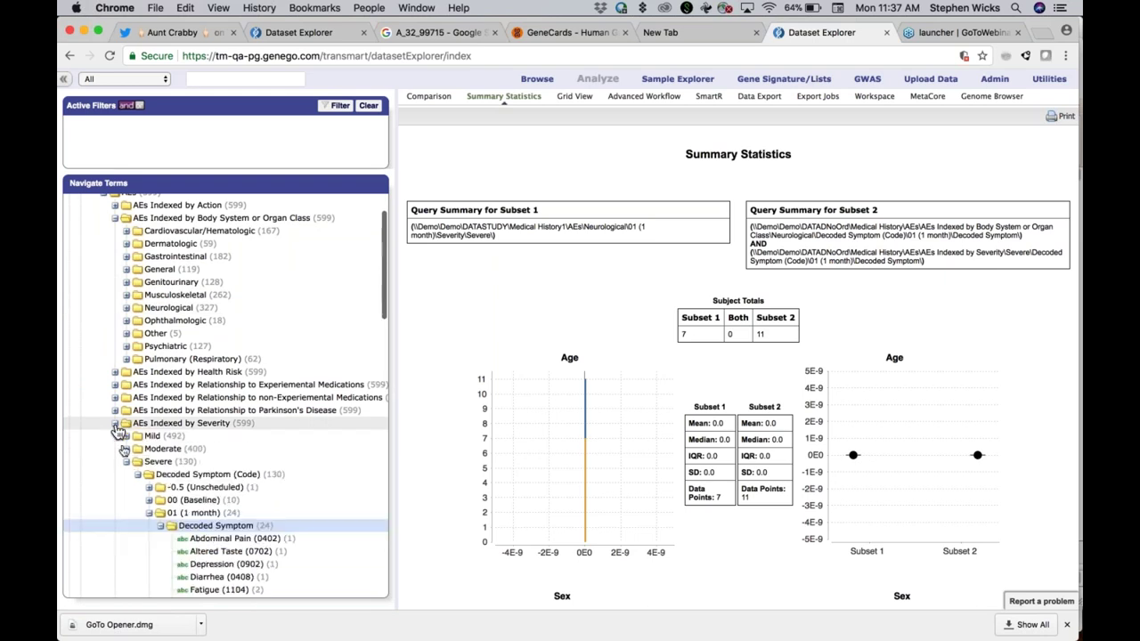
click(138, 475)
click(125, 462)
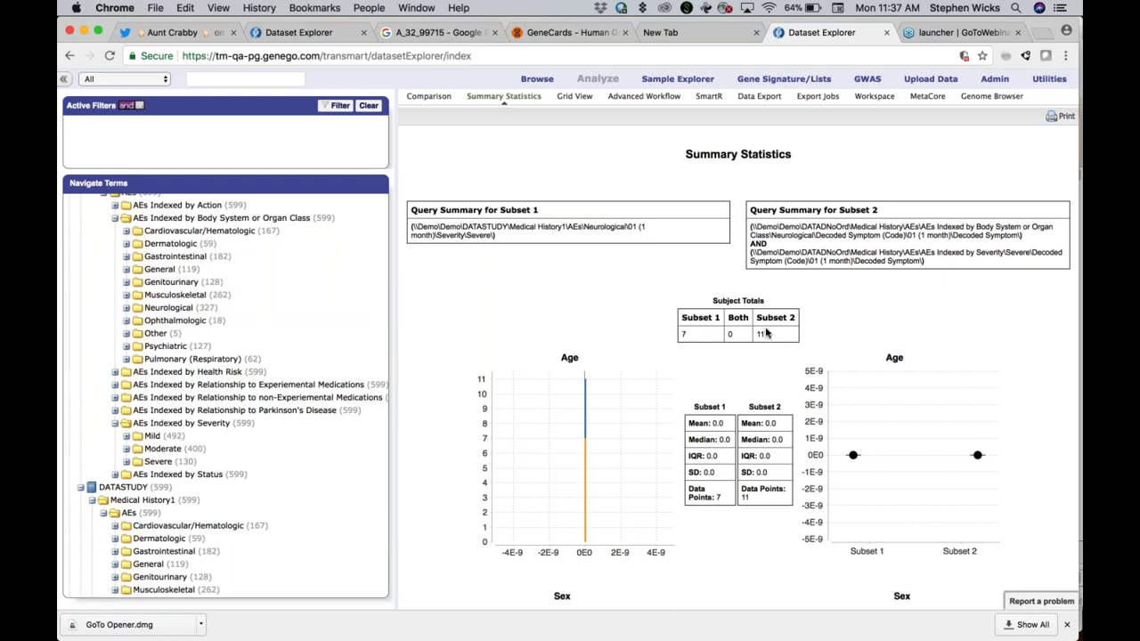
Review the patients of both subsets in Grid View, and return to the subset comparison
key(super+Tab)
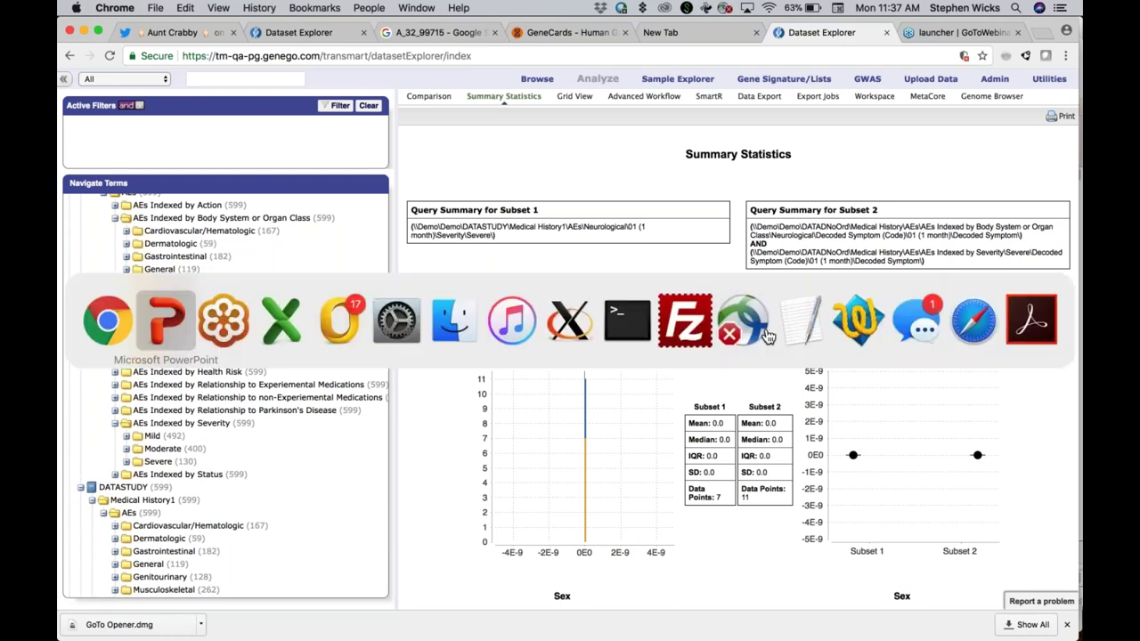
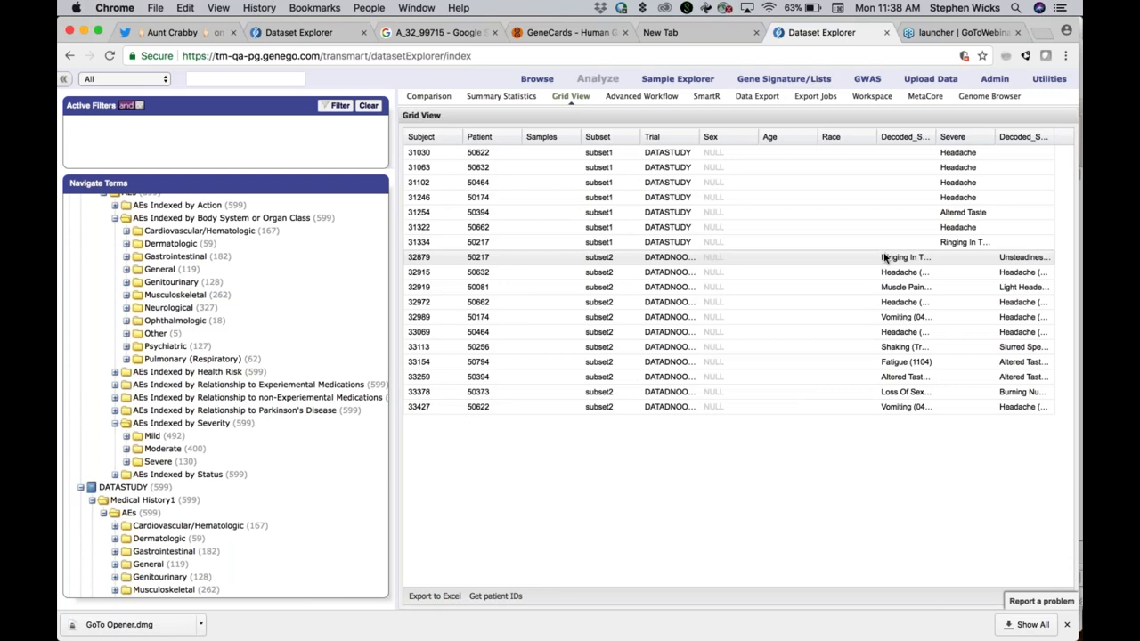
click(430, 97)
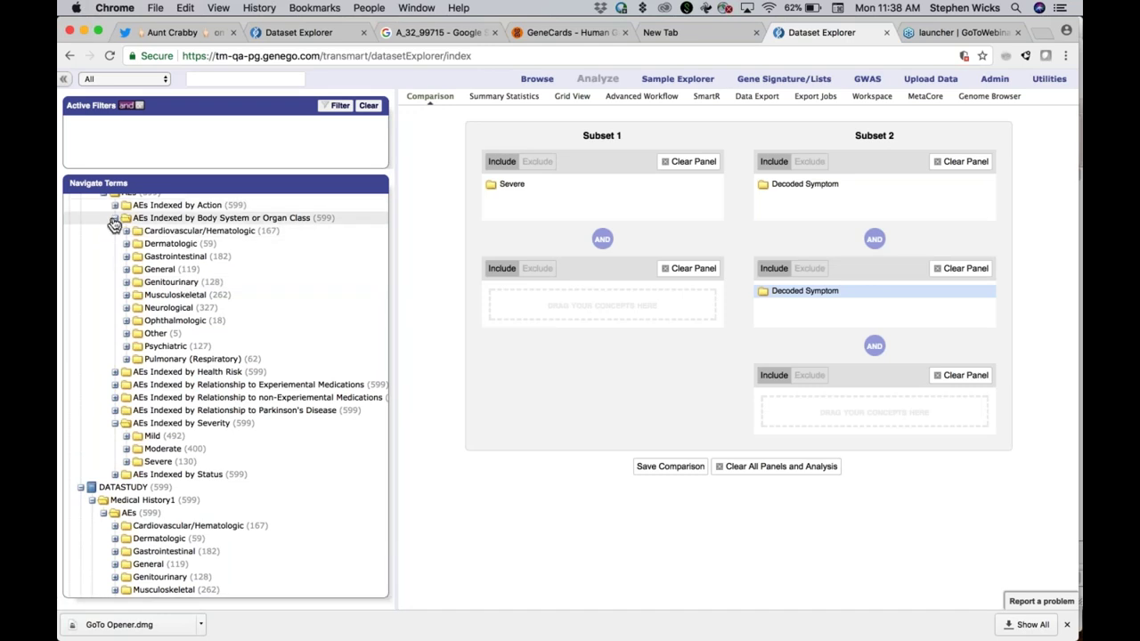
Expand DATASTUDY's Cardiovascular/Hematologic adverse events at 02 (3 months) down to the severity levels
scroll(147, 379, down, 6)
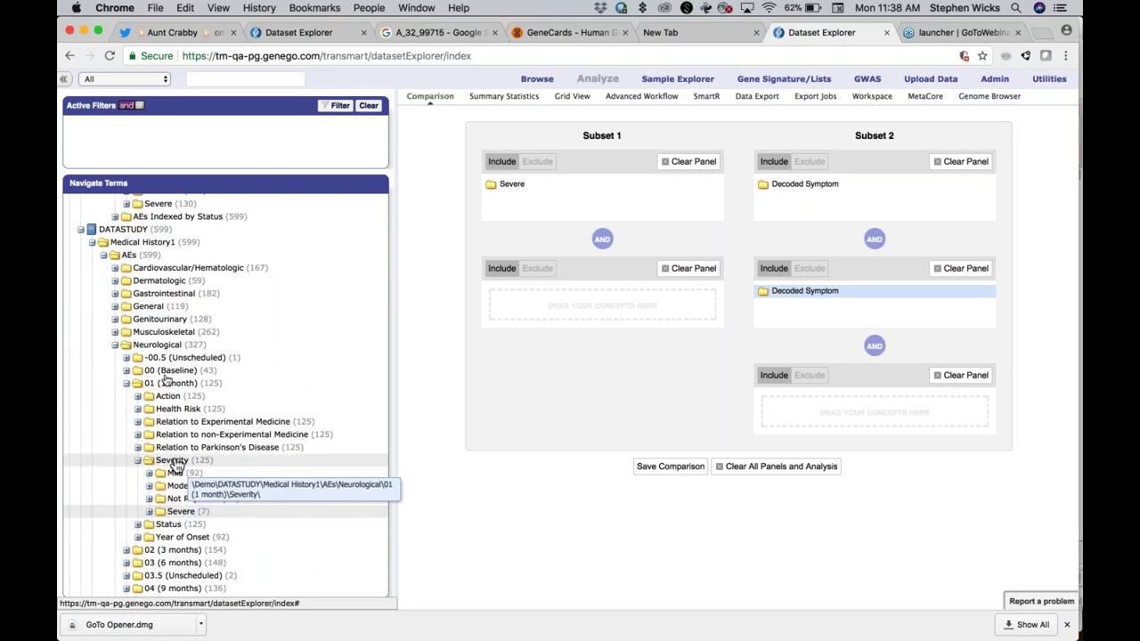
click(114, 268)
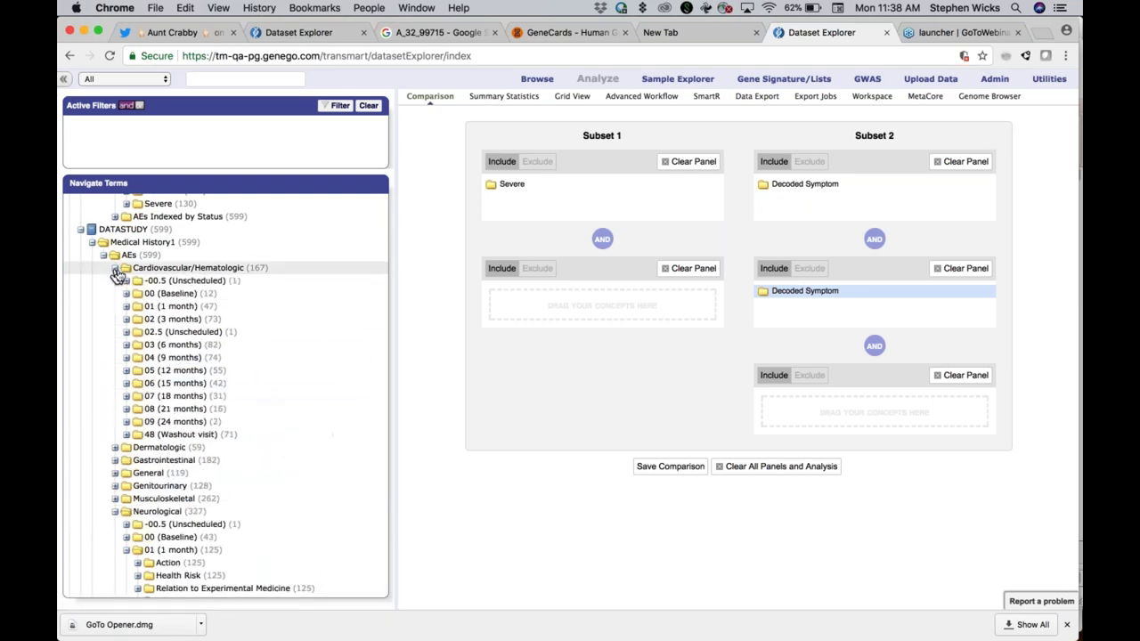
click(127, 319)
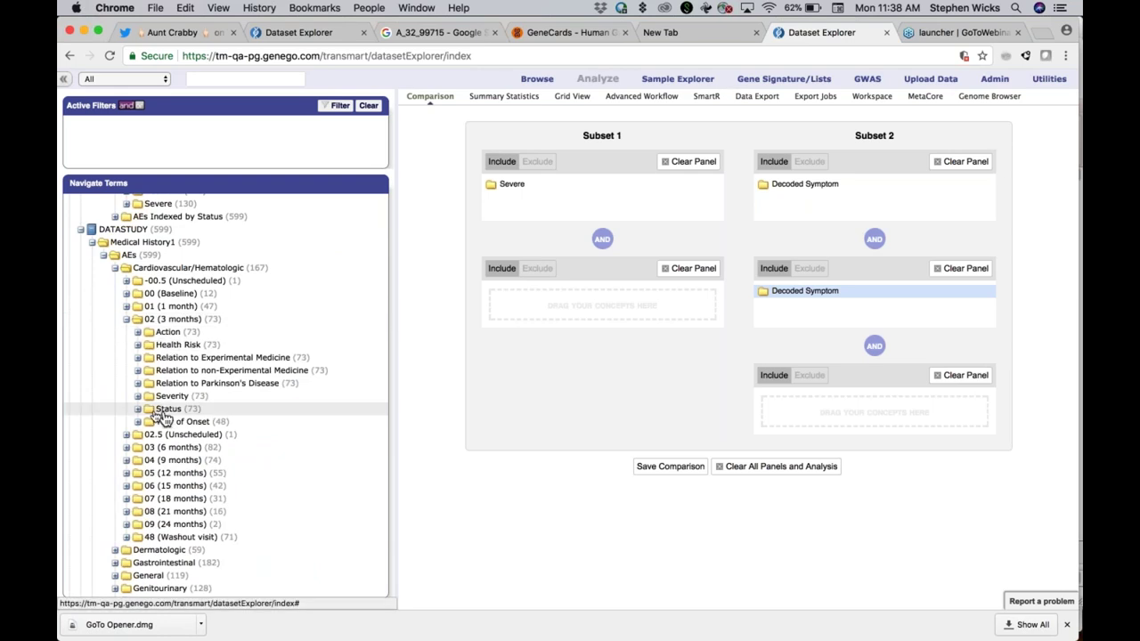
click(139, 396)
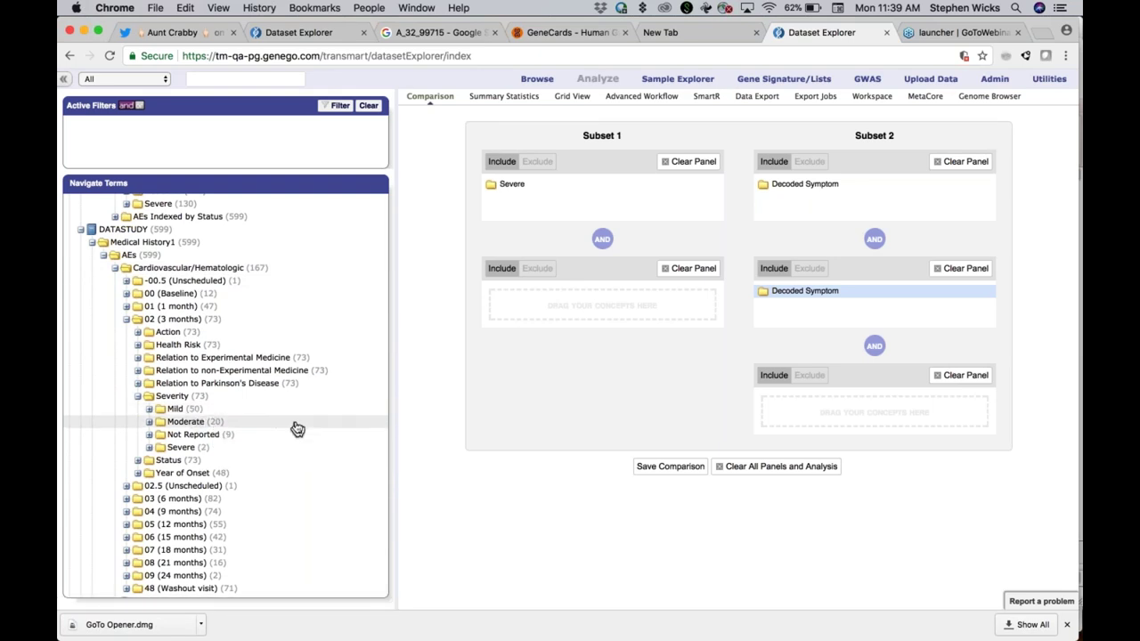
Switch to Excel and bring DATASTUDY_Mapping_File.txt into view
key(super+Tab)
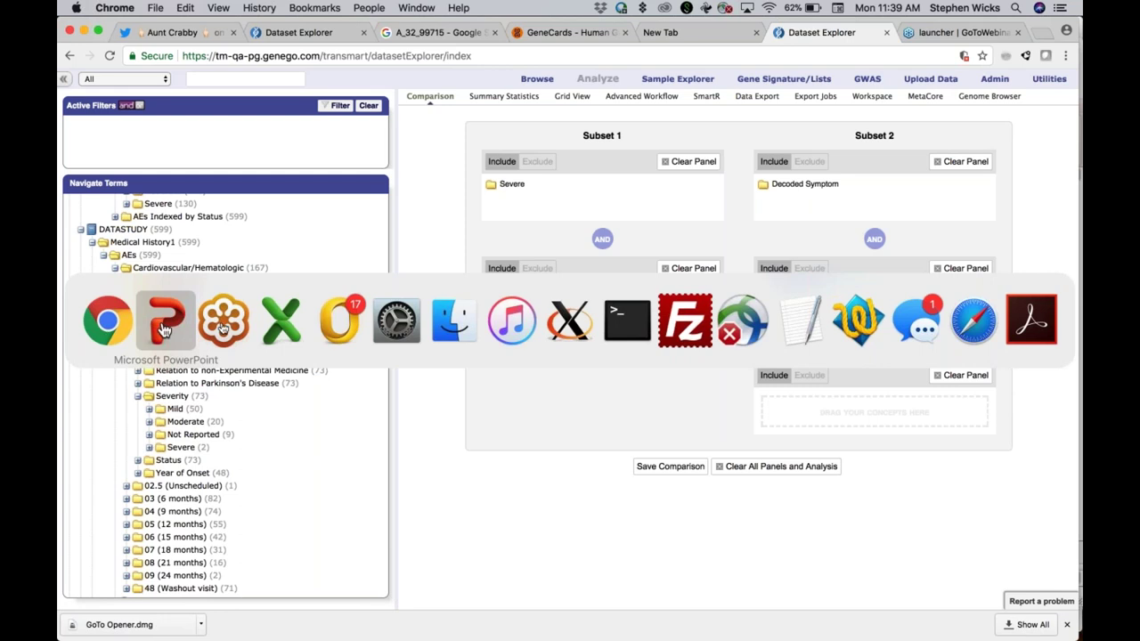
click(283, 331)
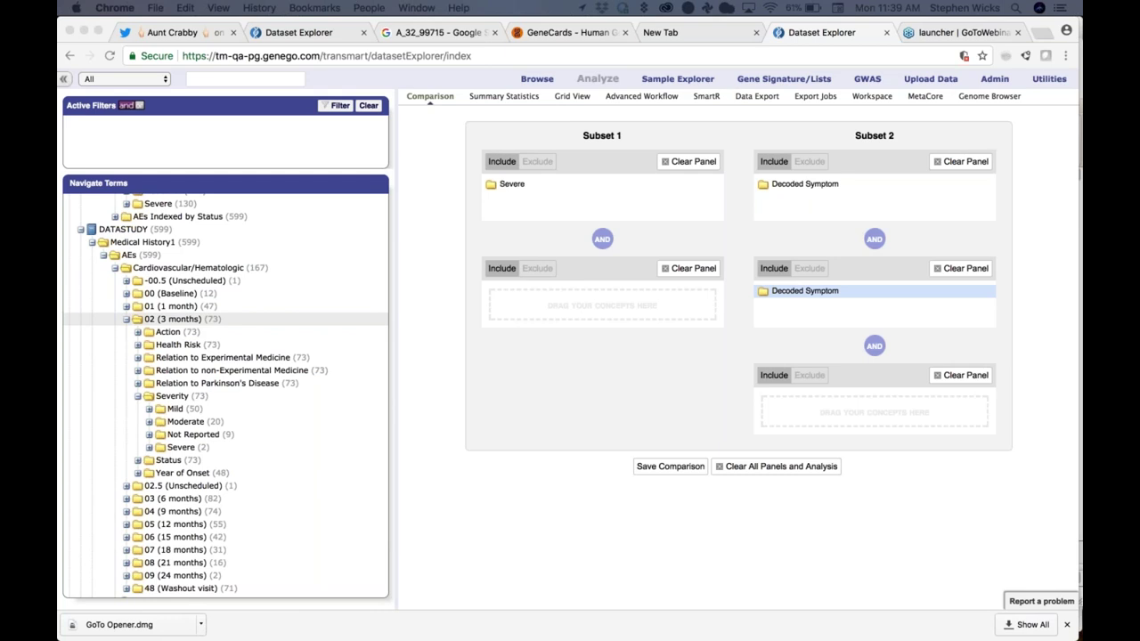
drag(1078, 24, 465, 7)
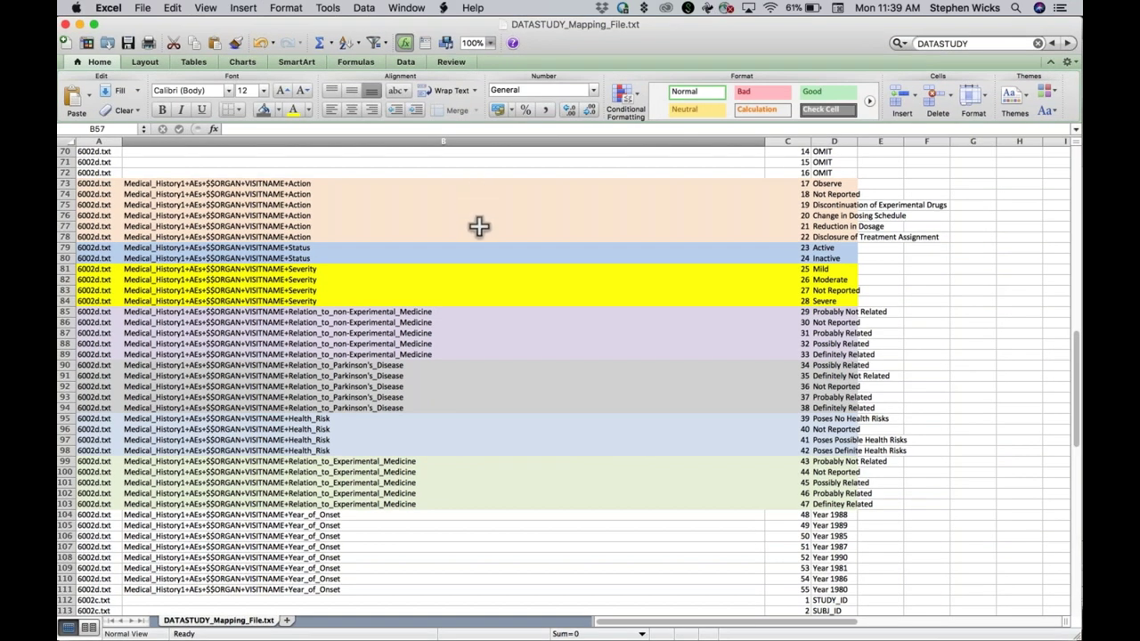
Look through the 6002b.txt and 6002d.txt mapping rows, comparing their category paths and the ORGAN row
scroll(479, 226, up, 5)
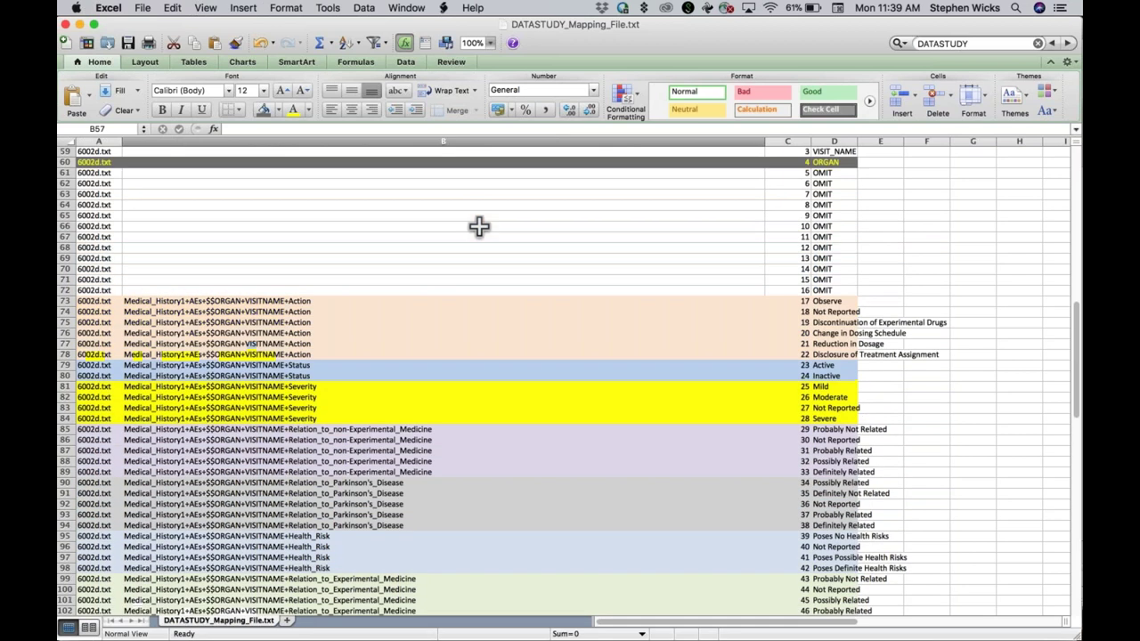
scroll(479, 226, up, 6)
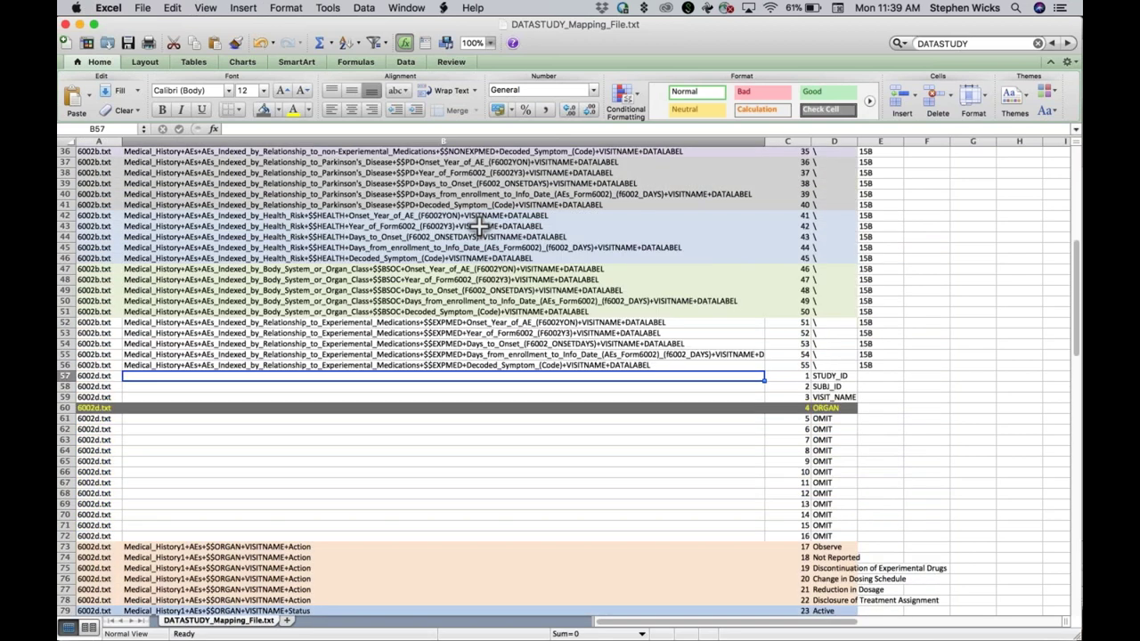
scroll(479, 227, down, 6)
scroll(480, 227, down, 5)
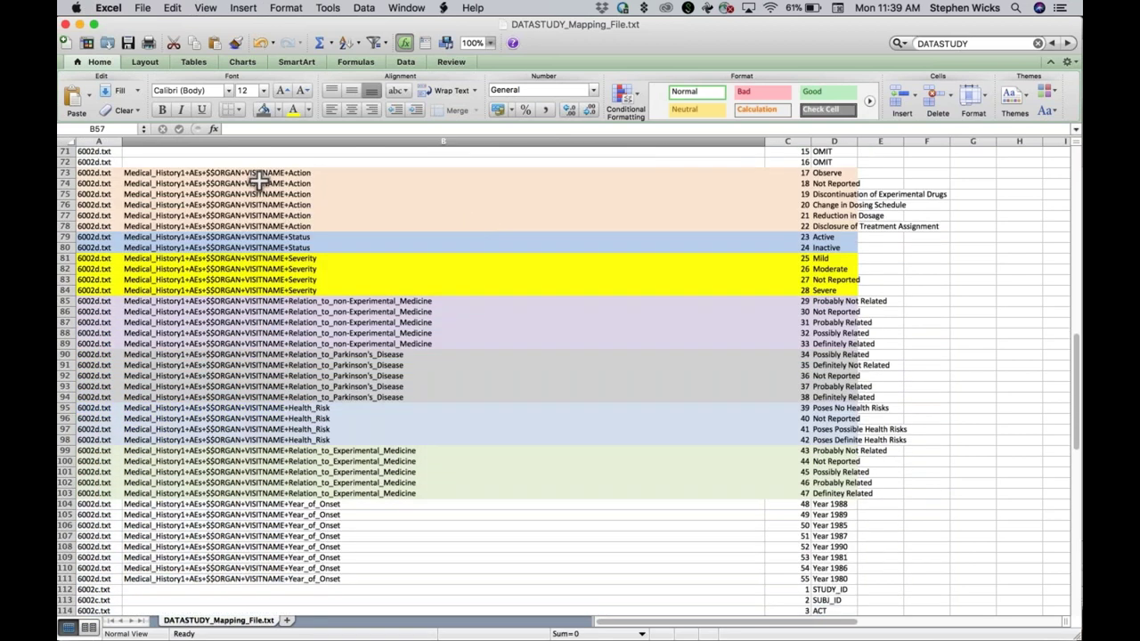
scroll(258, 180, up, 2)
scroll(258, 181, up, 3)
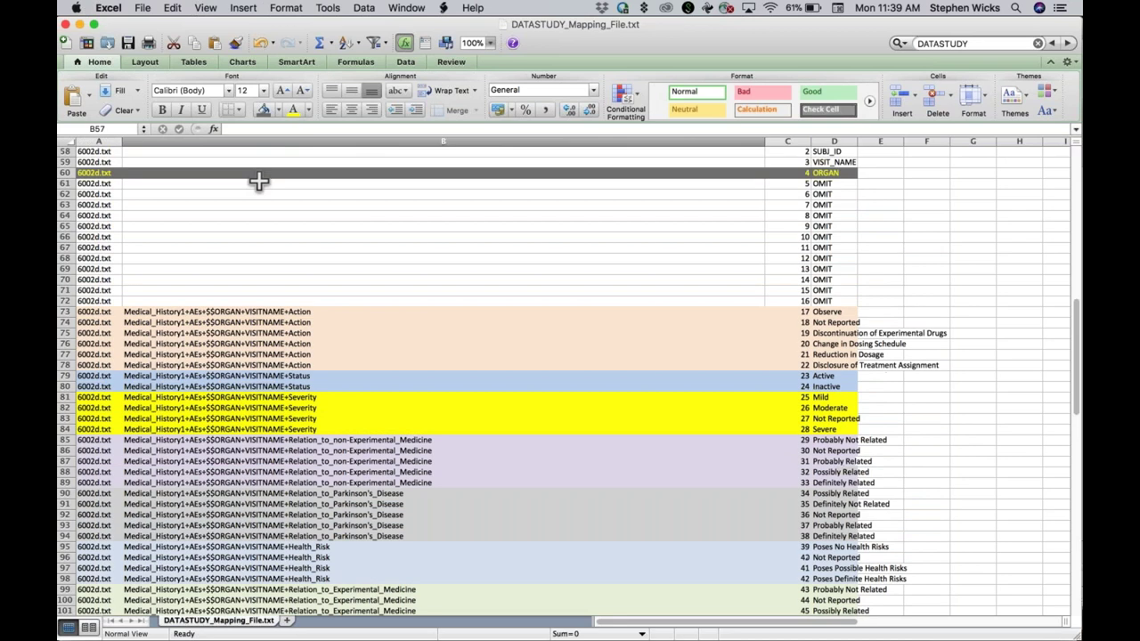
scroll(259, 180, down, 1)
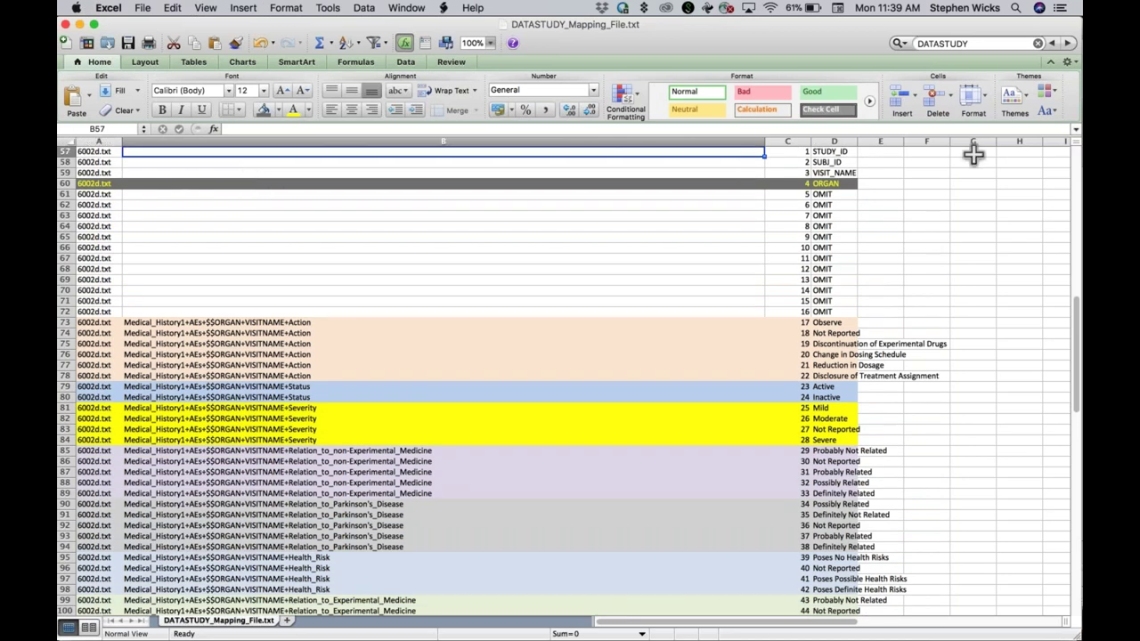
Split the worksheet horizontally so that only header row 1 stays above the 6002d.txt mapping rows
drag(1074, 143, 1074, 171)
scroll(1068, 150, up, 10)
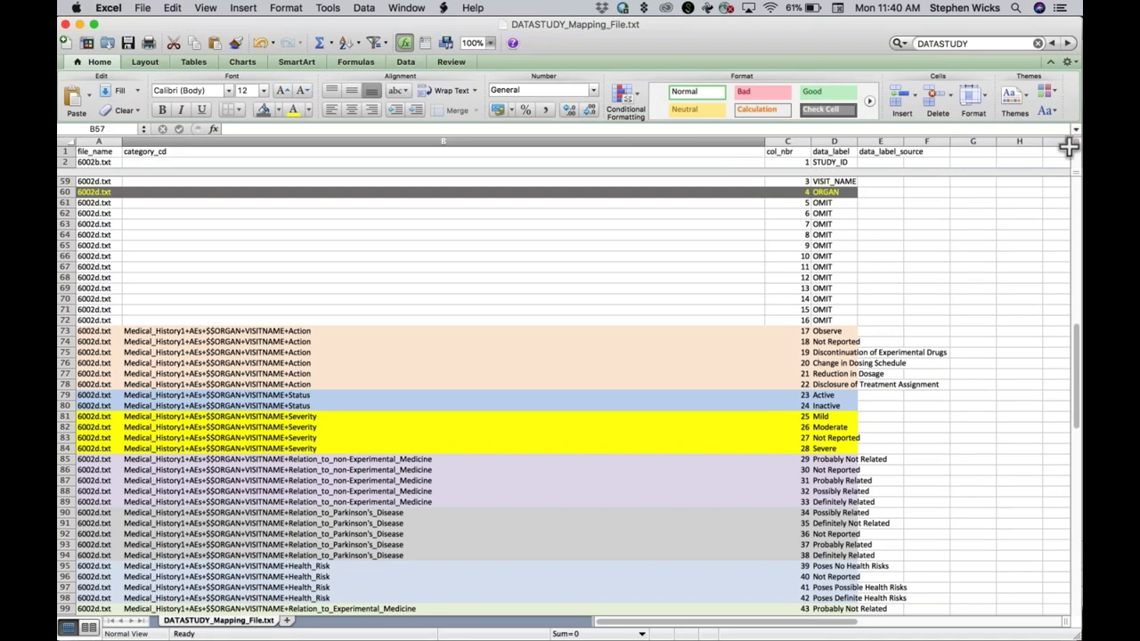
drag(1073, 172, 1072, 159)
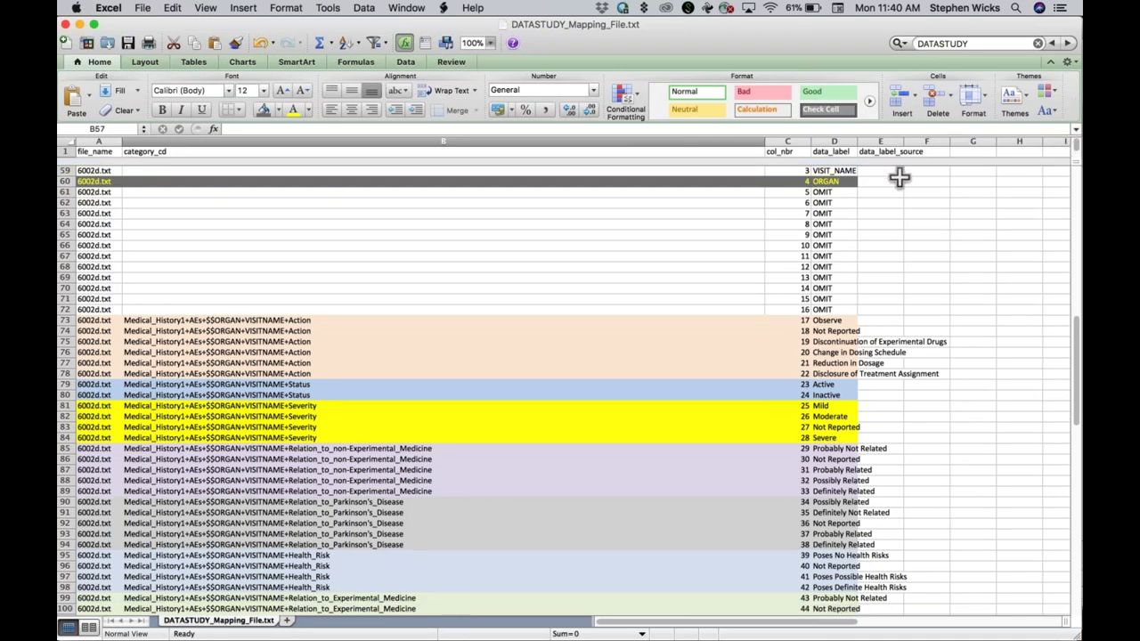
Go through the header cells file_name, category_cd, col_nbr, data_label and data_label_source one by one
click(100, 151)
click(197, 151)
click(780, 151)
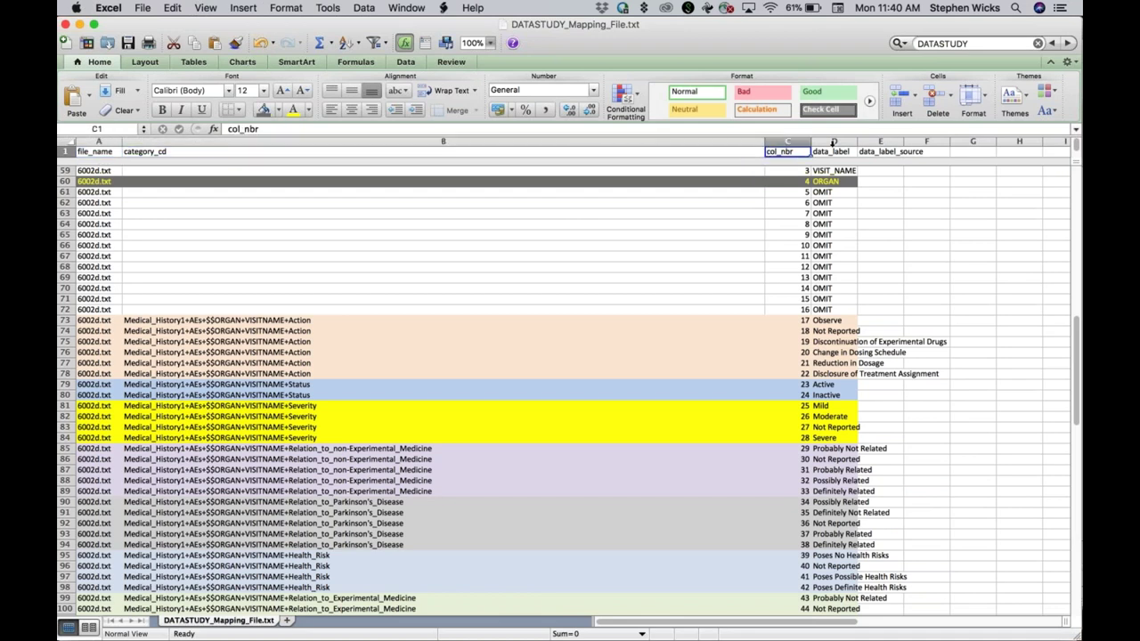
click(834, 152)
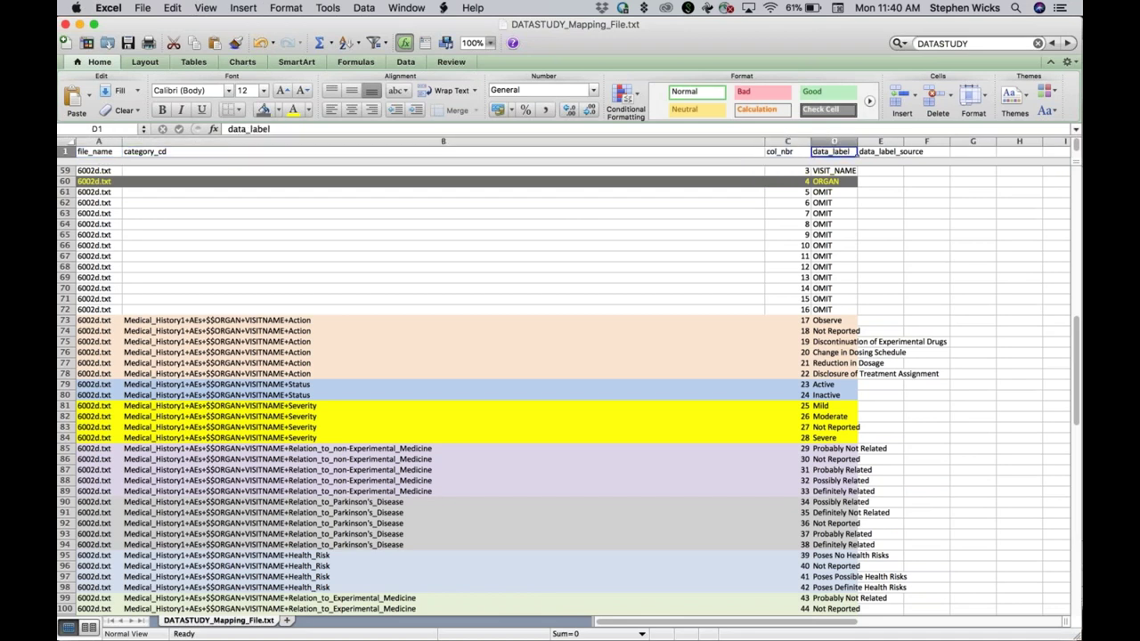
click(888, 152)
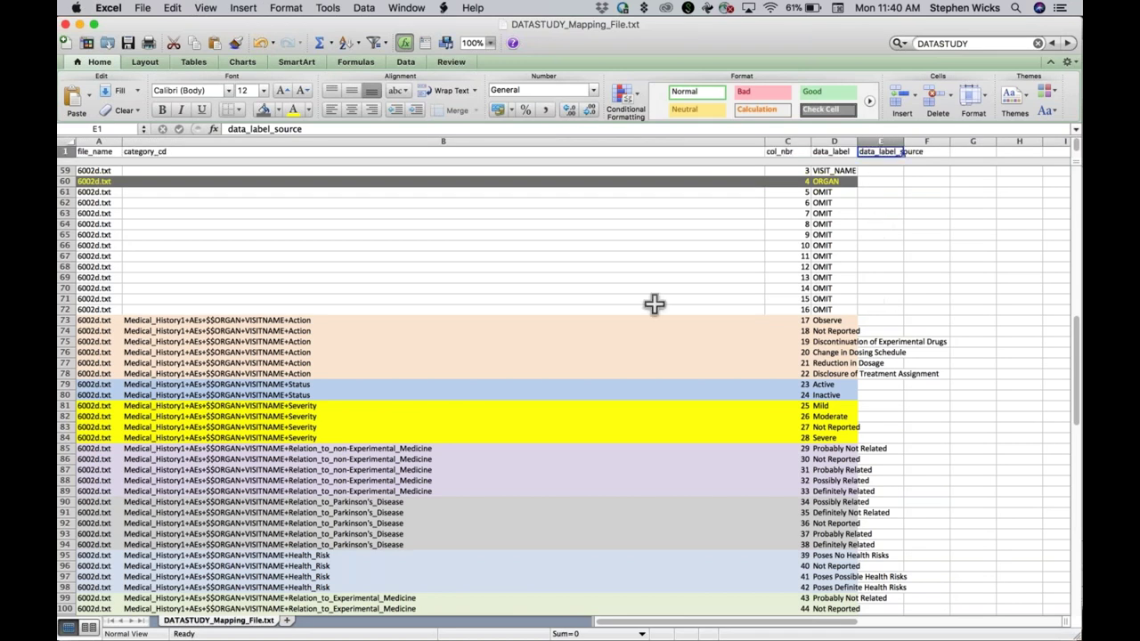
Go through the first 6002d.txt mapping rows and their data labels STUDY_ID, SUBJ_ID and VISIT_NAME
click(606, 233)
scroll(609, 232, up, 2)
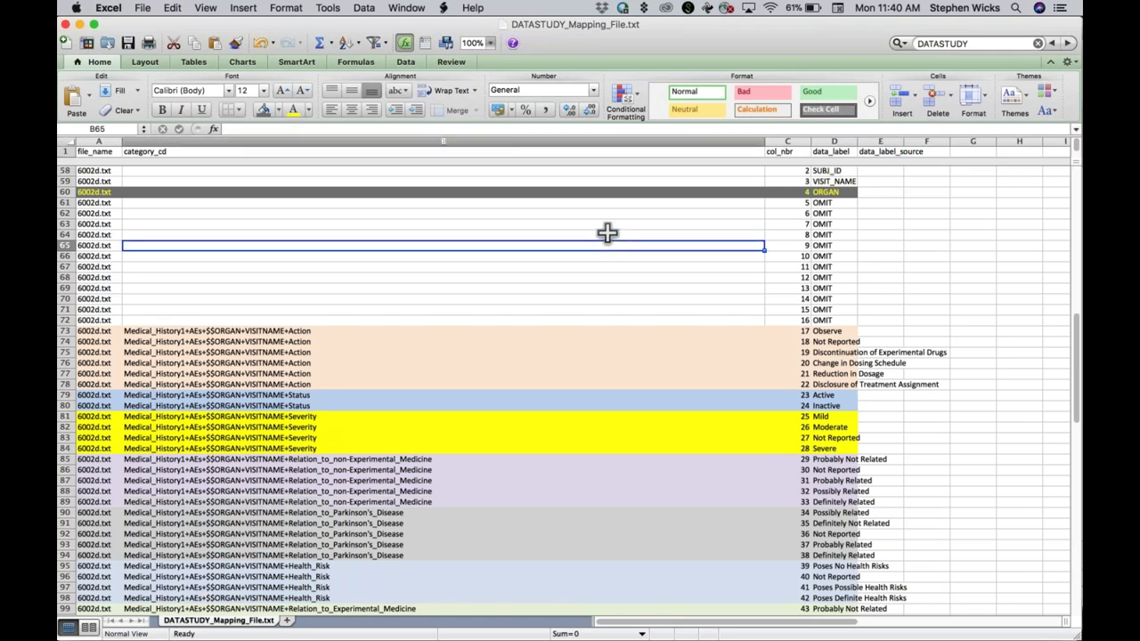
click(821, 171)
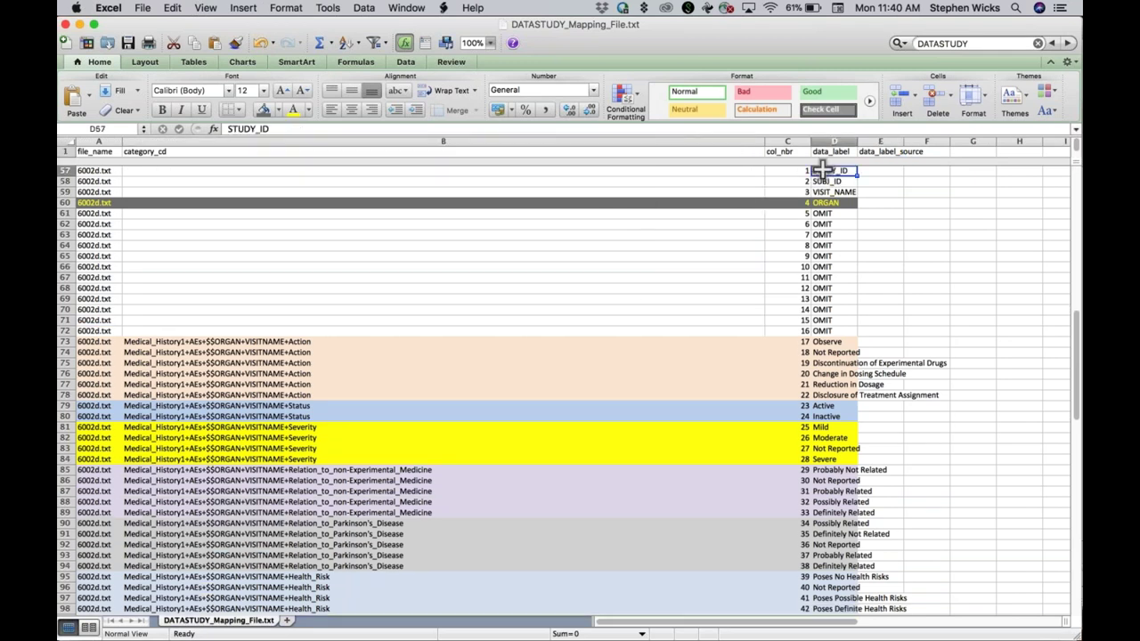
click(824, 181)
click(827, 192)
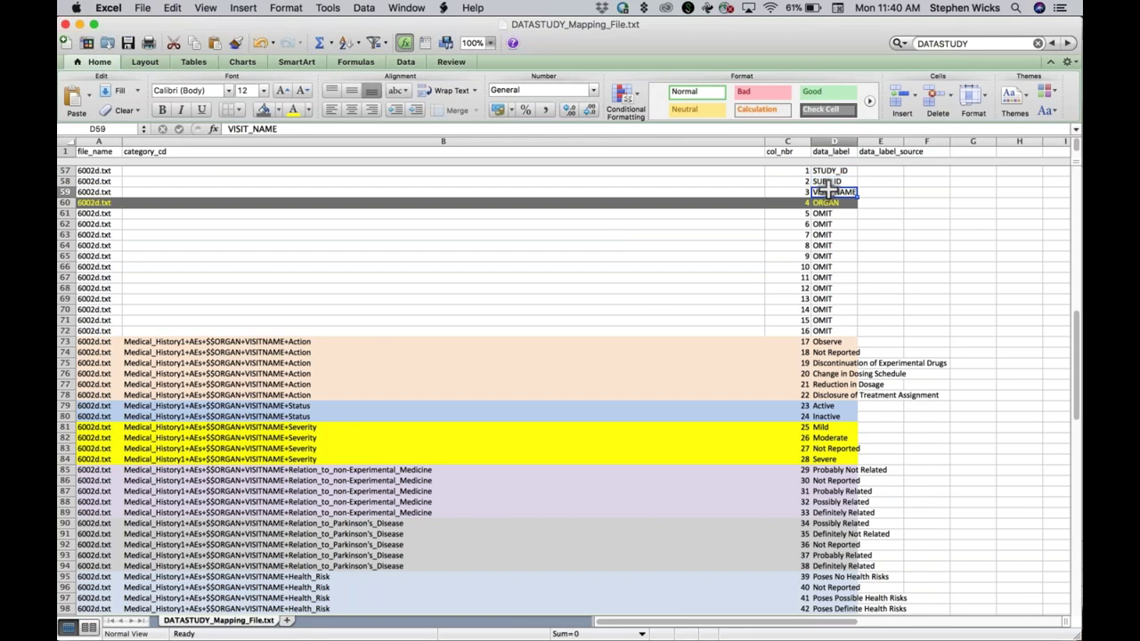
Give the VISIT_NAME mapping row the same dark grey fill and yellow text as the ORGAN row
shift+click(89, 189)
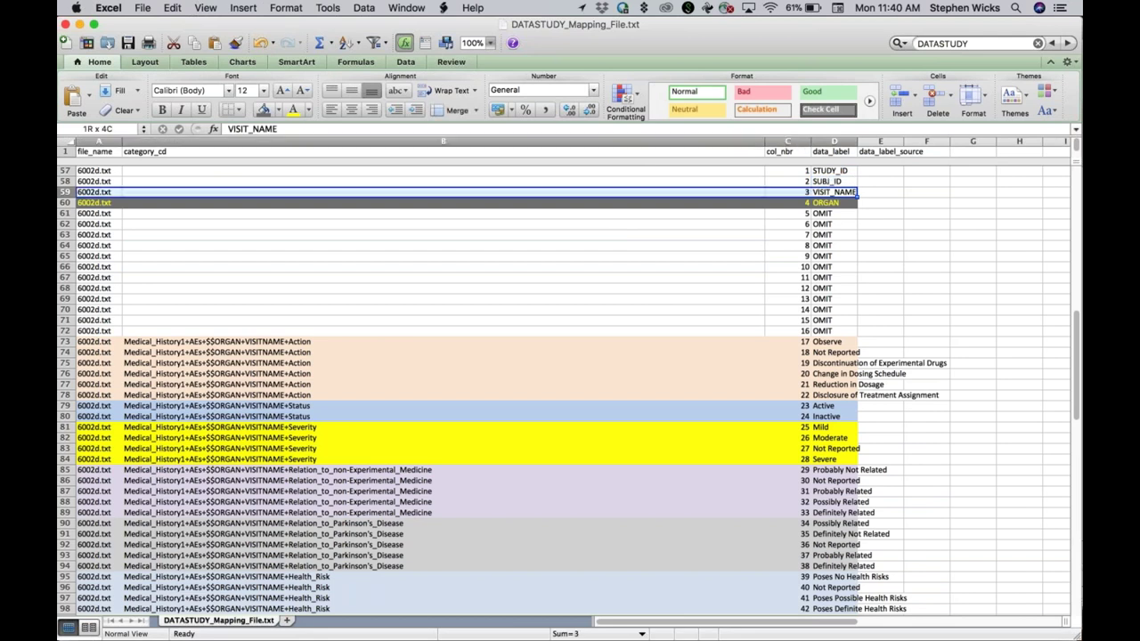
click(263, 109)
click(292, 109)
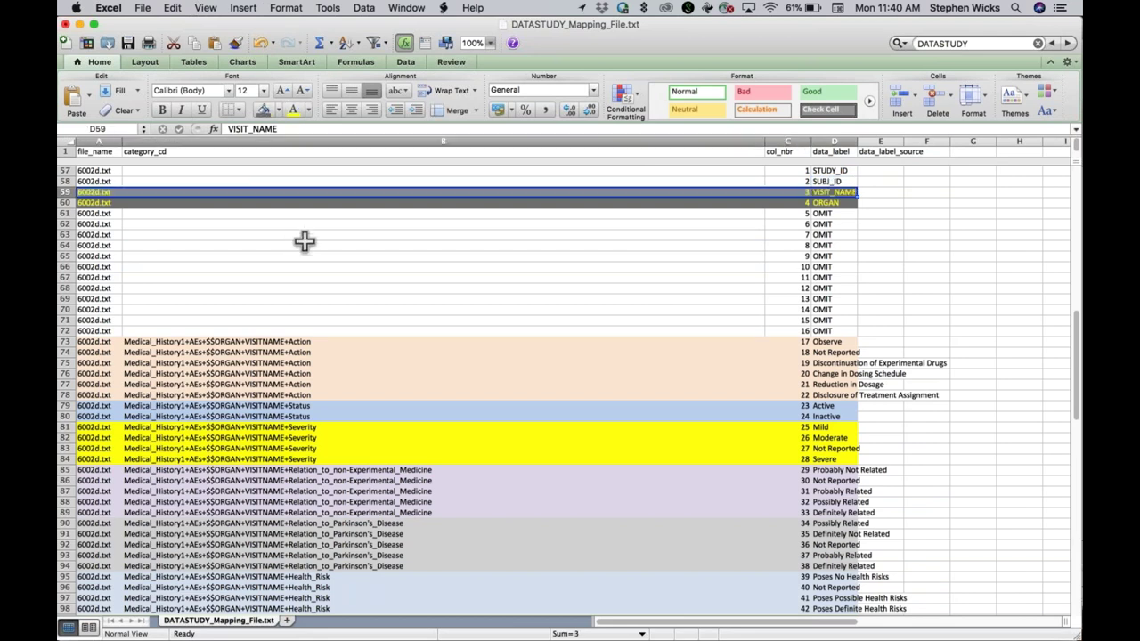
click(849, 203)
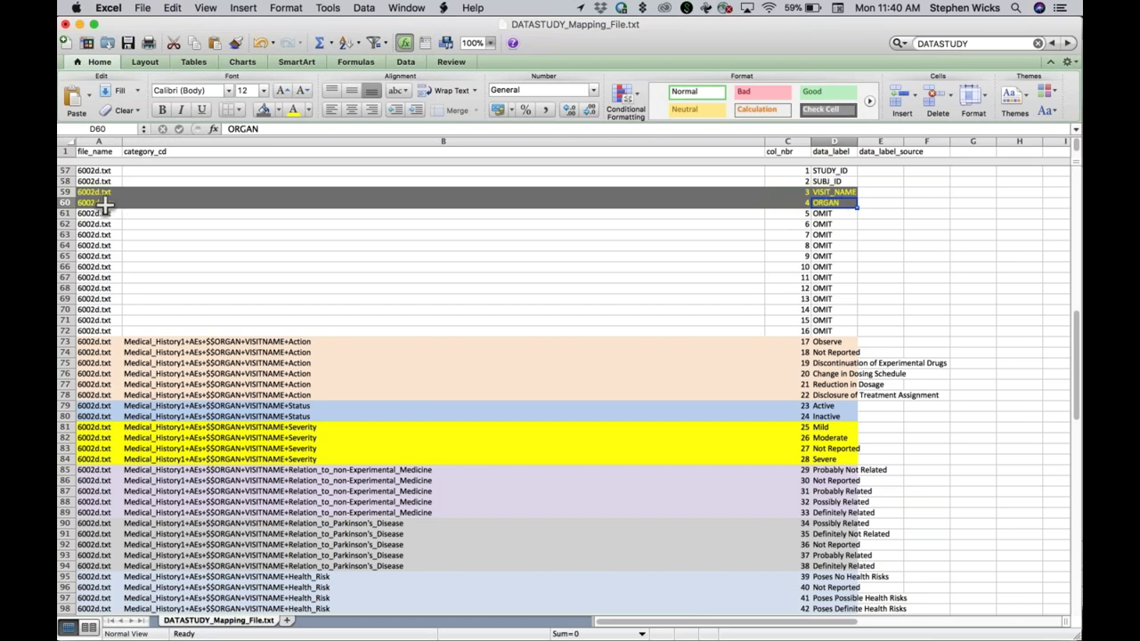
Bring 6002d.txt into view and adjust its horizontal split so only header row 1 stays above the data
click(407, 7)
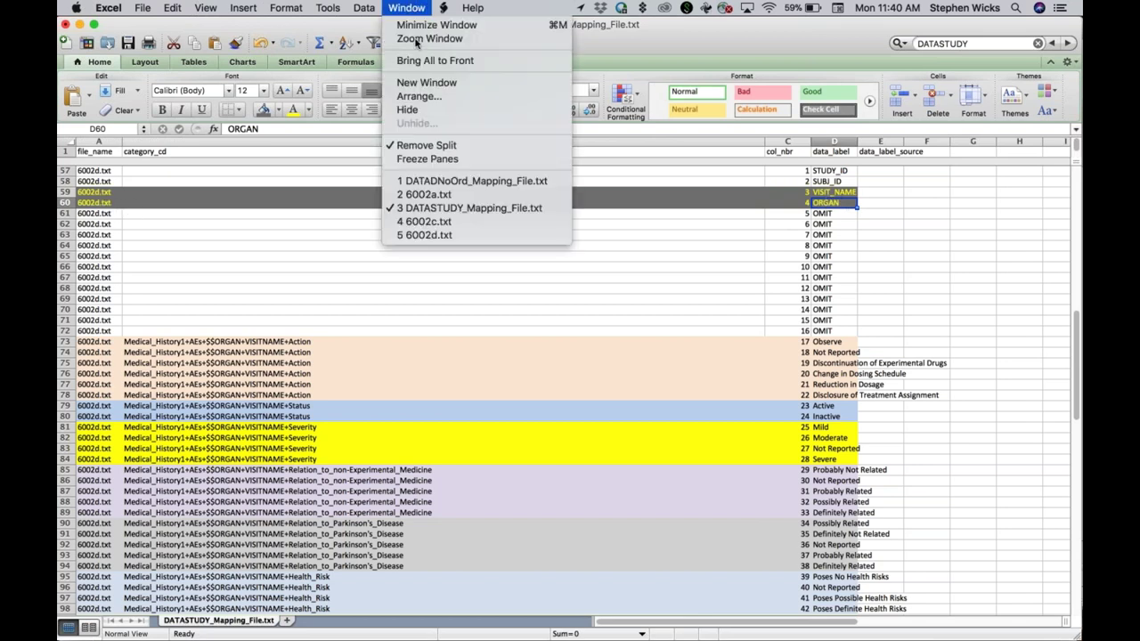
click(412, 237)
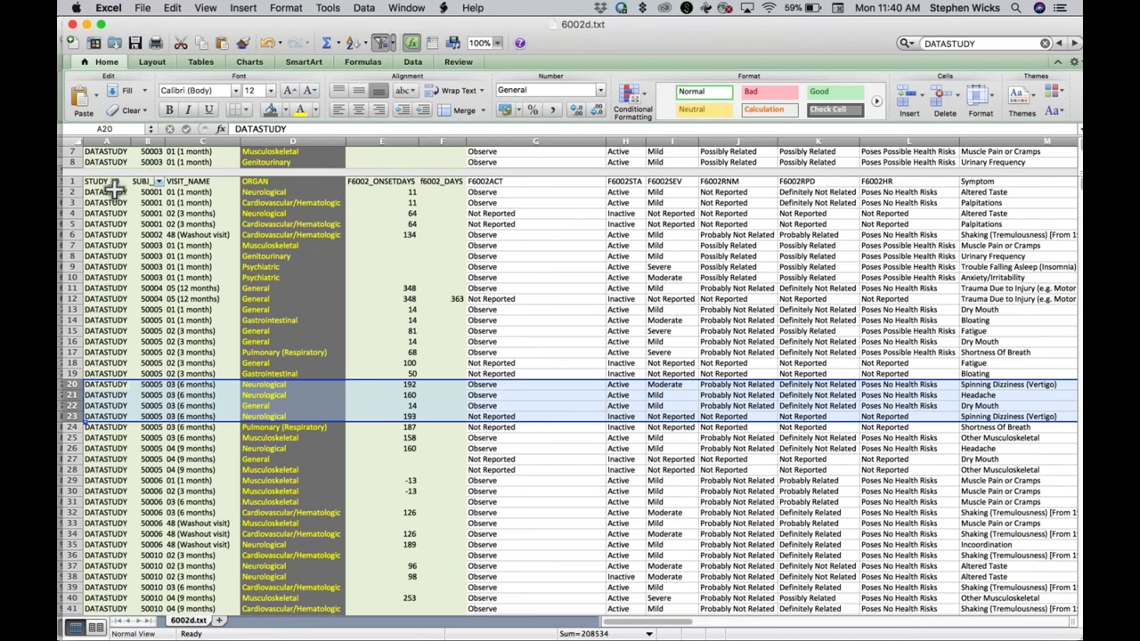
click(106, 256)
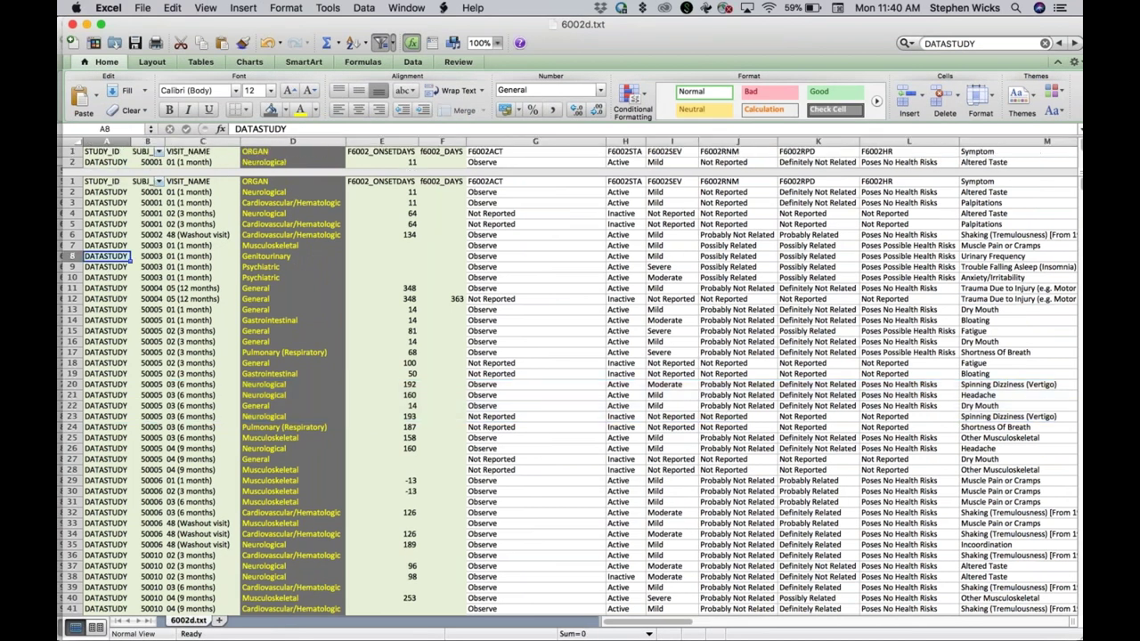
drag(106, 171, 106, 161)
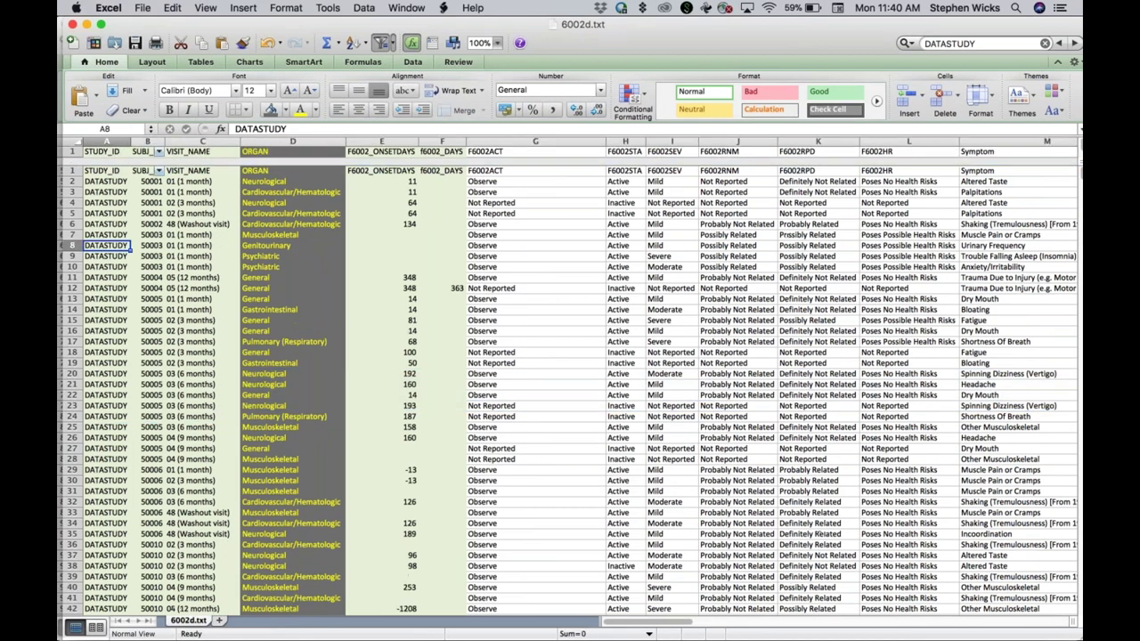
Go through the STUDY_ID, SUBJ_ID, VISIT_NAME and ORGAN columns of 6002d.txt one by one
click(110, 140)
click(145, 140)
right_click(191, 141)
click(353, 166)
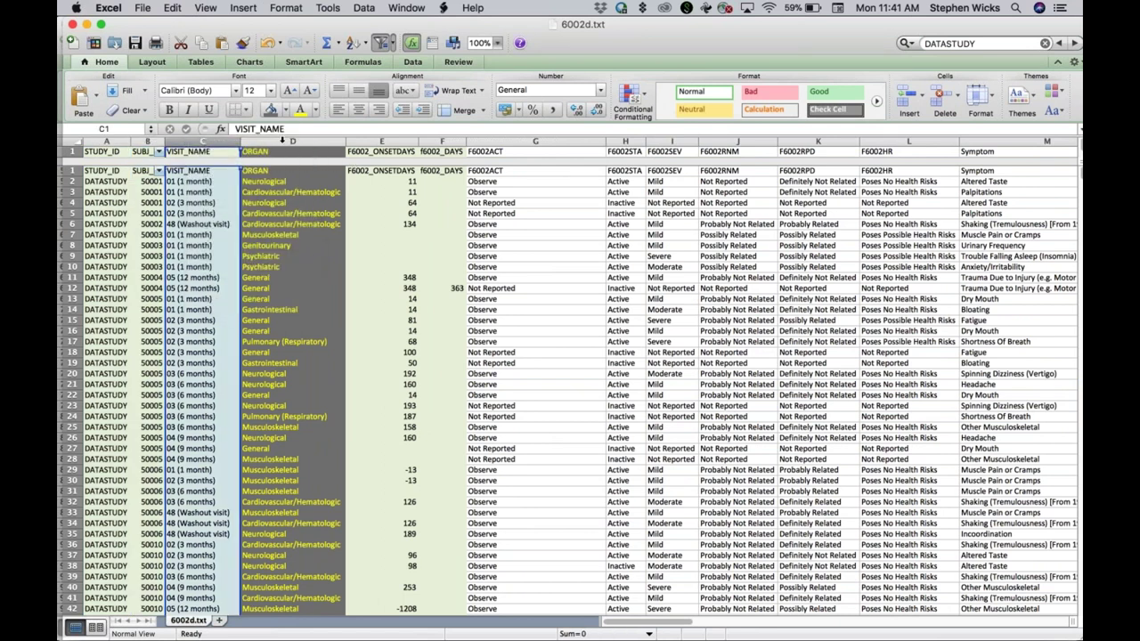
click(282, 141)
click(264, 180)
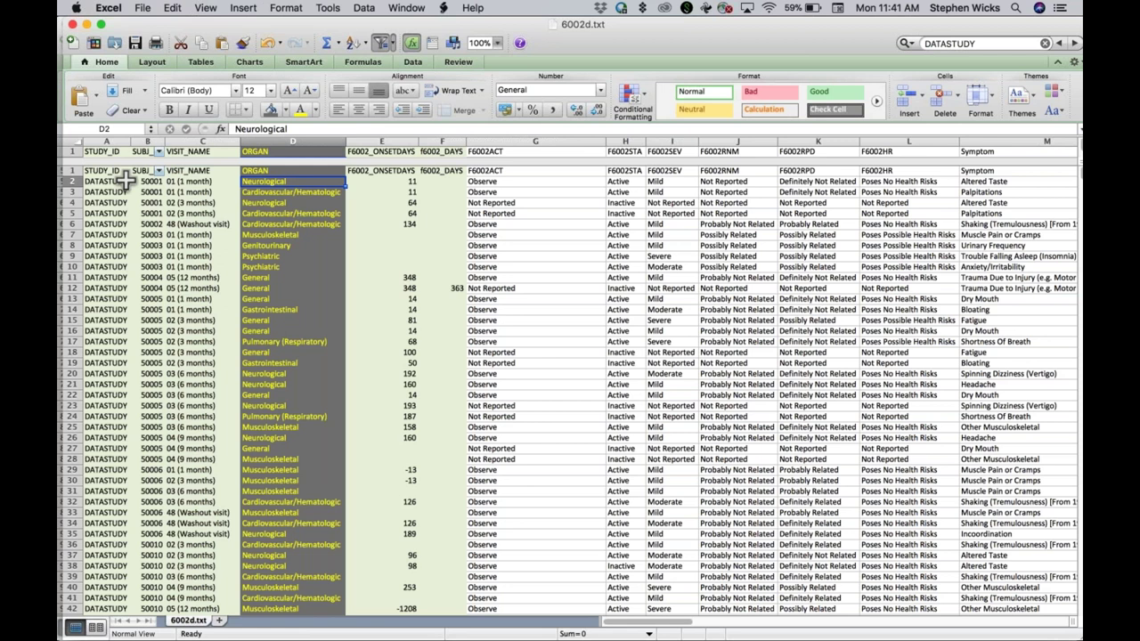
Make header row 1 taller and enlarge the upper split pane to fit it, with the data starting at row 2 below
drag(67, 176, 66, 179)
drag(77, 157, 72, 169)
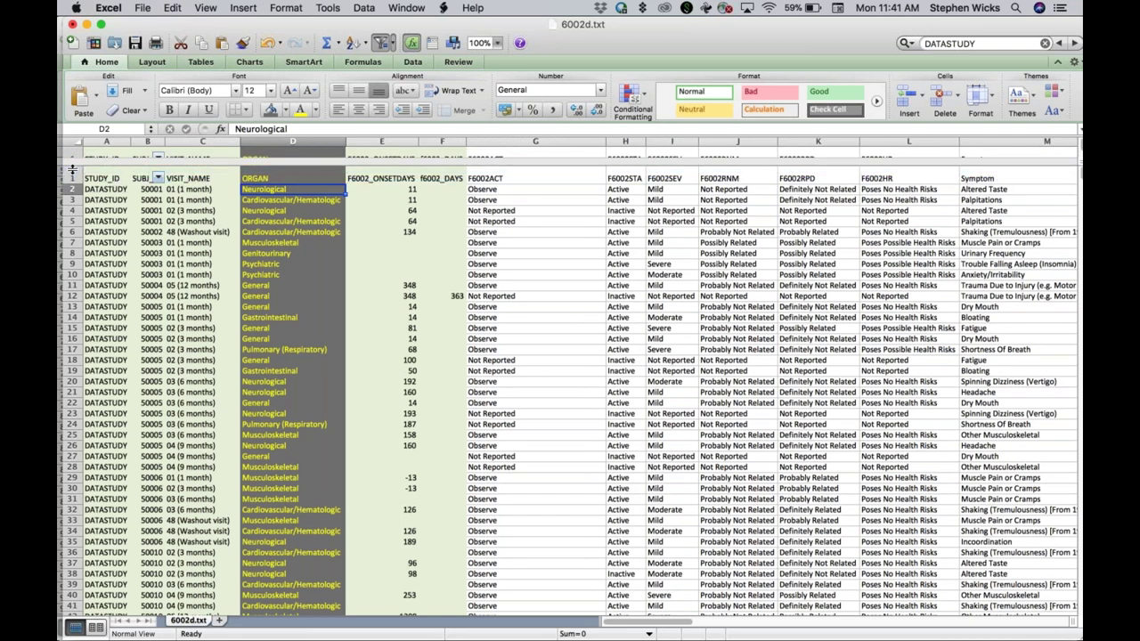
click(107, 197)
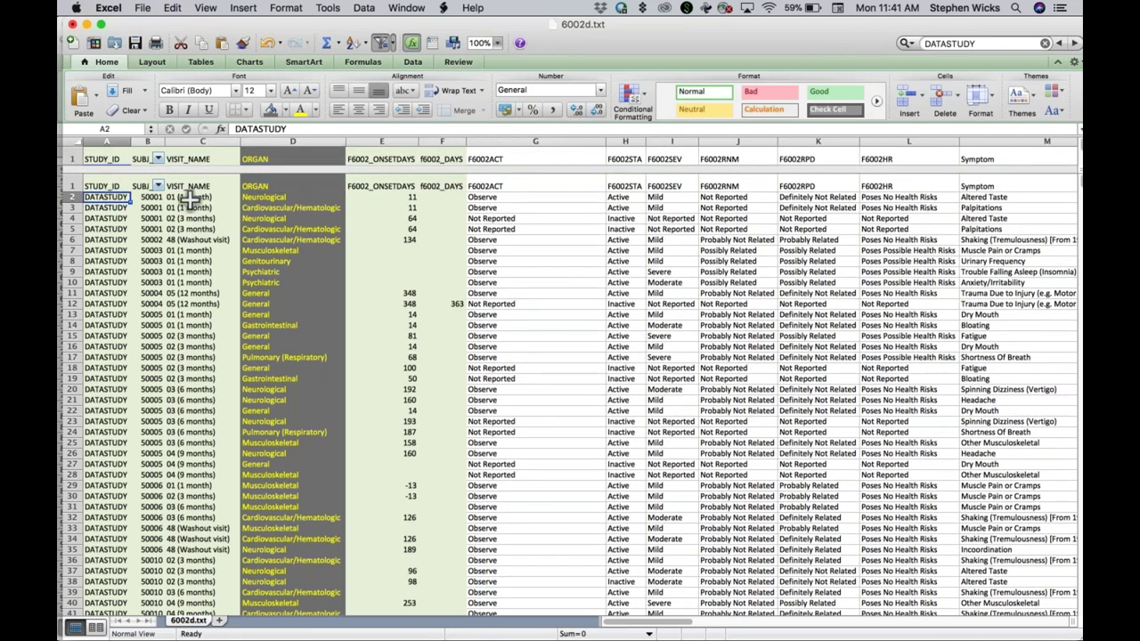
scroll(203, 201, down, 1)
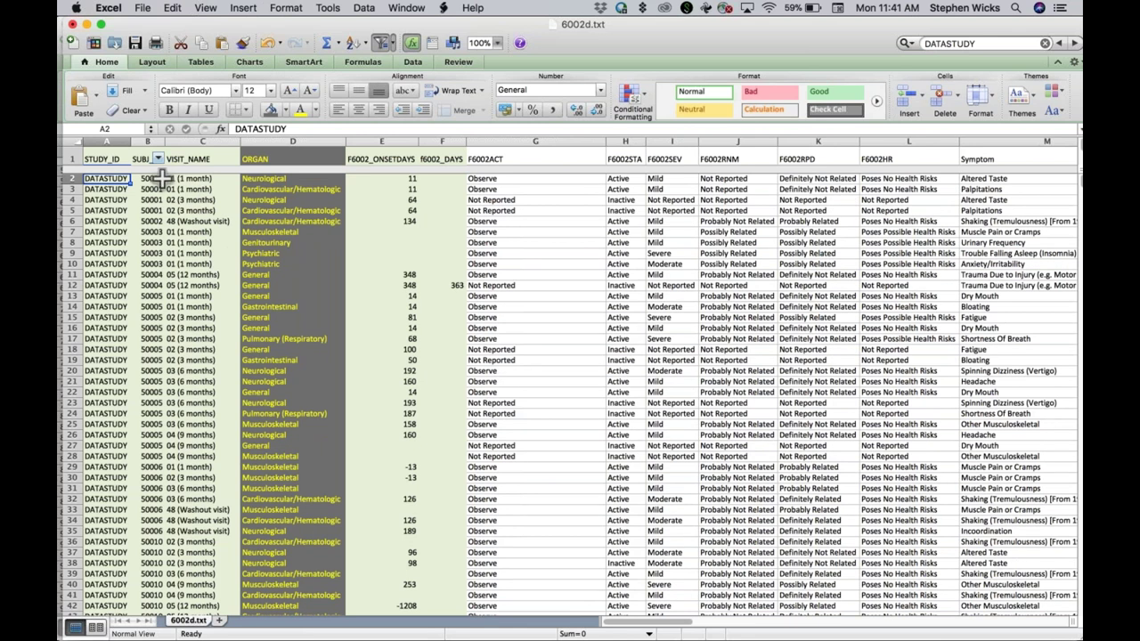
Examine the first subject's adverse event rows 2 to 5, focusing on rows 2 and 3 and their symptoms
drag(71, 178, 77, 210)
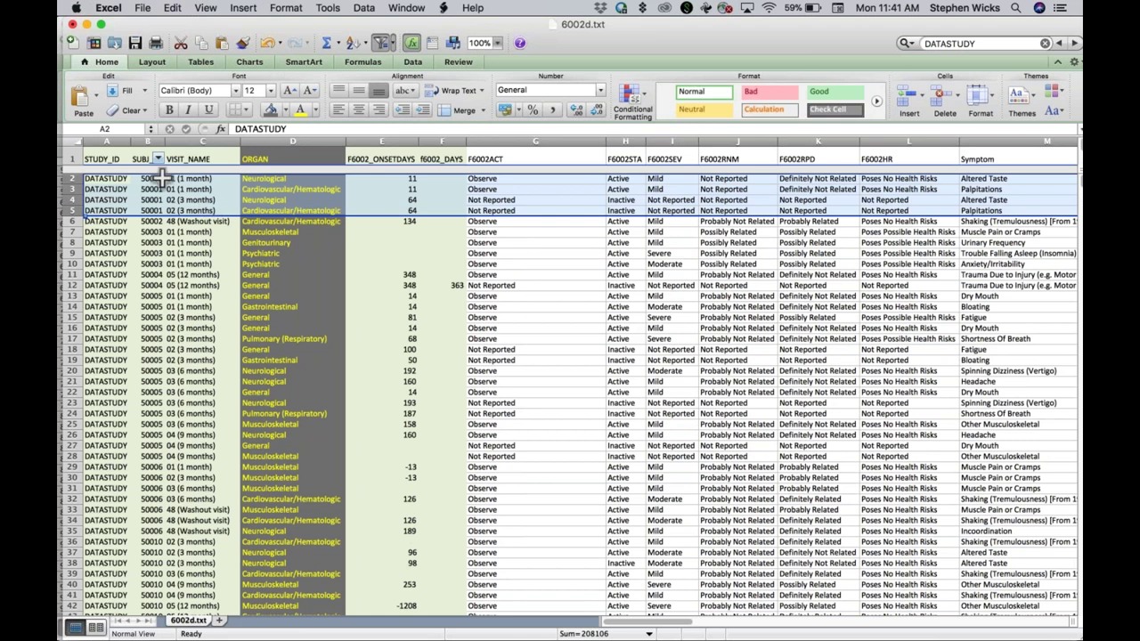
drag(70, 179, 69, 189)
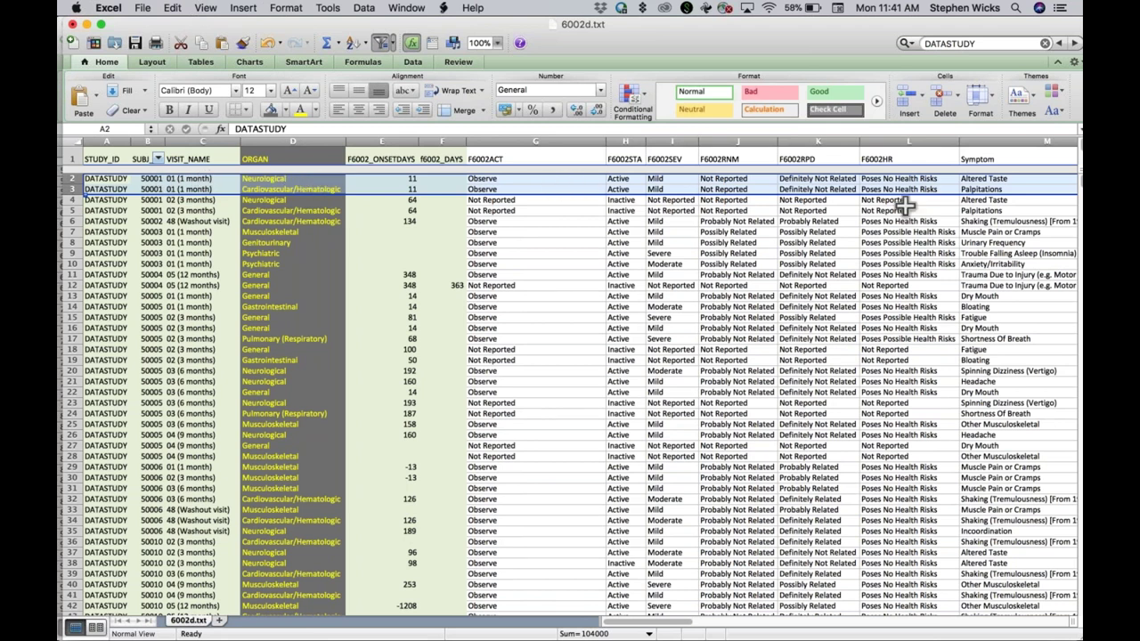
click(1004, 179)
drag(1004, 179, 1004, 188)
Format the entire Symptom column with a blue fill and yellow text
click(1002, 138)
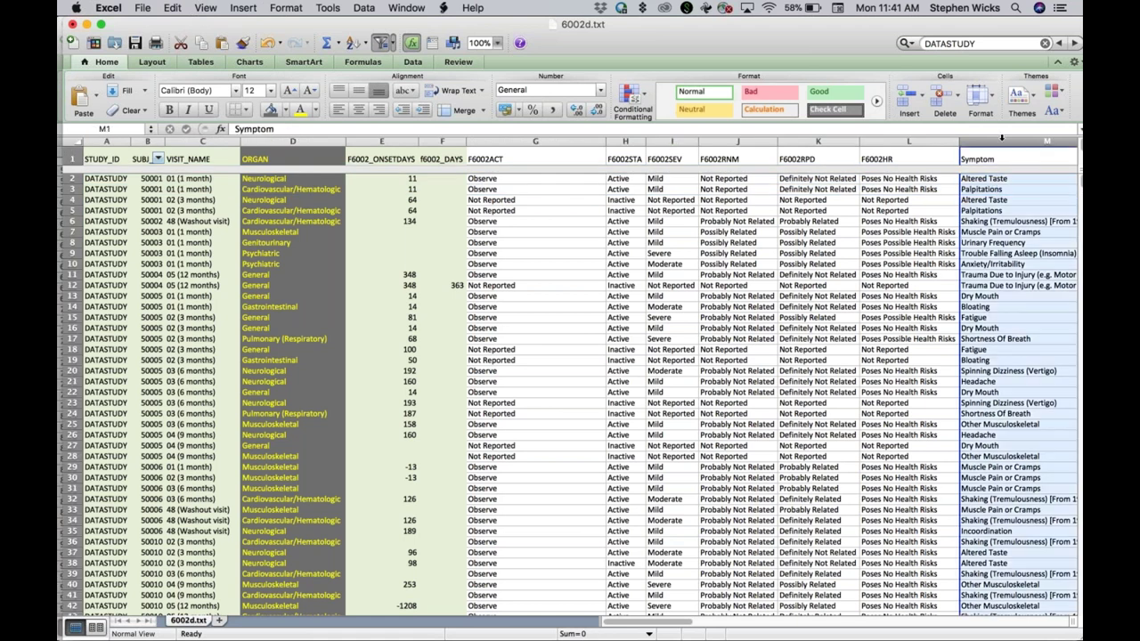
click(285, 109)
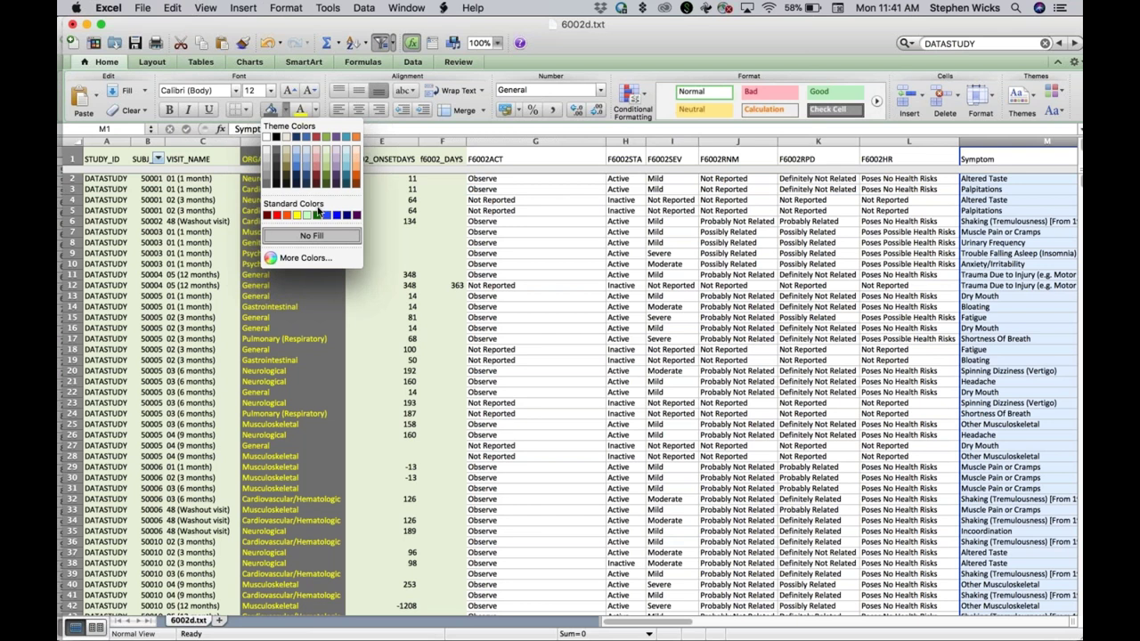
click(337, 215)
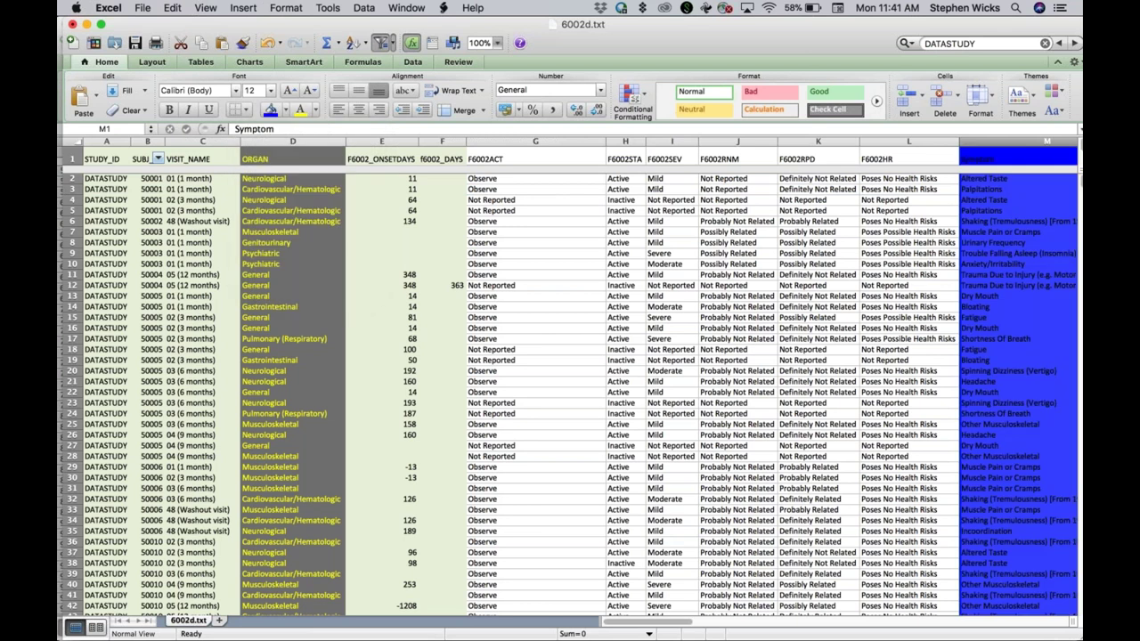
click(301, 109)
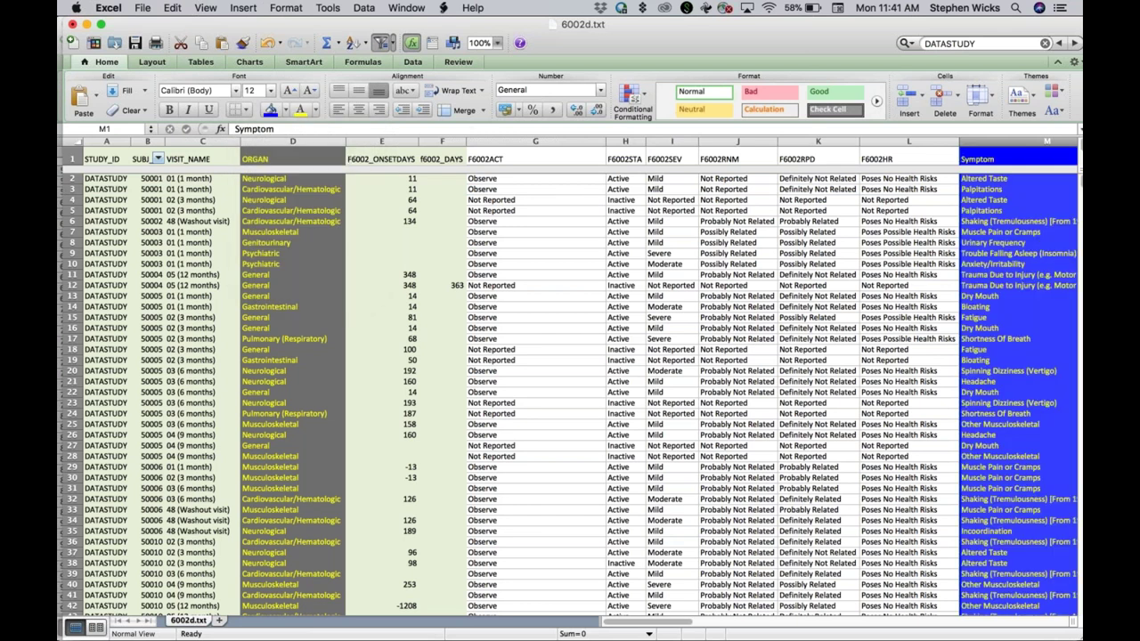
Hide the F6002RNM, F6002RPD and F6002HR columns (J to L) so Symptom sits beside F6002SEV
click(942, 138)
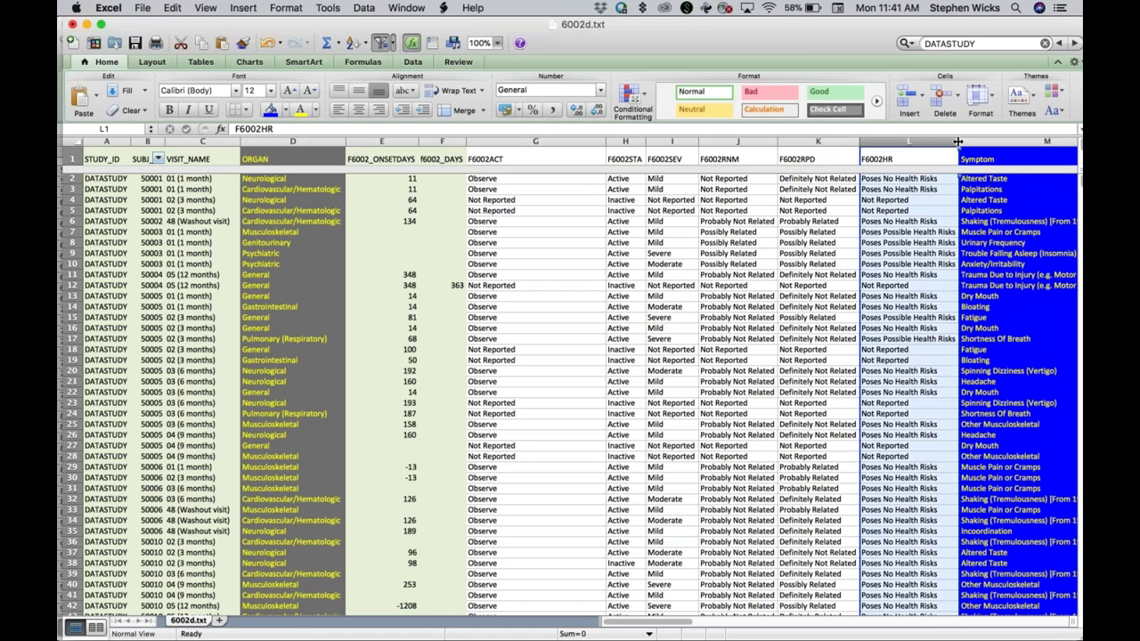
shift+click(713, 142)
click(286, 7)
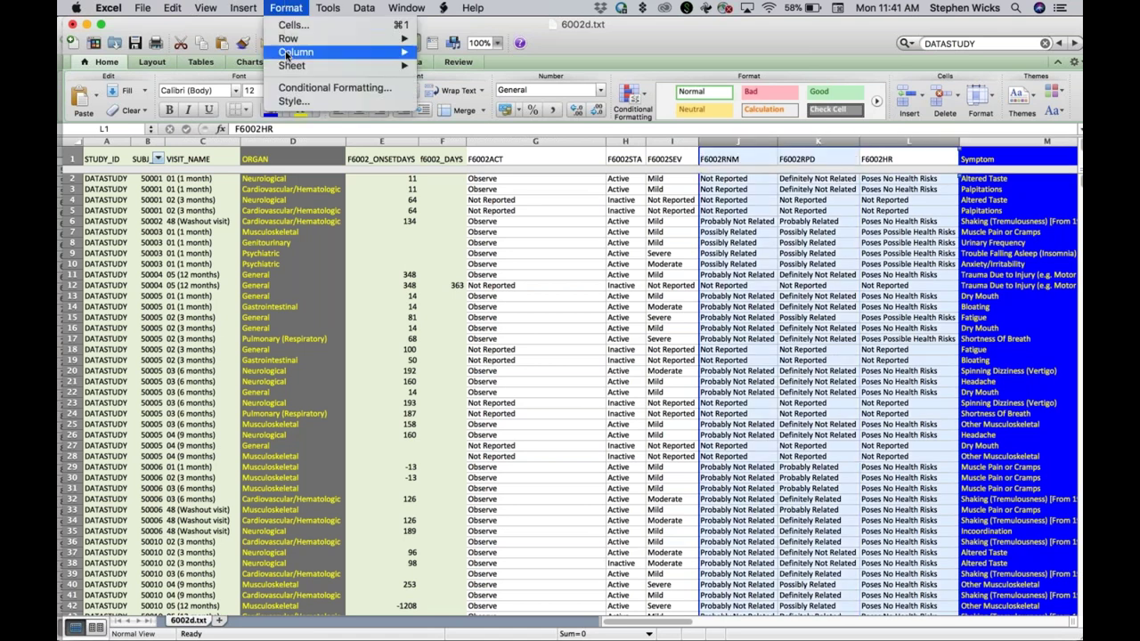
mouse_move(296, 52)
click(442, 78)
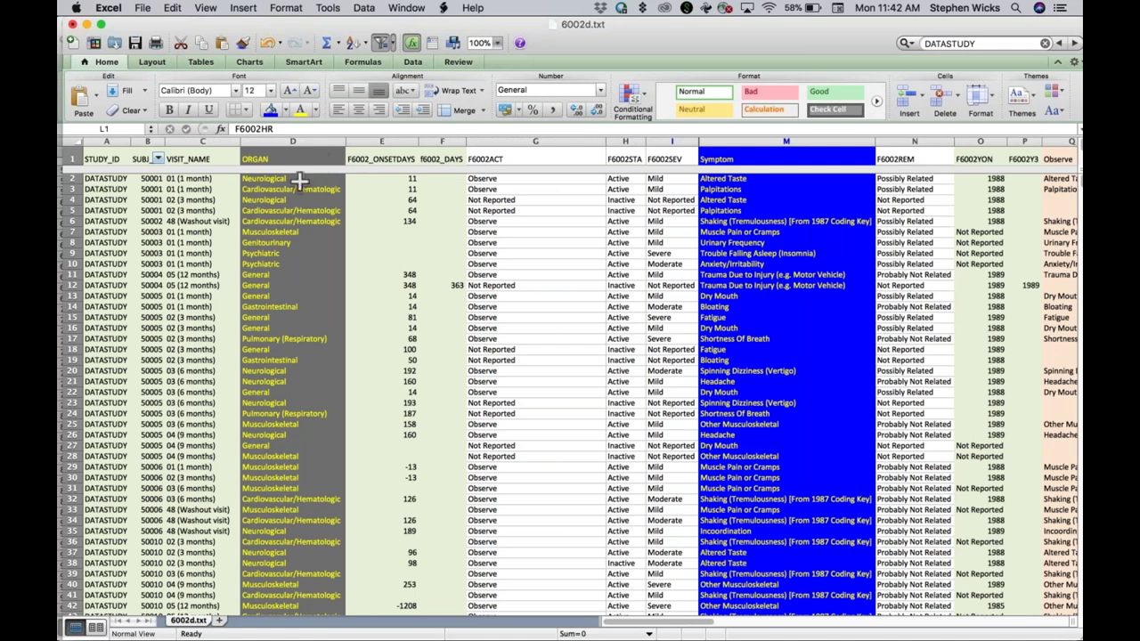
Compare the Symptom and ORGAN entries of rows 2 and 3 for the first subject's 1-month visit
click(741, 179)
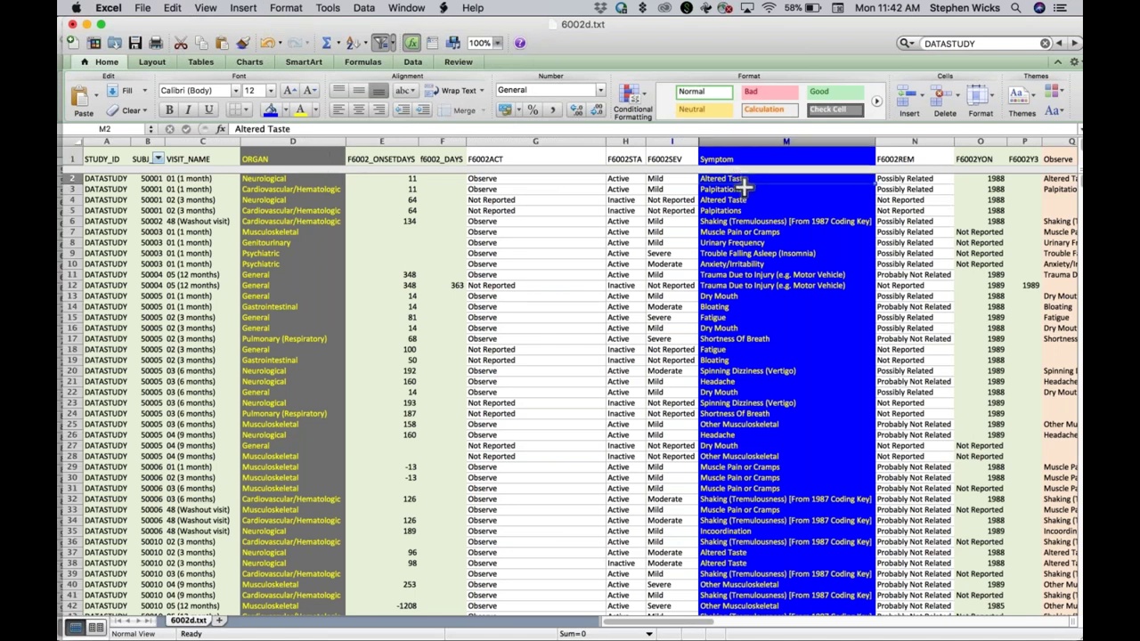
drag(741, 189, 741, 181)
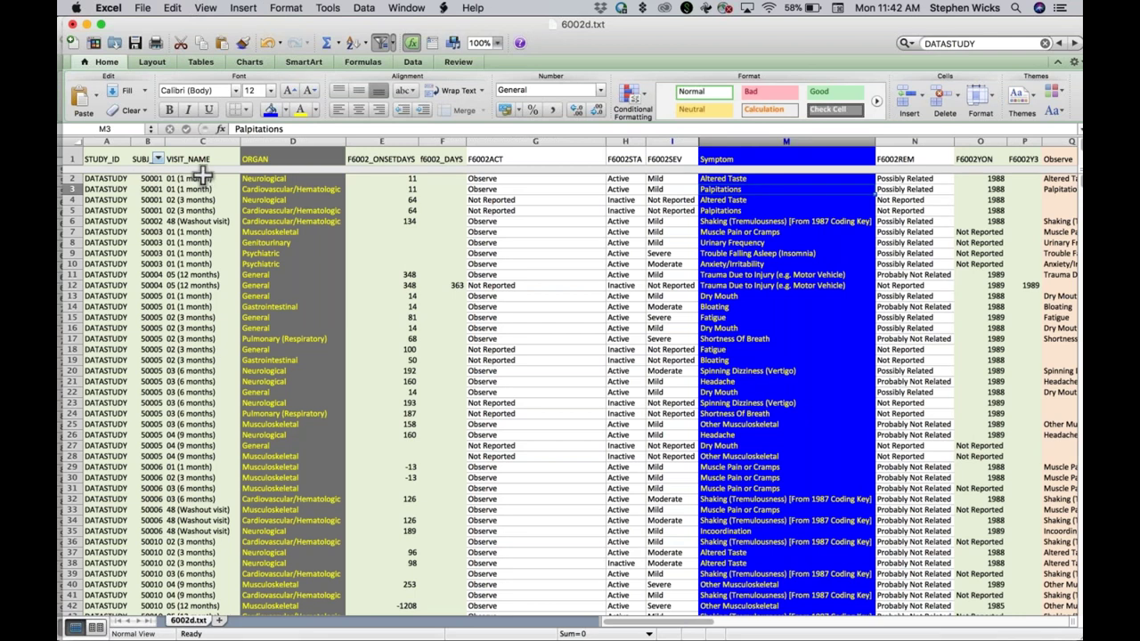
click(280, 179)
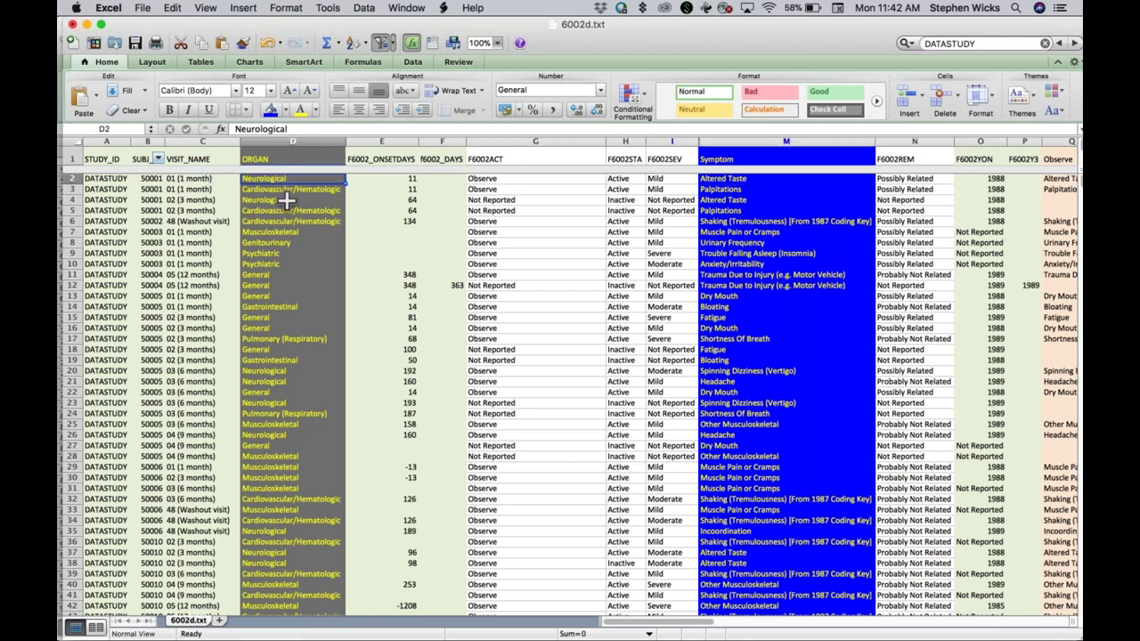
click(289, 189)
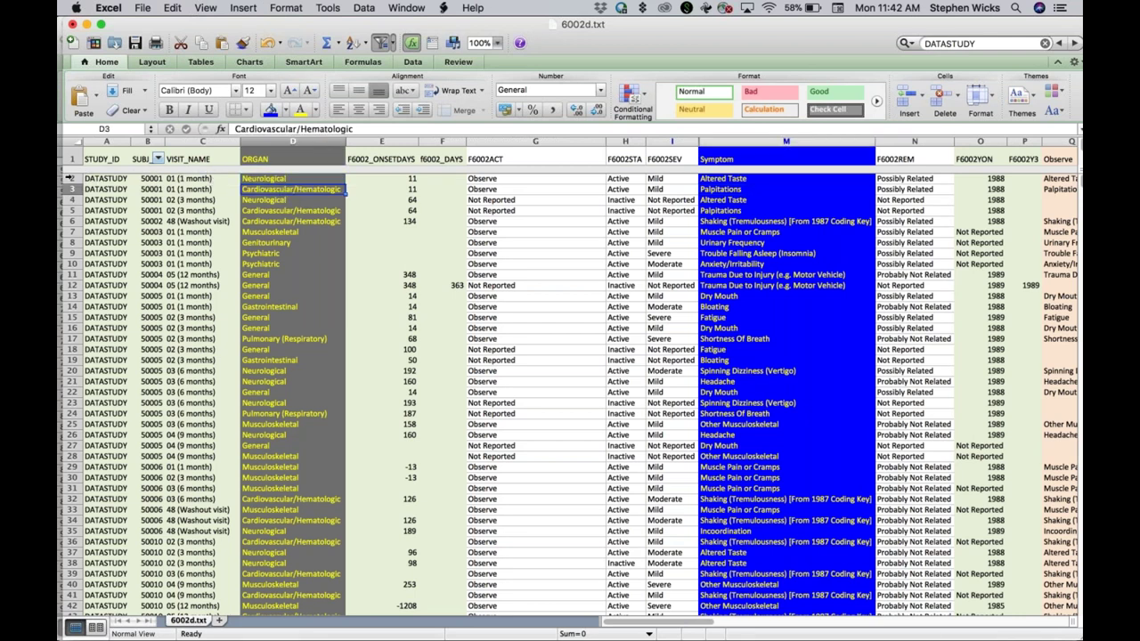
drag(72, 178, 71, 188)
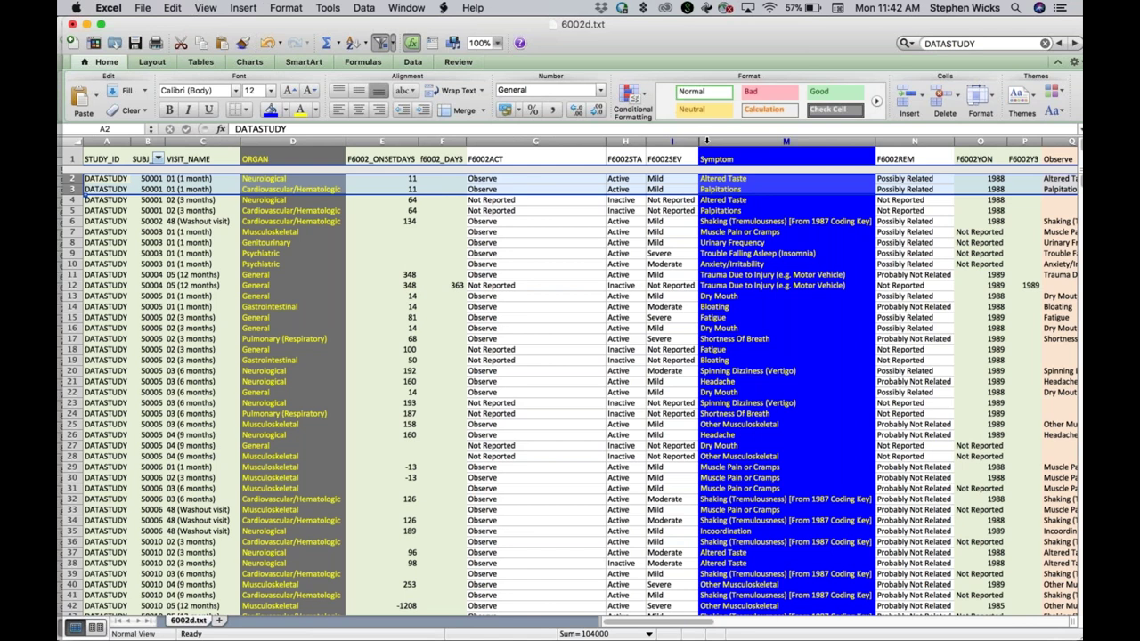
click(762, 178)
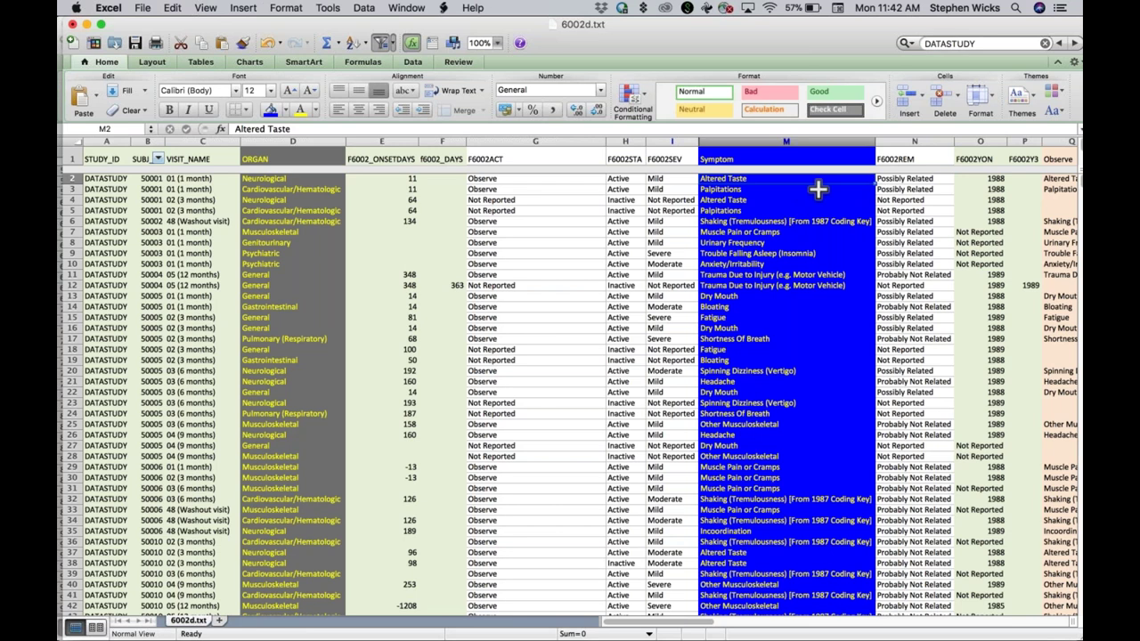
drag(68, 189, 68, 180)
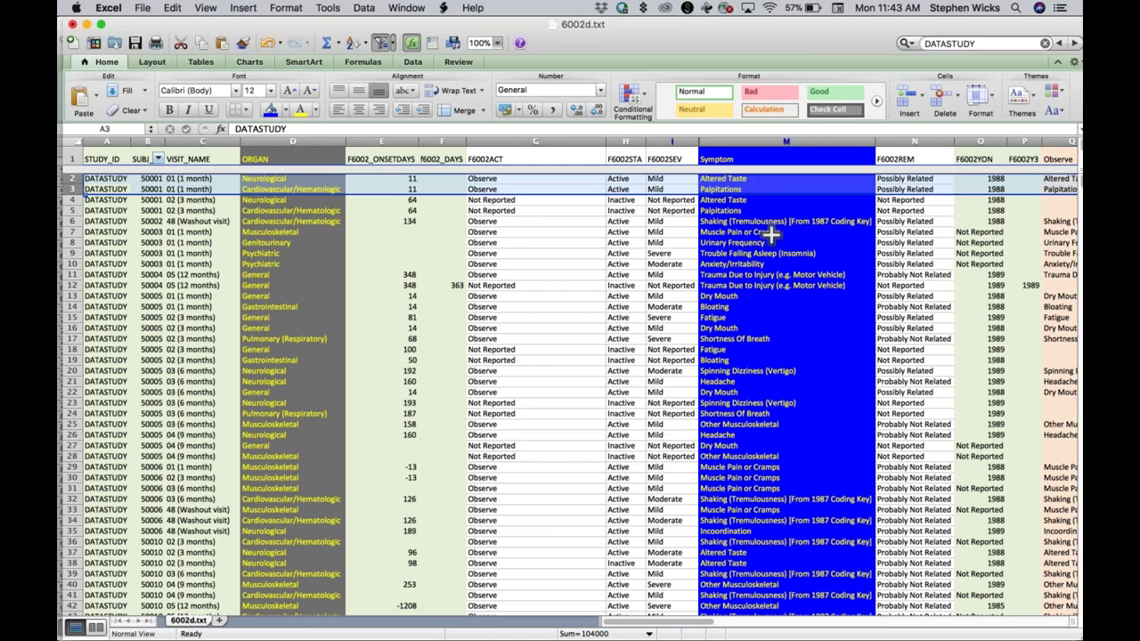
drag(747, 177, 742, 185)
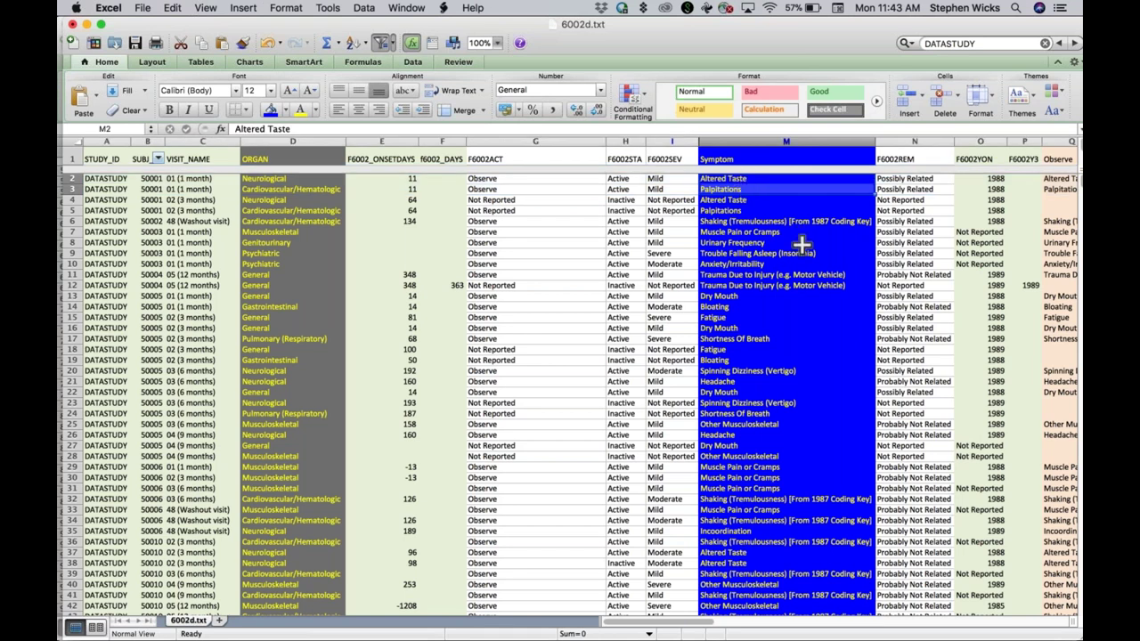
Narrow the Symptom column and select the F6002_ONSETDAYS header cell
drag(875, 140, 794, 140)
scroll(797, 226, right, 5)
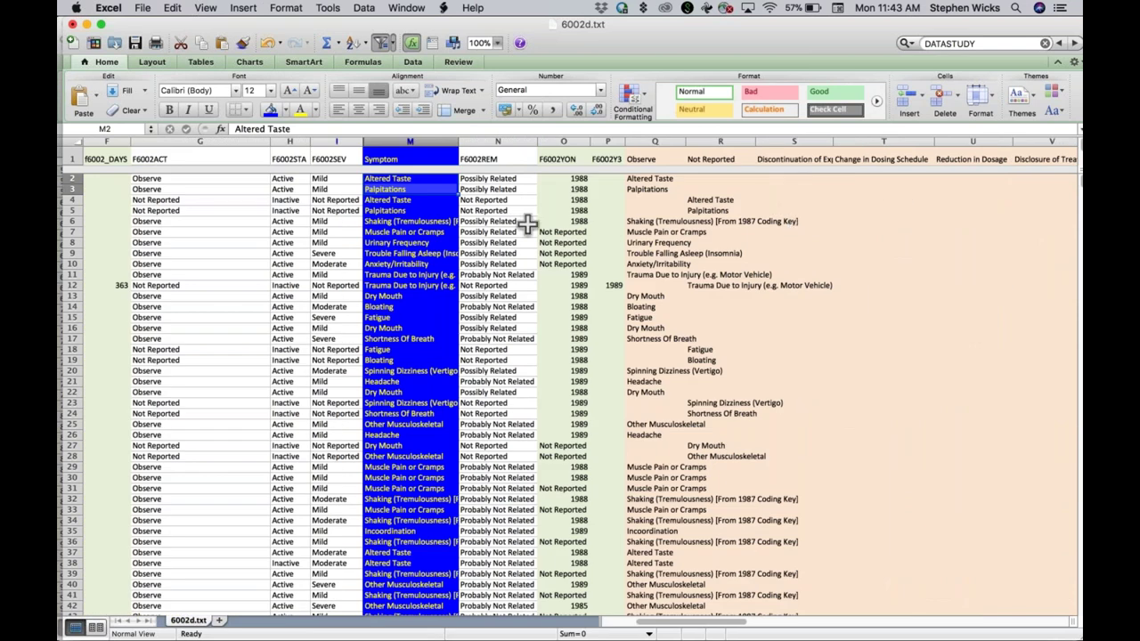
scroll(525, 224, left, 3)
scroll(528, 224, up, 1)
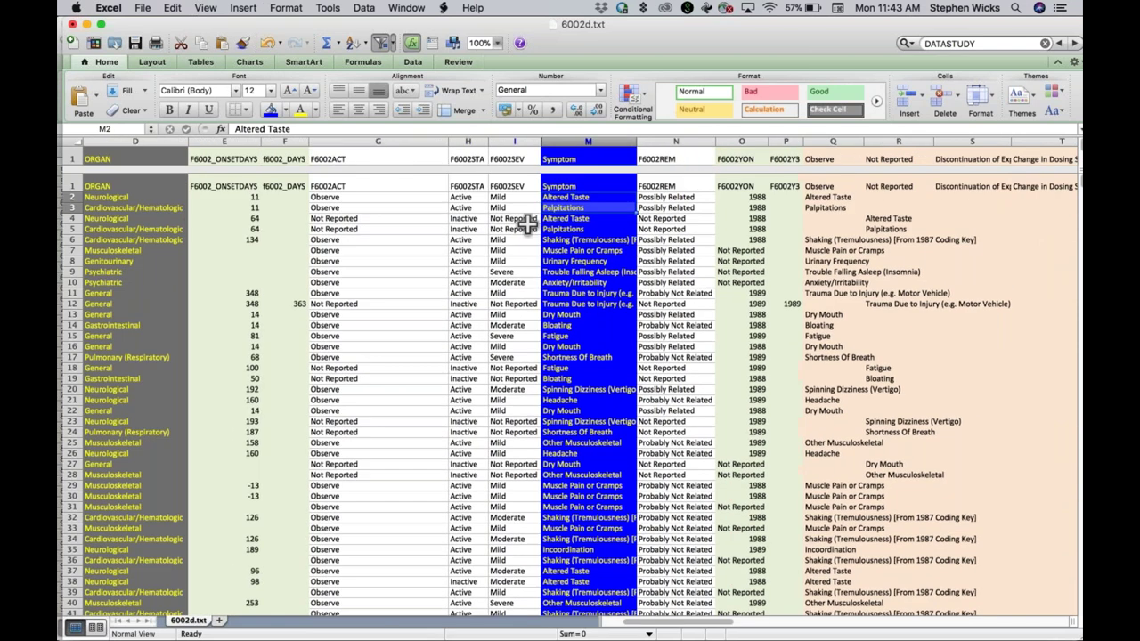
click(232, 159)
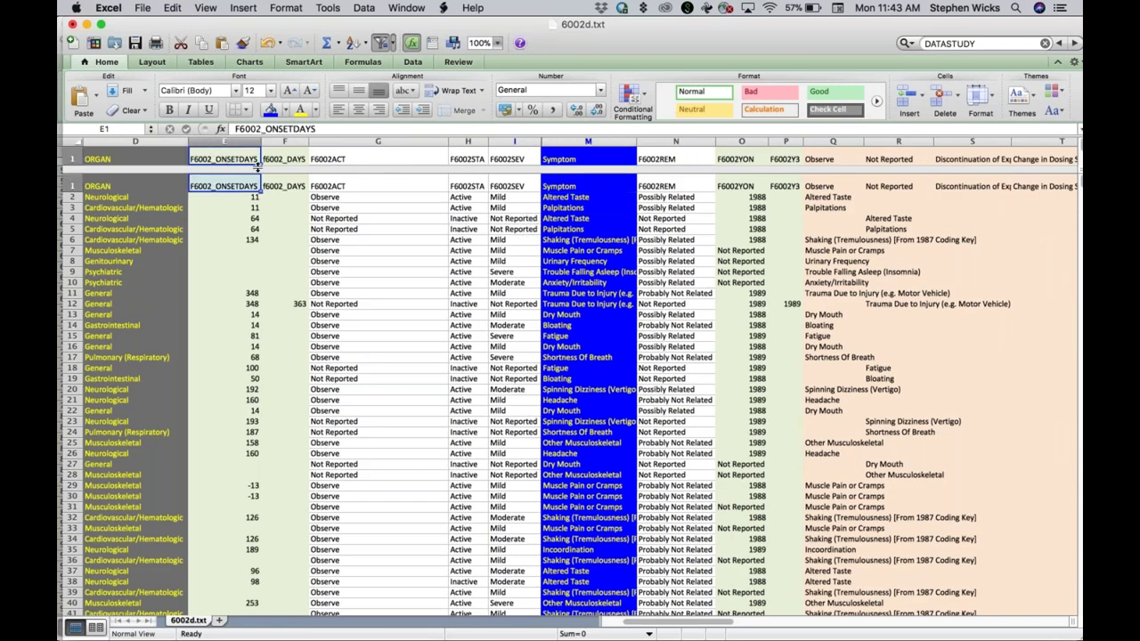
Fill the entire F6002ACT column with the light orange used for the Observe and Not Reported columns
scroll(258, 167, left, 3)
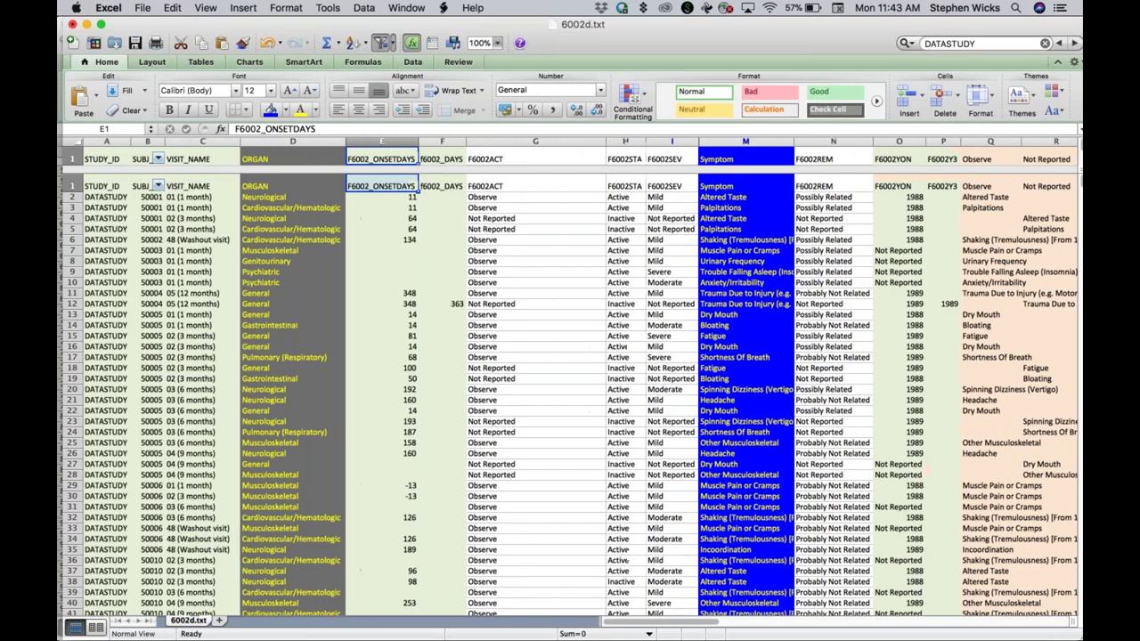
click(498, 158)
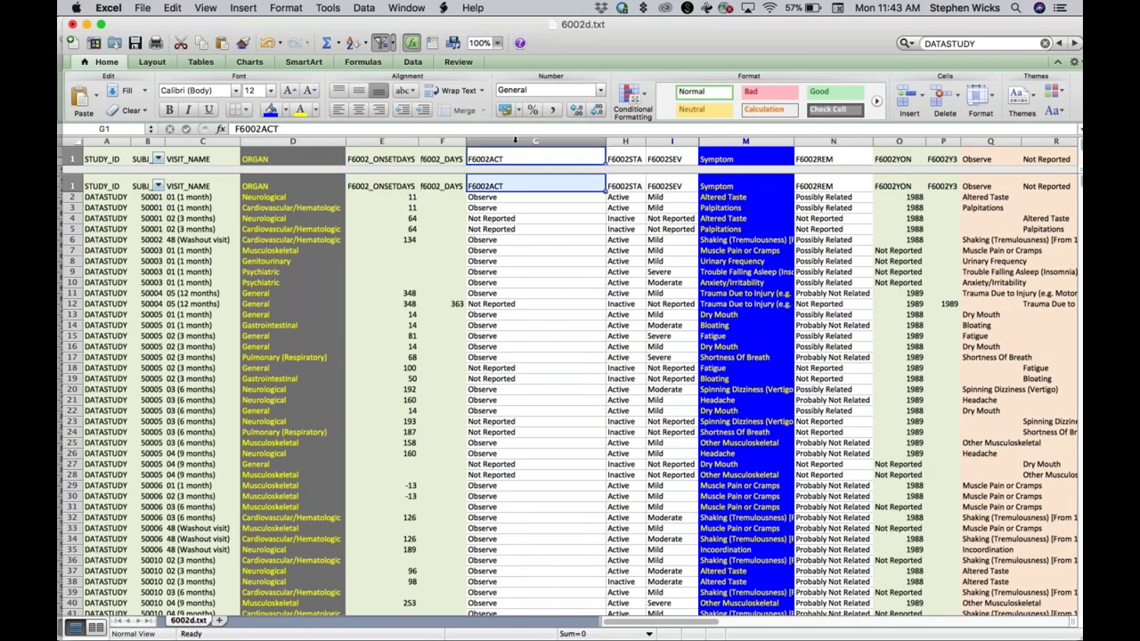
click(501, 139)
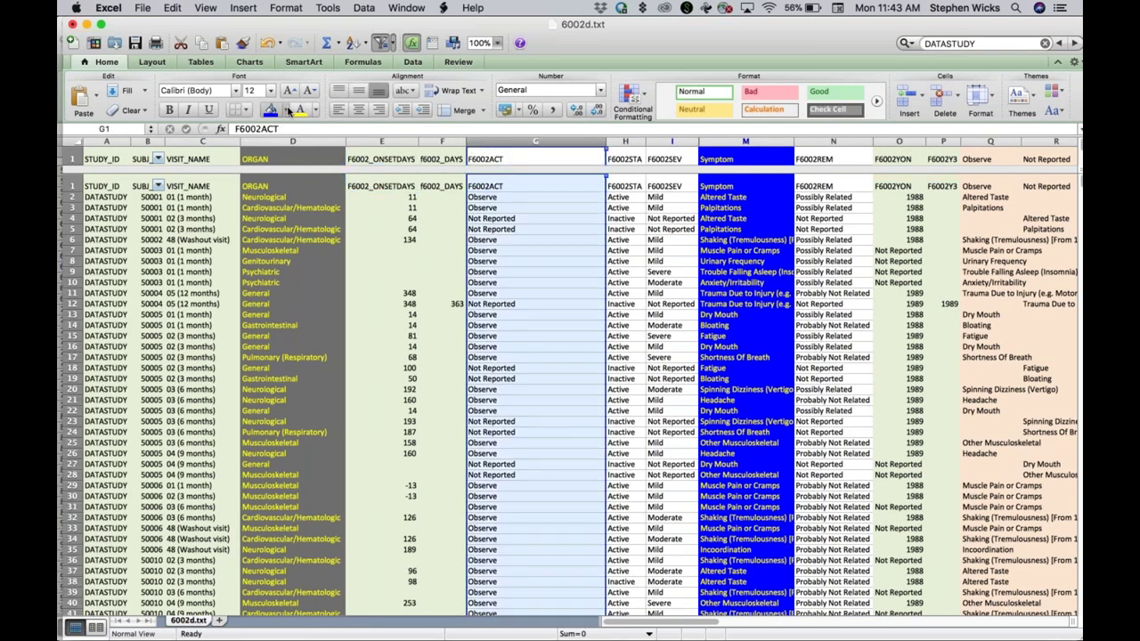
click(285, 109)
click(356, 152)
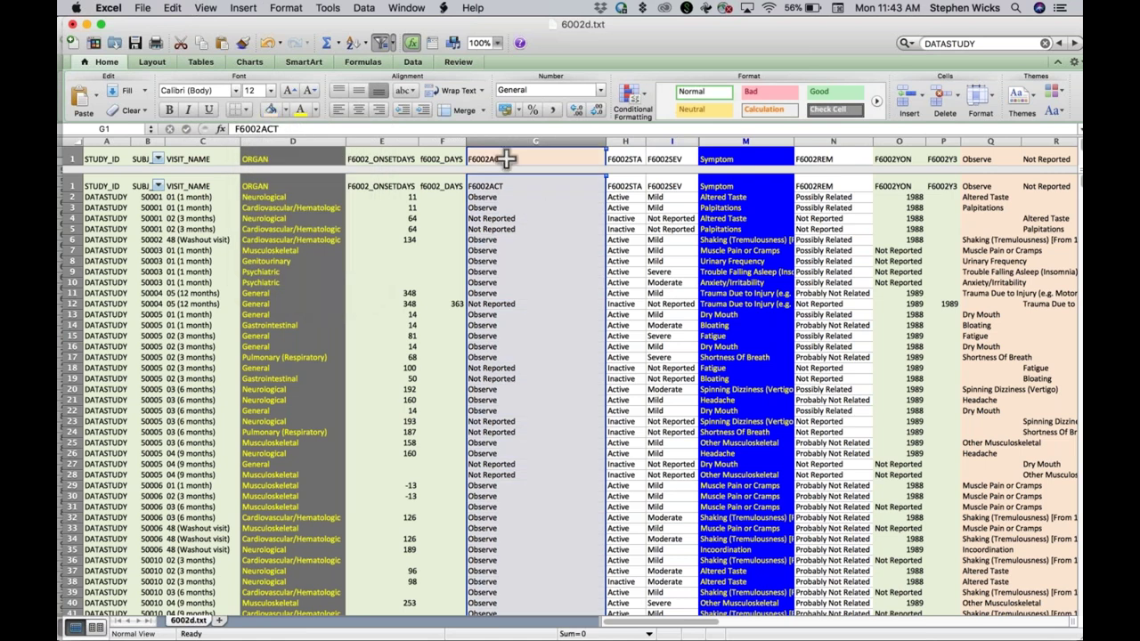
Compare the F6002ACT and Symptom entries of the first rows with the column headers from Observe to Disclosure of Treatment Assignment
drag(485, 198, 486, 296)
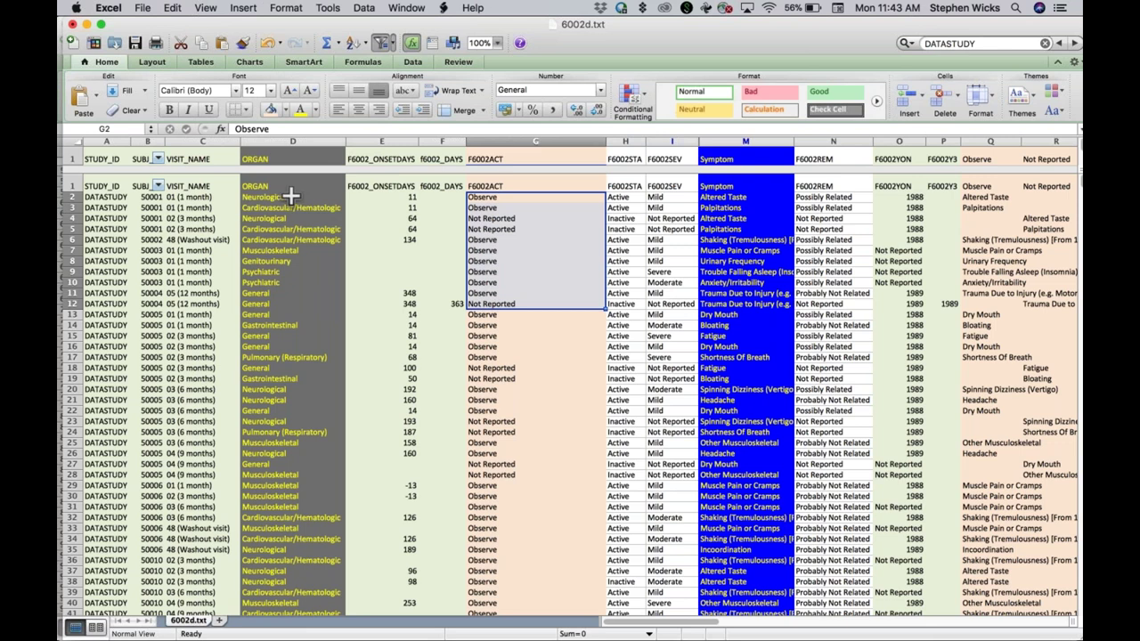
drag(717, 194, 724, 299)
drag(506, 196, 508, 290)
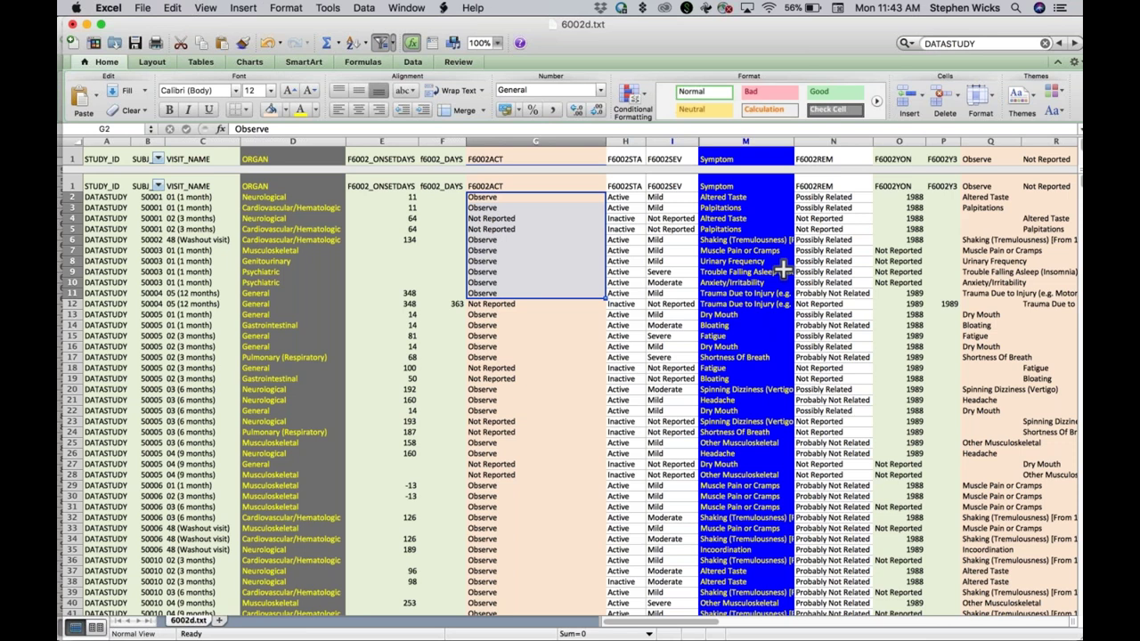
scroll(782, 267, right, 6)
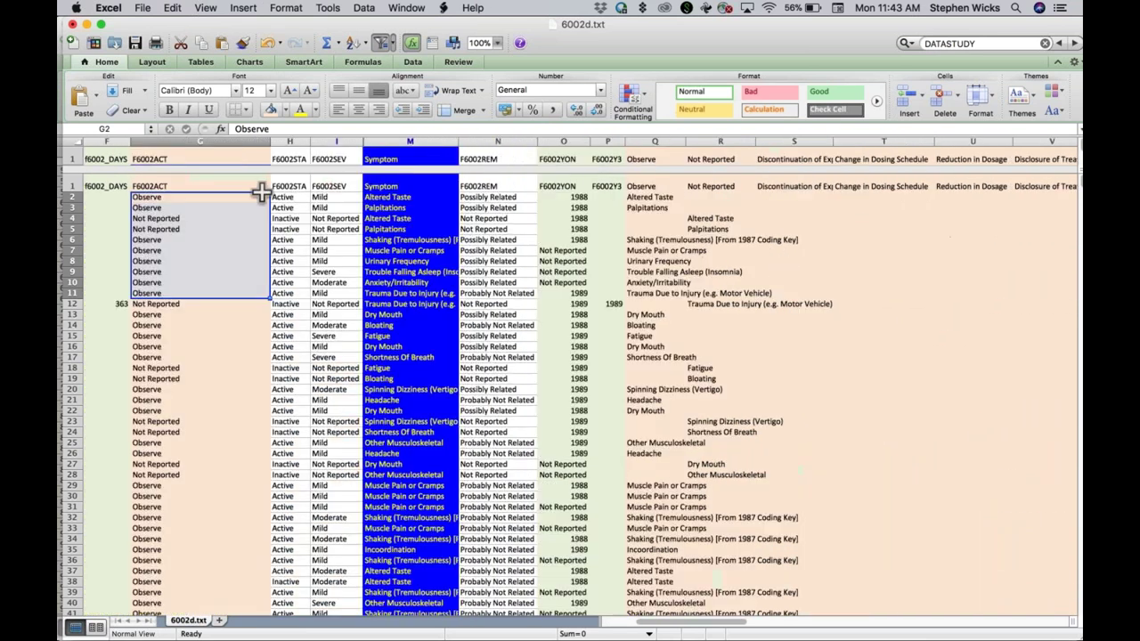
click(651, 186)
drag(693, 185, 844, 184)
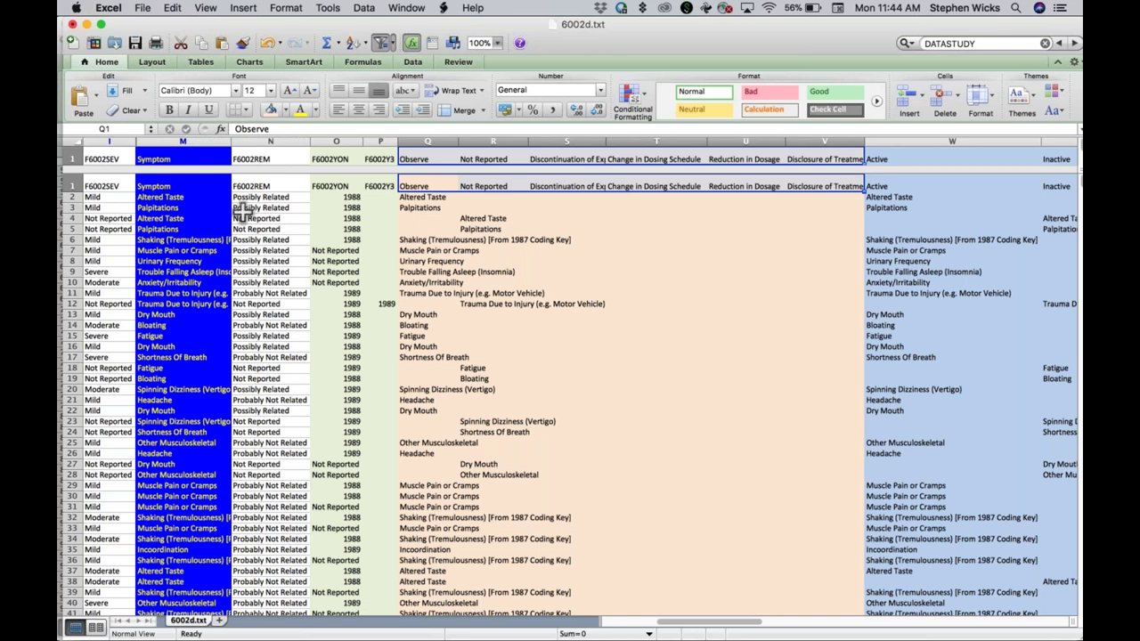
Trace the F6002ACT and Symptom values of rows 2 and 3 to their entries in the Observe column
scroll(242, 212, left, 2)
scroll(242, 212, left, 2)
click(149, 197)
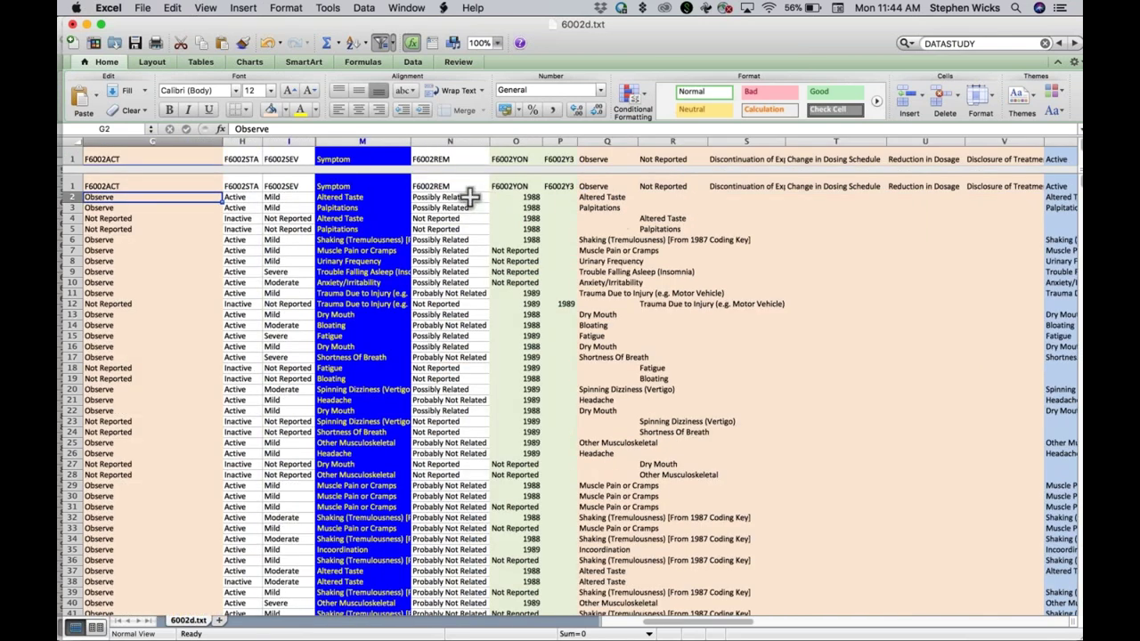
click(356, 196)
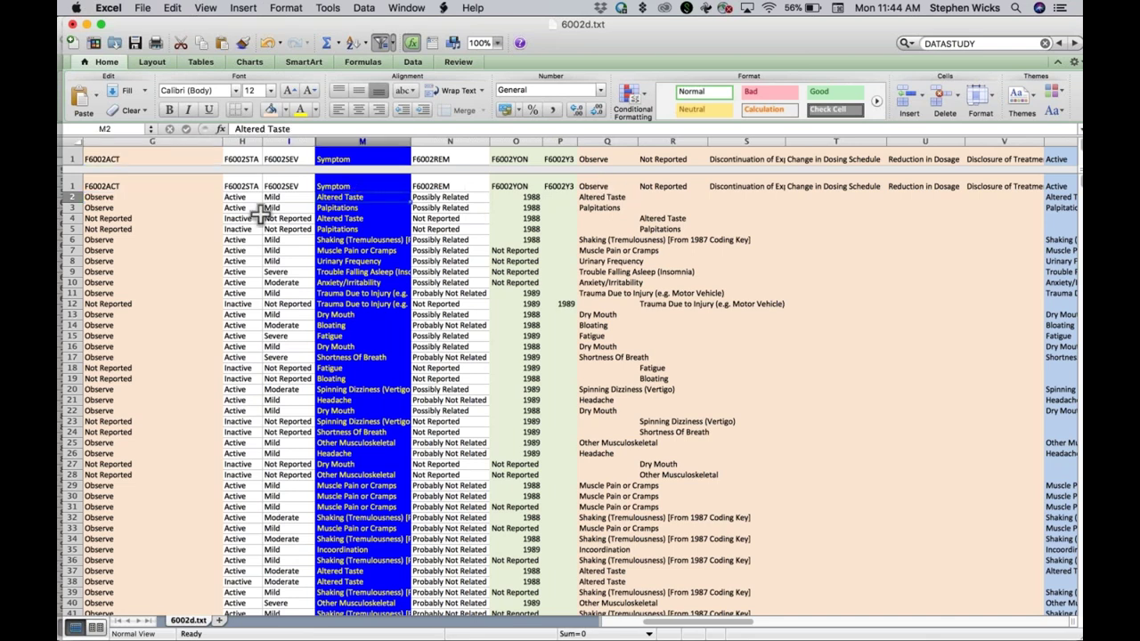
click(162, 208)
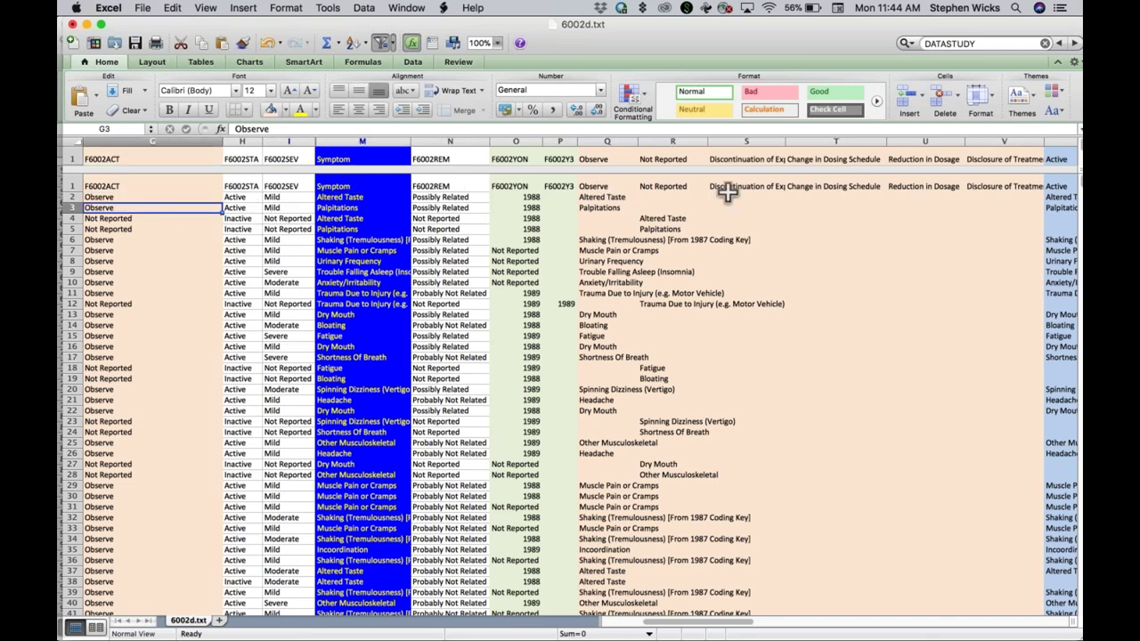
click(600, 185)
click(613, 195)
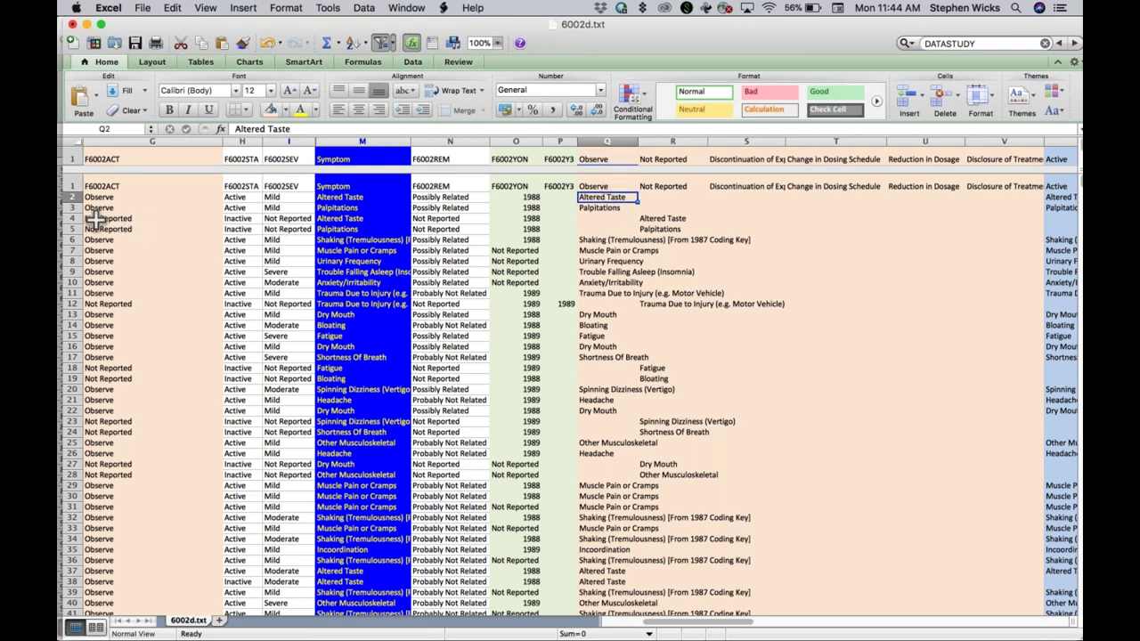
Trace row 4's F6002ACT value to its Altered Taste entry in the Not Reported column
click(68, 219)
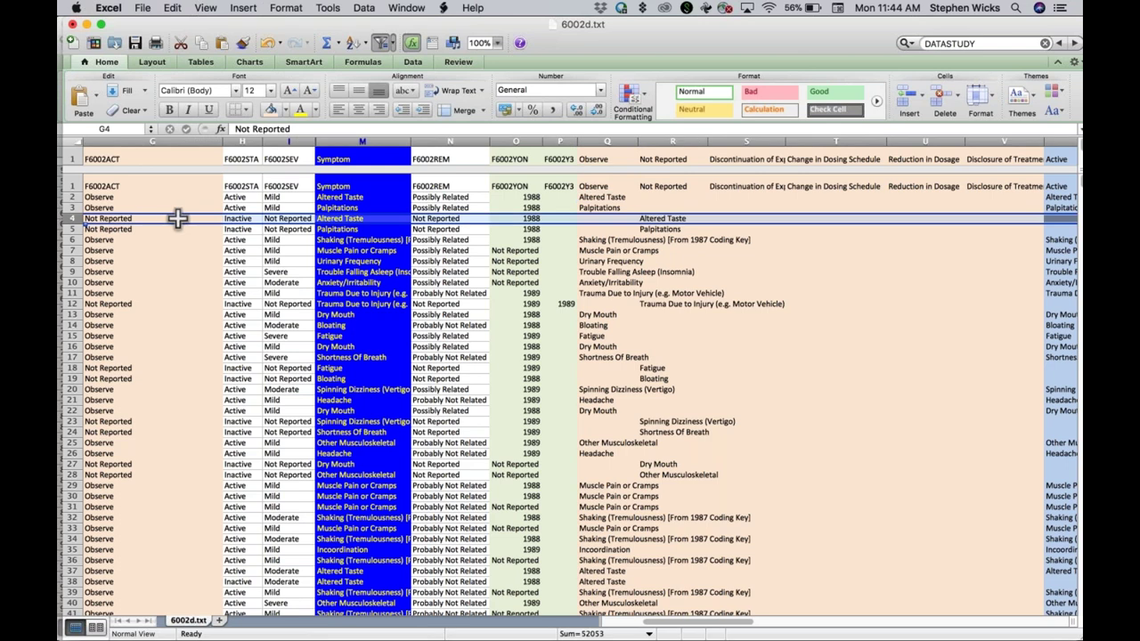
scroll(178, 218, left, 2)
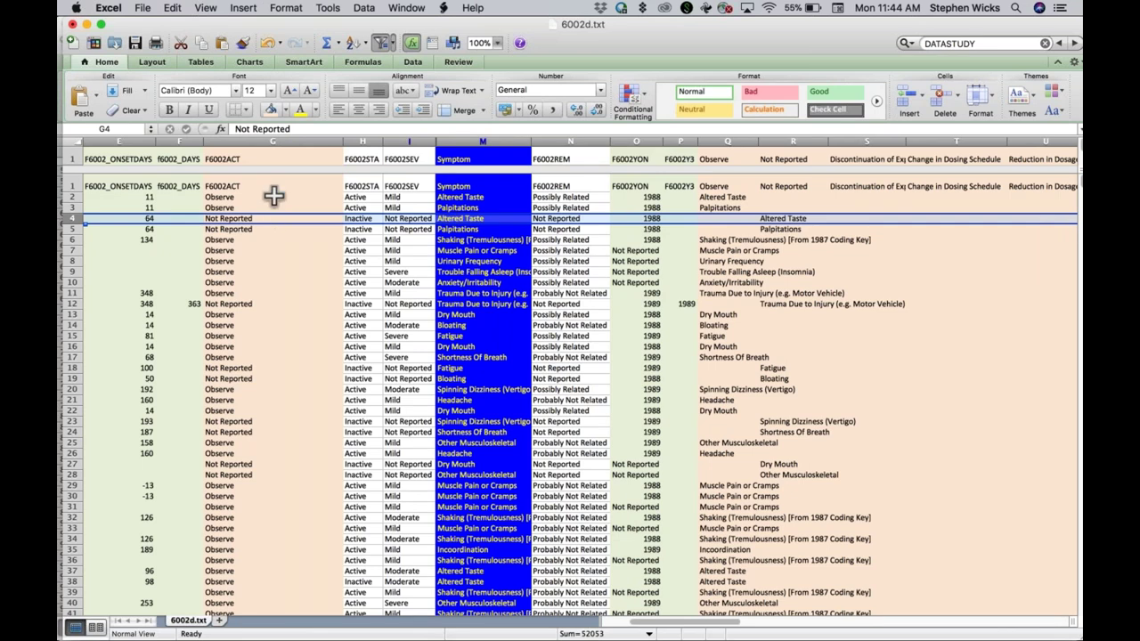
click(772, 220)
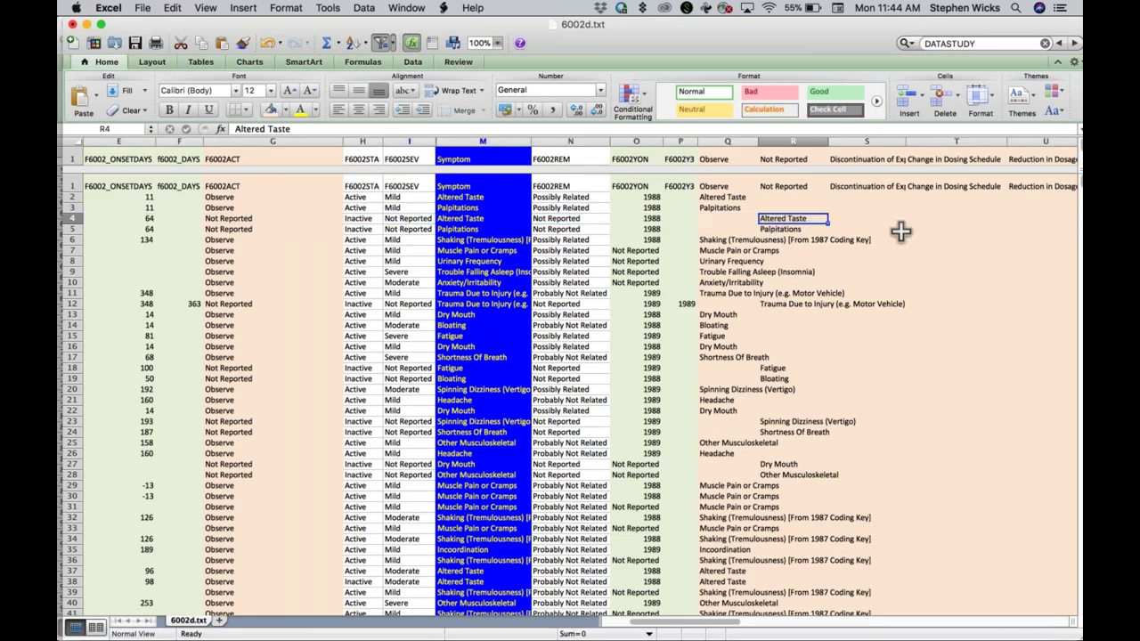
Highlight the action columns from Observe to Disclosure of Treatment Assignment, and the status columns Active and Inactive
scroll(894, 230, right, 5)
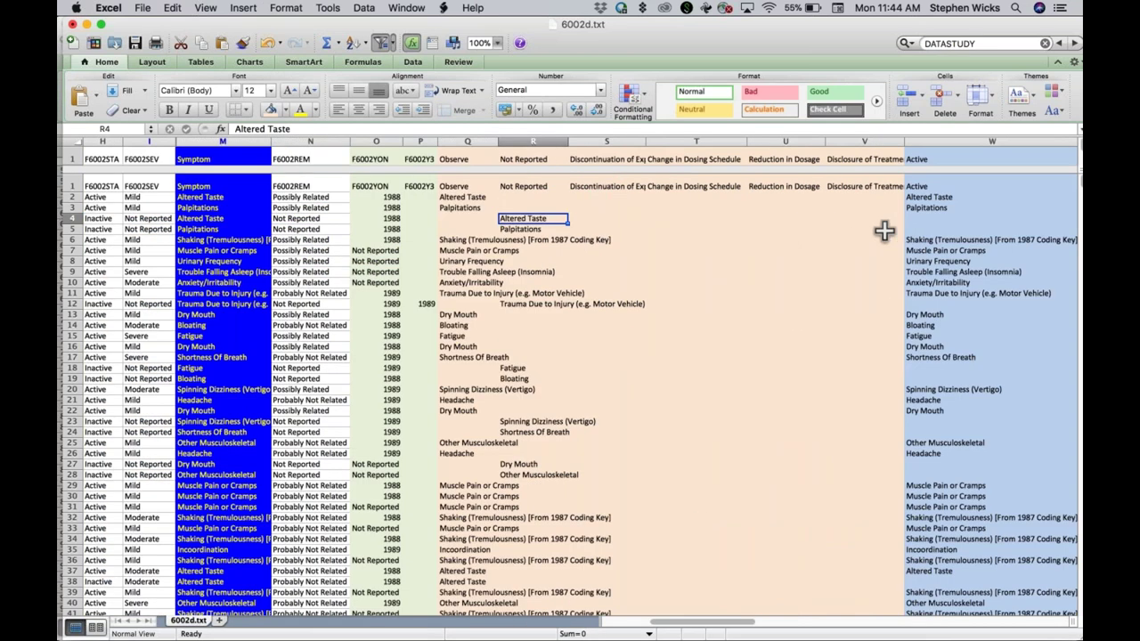
drag(466, 142, 842, 130)
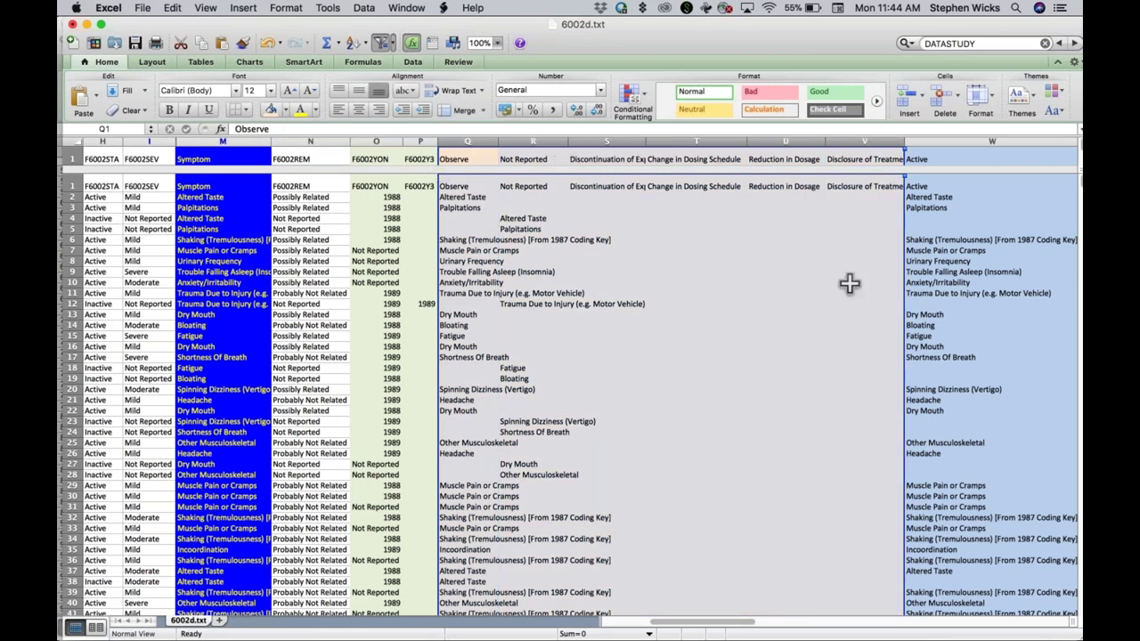
scroll(849, 284, right, 10)
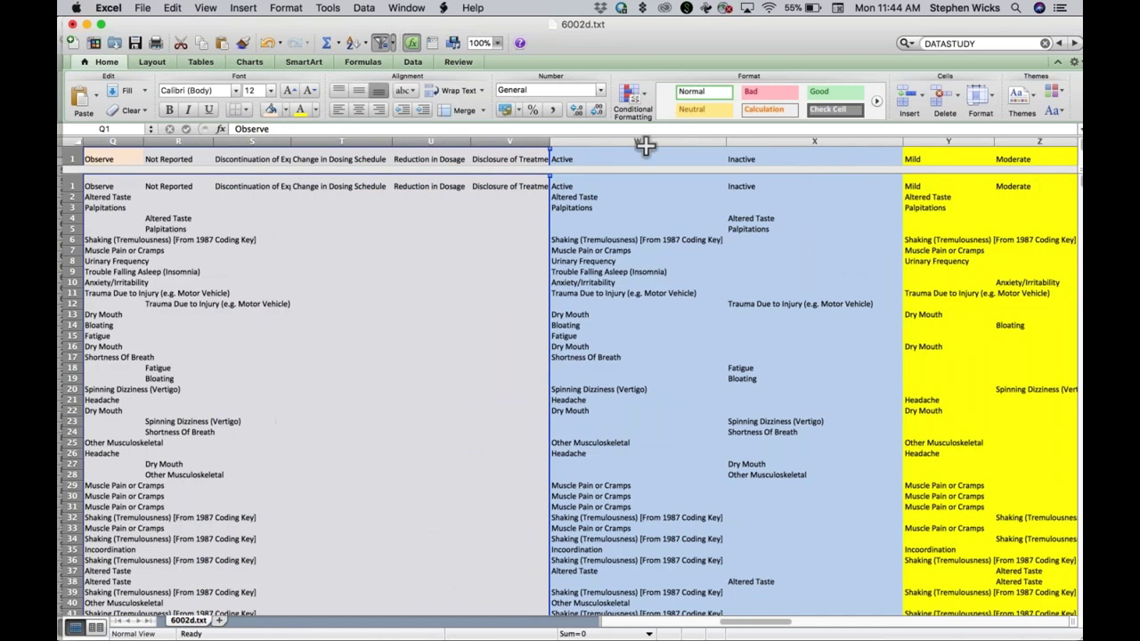
drag(645, 143, 801, 143)
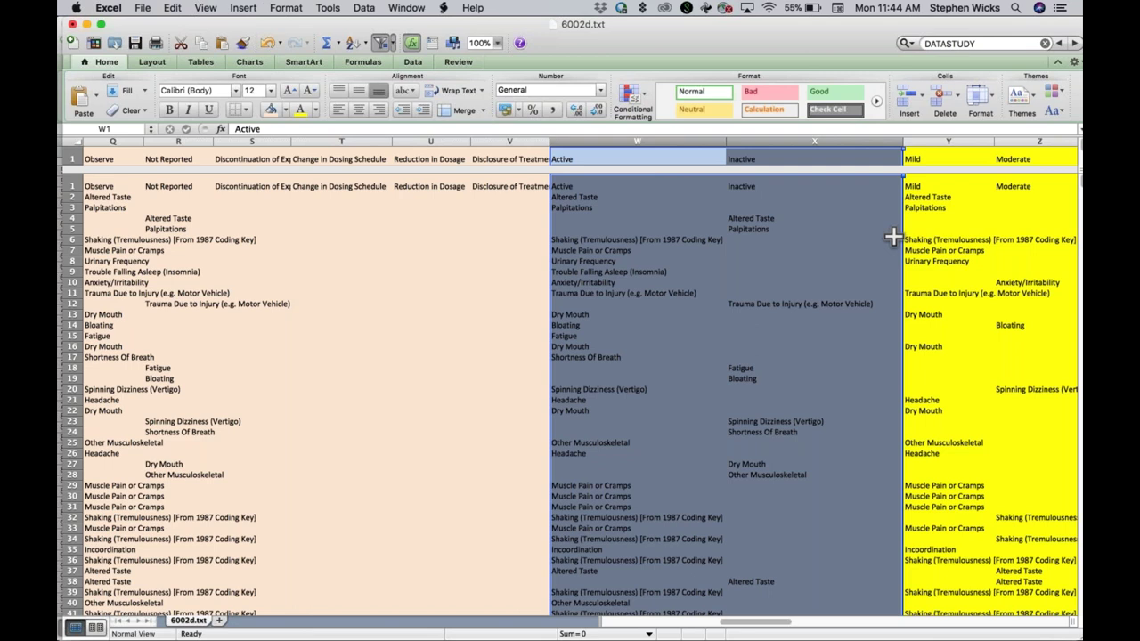
Highlight the severity columns Mild to Severe and the relation columns Probably Not Related to Definitely Related, and return to the first columns
scroll(891, 234, right, 6)
click(450, 160)
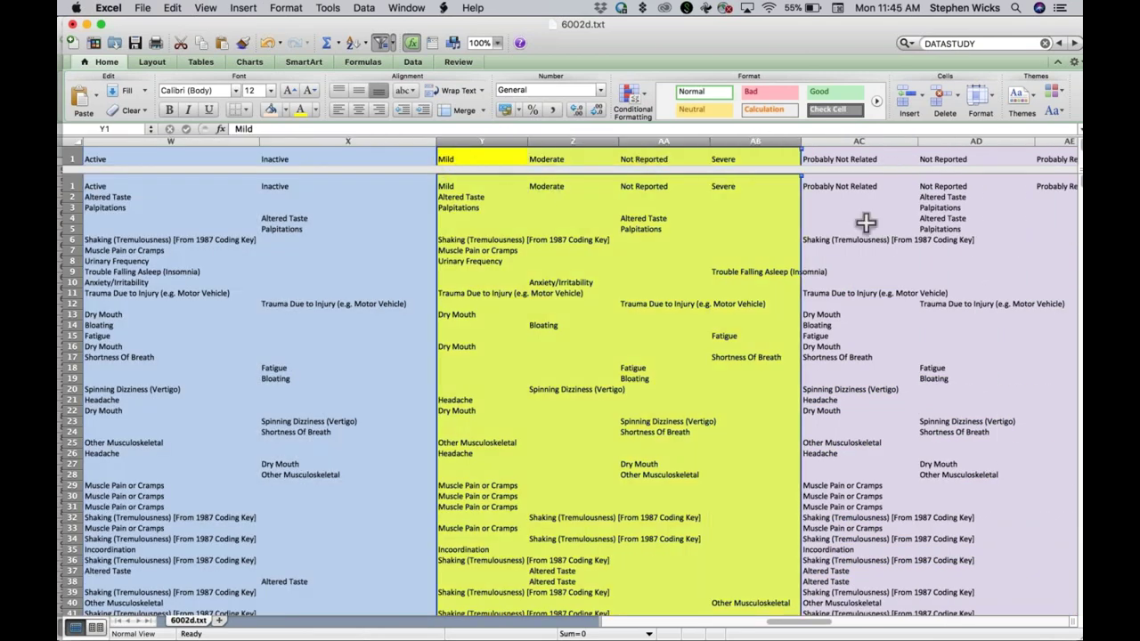
scroll(864, 223, right, 5)
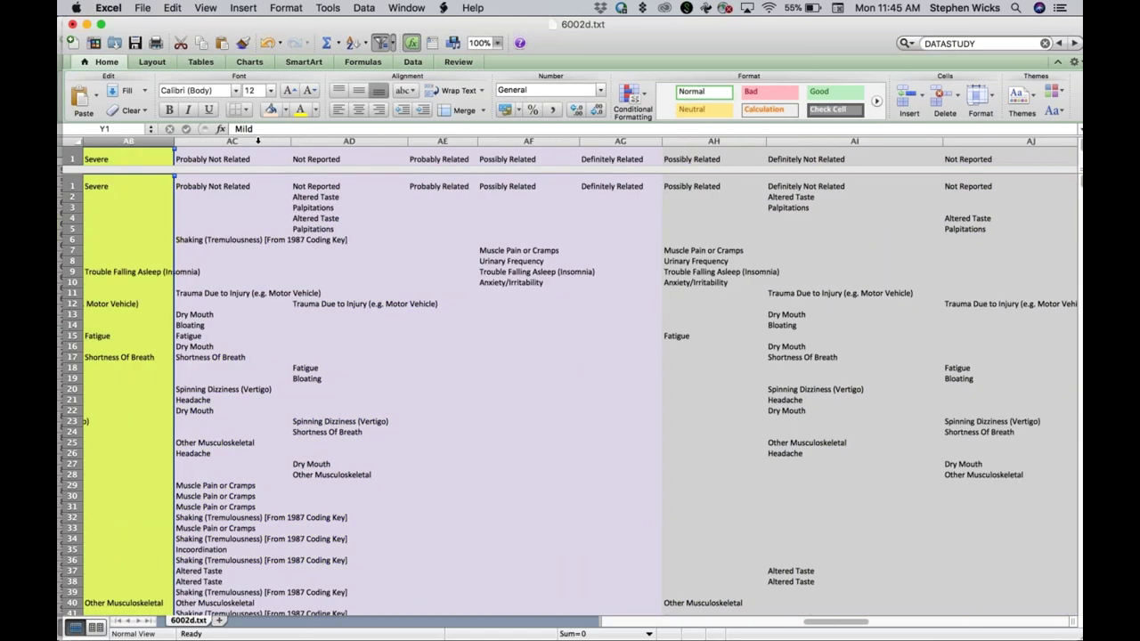
drag(257, 140, 596, 138)
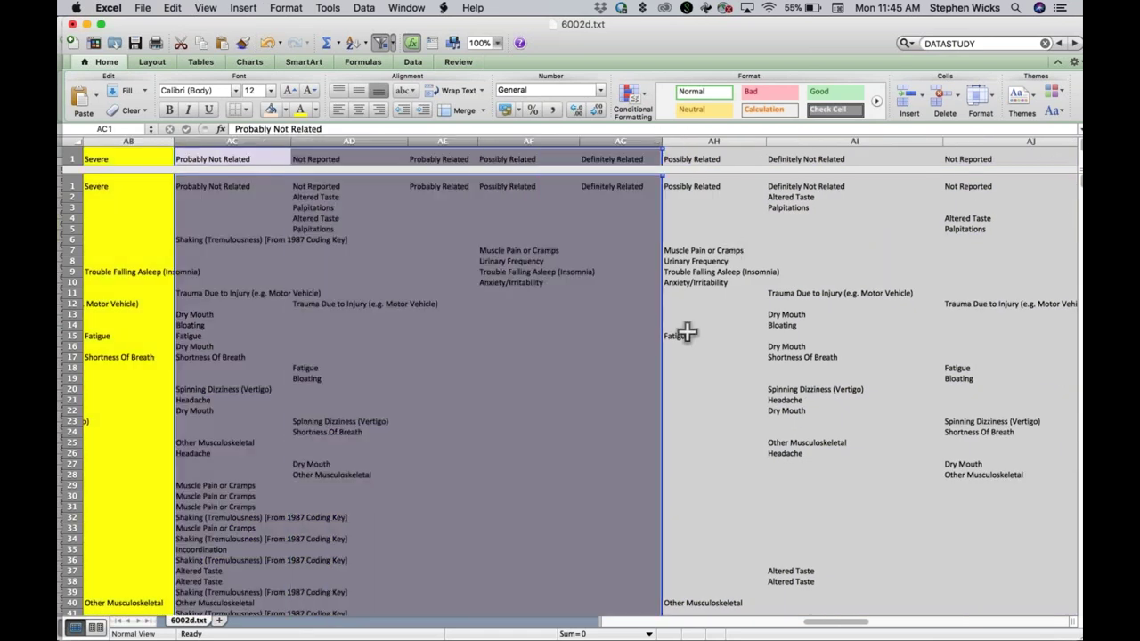
scroll(686, 332, right, 10)
scroll(686, 332, left, 11)
scroll(686, 332, left, 15)
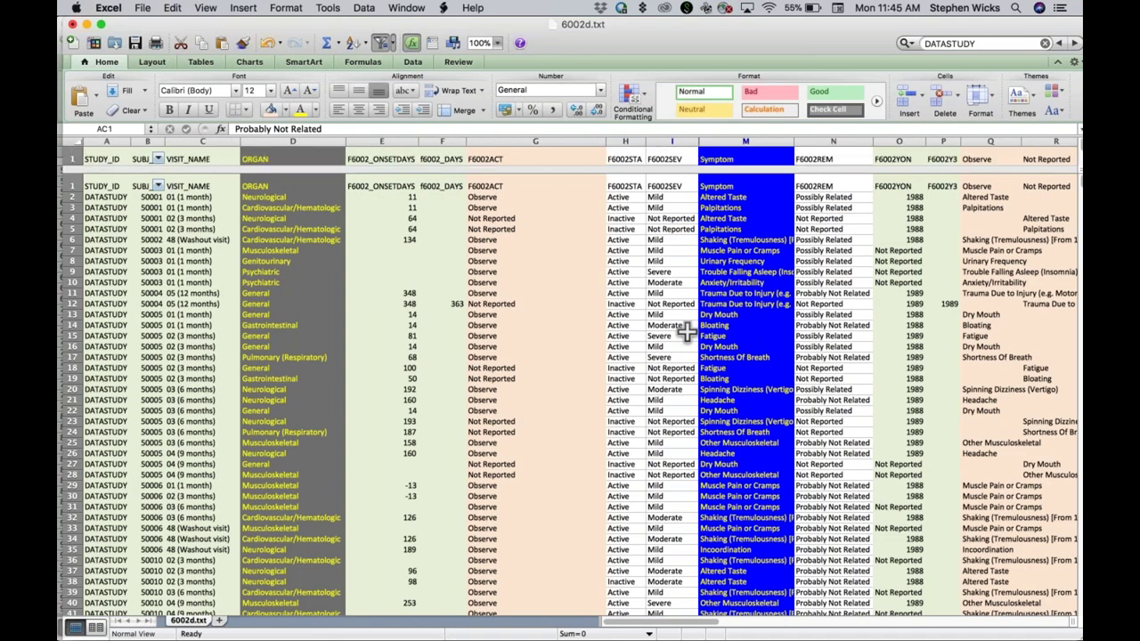
Switch to DATASTUDY_Mapping_File.txt and highlight $$ORGAN in the category_cd path of row 73
key(super+Tab)
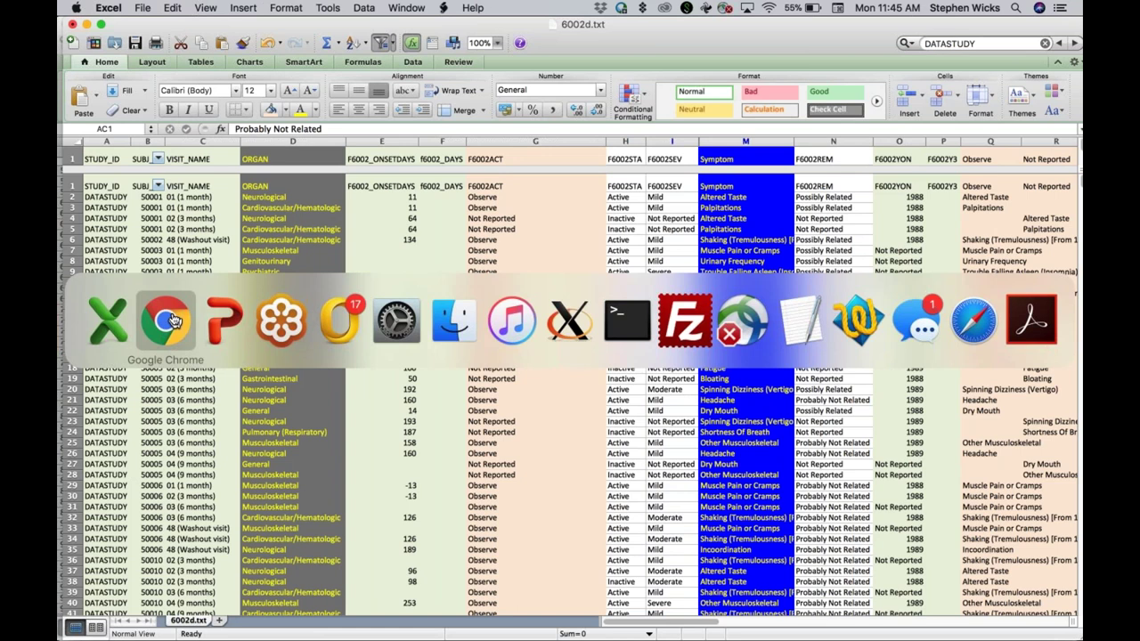
click(122, 323)
click(443, 8)
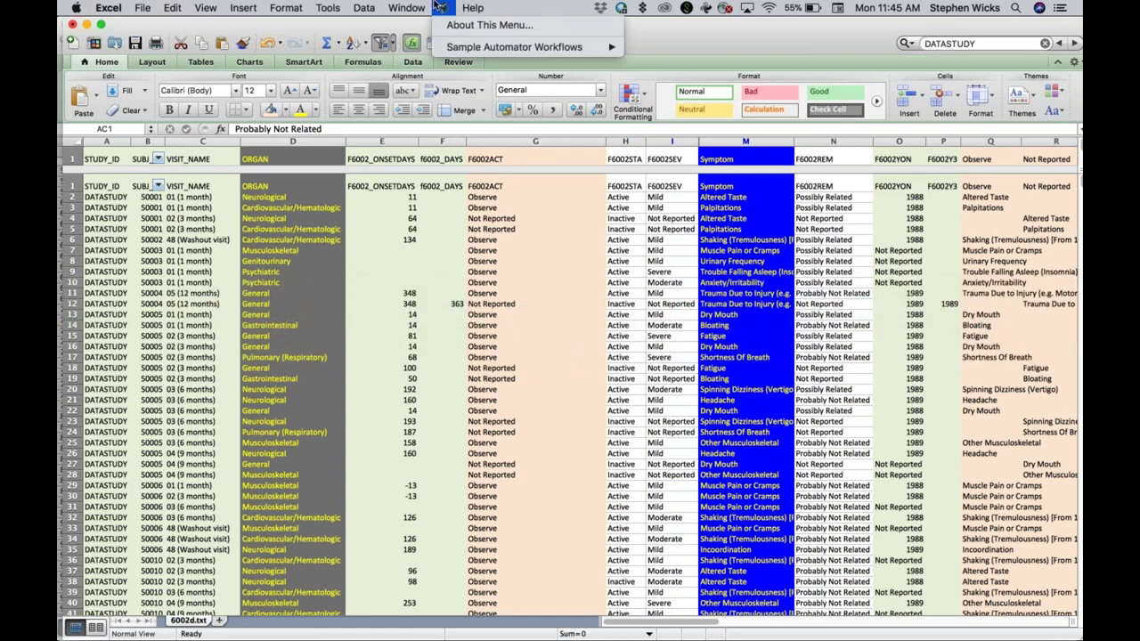
mouse_move(406, 8)
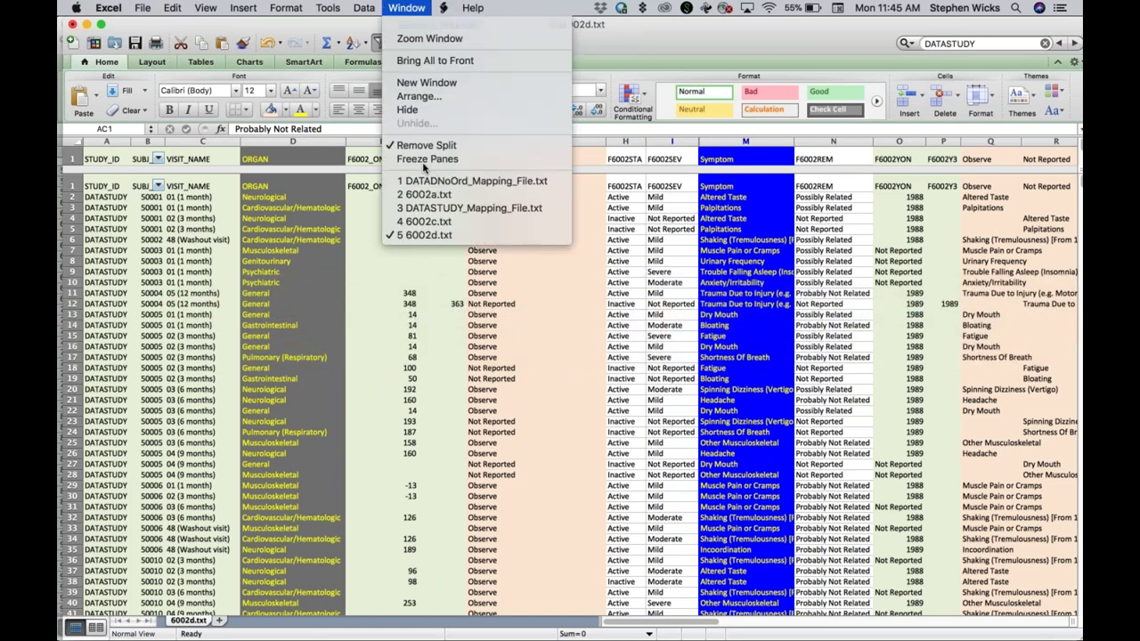
click(426, 209)
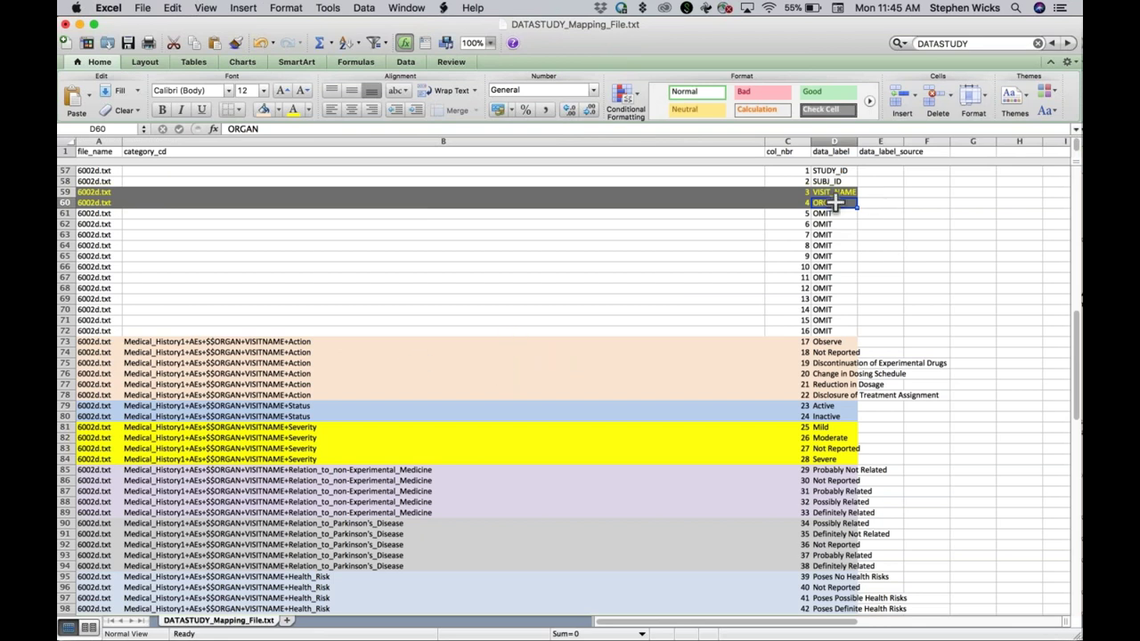
double_click(221, 341)
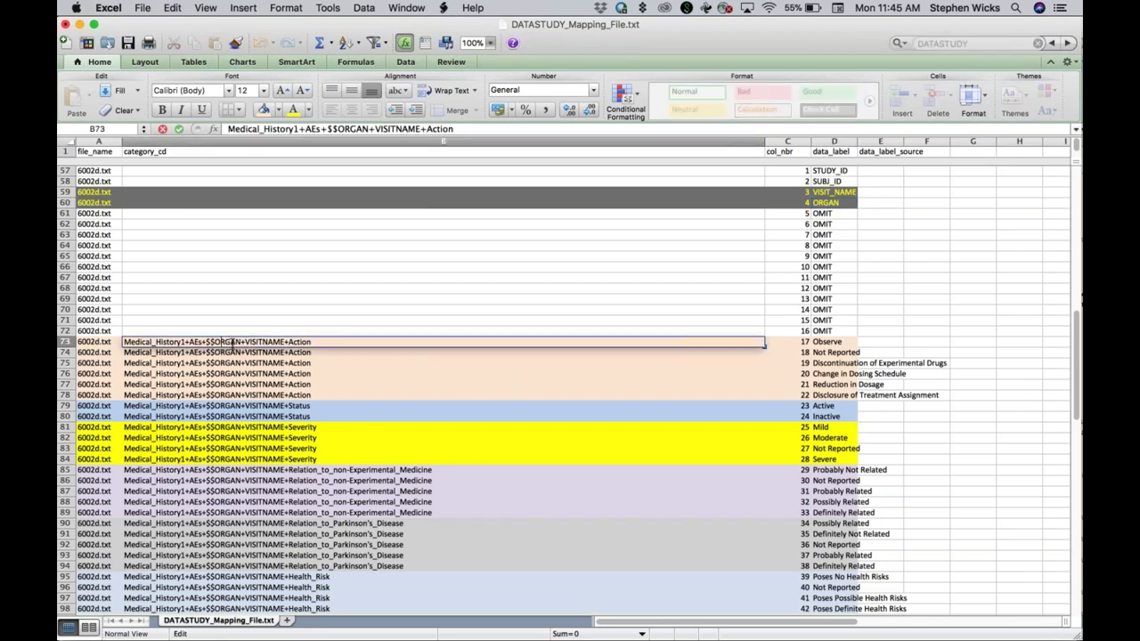
mouse_move(240, 341)
mouse_down()
mouse_move(199, 340)
mouse_move(230, 352)
mouse_up()
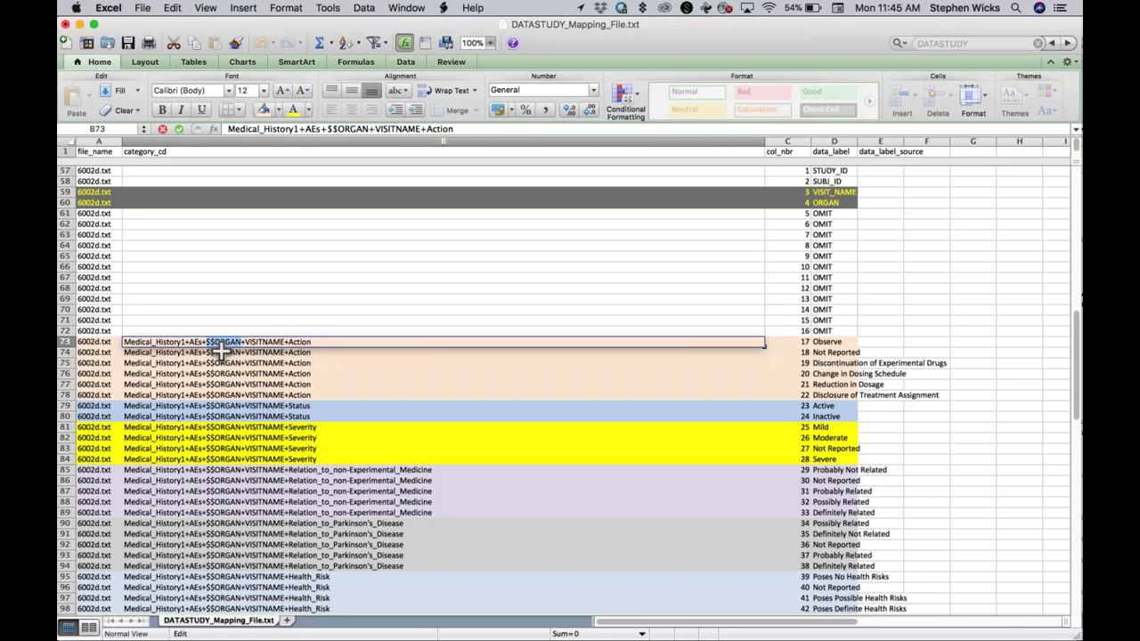
Switch to tranSMART in Chrome, collapse Cardiovascular/Hematologic under the DATASTUDY AEs folder and expand Dermatologic
key(super+Tab)
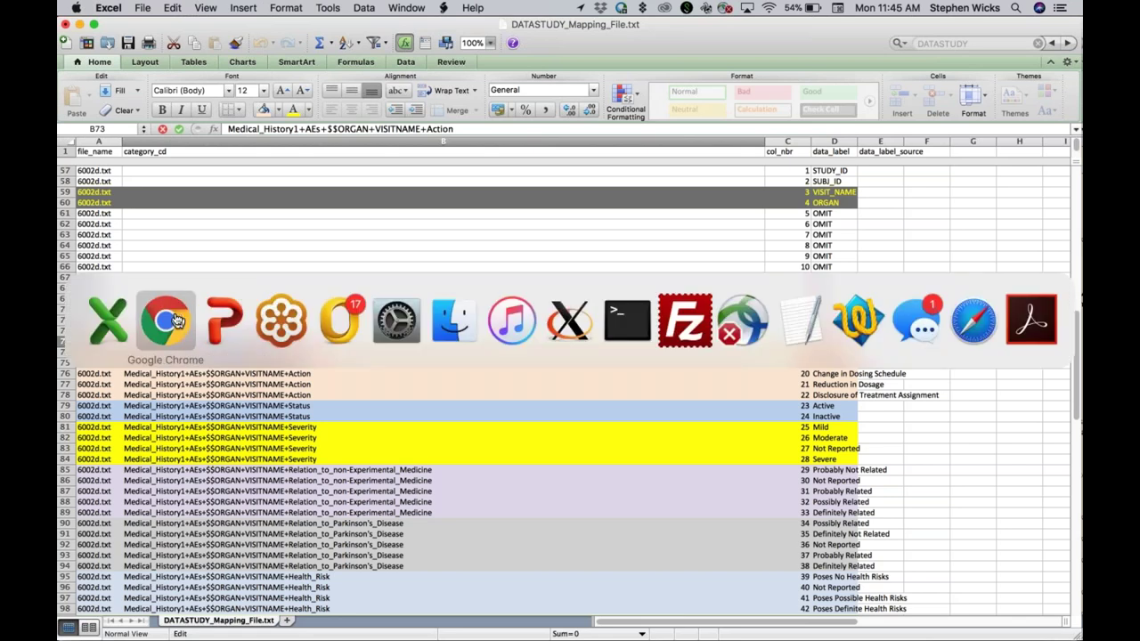
scroll(113, 312, up, 2)
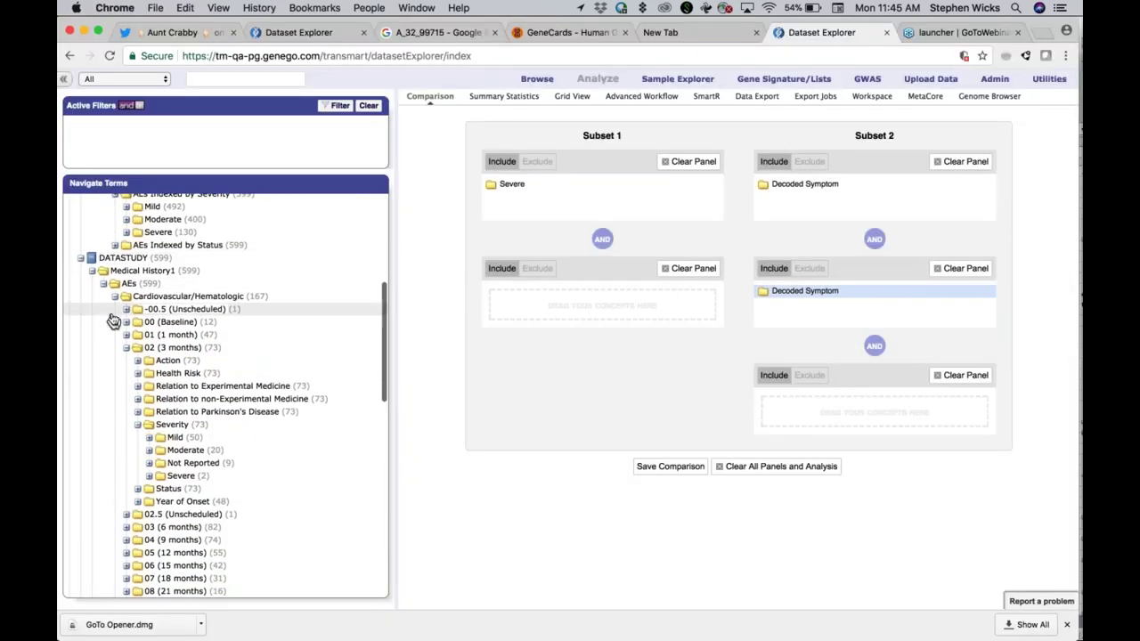
click(114, 296)
click(114, 374)
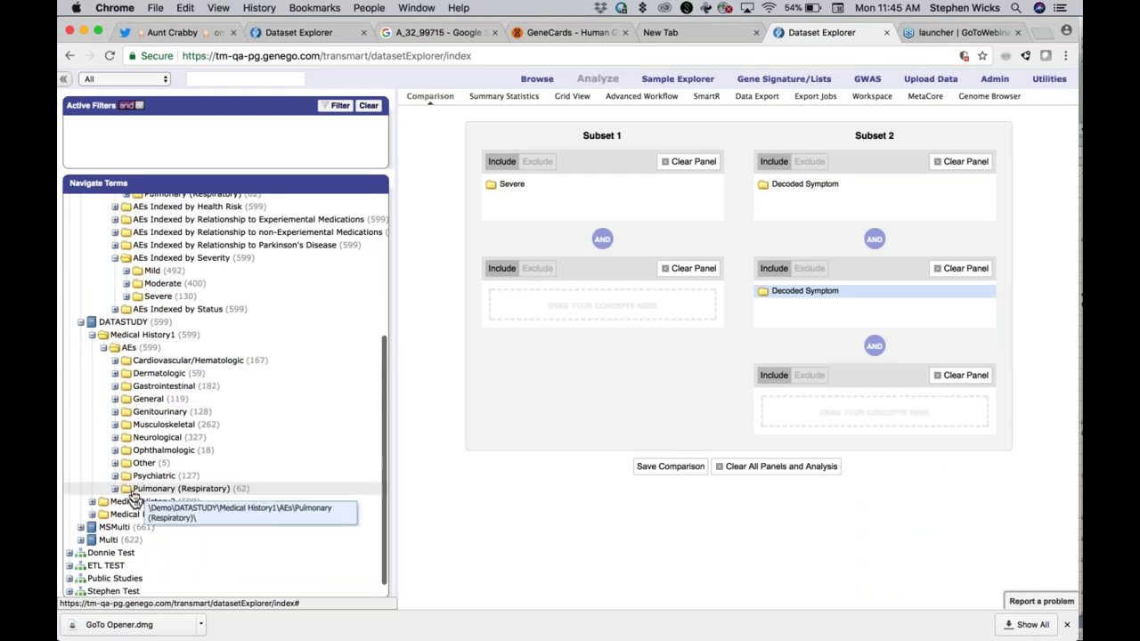
click(114, 373)
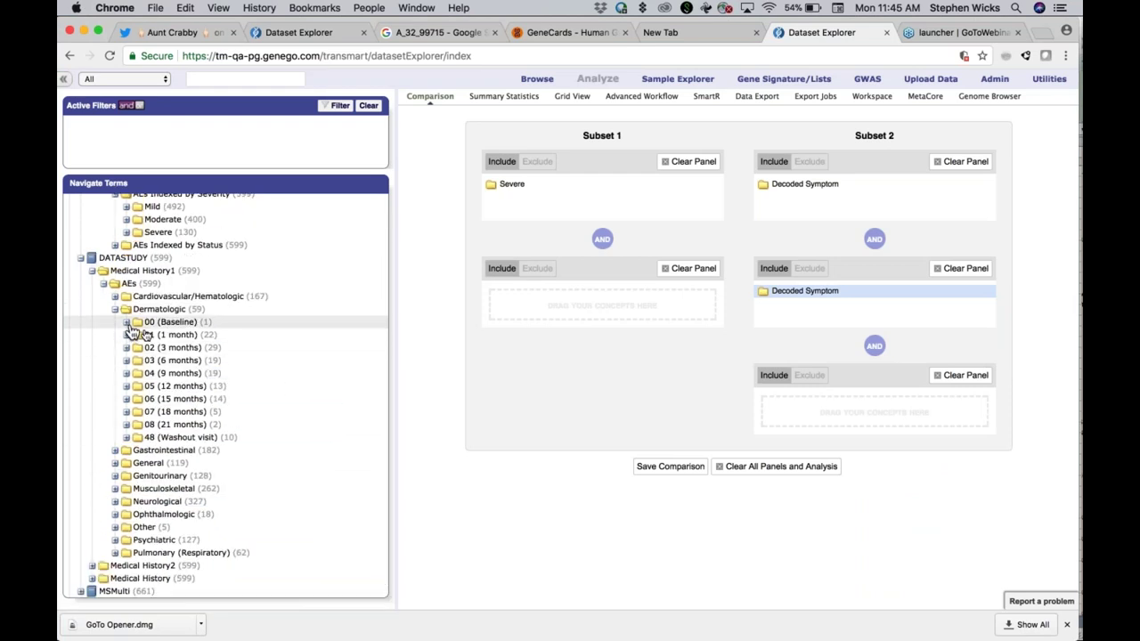
Recheck the row 73 category path in the Excel mapping file and expand Dermatologic's 01 (1 month) visit in the tranSMART tree
key(super+Tab)
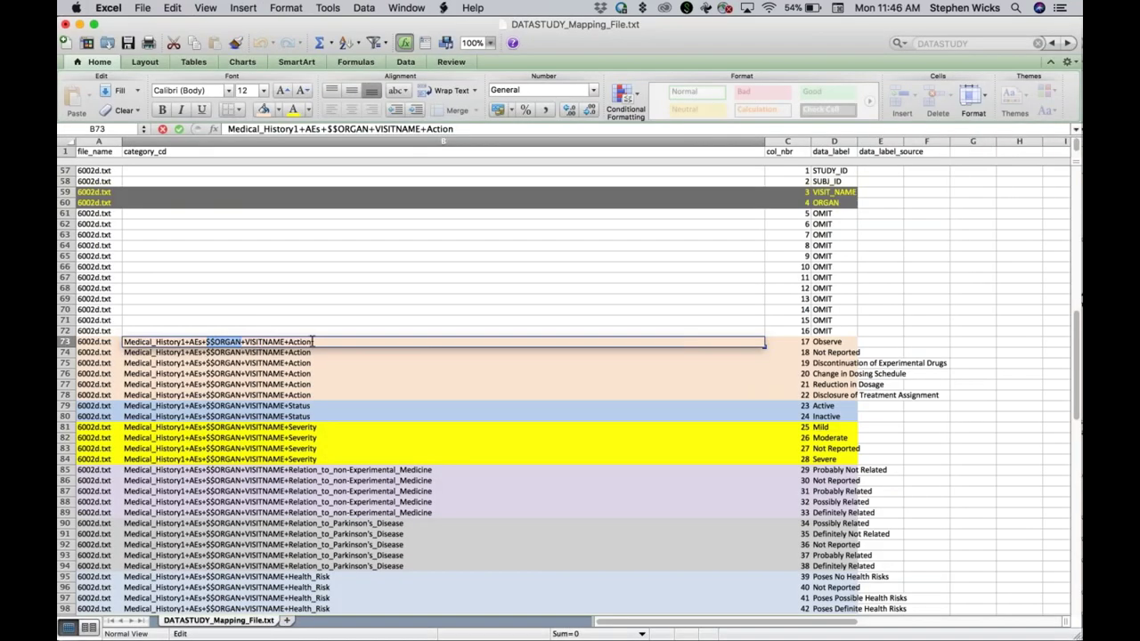
key(super+Tab)
click(126, 335)
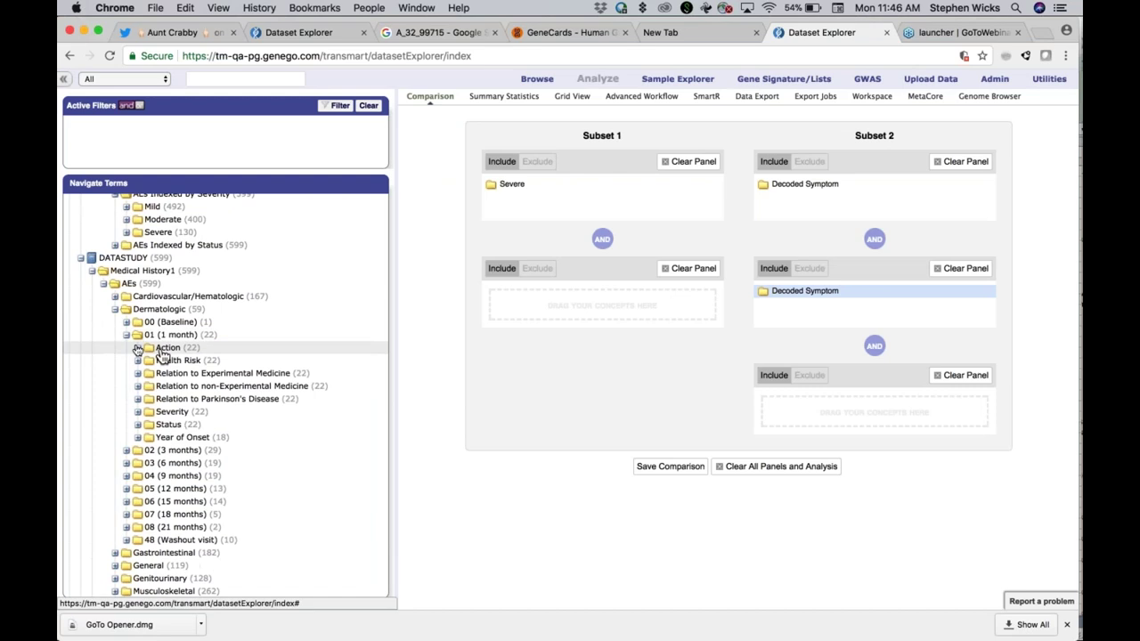
Expand the Action folder of Dermatologic's 01 (1 month) visit, including its Not Reported and Observe subfolders
click(138, 348)
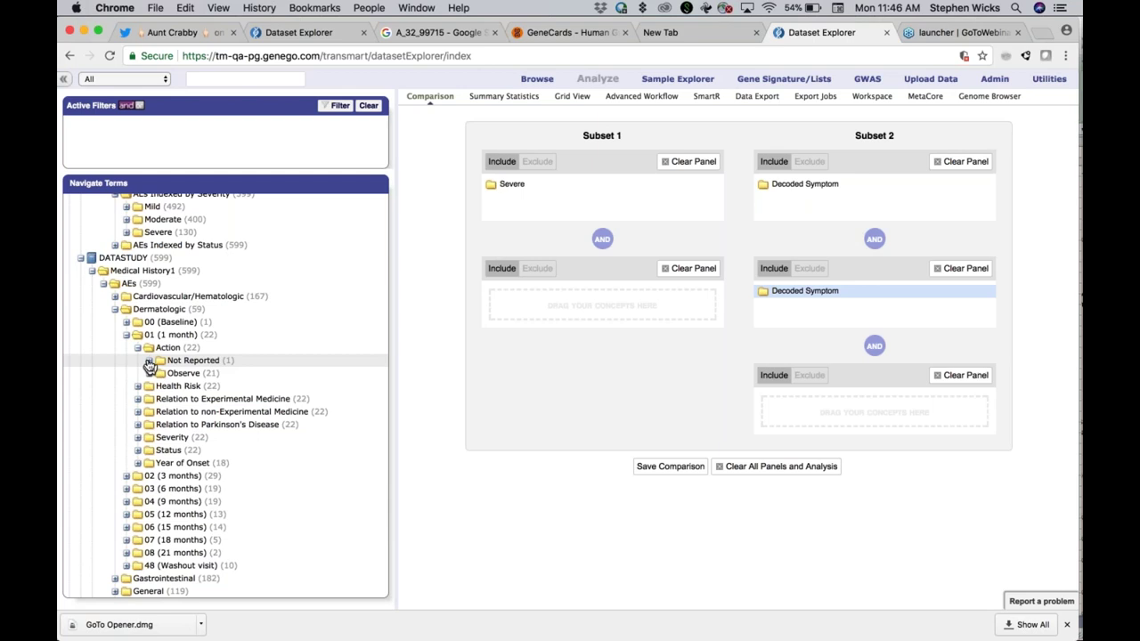
click(149, 361)
click(148, 385)
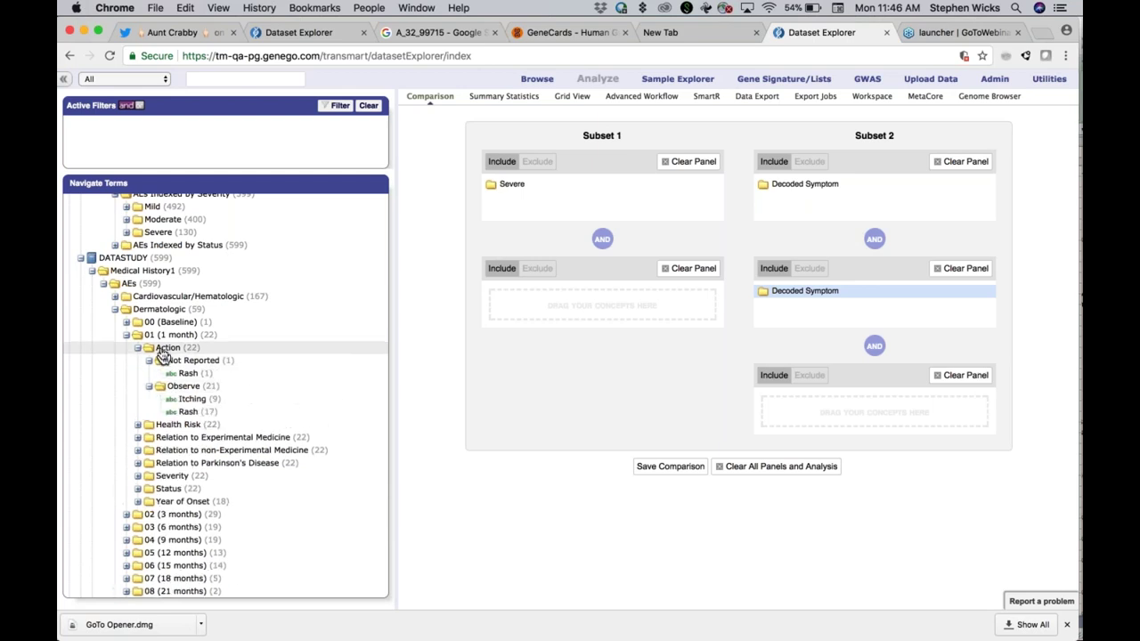
Switch to DATASTUDY_Mapping_File.txt in Excel and highlight rows 73 and 74, the Observe and Not Reported action labels
key(super+Tab)
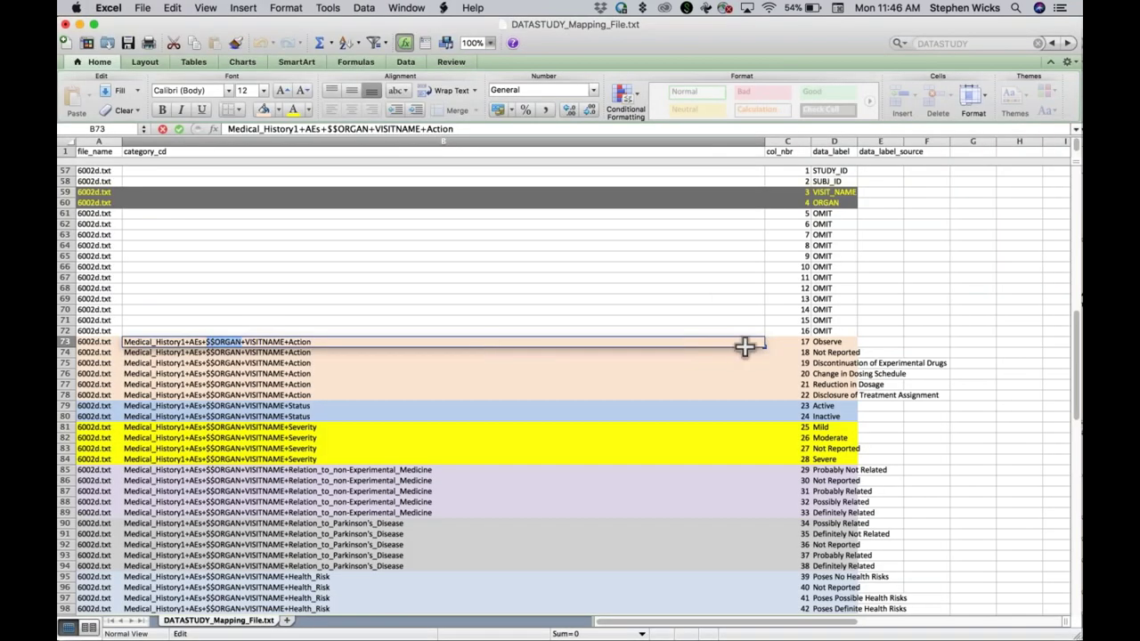
click(70, 343)
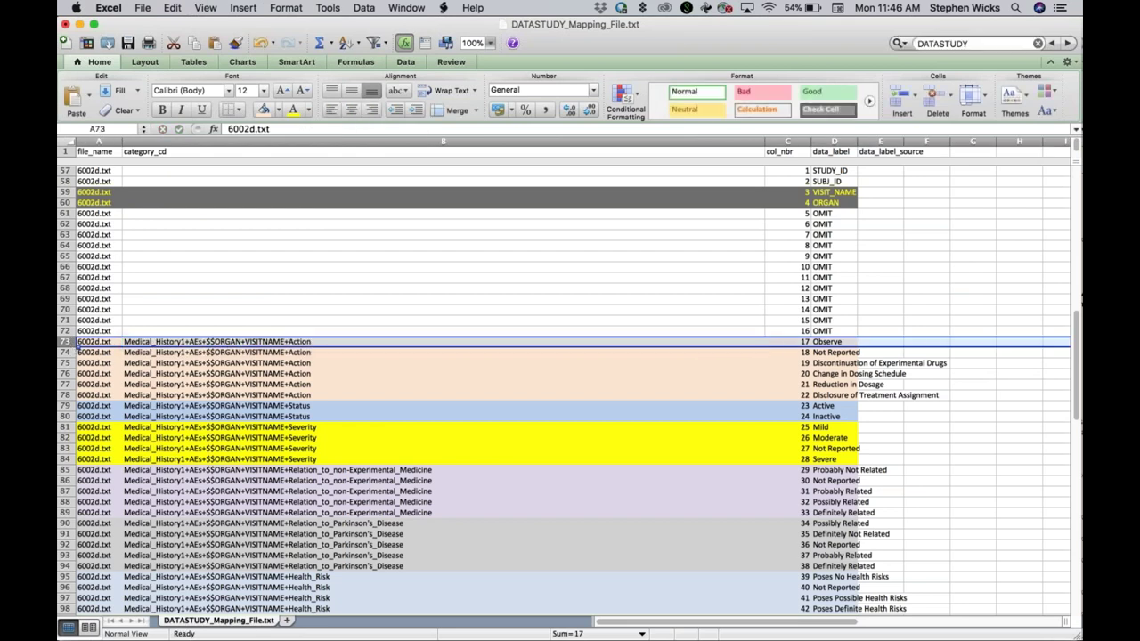
drag(71, 350, 71, 359)
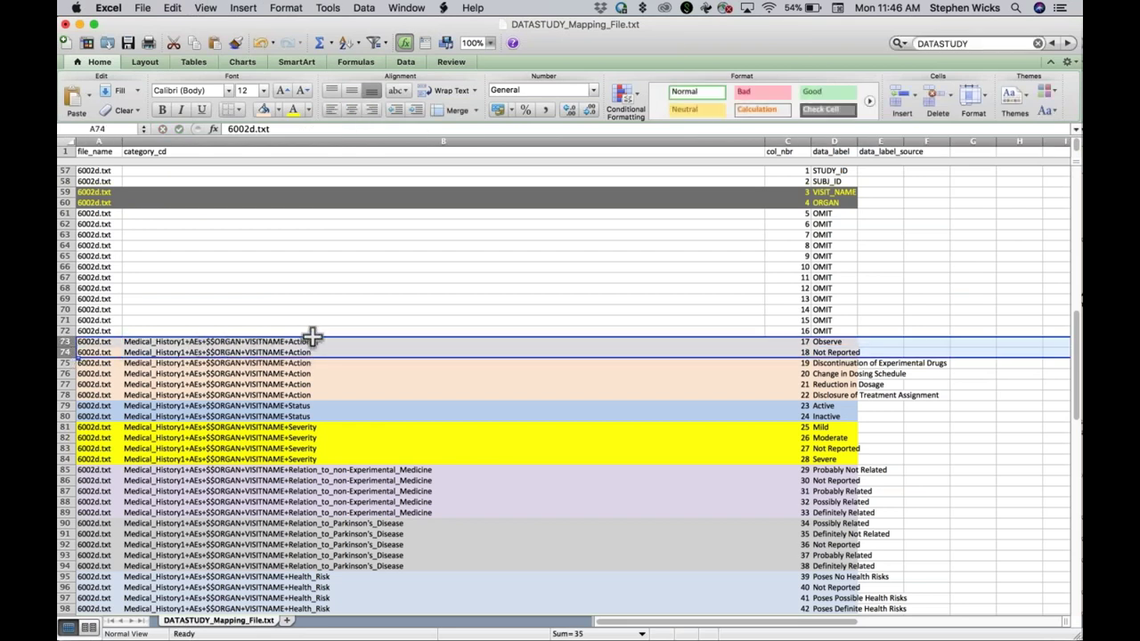
Return to tranSMART in Chrome, collapse Not Reported and Observe under Action, and briefly recheck the Excel mapping file
key(super+Tab)
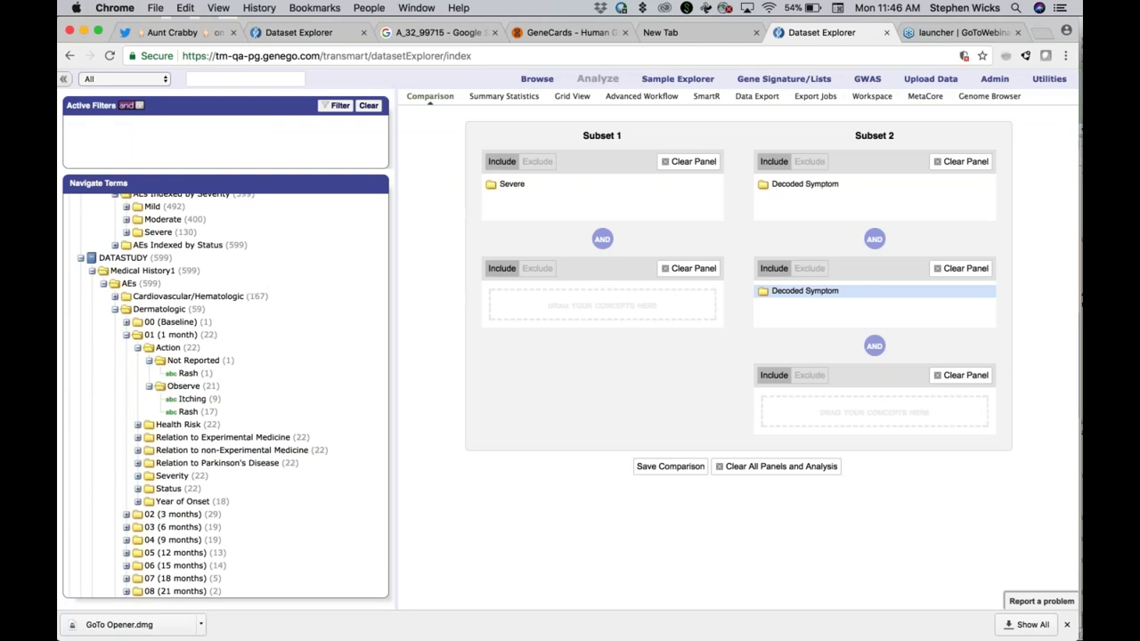
click(150, 359)
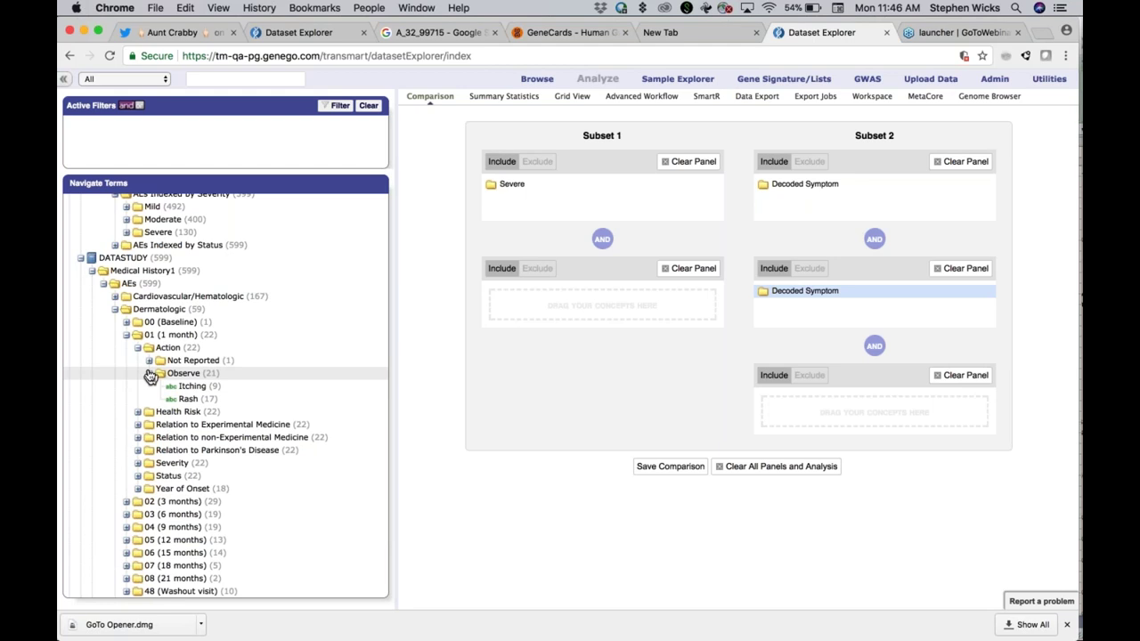
click(150, 374)
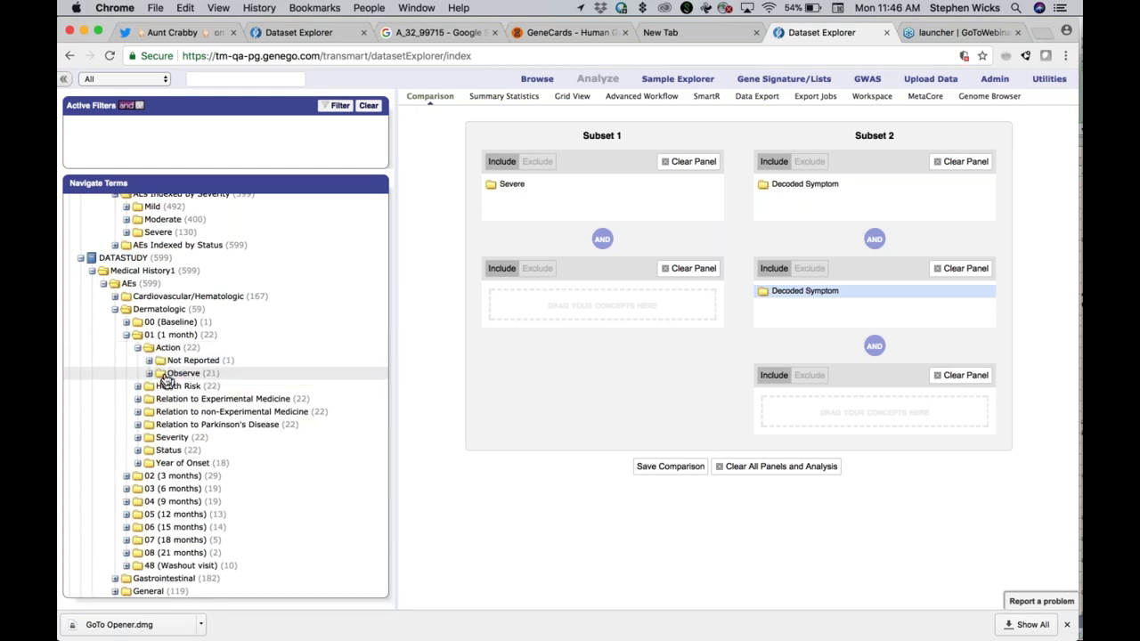
key(super+Tab)
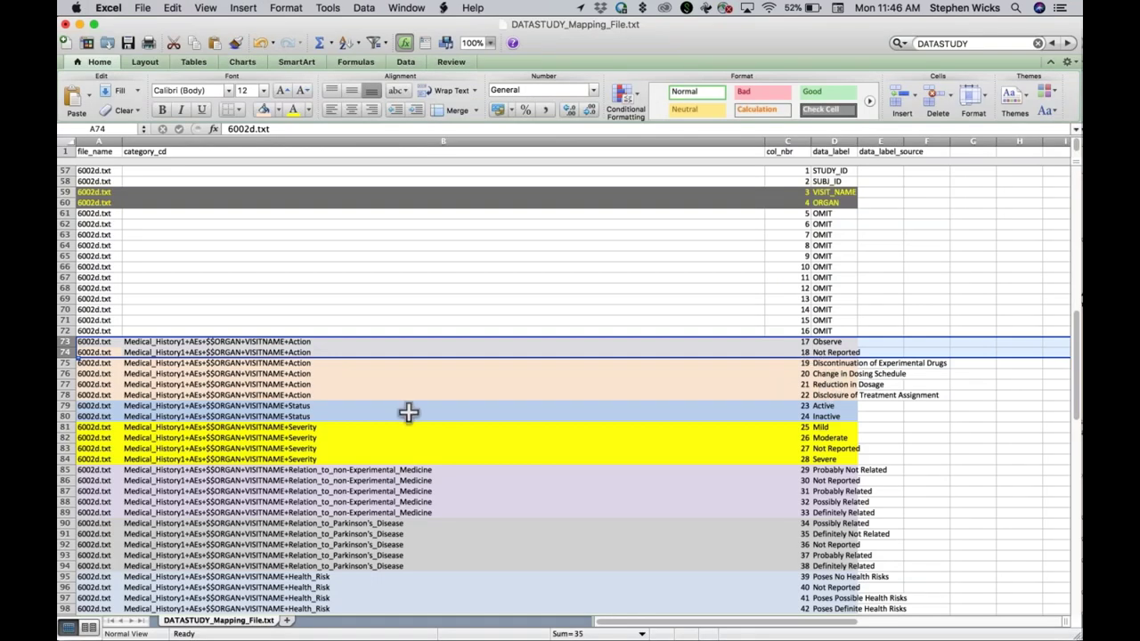
key(super+Tab)
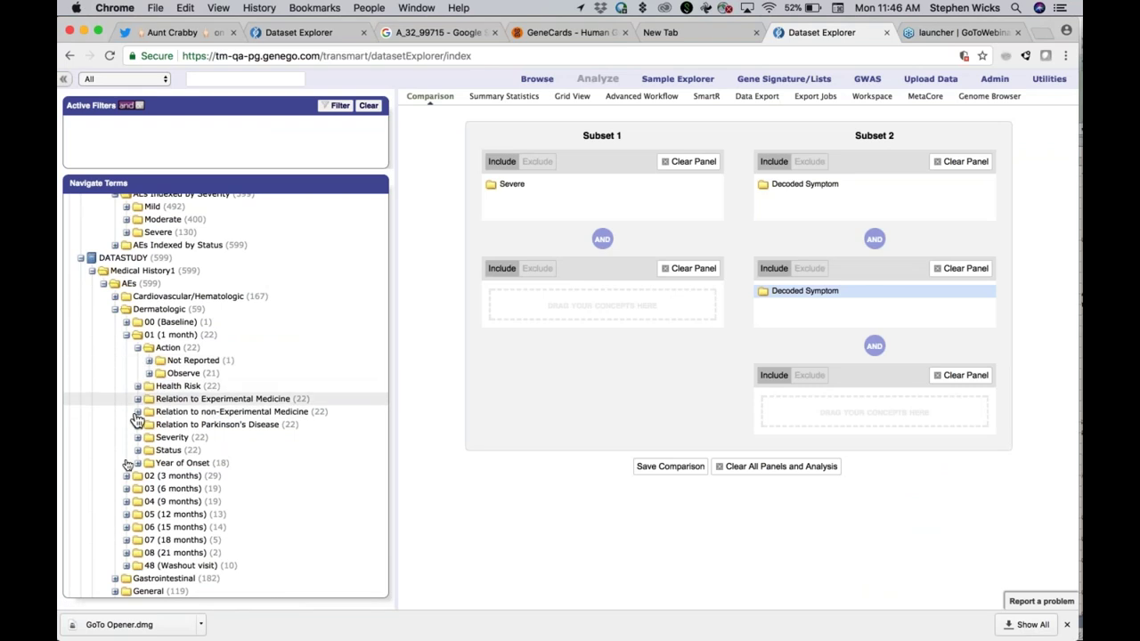
Expand Dermatologic's 03 (6 months) and 04 (9 months) visits together with their Action folders
click(126, 489)
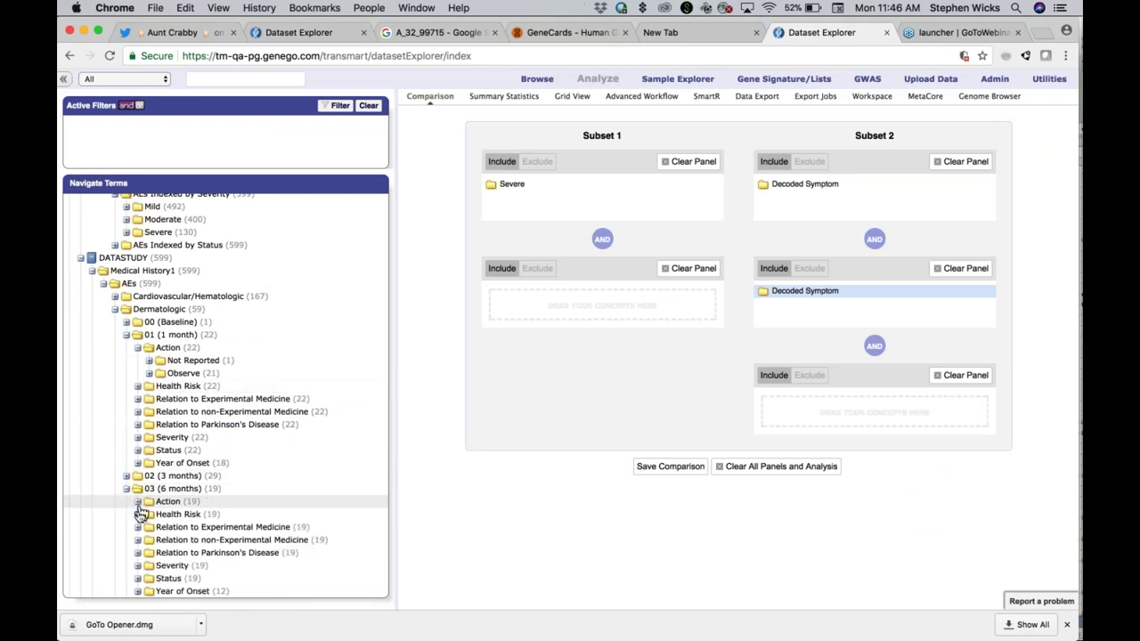
click(137, 501)
scroll(237, 496, down, 2)
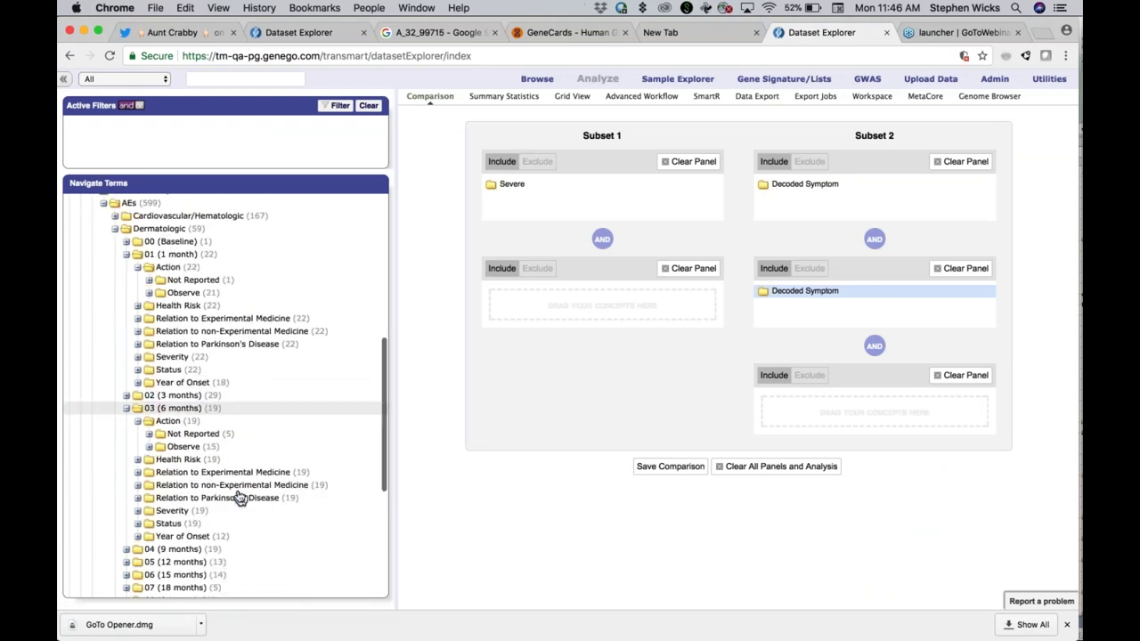
click(127, 545)
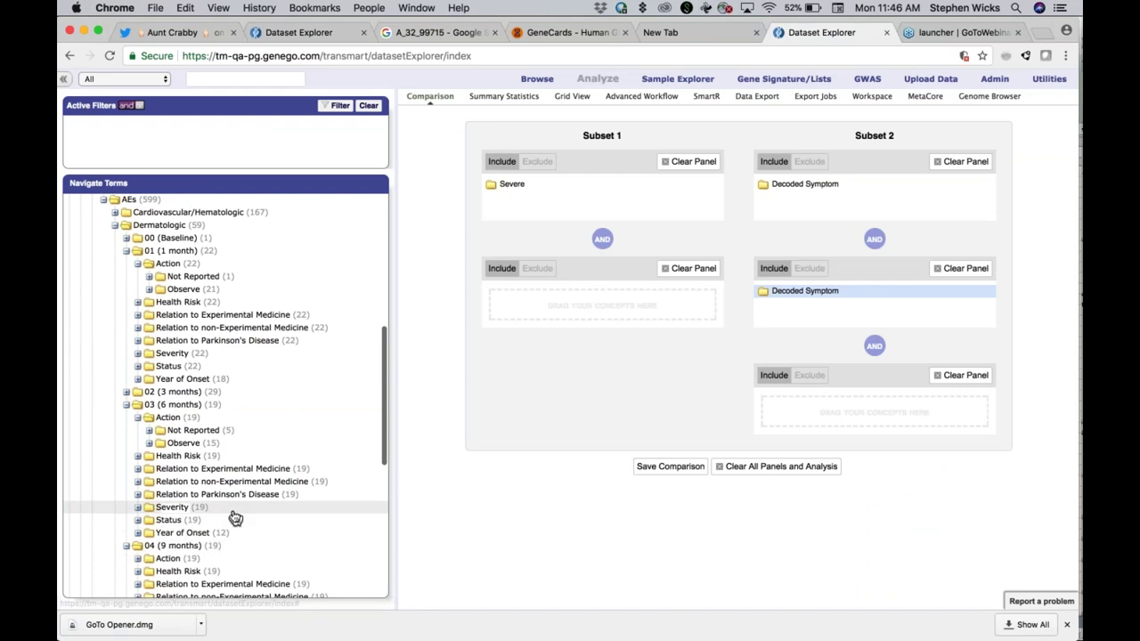
scroll(234, 516, down, 1)
scroll(233, 516, down, 2)
click(138, 459)
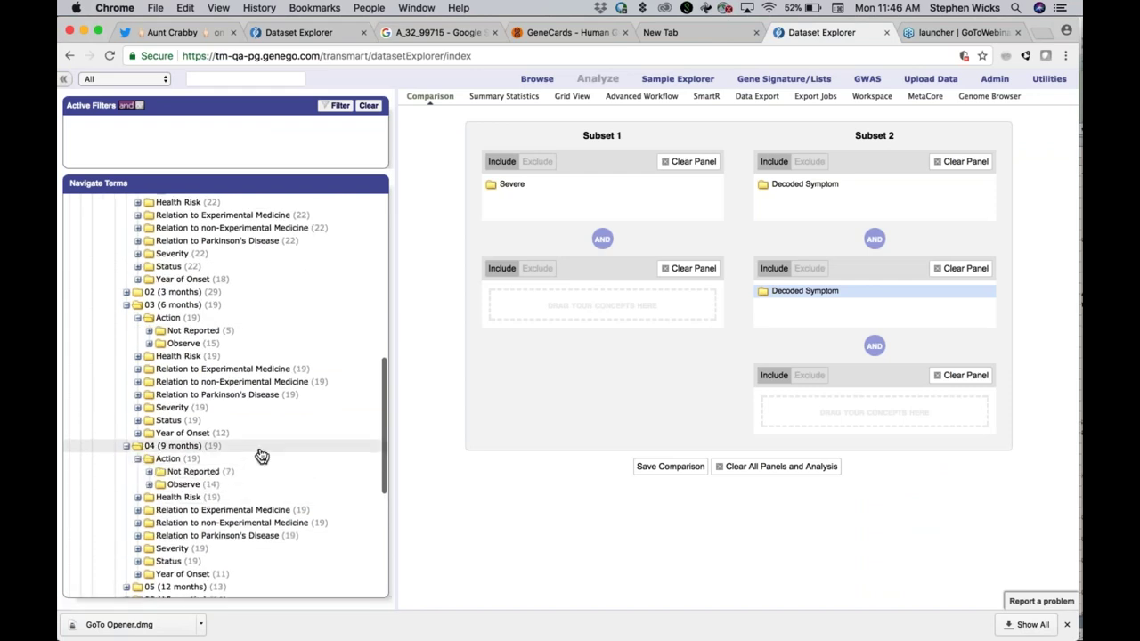
Collapse Dermatologic and expand Cardiovascular/Hematologic under the DATASTUDY AEs folder
scroll(261, 456, up, 6)
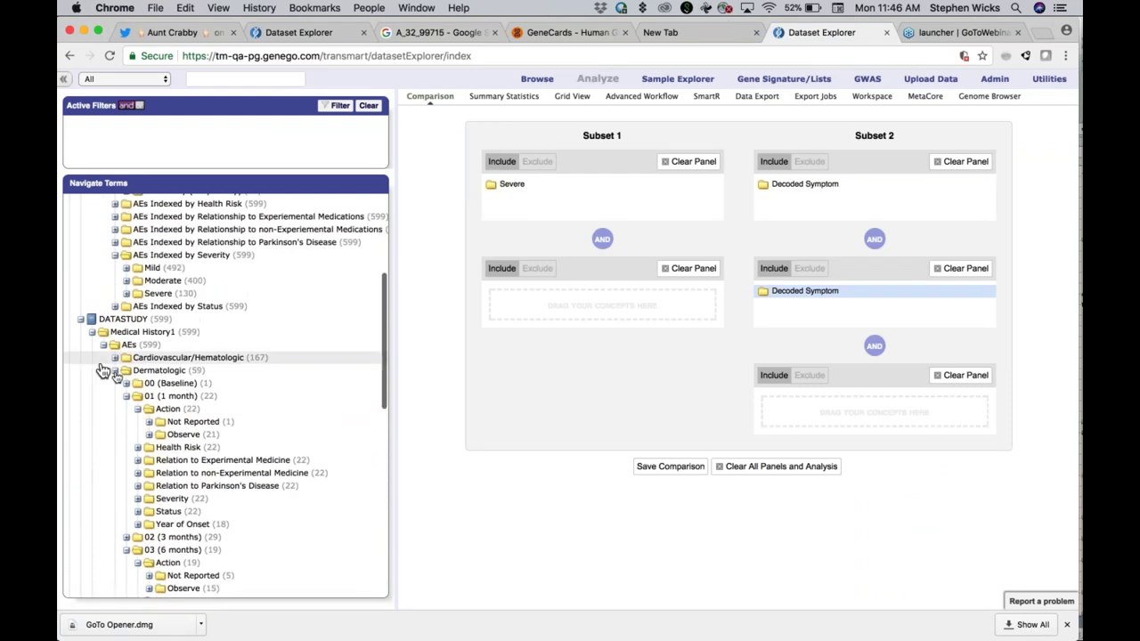
click(115, 372)
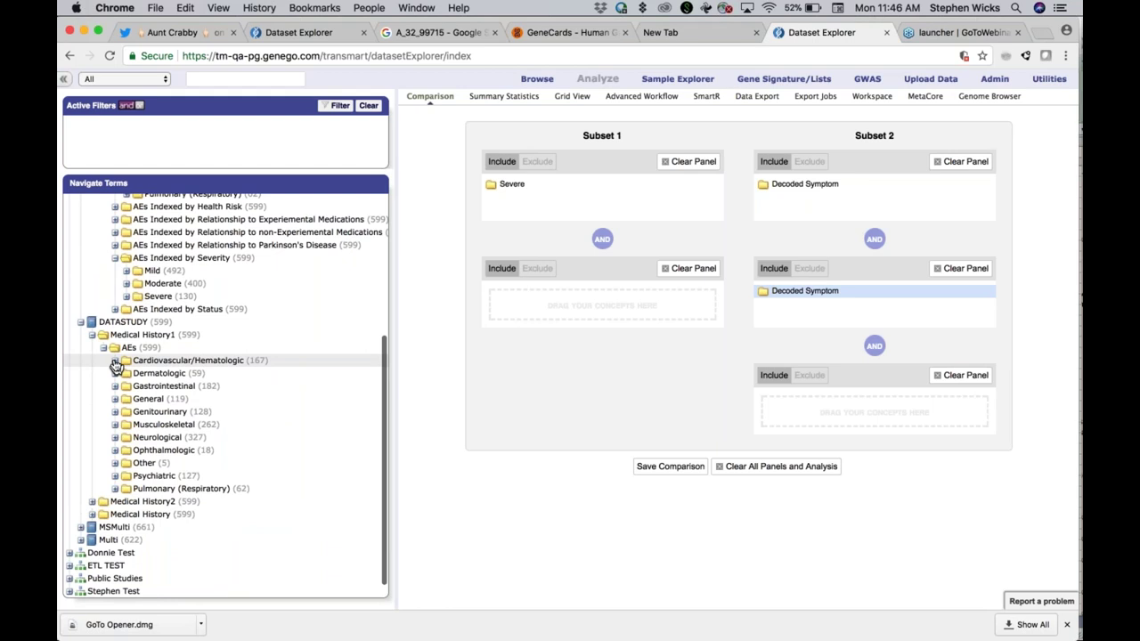
click(114, 361)
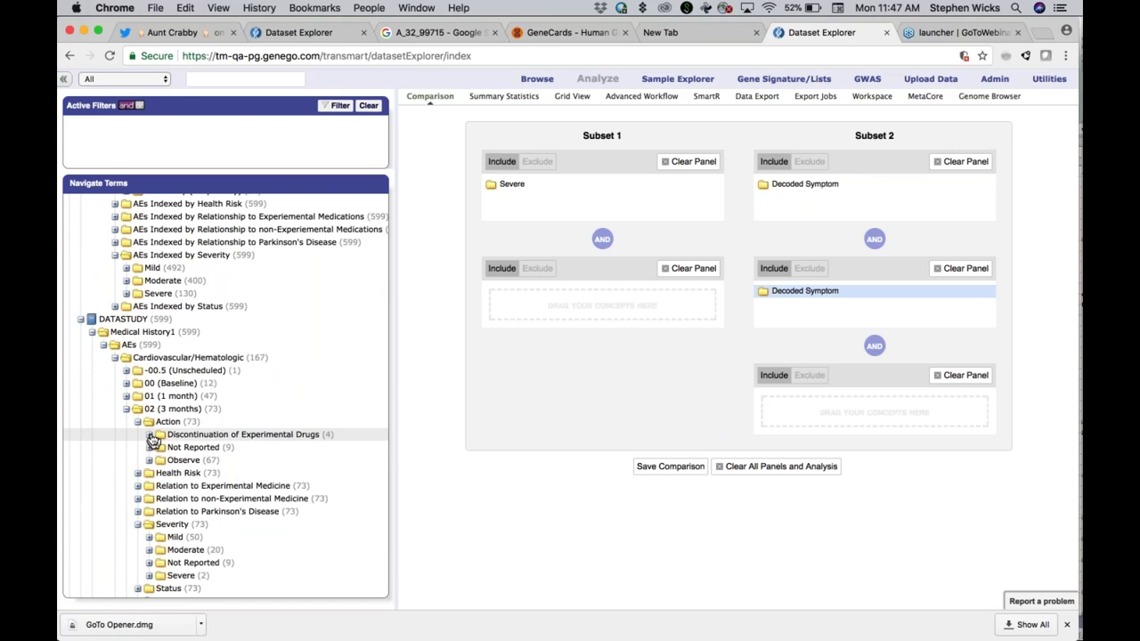
Switch to the DATASTUDY mapping file in Excel and highlight the Action data labels from Observe to Disclosure of Treatment Assignment, D73 to D78
key(super+Tab)
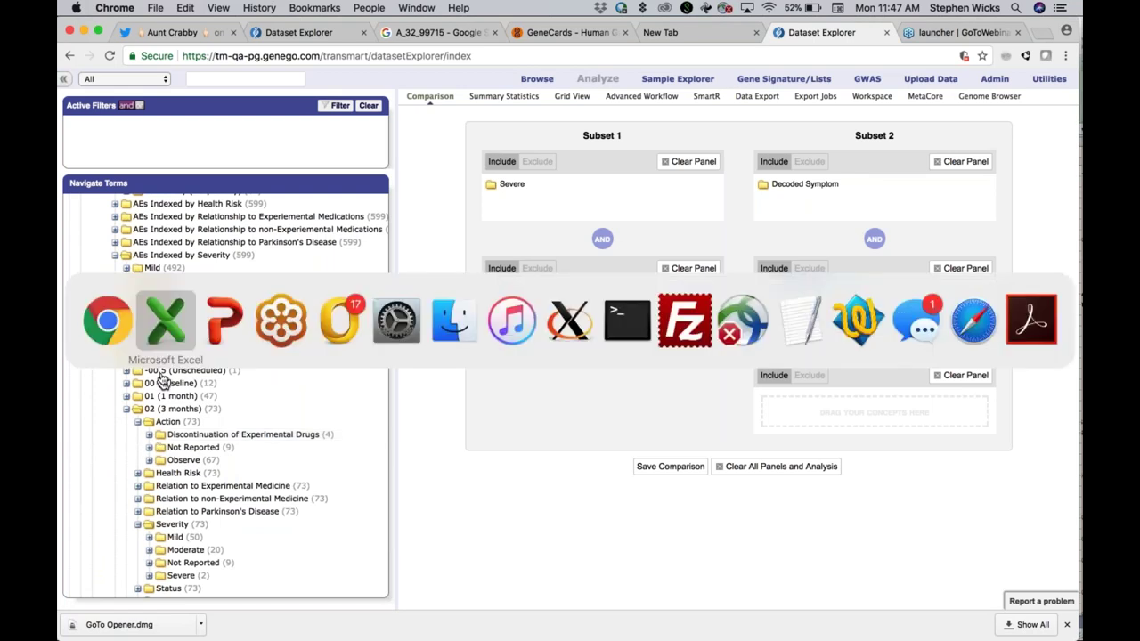
click(166, 326)
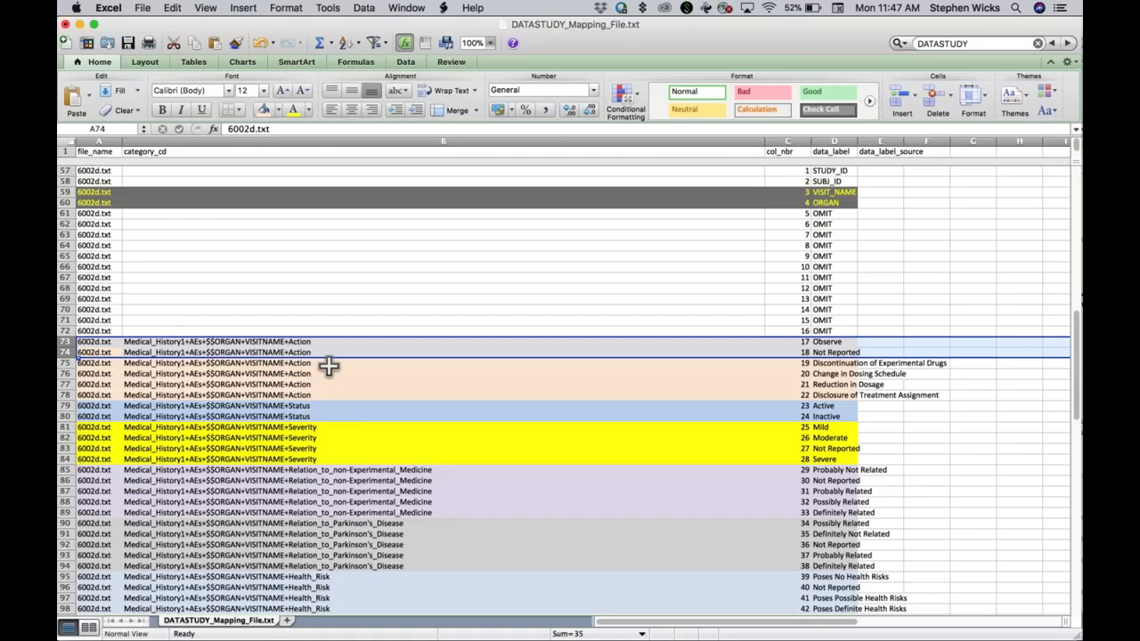
scroll(329, 365, down, 5)
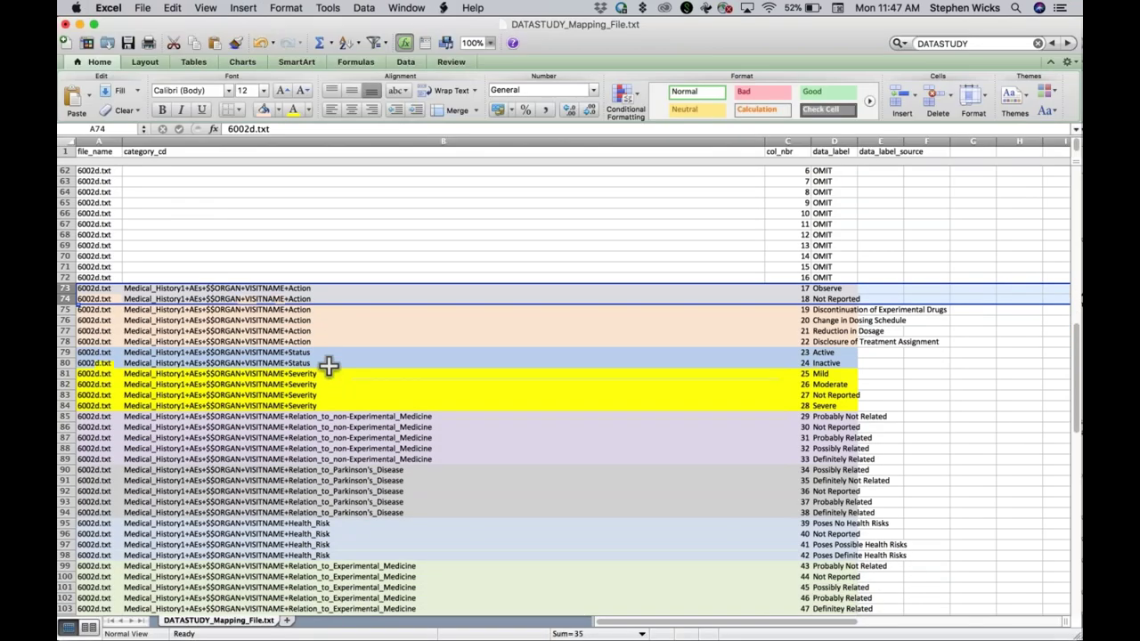
scroll(329, 365, down, 3)
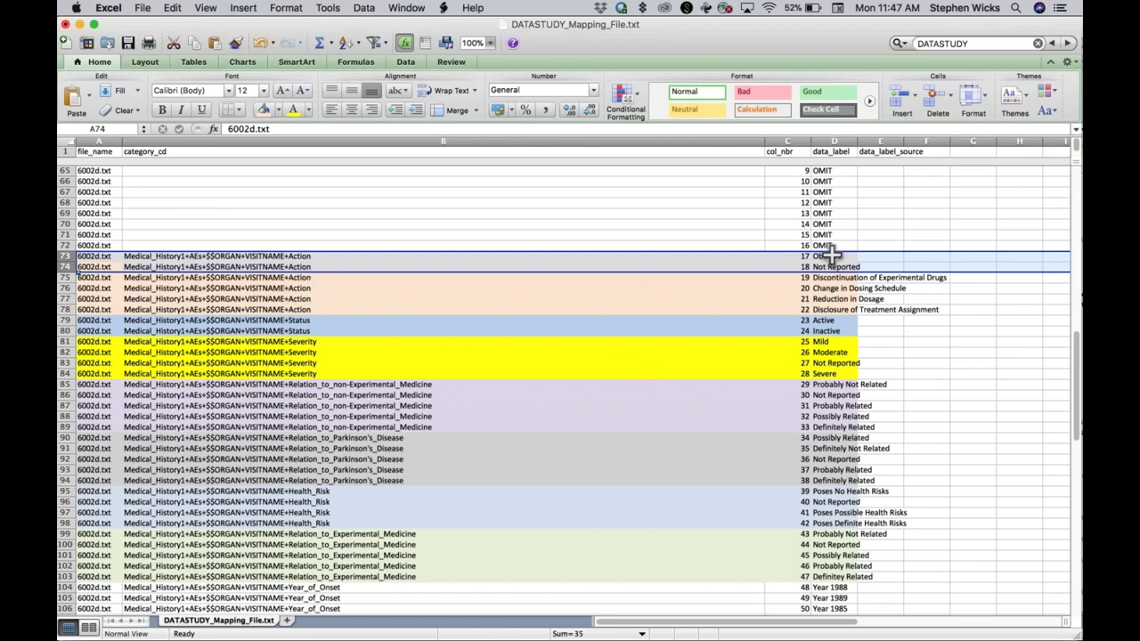
drag(830, 255, 833, 307)
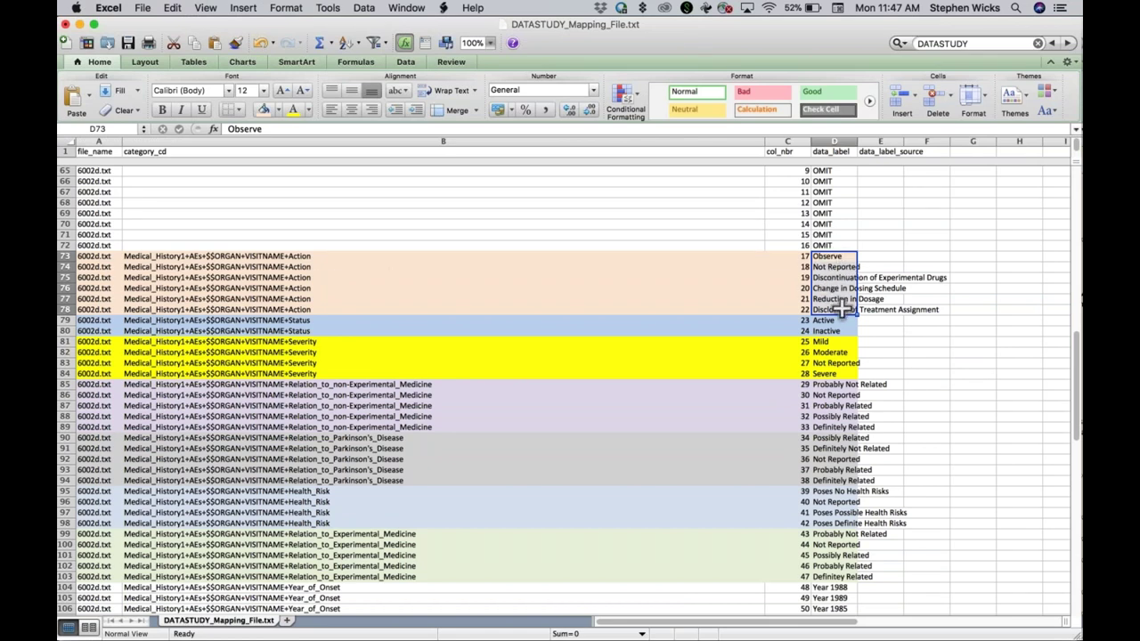
Switch to tranSMART and expand DATADNoOrd's Neurological organ class down to the decoded symptoms of the 01 (1 month) visit
key(super+Tab)
scroll(211, 282, up, 5)
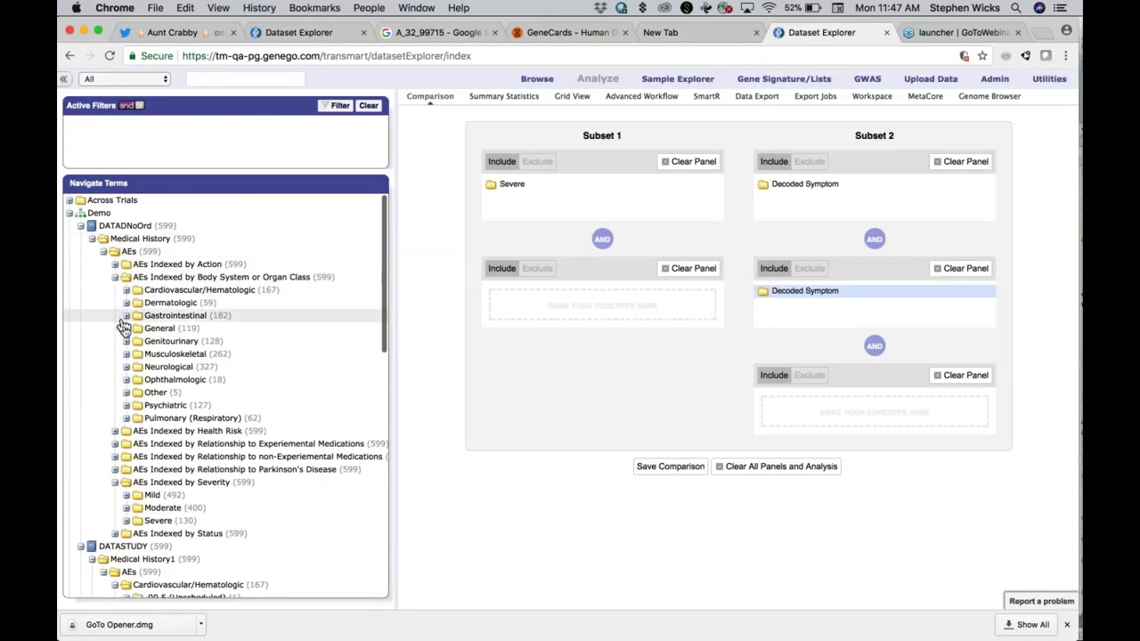
click(126, 367)
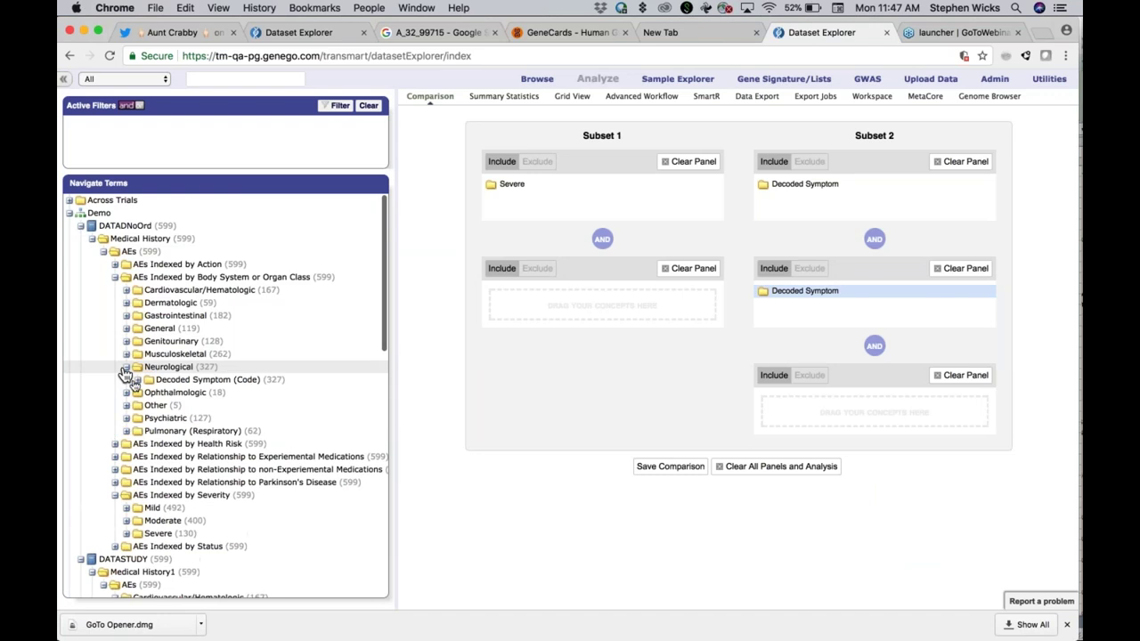
click(138, 380)
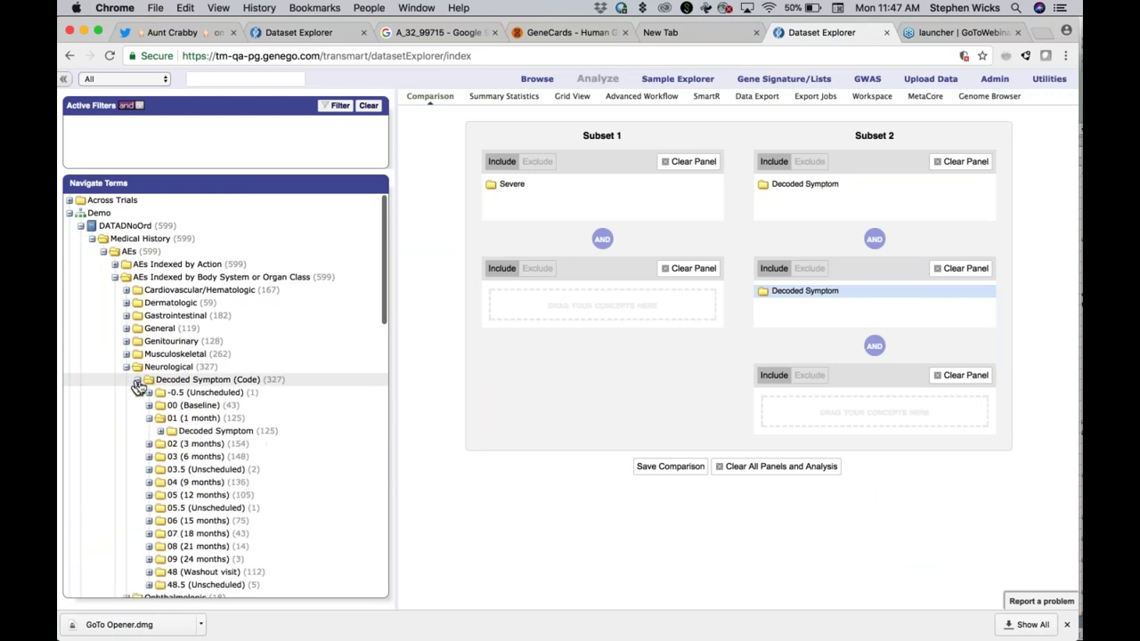
click(160, 431)
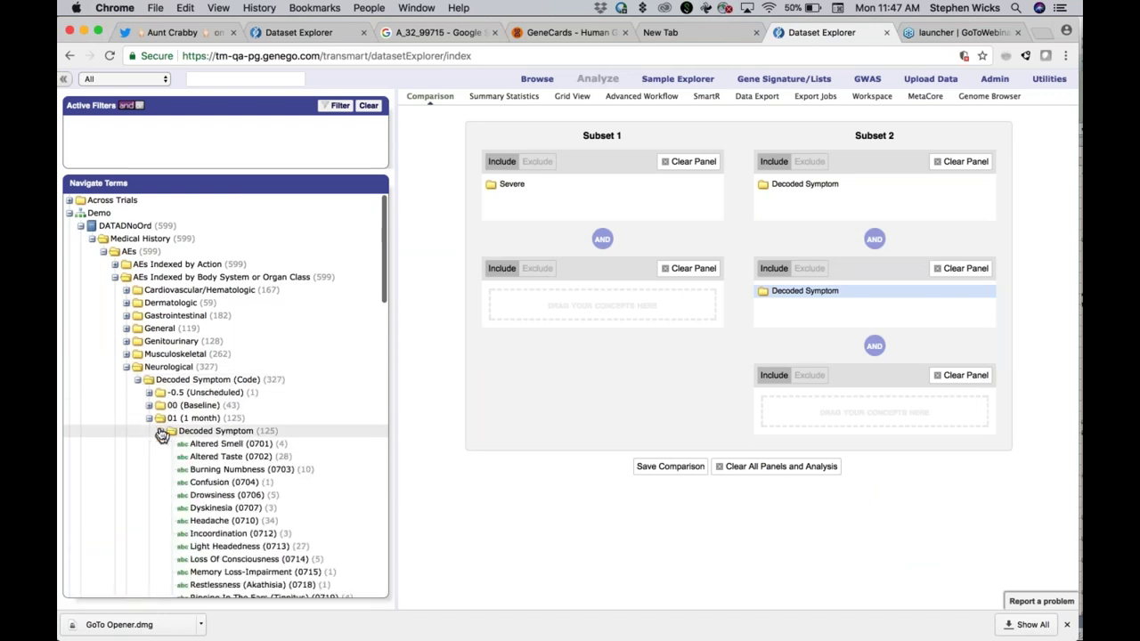
Collapse the Body System and Severity indexes and expand AEs Indexed by Relationship to Experiemental Medications down to Definitey Related's decoded symptoms
click(115, 279)
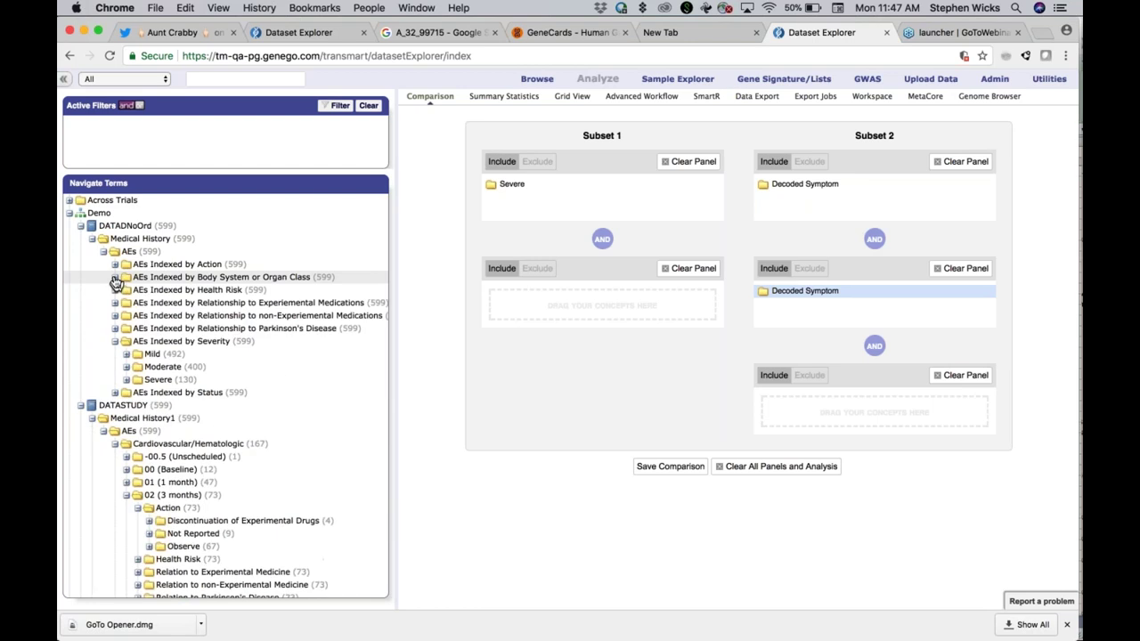
click(115, 343)
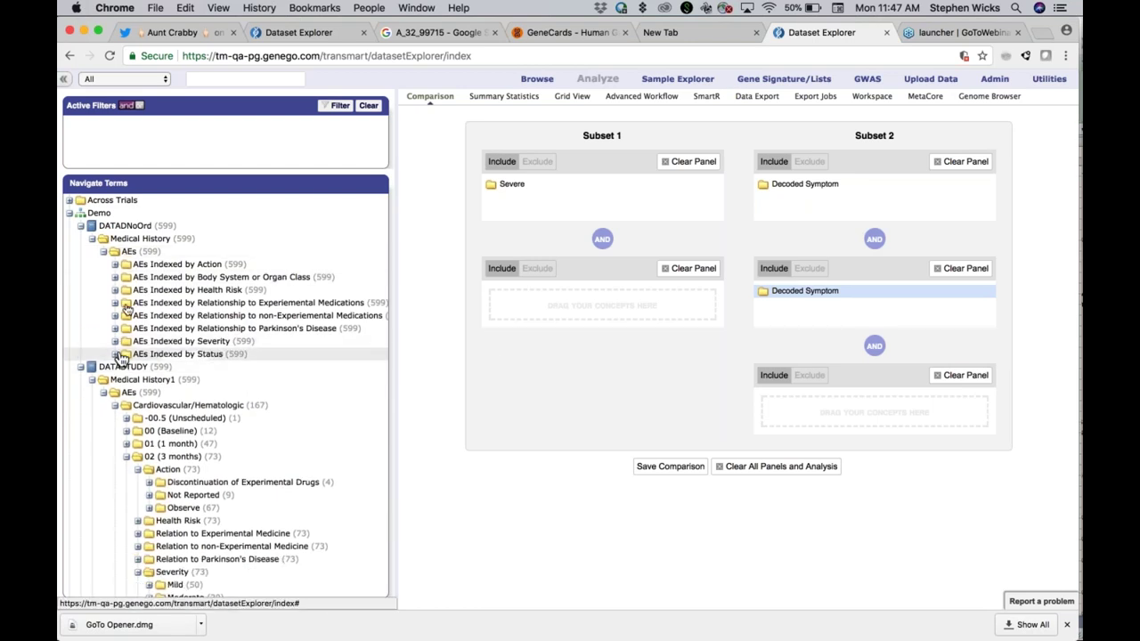
click(115, 304)
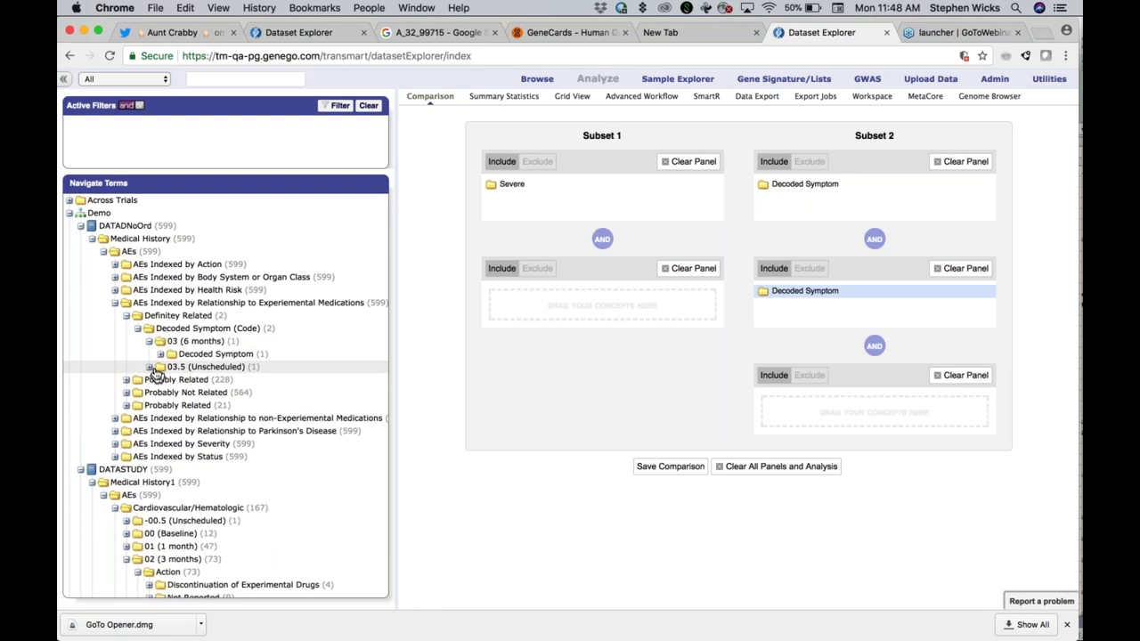
click(161, 354)
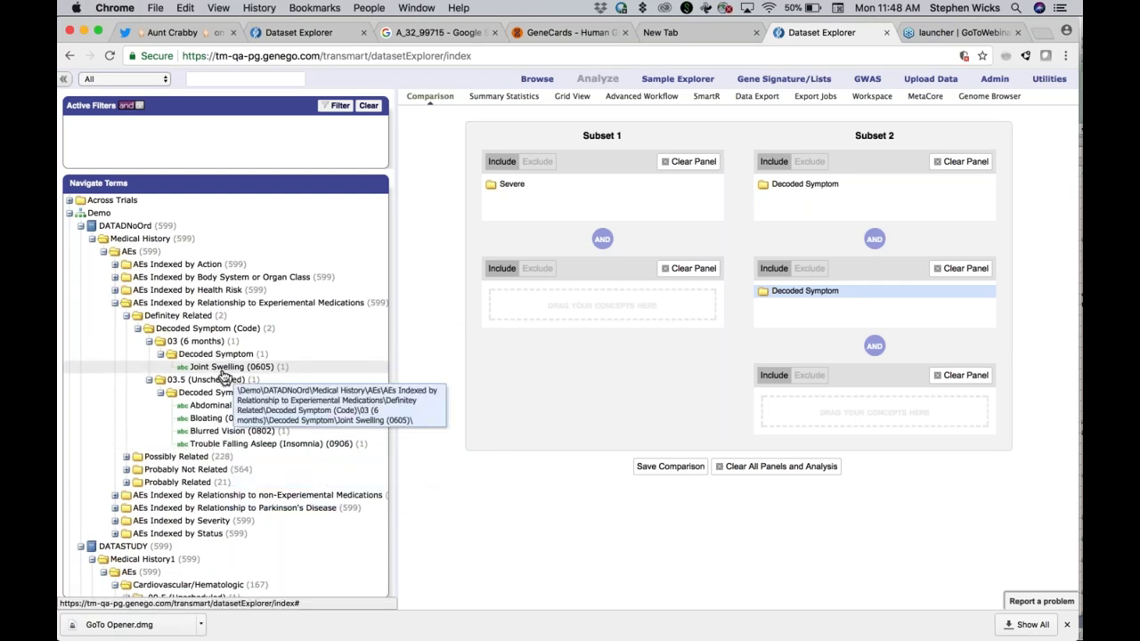
Switch to Excel and bring up the 6002a.txt data file
key(super+Tab)
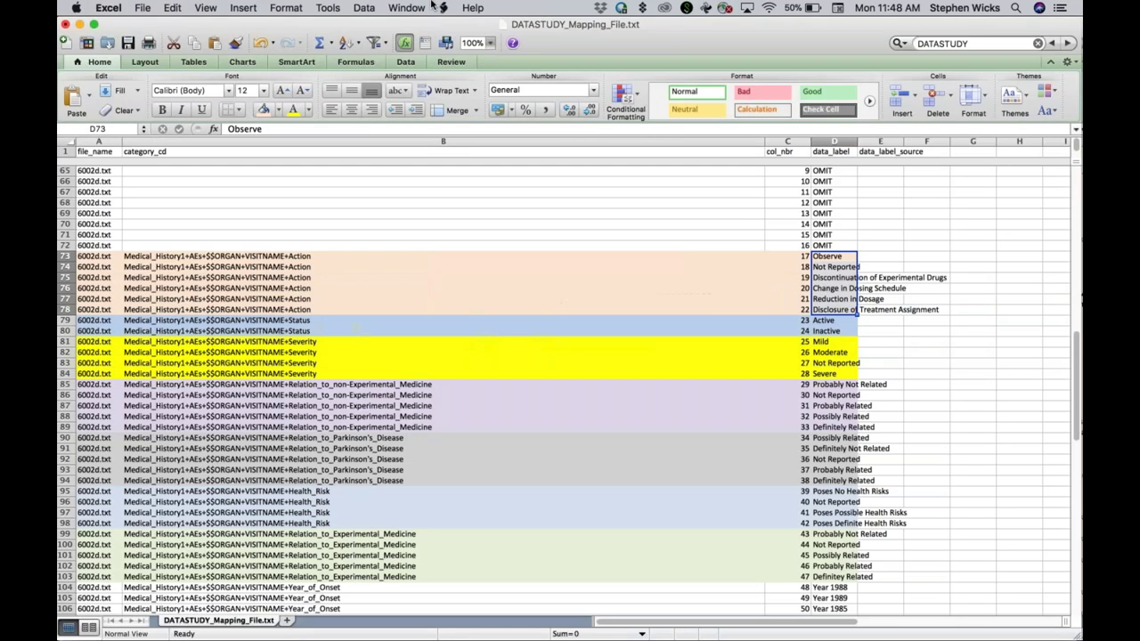
click(409, 7)
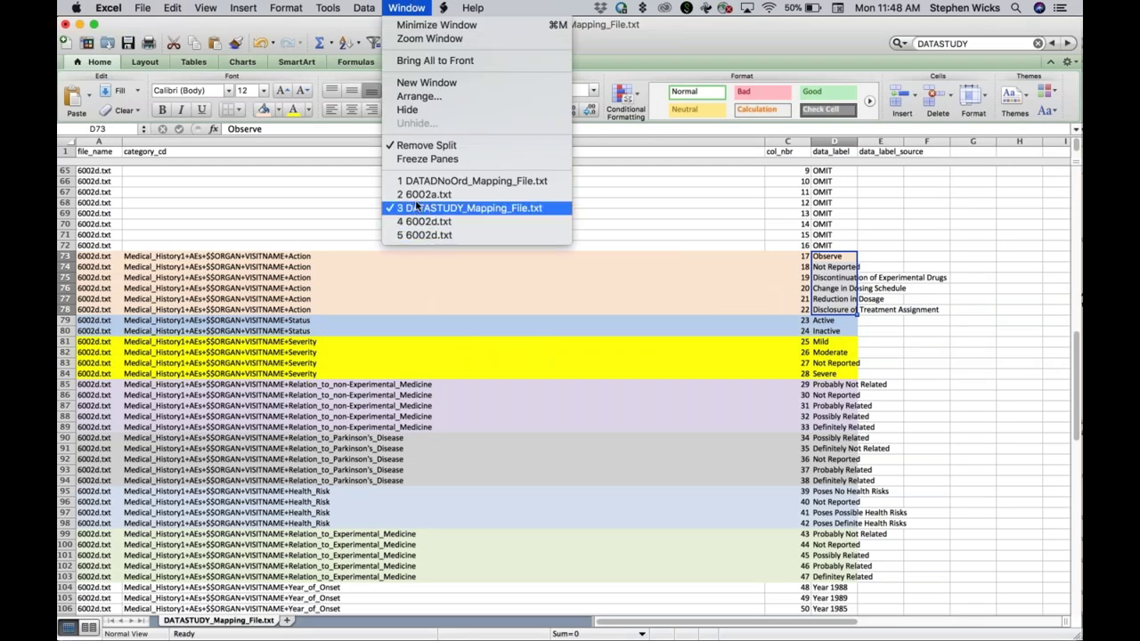
click(457, 195)
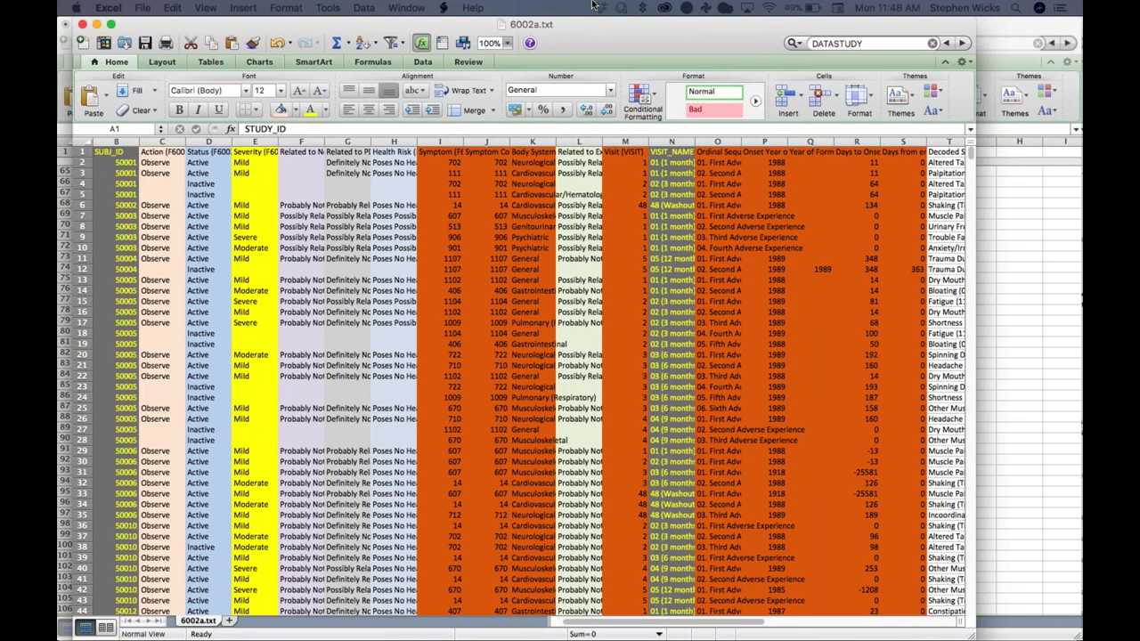
Bring up DATADNoOrd_Mapping_File.txt and examine its category paths for the adverse event indexes
click(406, 7)
click(437, 182)
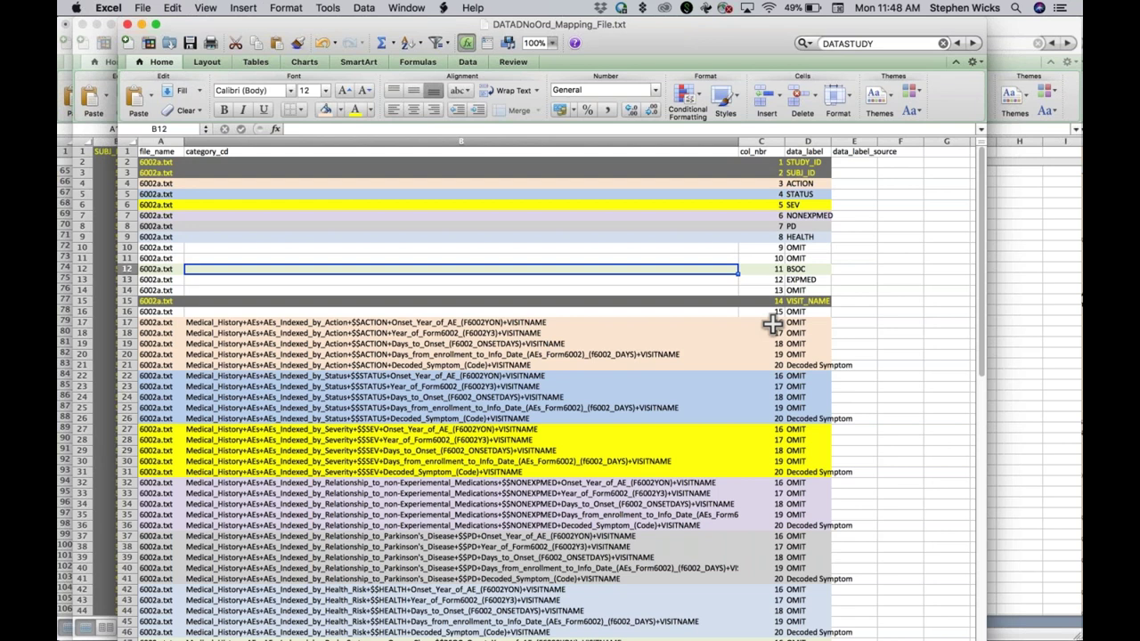
scroll(771, 325, down, 4)
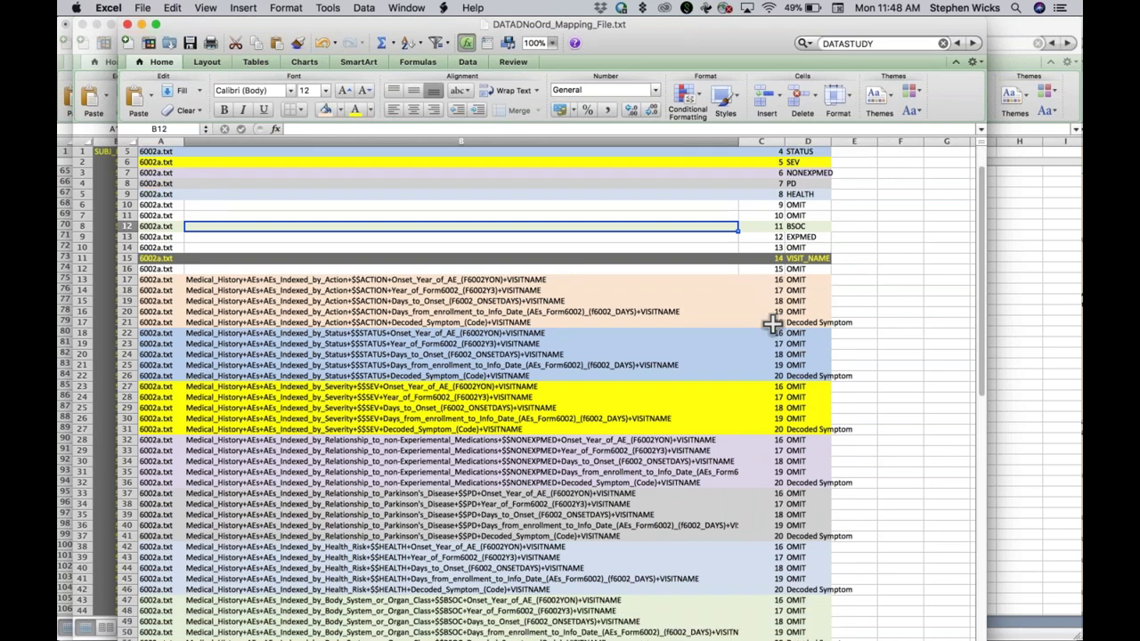
Examine the STUDY_ID, SUBJ_ID and VISIT_NAME rows and the BSOC data label in DATADNoOrd_Mapping_File.txt
scroll(772, 325, down, 1)
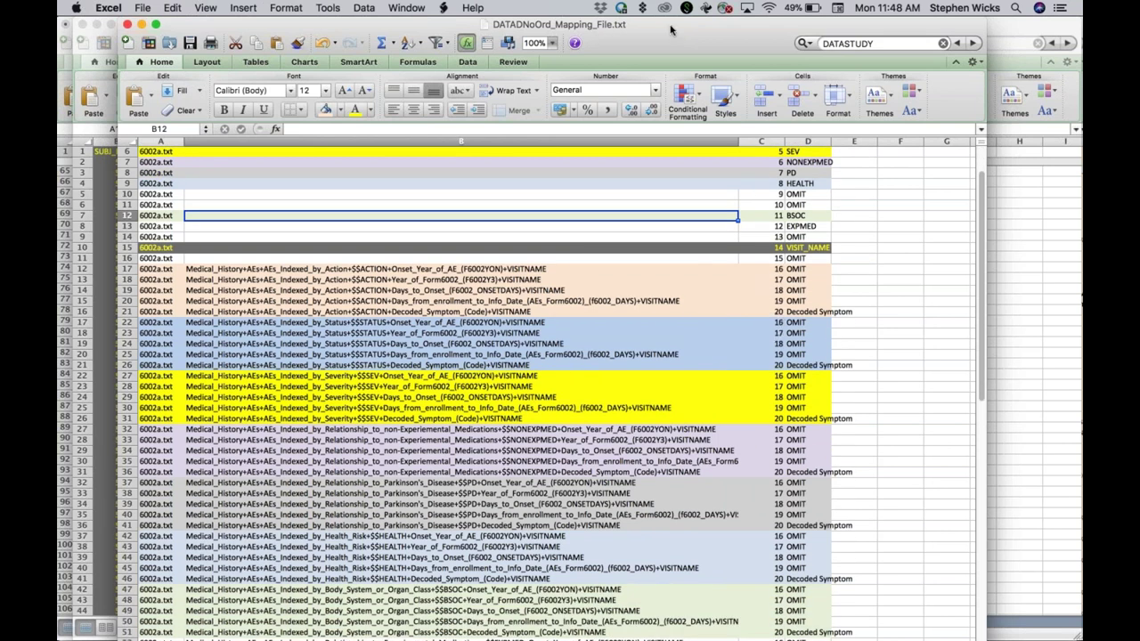
drag(671, 30, 656, 11)
scroll(216, 191, up, 5)
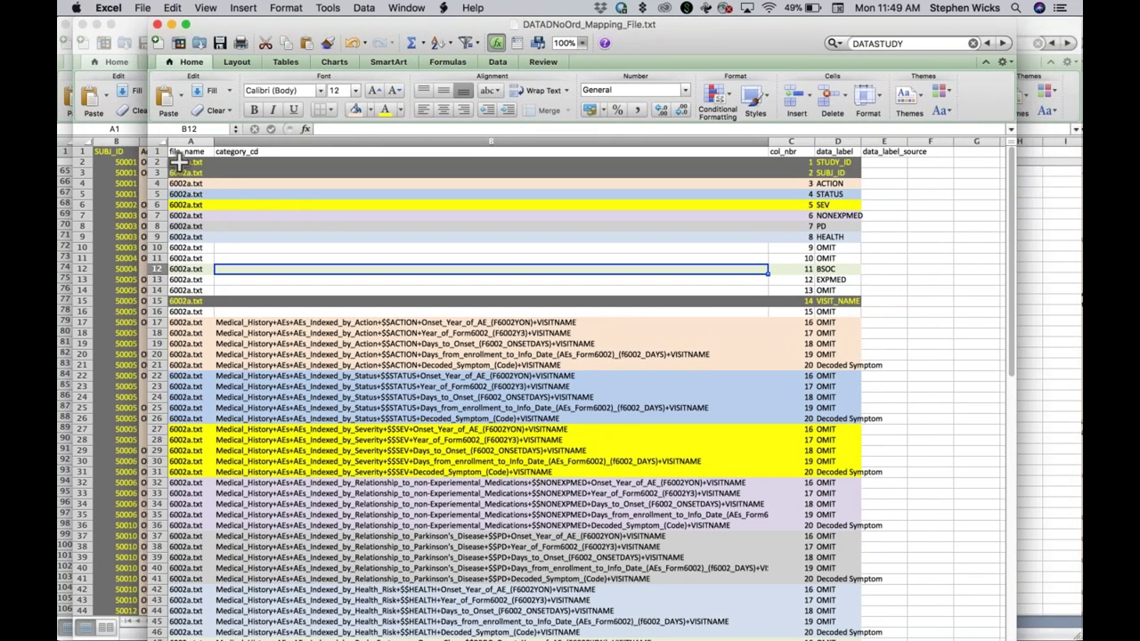
drag(149, 162, 147, 174)
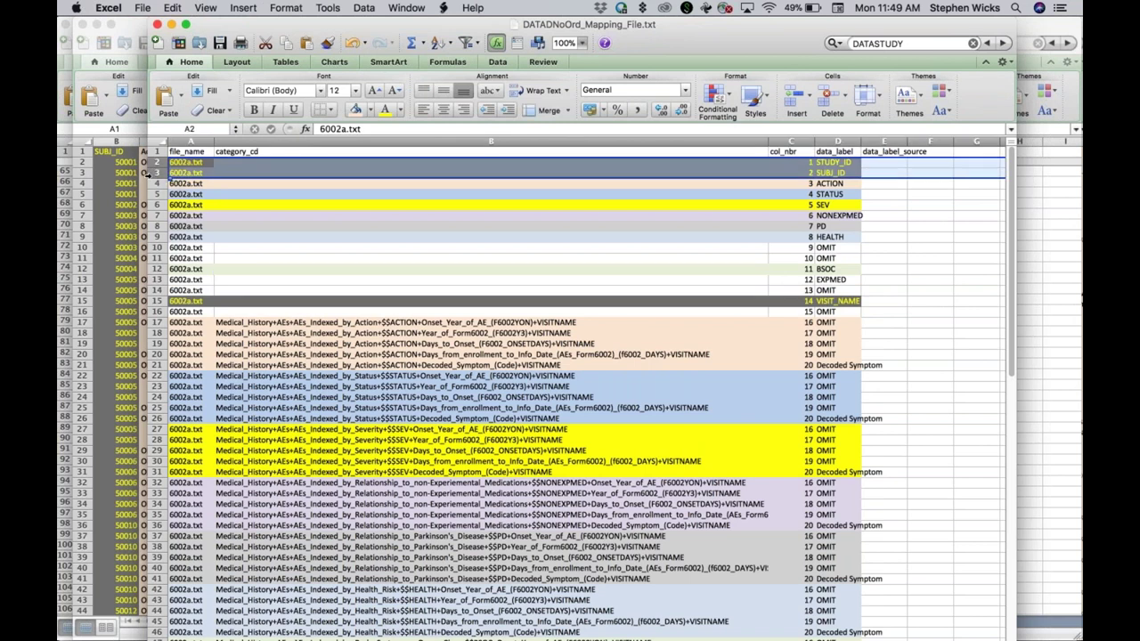
click(152, 301)
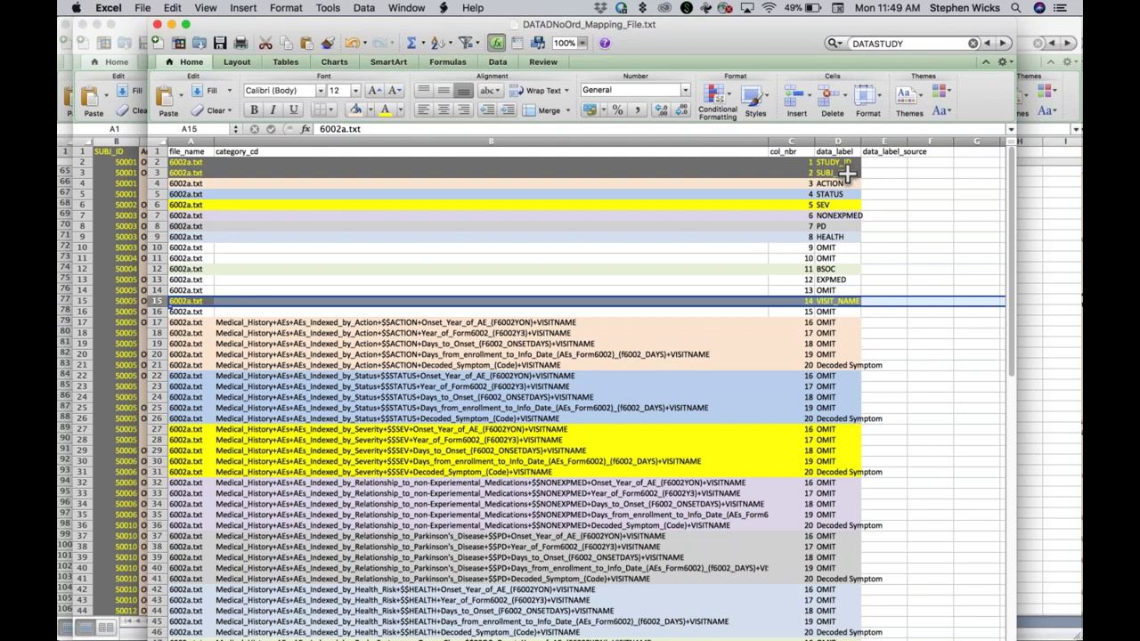
click(837, 268)
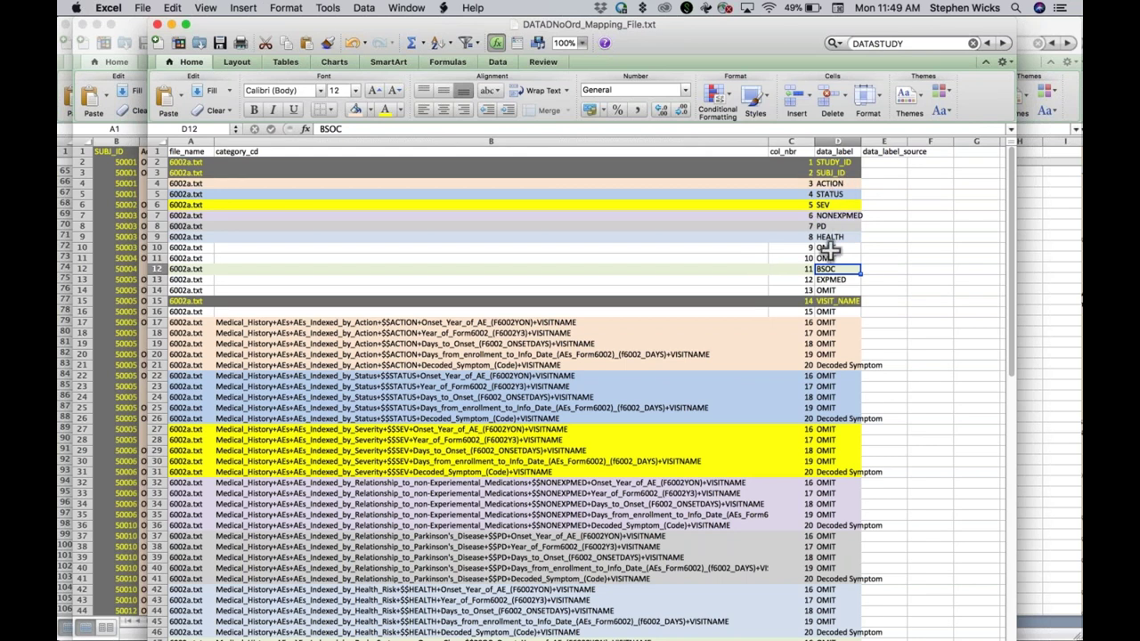
Bring up 6002a.txt and examine its index column headers from Action (F6002ACT) through Related to Exper. Med. (F6002REM)
click(127, 209)
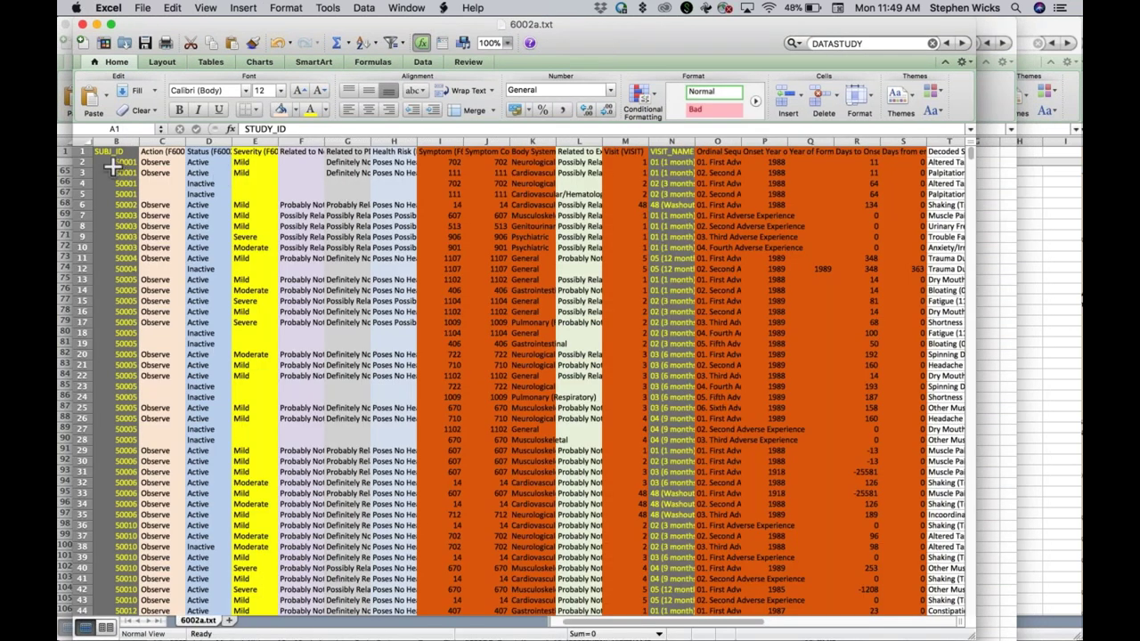
scroll(111, 167, left, 1)
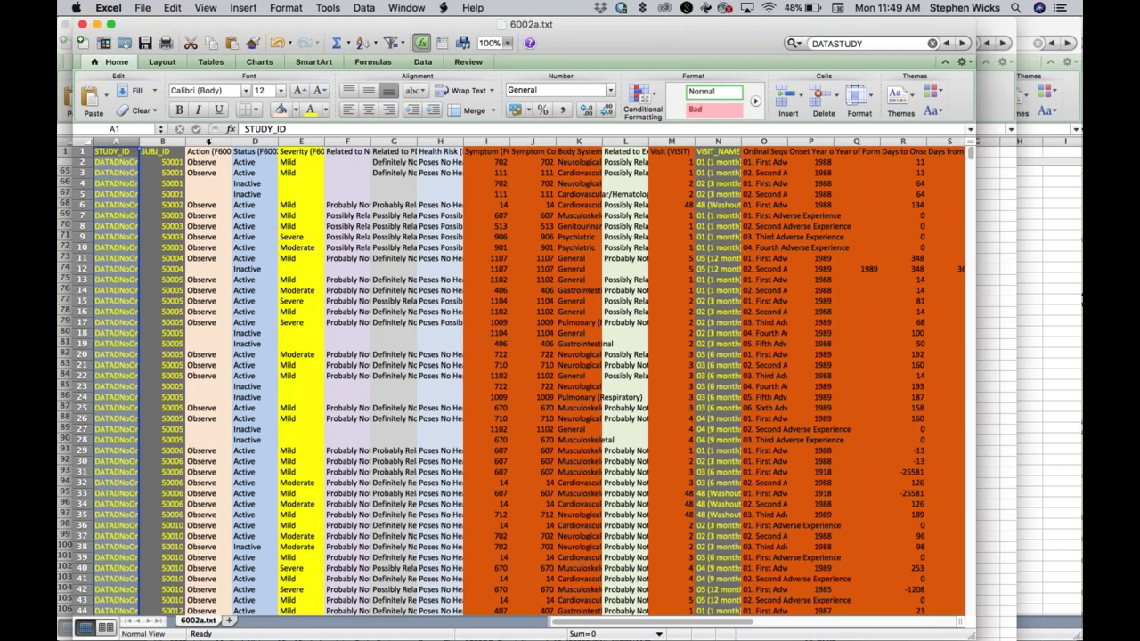
click(208, 141)
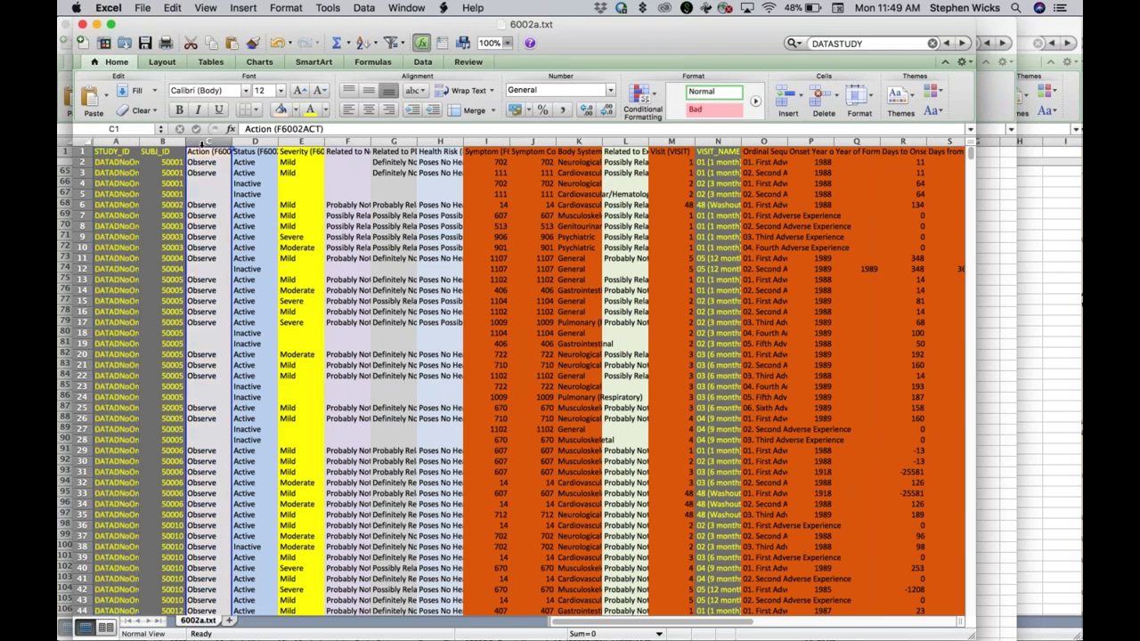
click(255, 143)
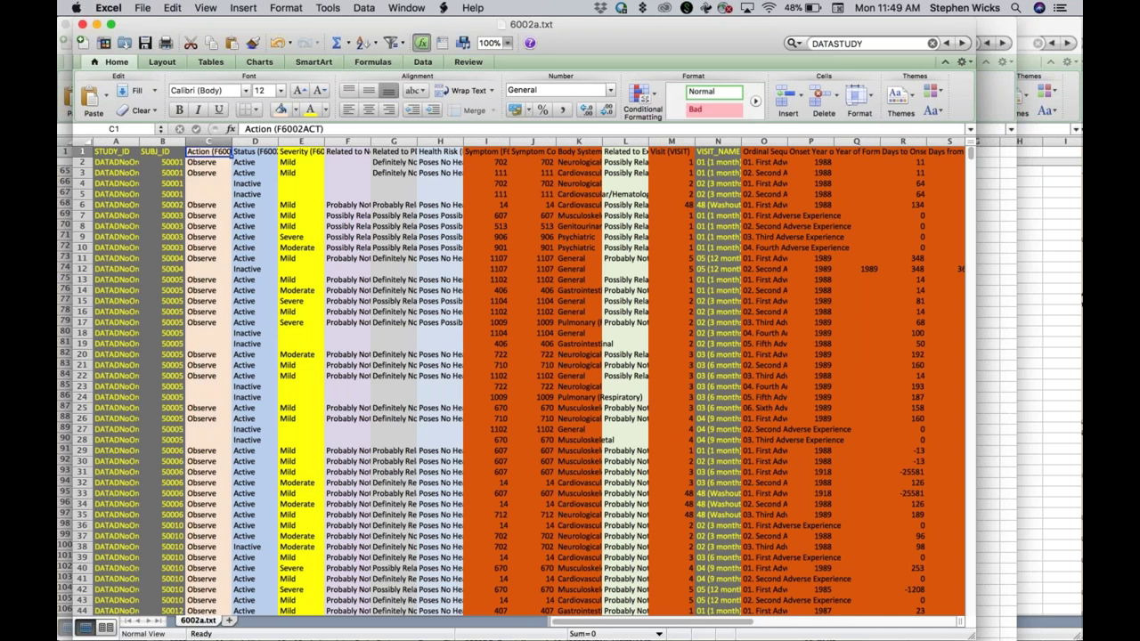
click(294, 152)
click(352, 151)
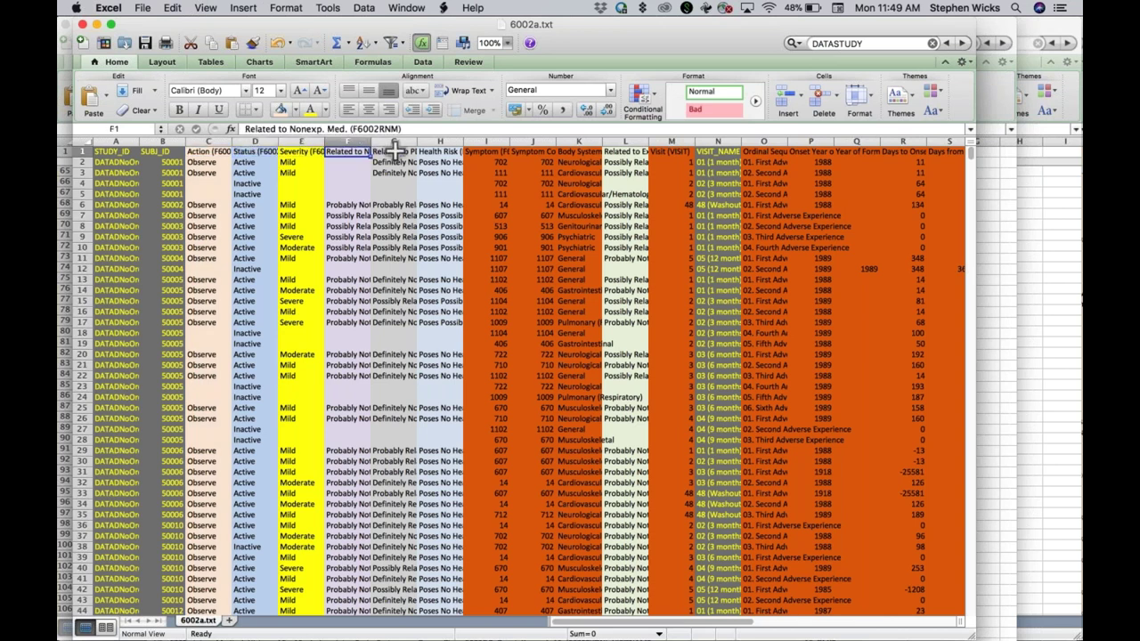
click(394, 153)
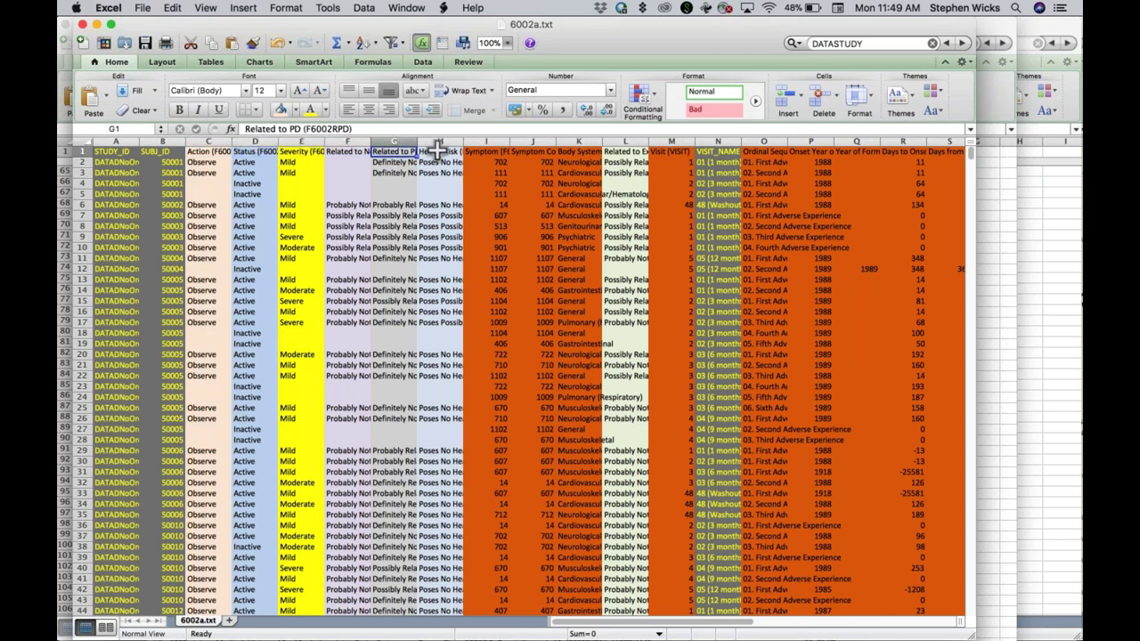
click(438, 151)
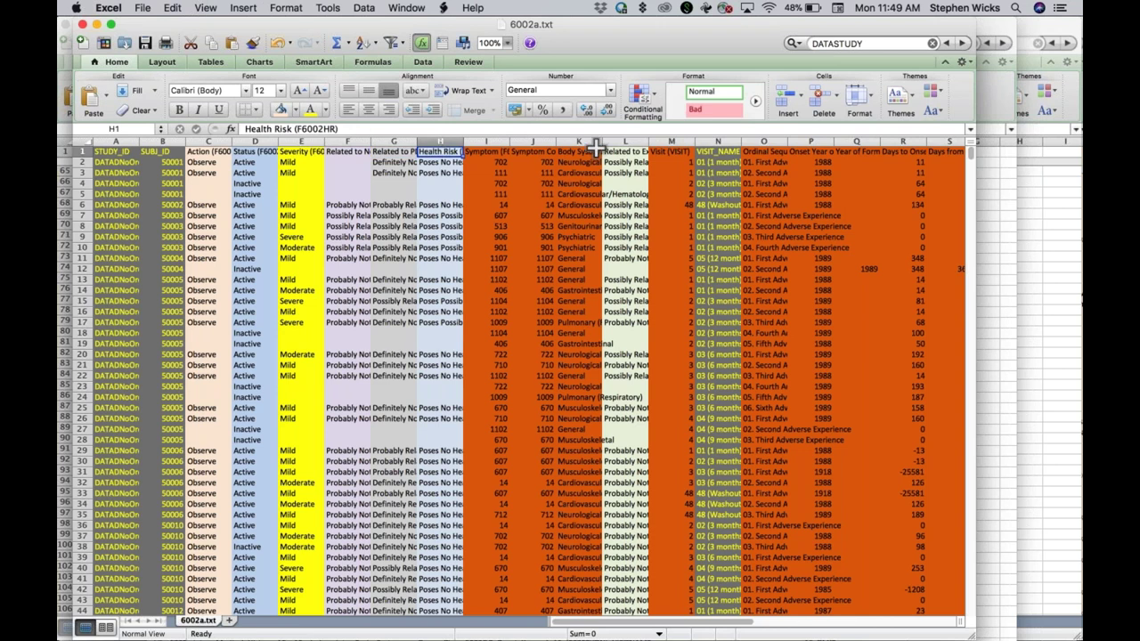
click(635, 152)
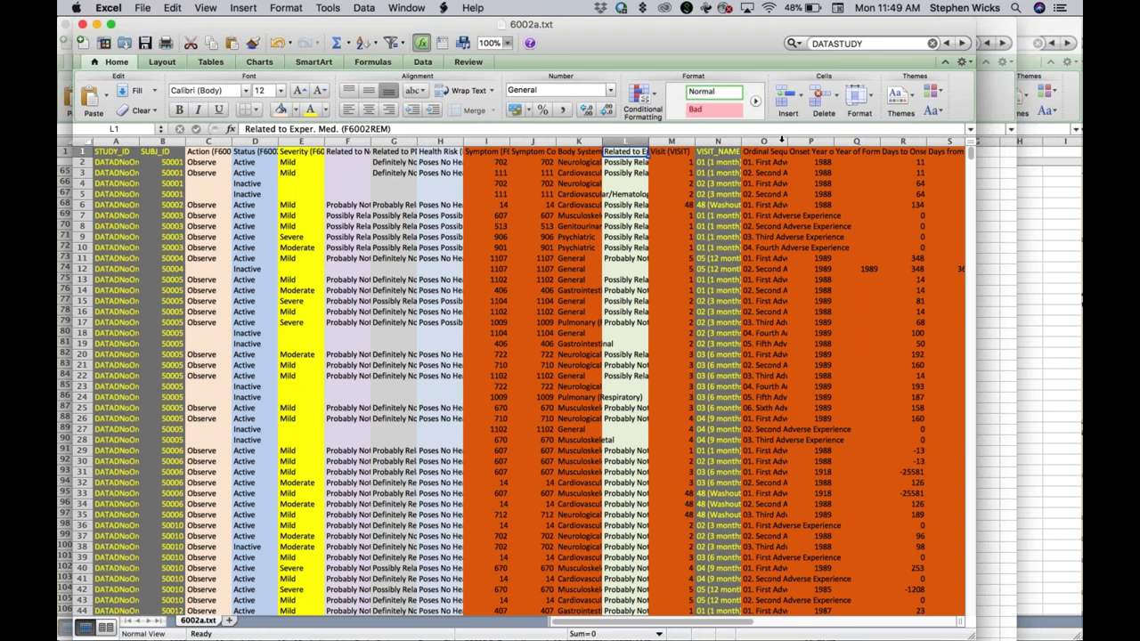
Hide the Symptom (F6002SYM) through Body System columns and the Visit (VISIT) column in 6002a.txt
drag(486, 140, 577, 140)
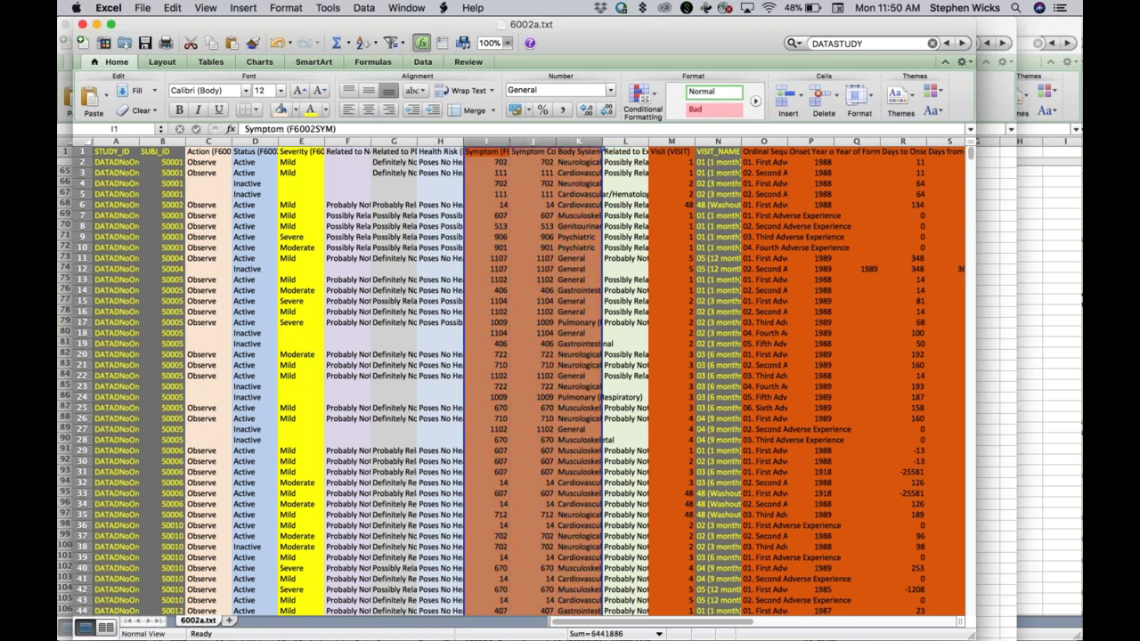
click(285, 8)
mouse_move(299, 53)
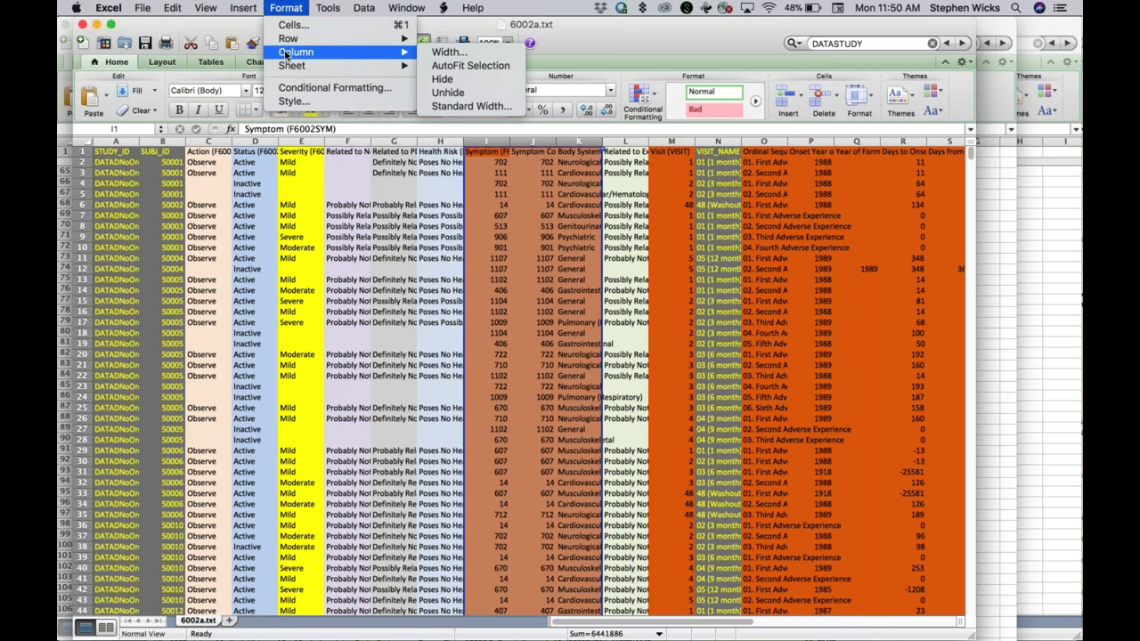
click(479, 82)
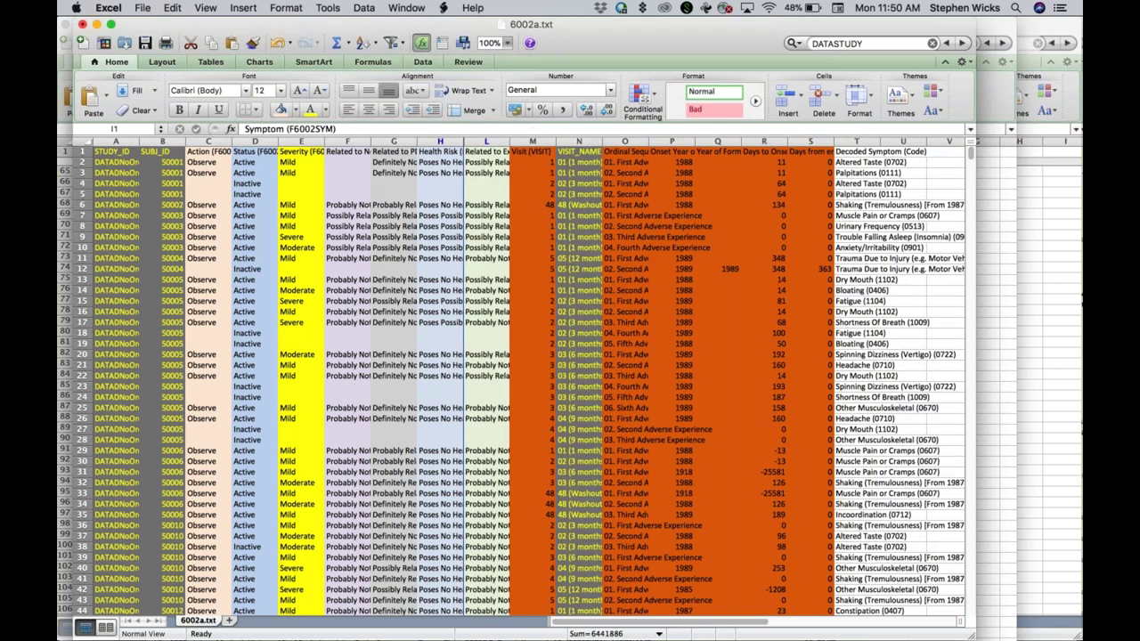
click(532, 142)
click(286, 8)
mouse_move(291, 52)
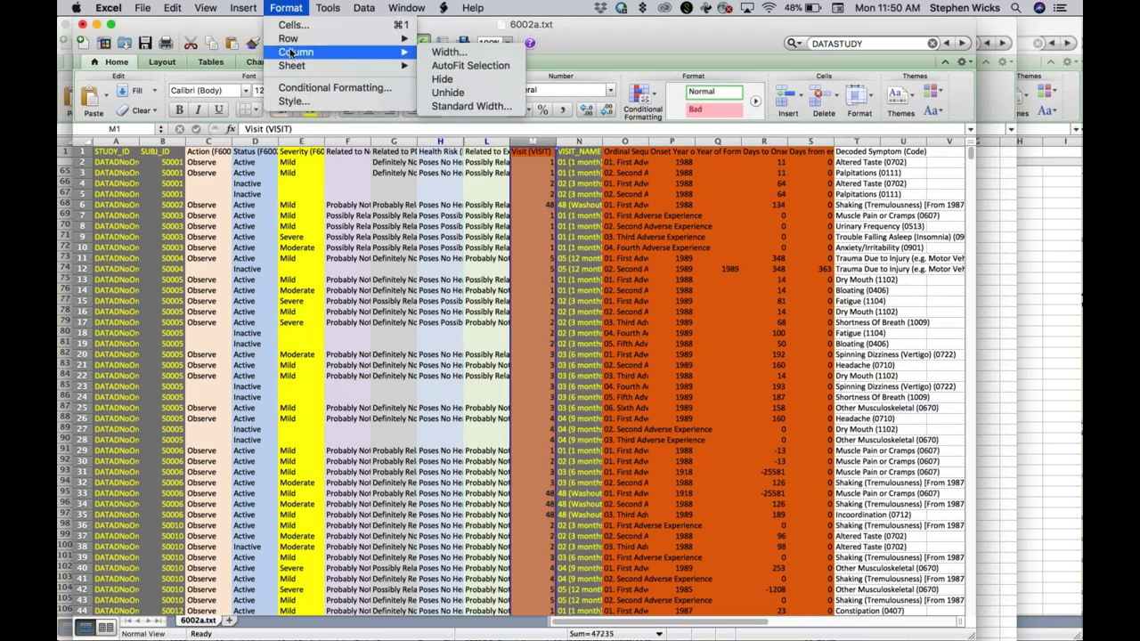
click(479, 82)
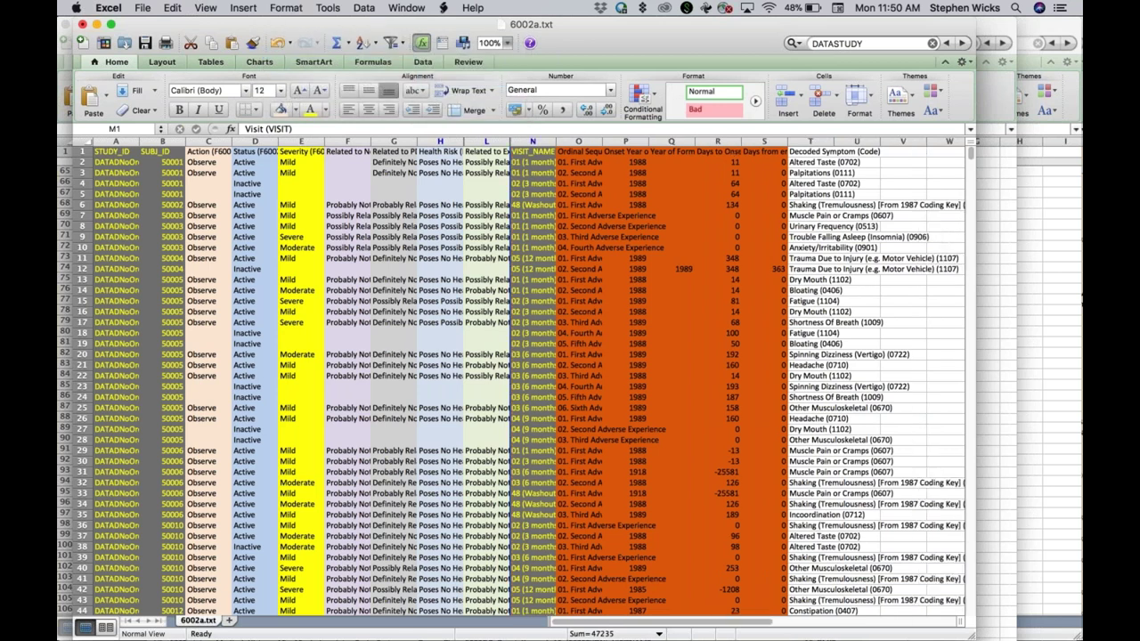
Hide columns O to S, starting with Ordinal Sequence of Adverse Experiences, and select the Decoded Symptom (Code) header
drag(581, 140, 765, 138)
click(286, 8)
mouse_move(298, 52)
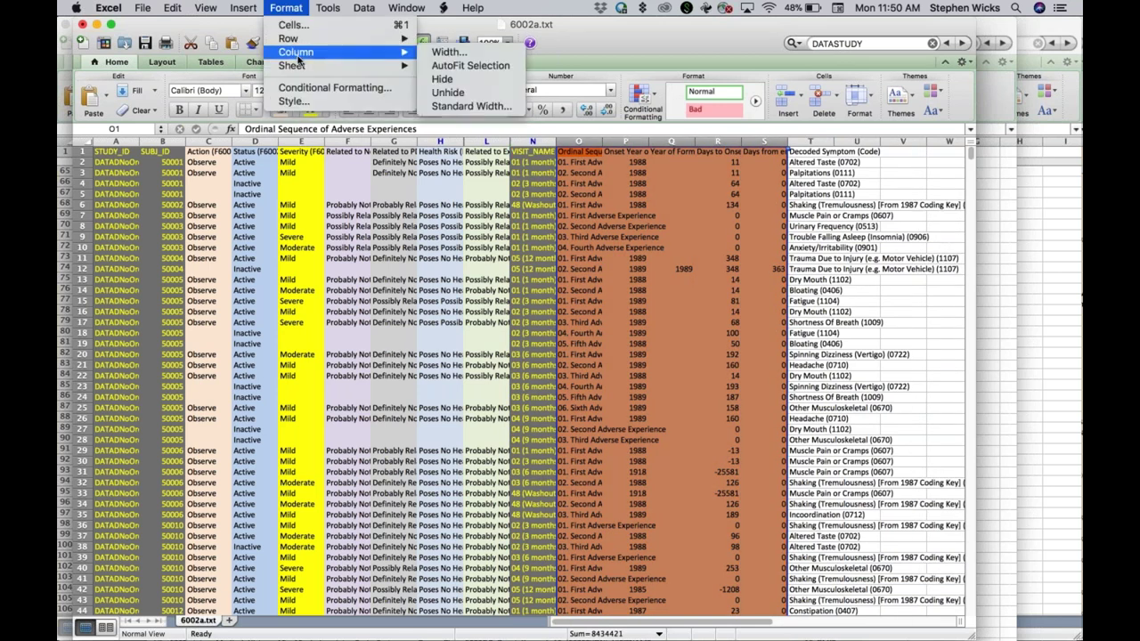
click(442, 79)
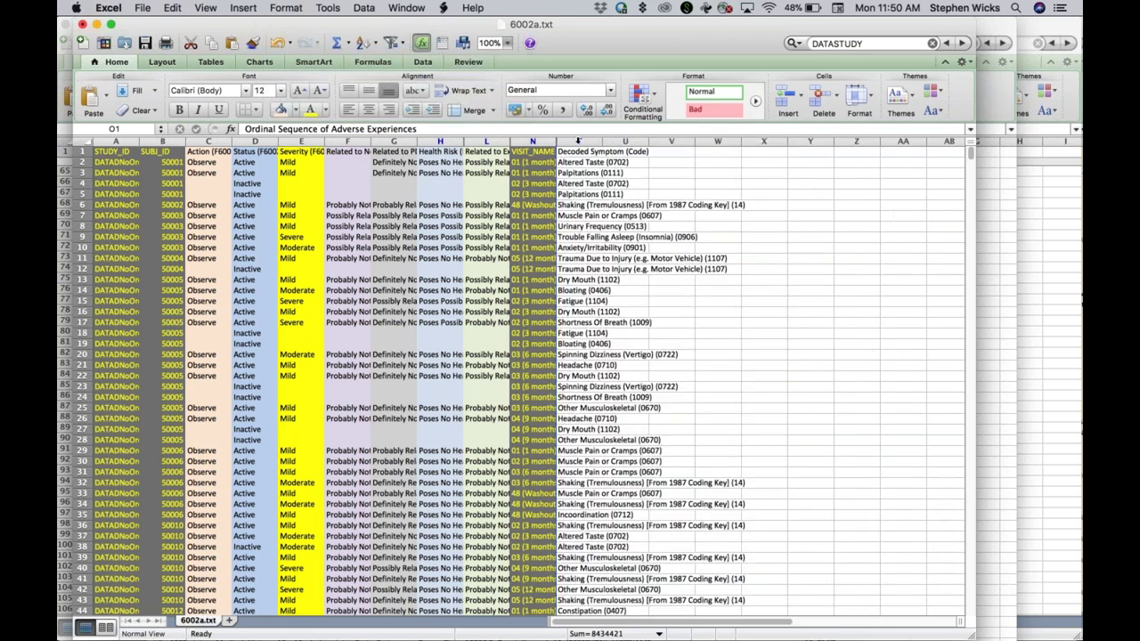
click(579, 141)
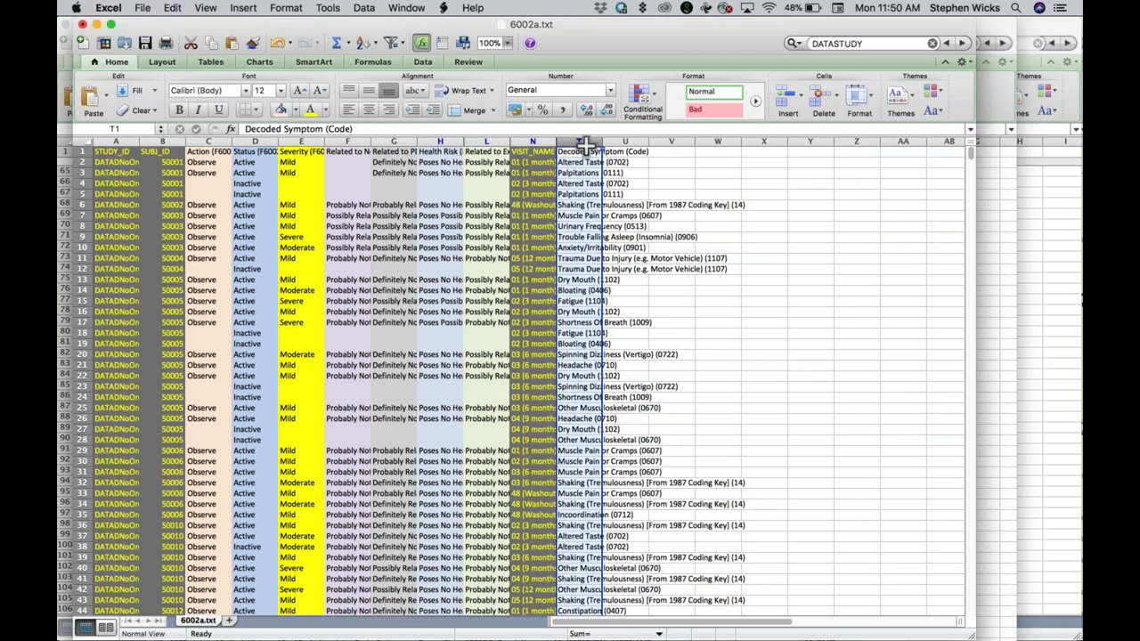
click(580, 151)
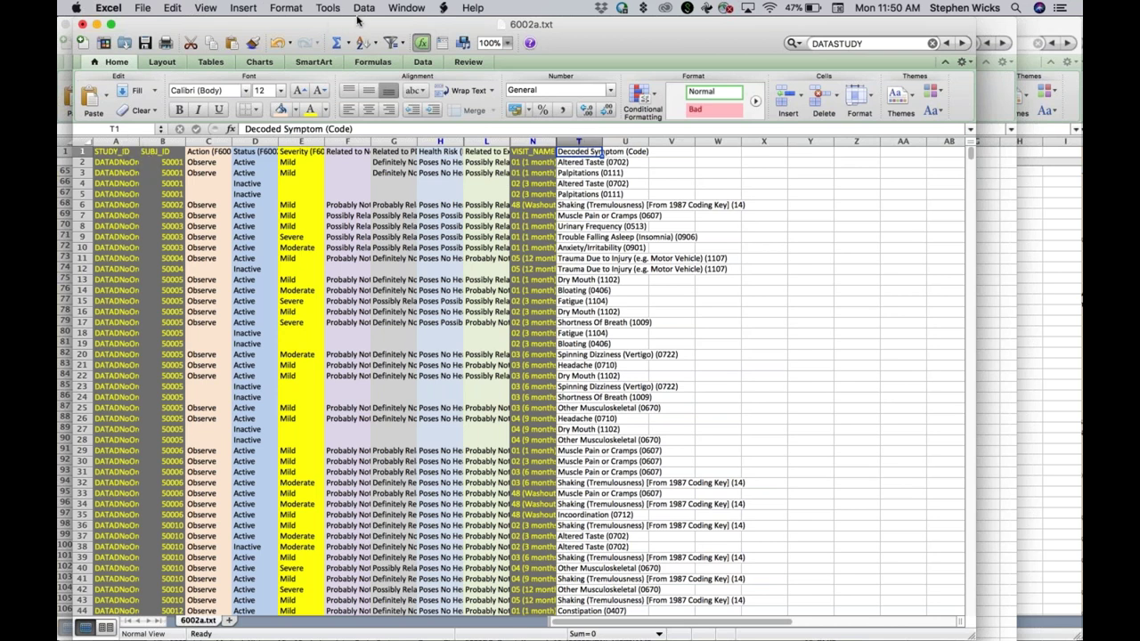
Move the 6002a.txt window aside and select column numbers 1 to 20 in DATADNoOrd_Mapping_File.txt
drag(358, 17, 459, 18)
click(169, 227)
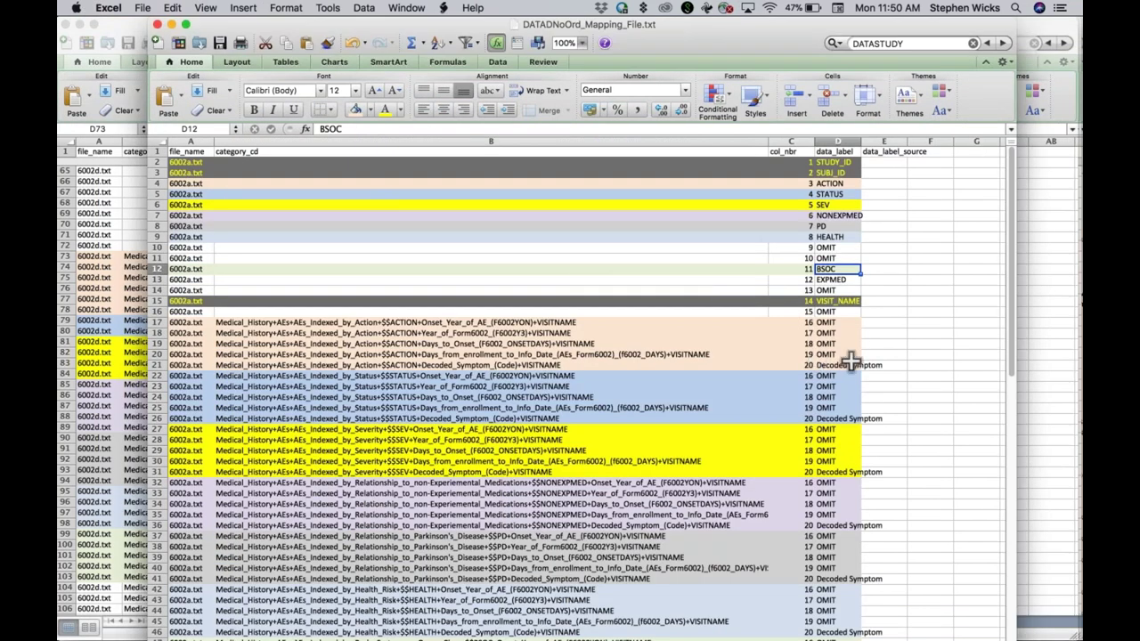
drag(806, 365, 796, 161)
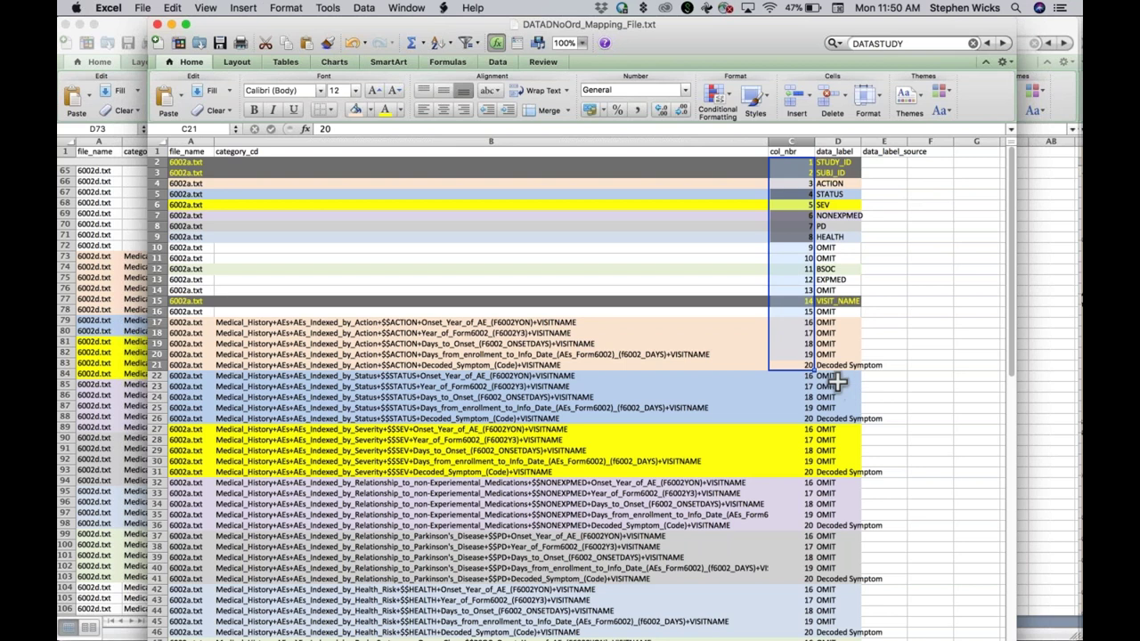
scroll(891, 394, down, 4)
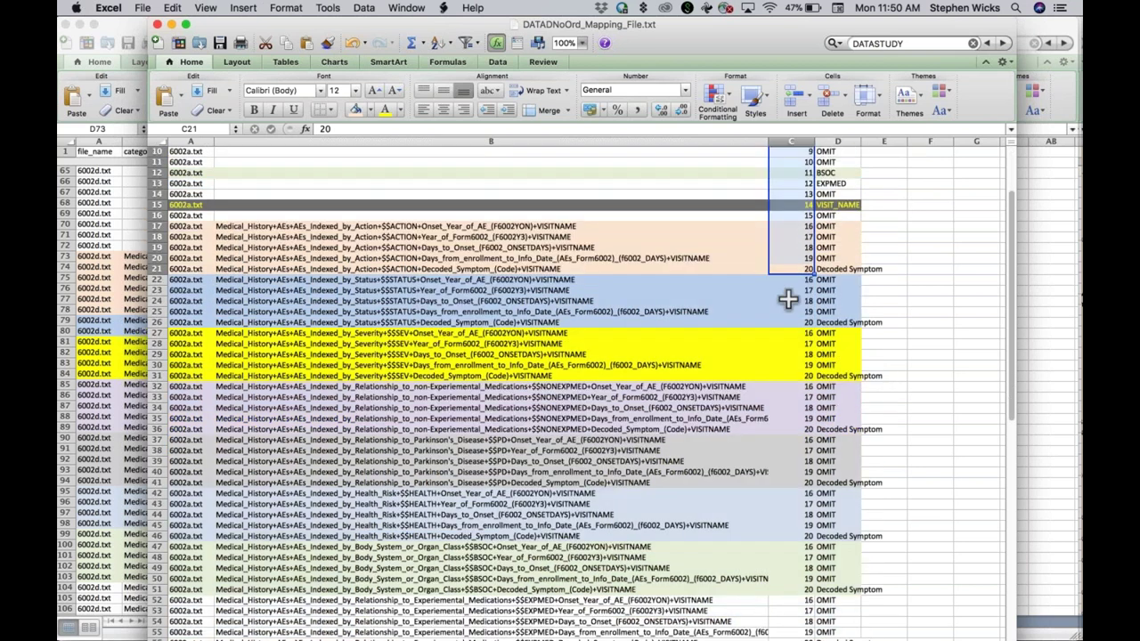
scroll(788, 300, down, 4)
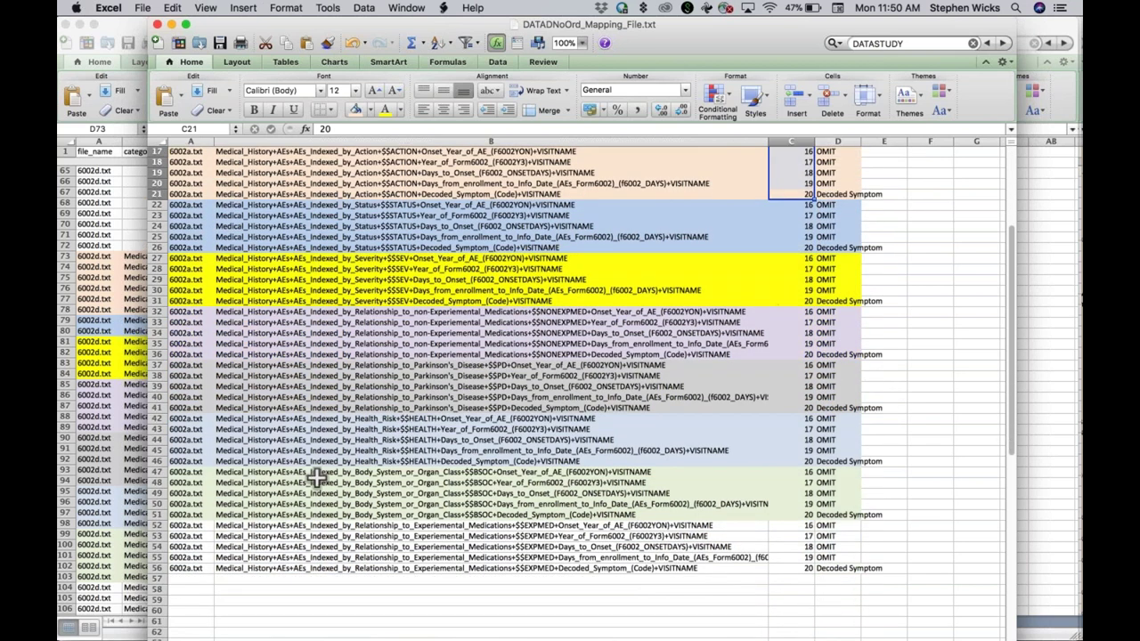
Review the repeated column numbers 16 to 20 in the mapping file's index blocks, from Action and Status down to Body System or Organ Class
scroll(847, 280, up, 5)
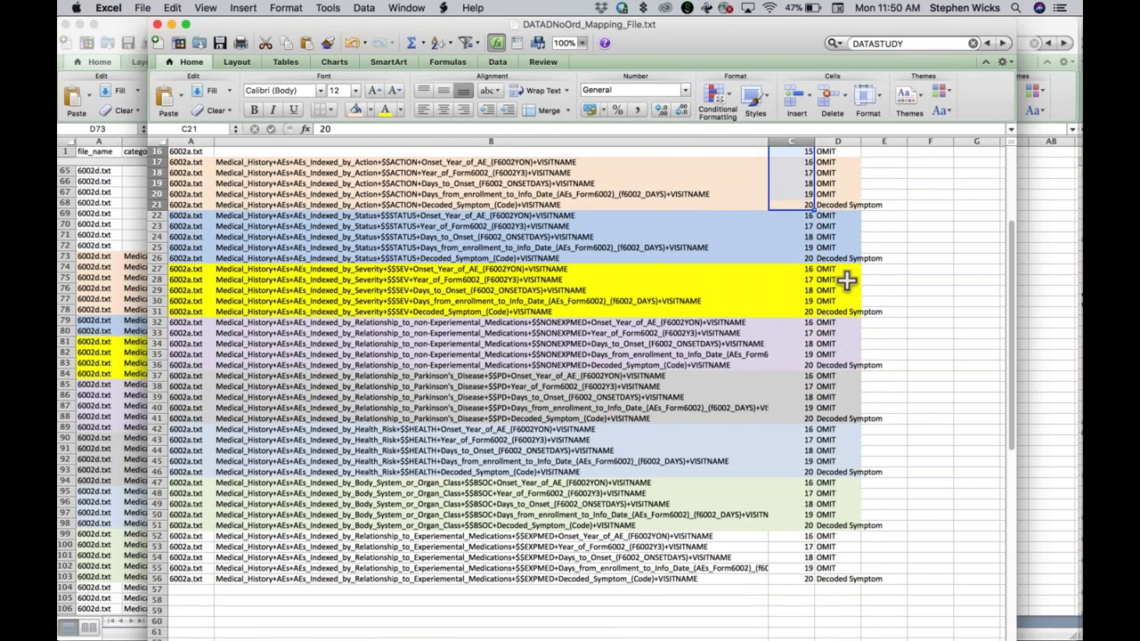
click(793, 248)
drag(792, 248, 788, 332)
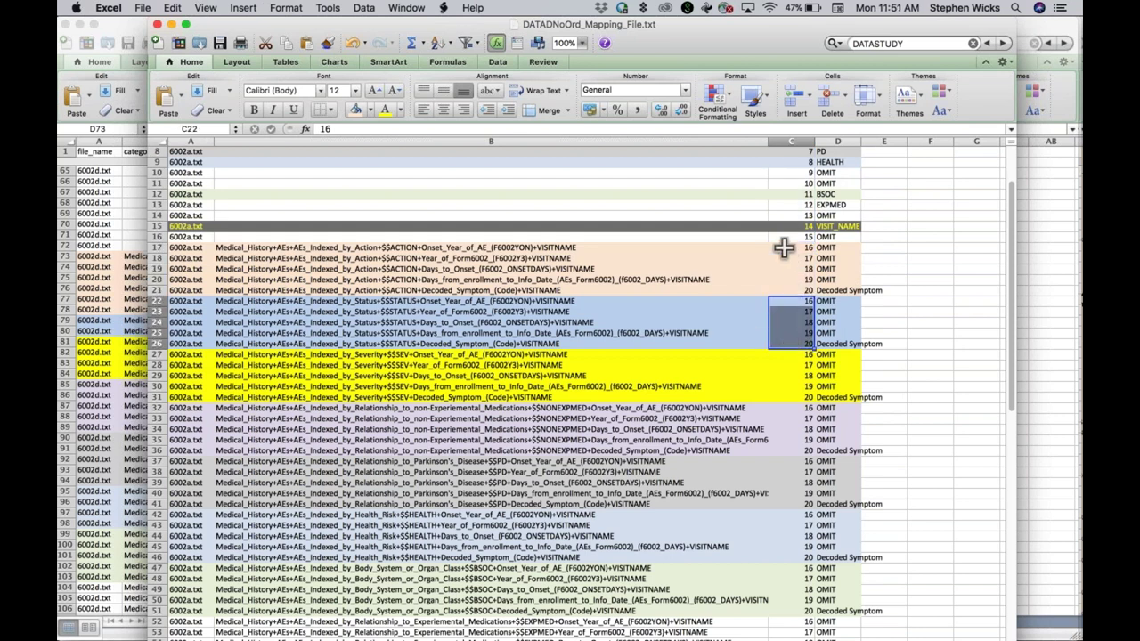
click(783, 251)
mouse_move(783, 255)
mouse_down()
mouse_move(783, 285)
mouse_move(793, 248)
mouse_move(788, 610)
mouse_up()
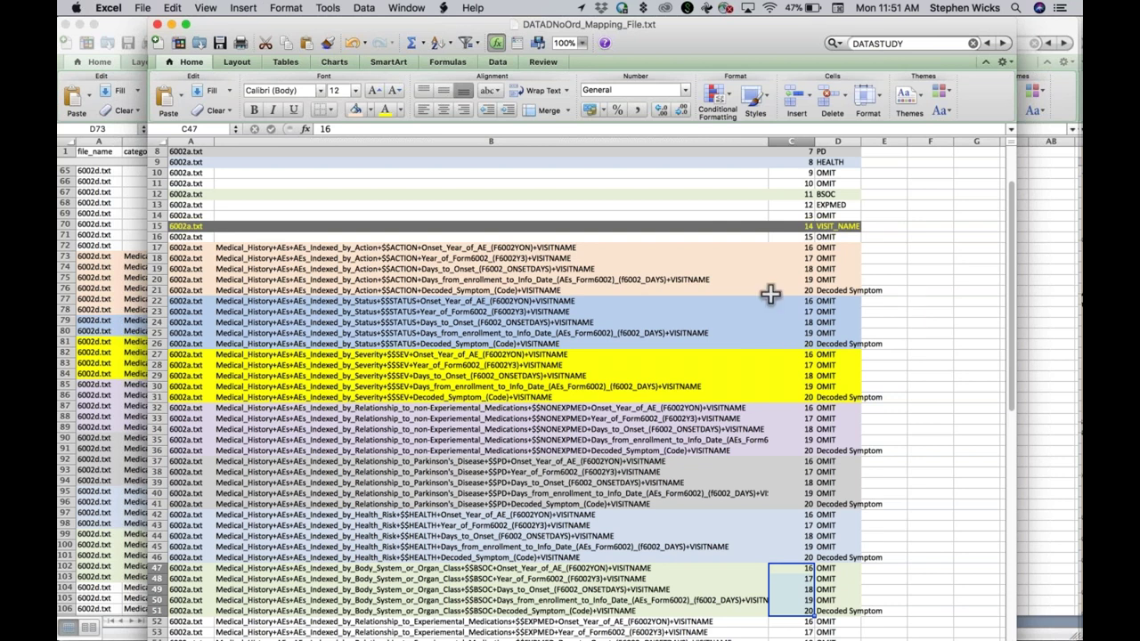
In tranSMART, collapse the Experiemental Medications index and expand AEs Indexed by Action through Change in Dosing Schedule to the 02 (3 months) visit
key(super+Tab)
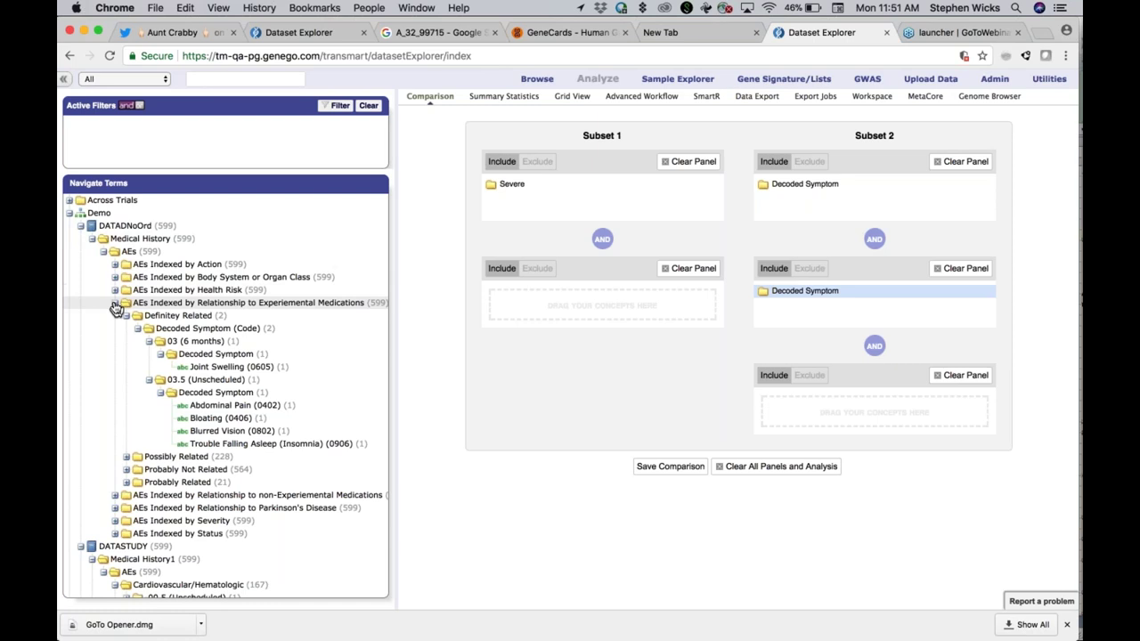
click(114, 303)
click(114, 265)
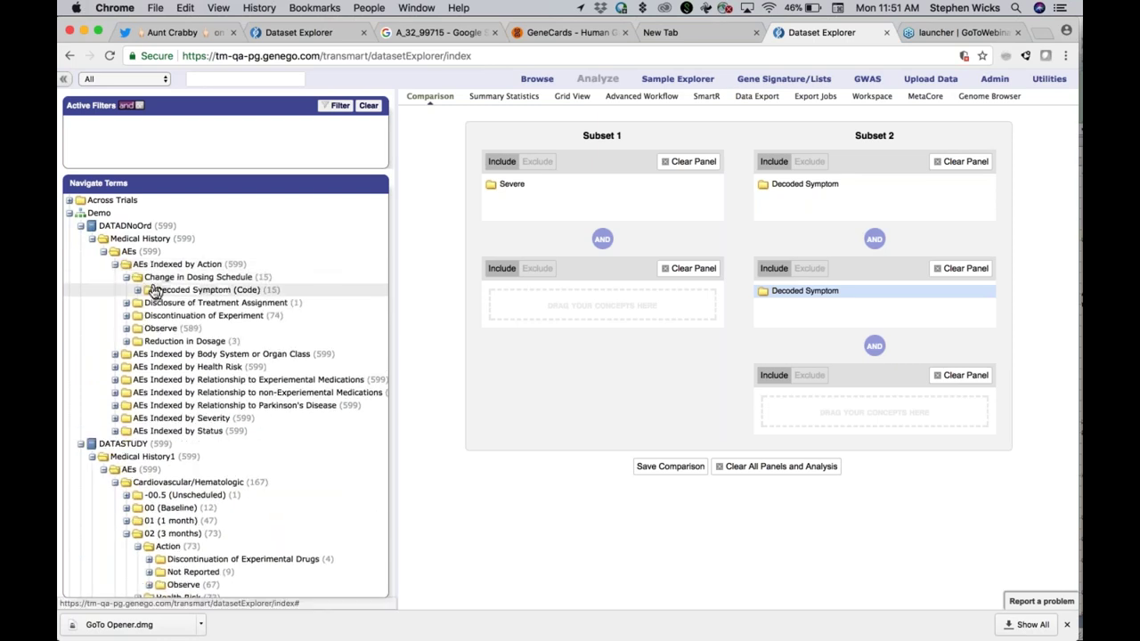
click(138, 291)
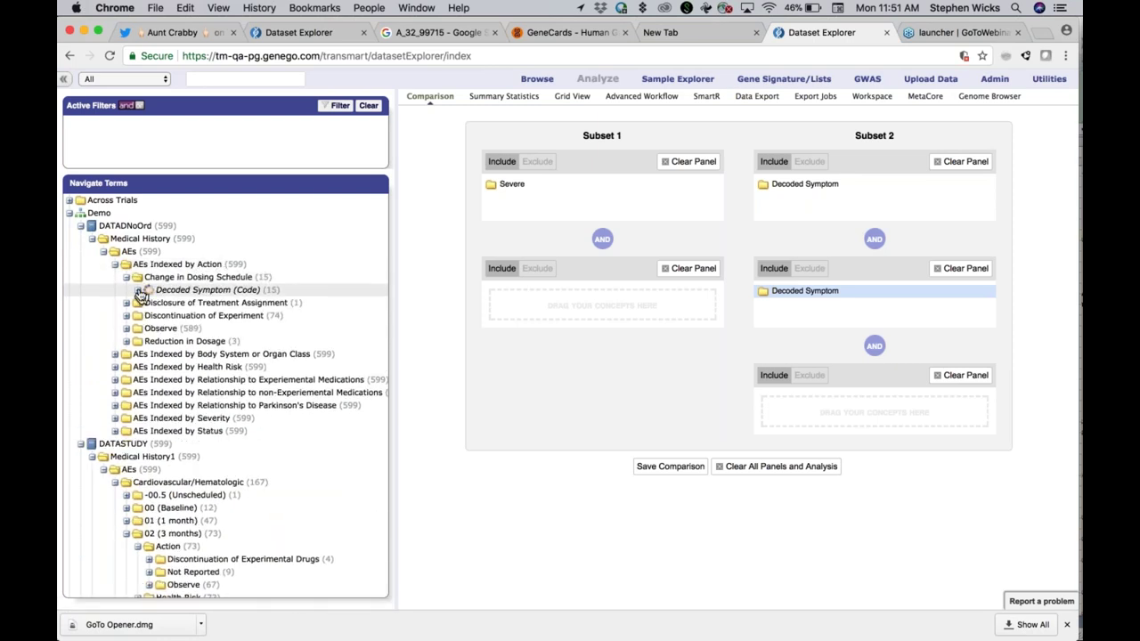
click(149, 317)
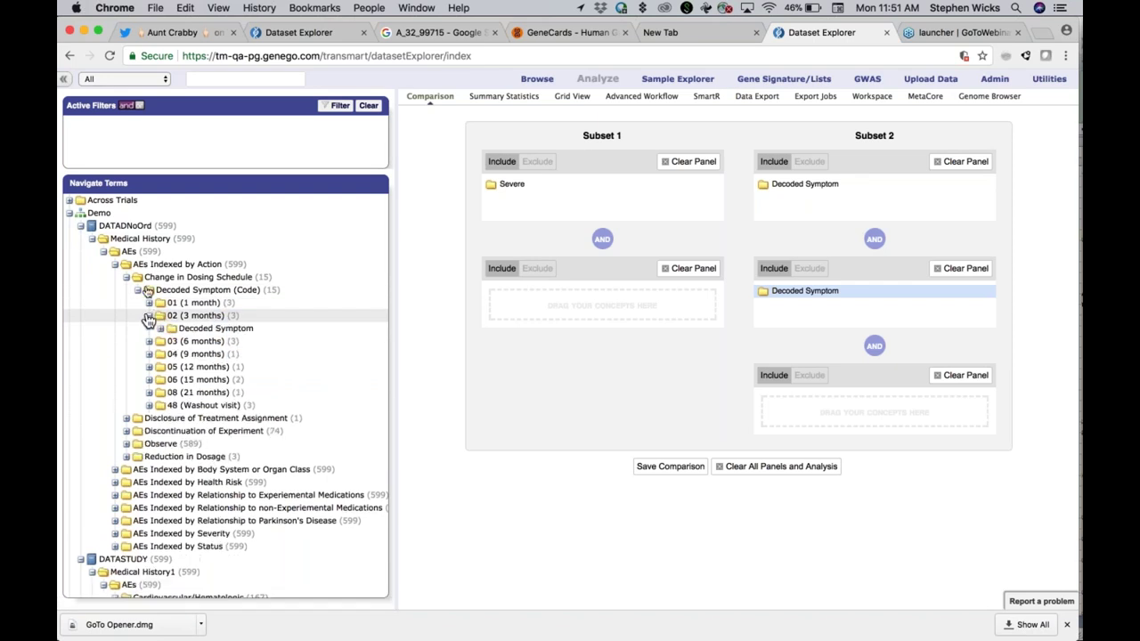
Collapse AEs Indexed by Action and switch to the Differences in Data Representation slide
click(115, 265)
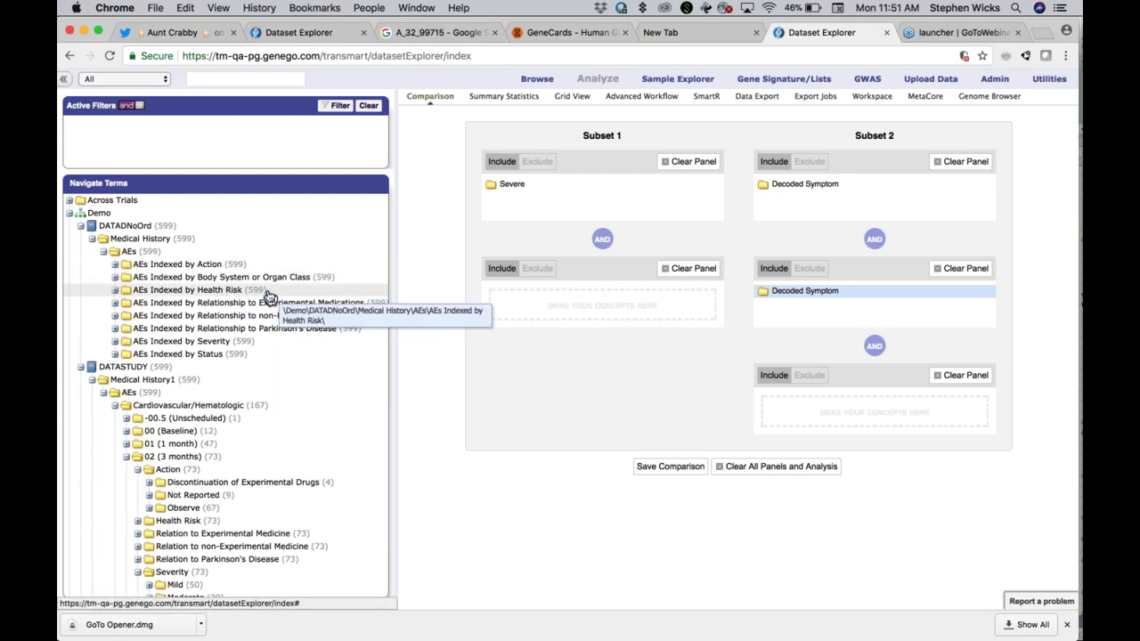
key(super+Tab)
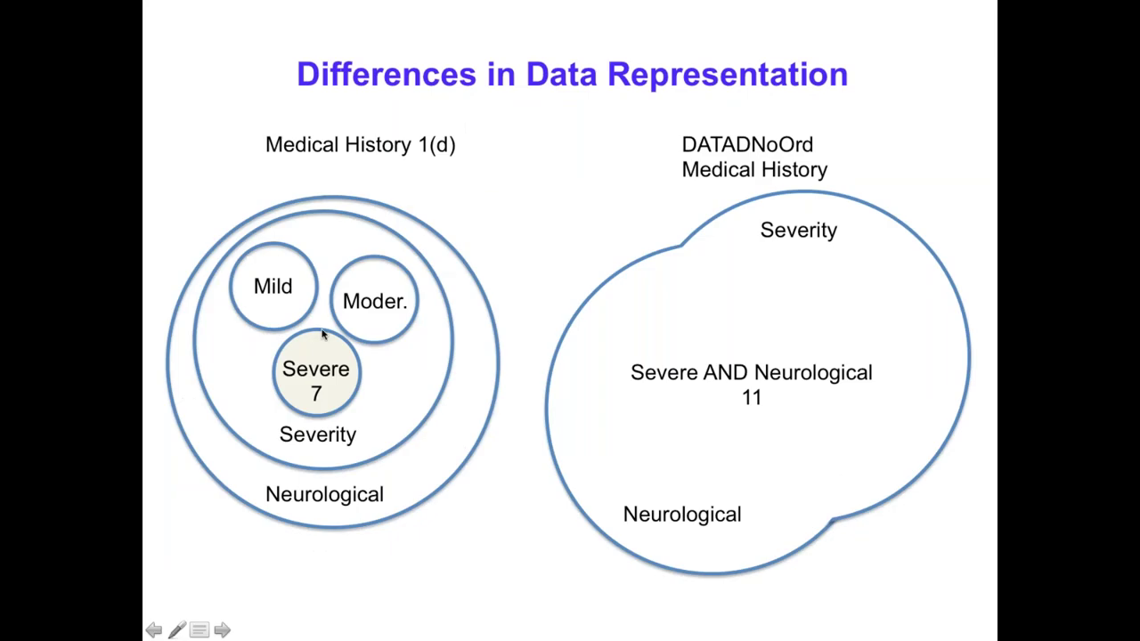
Advance to the three-column comparison slide, then switch to tranSMART and expand AEs by Relation to Experimental Medication under DATASTUDY's Medical History2
click(388, 345)
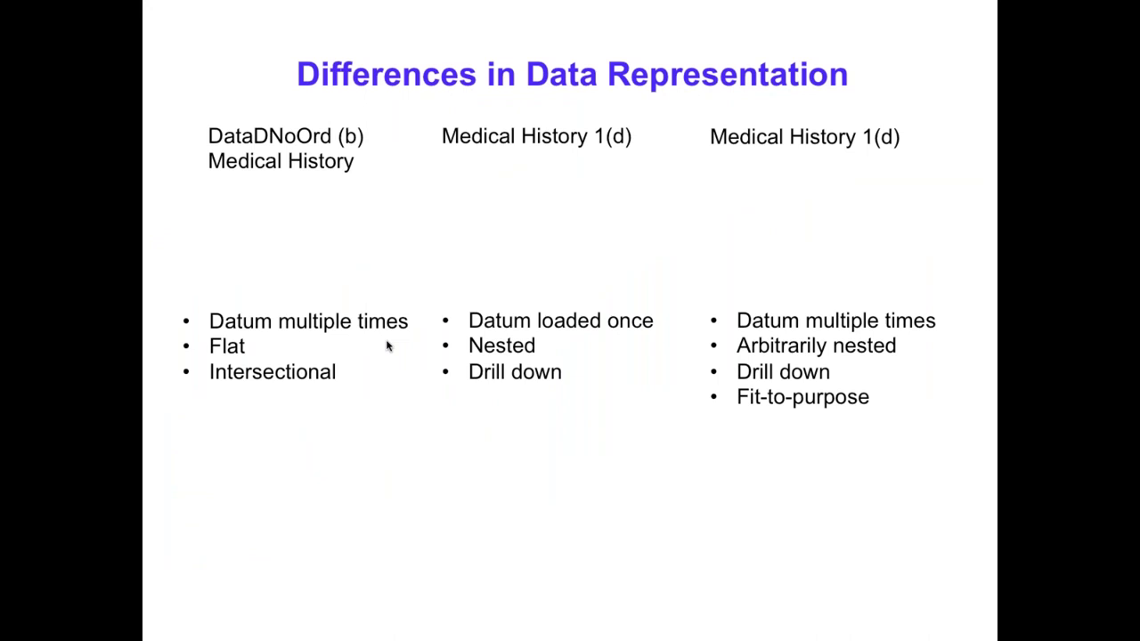
key(super+Tab)
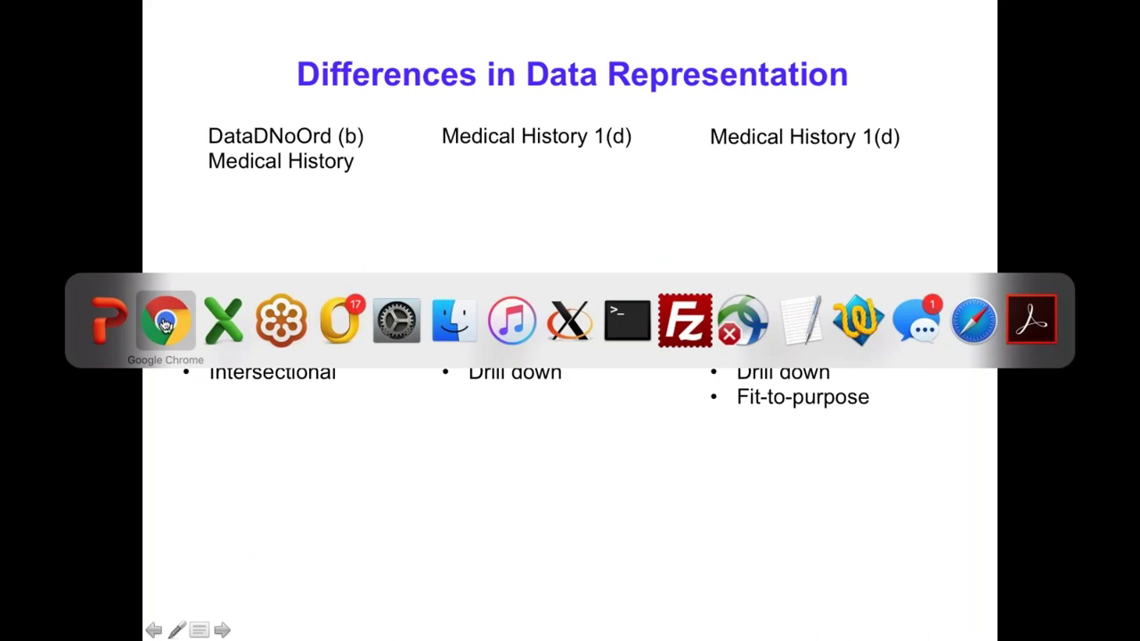
click(165, 324)
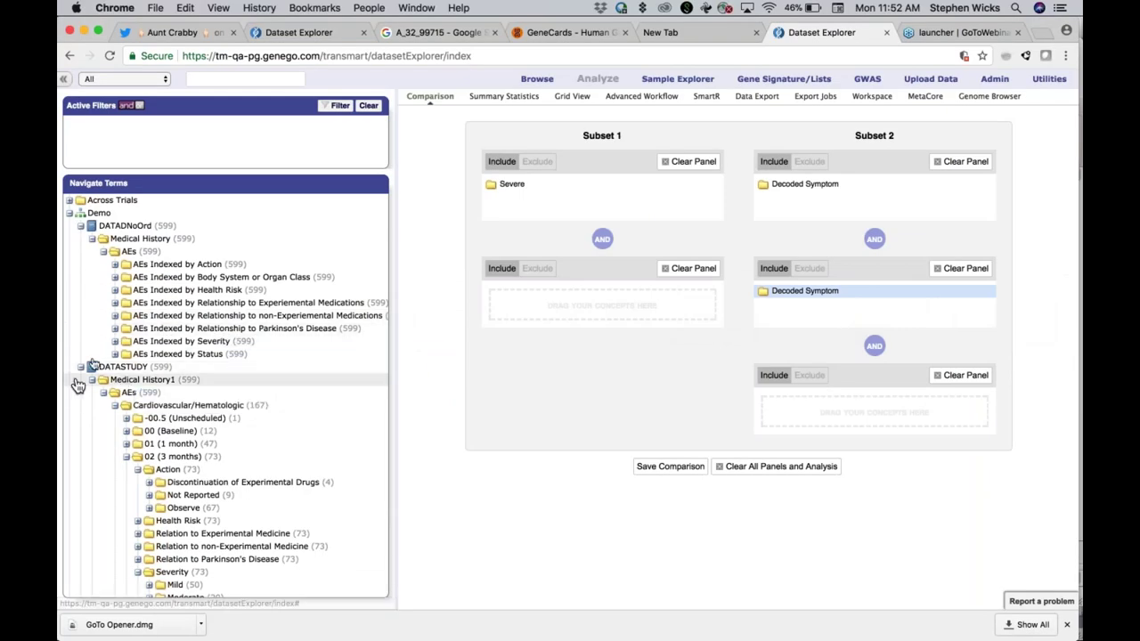
scroll(89, 401, down, 5)
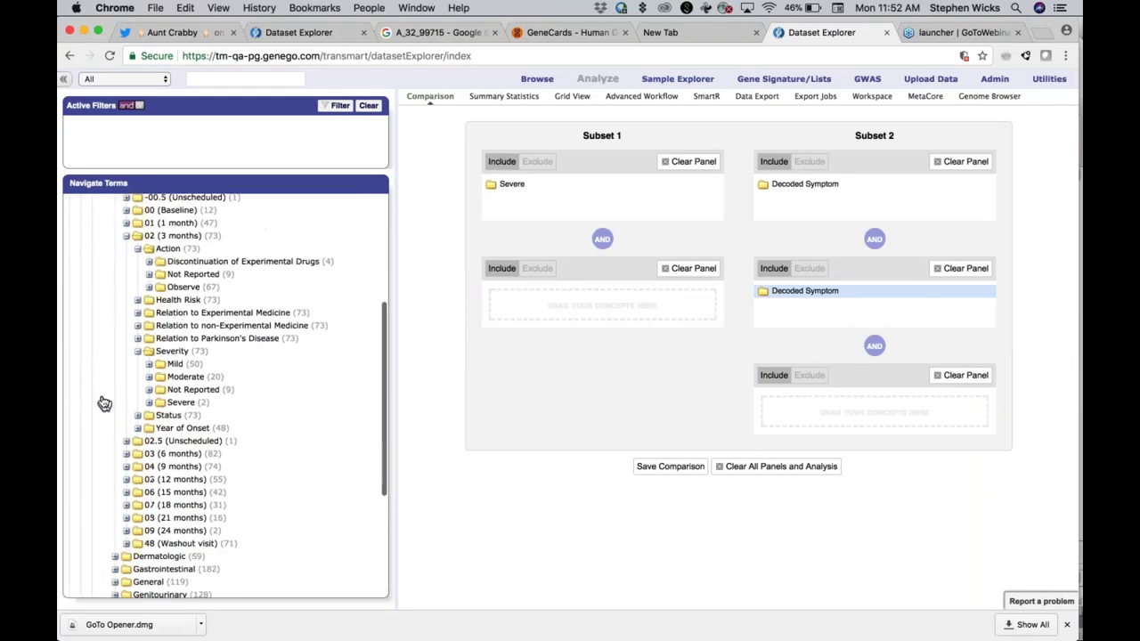
scroll(104, 404, down, 4)
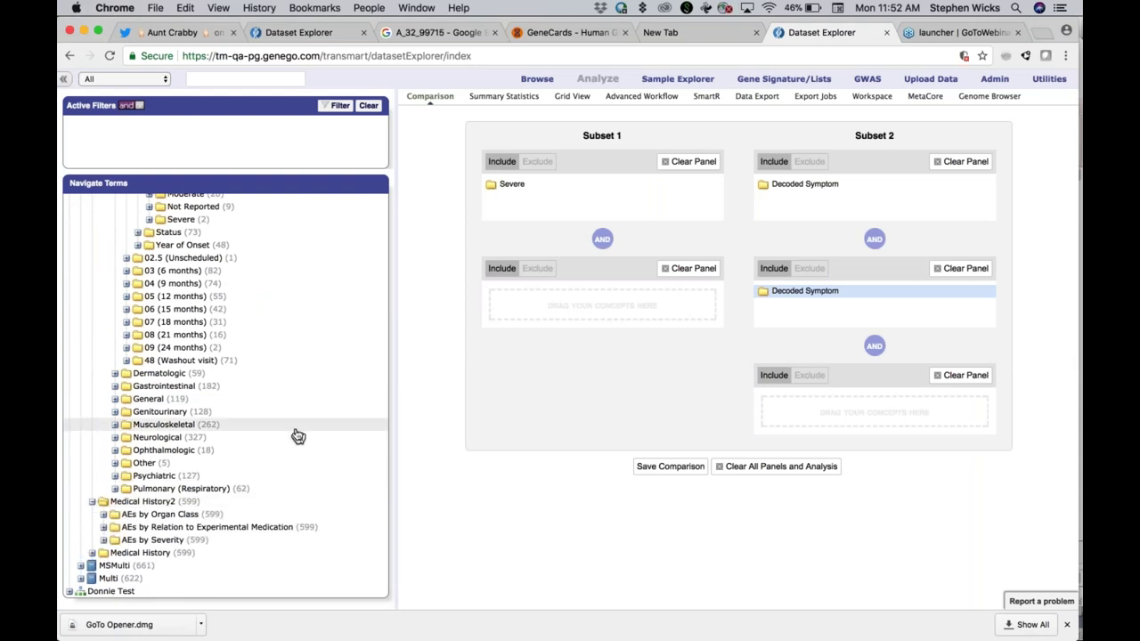
scroll(294, 436, down, 1)
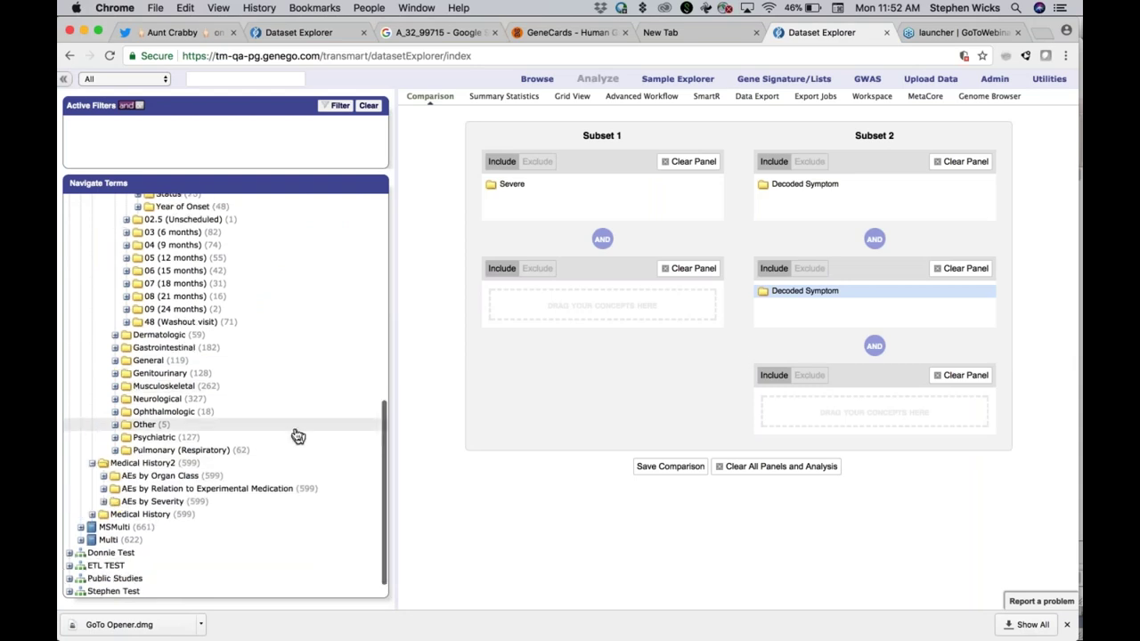
click(103, 481)
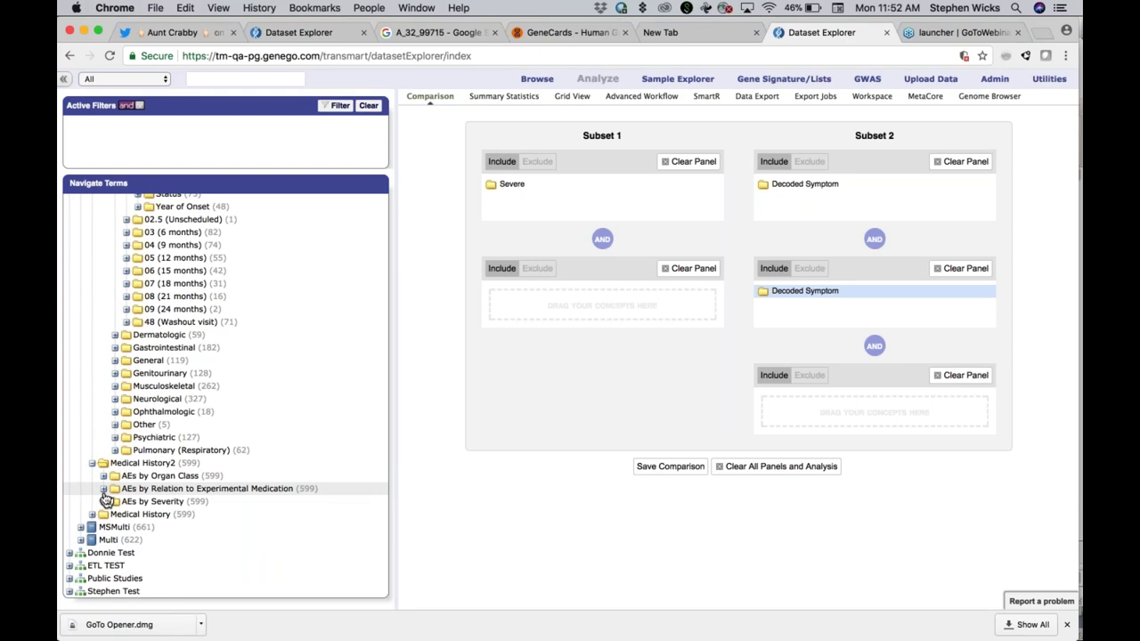
click(103, 490)
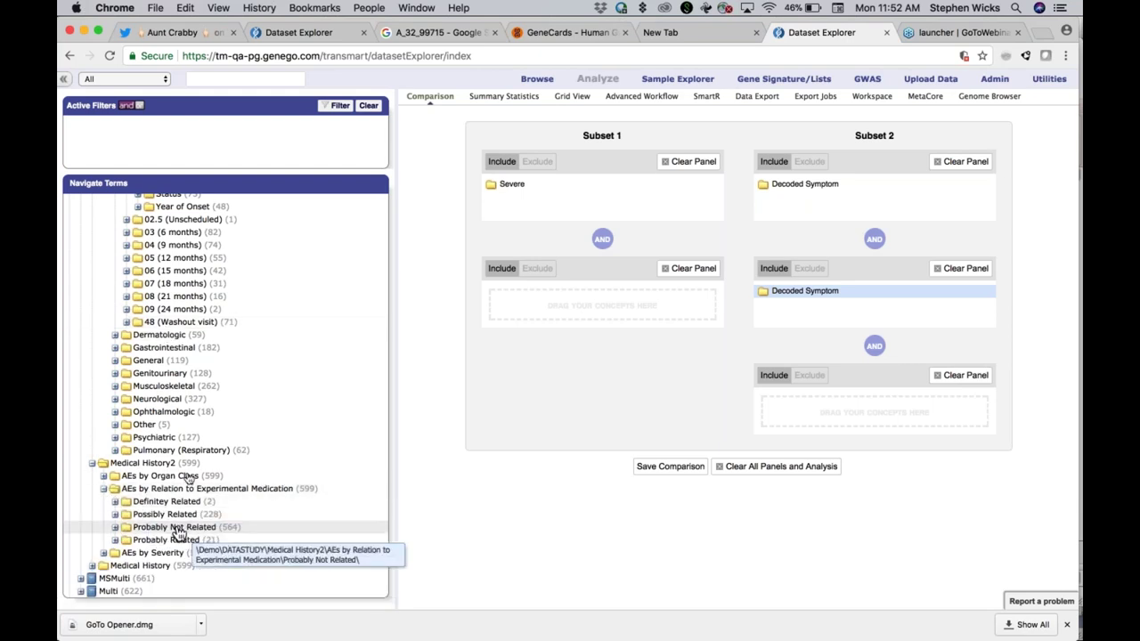
Collapse the medication relation branch and expand AEs by Organ Class through Neurological, Severe and Probably Related to Decoded Symptom (Code)
scroll(178, 356, up, 10)
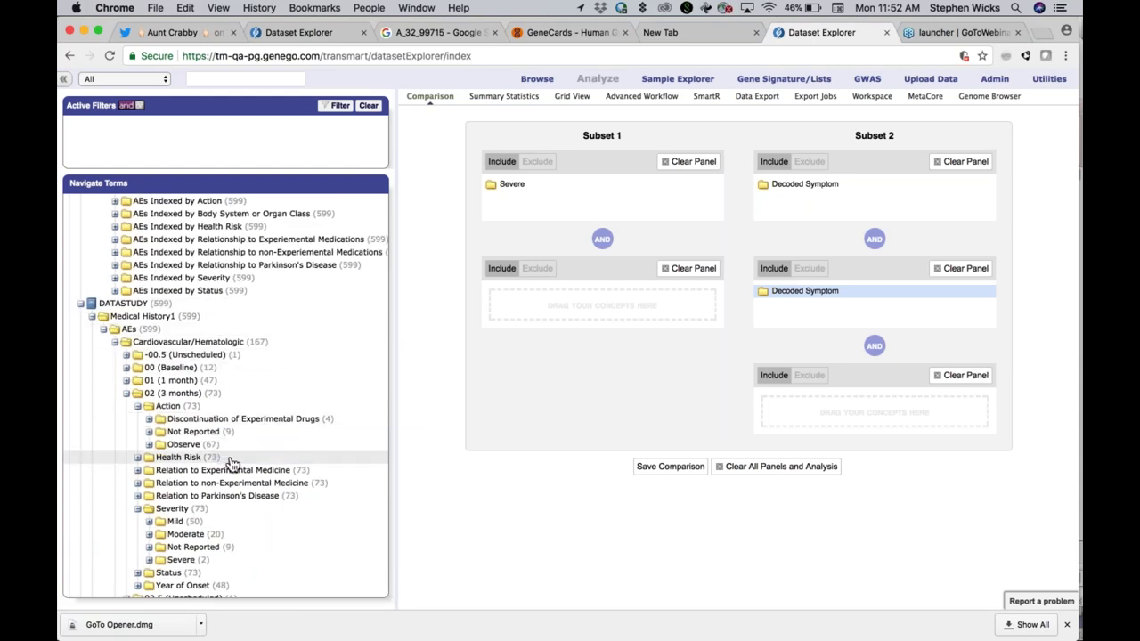
scroll(230, 462, down, 10)
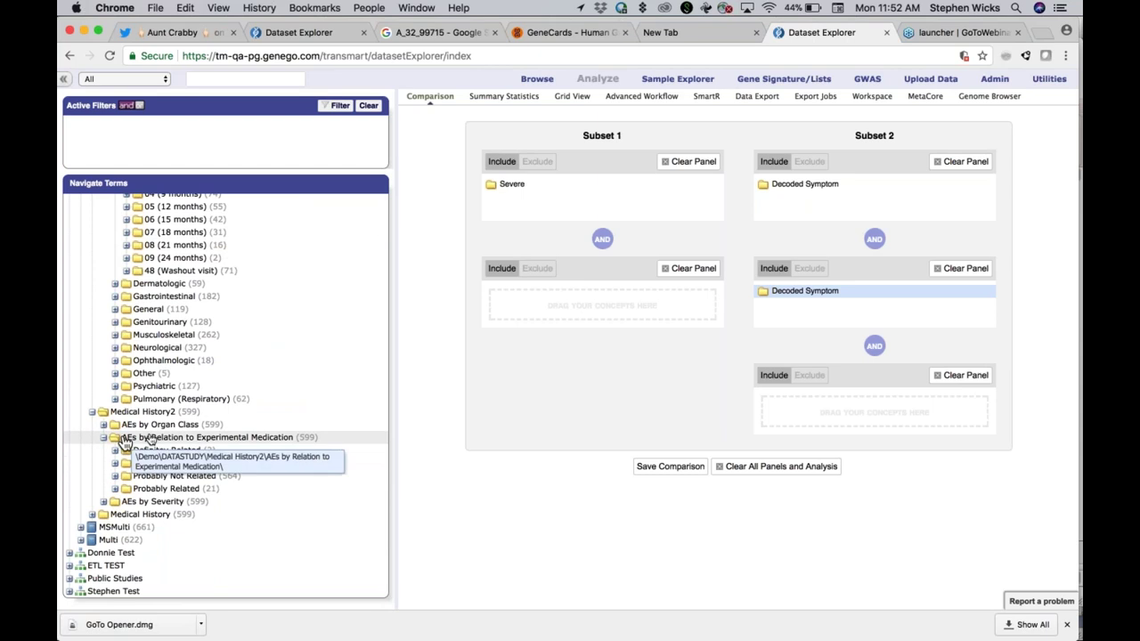
click(103, 438)
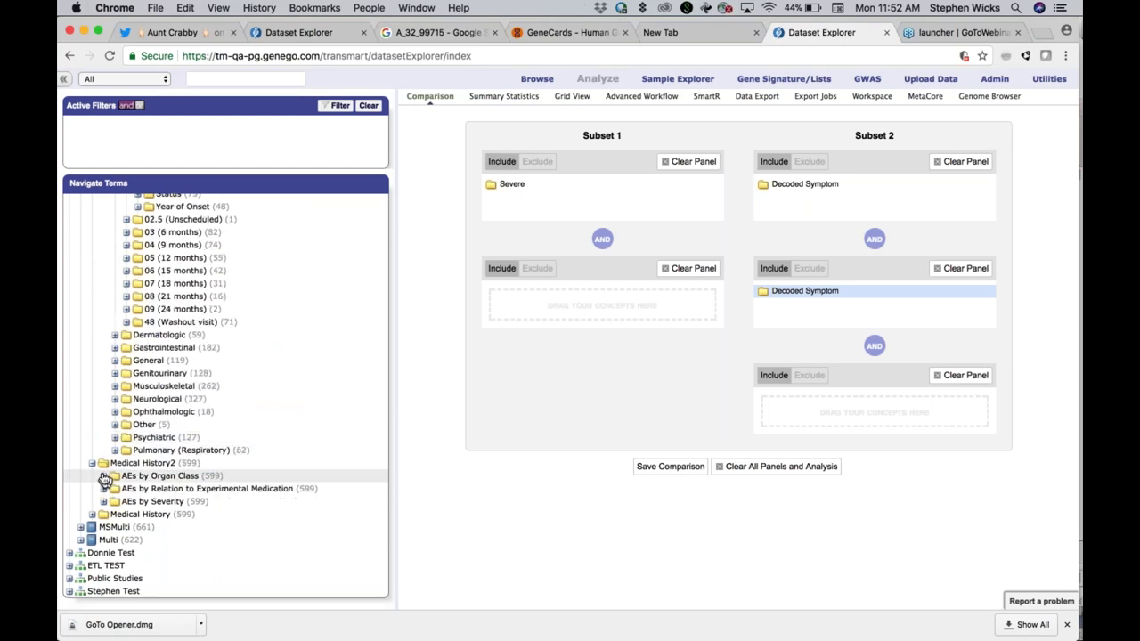
click(104, 476)
scroll(120, 445, down, 2)
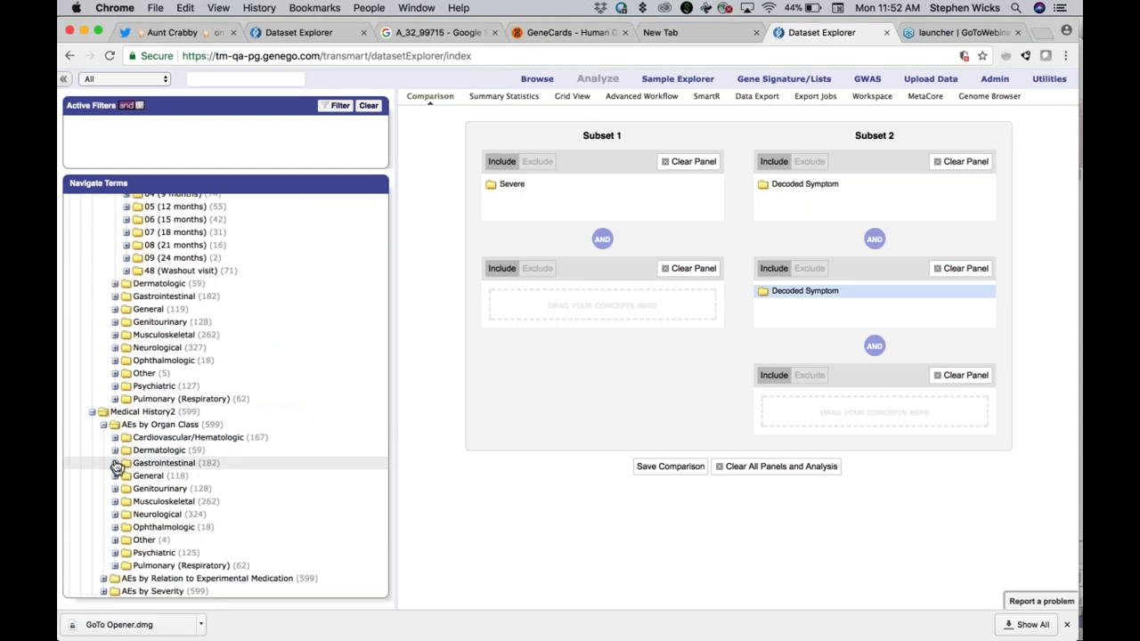
click(115, 515)
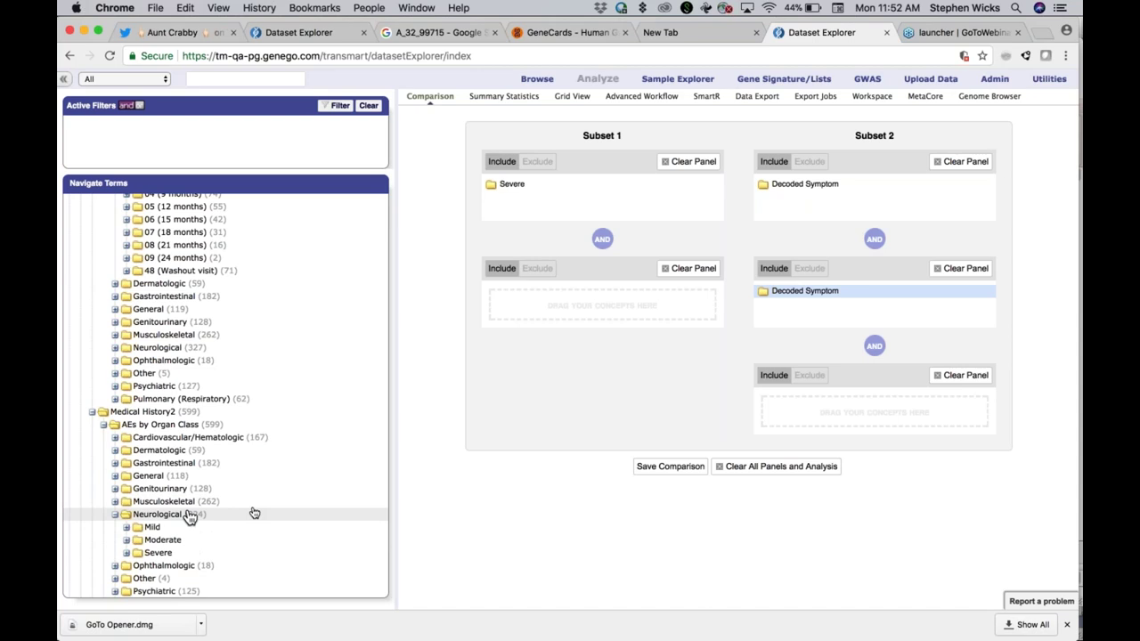
scroll(252, 512, down, 3)
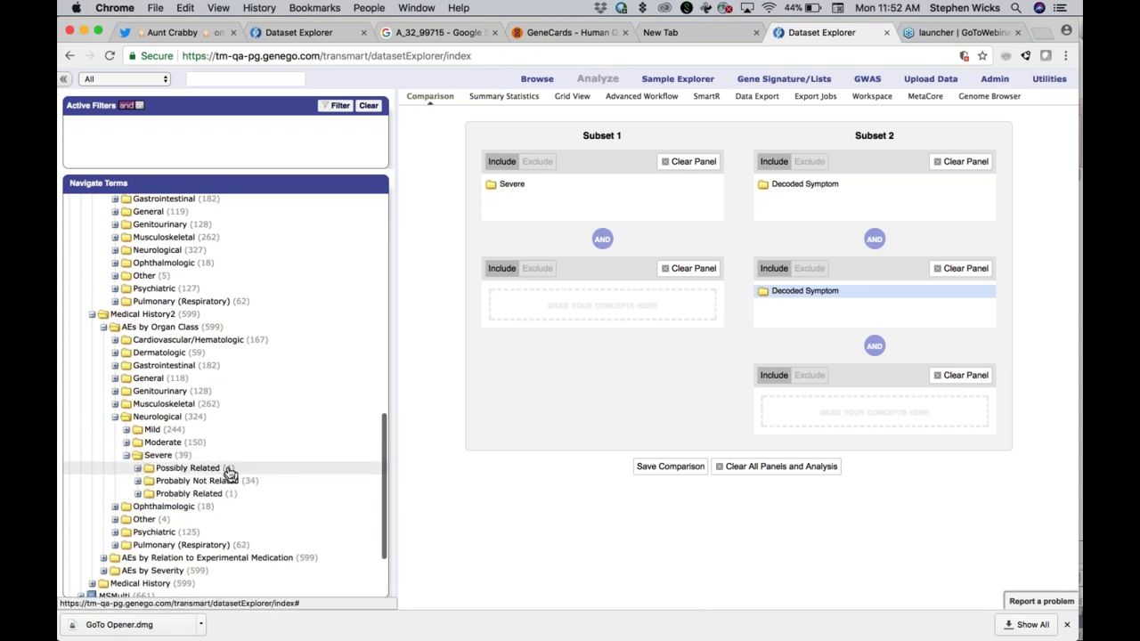
click(138, 493)
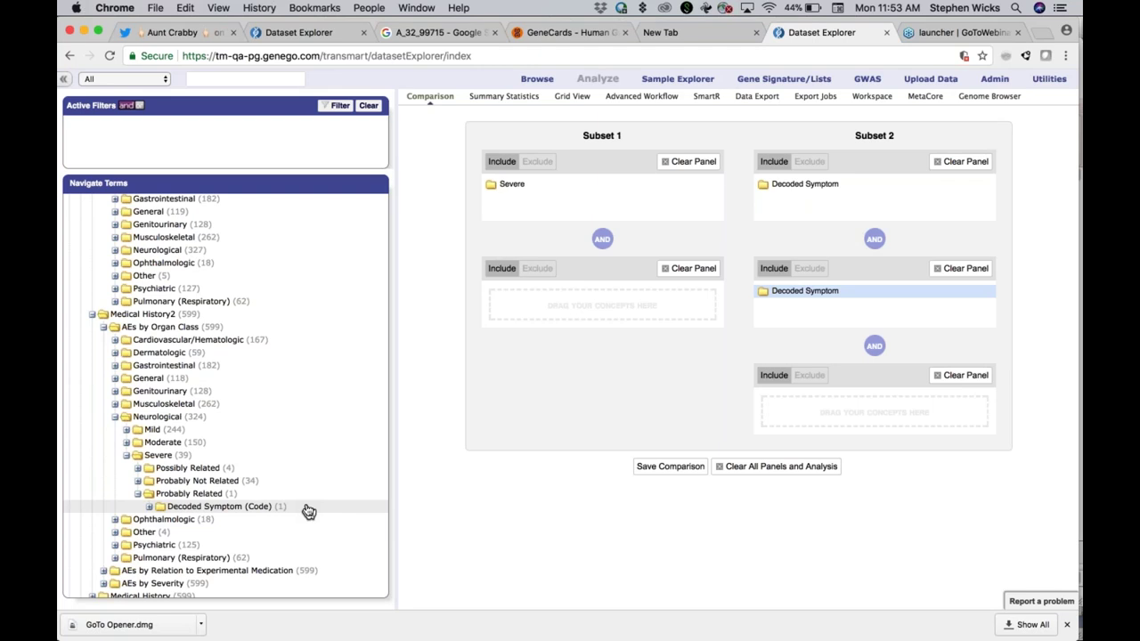
scroll(321, 507, down, 3)
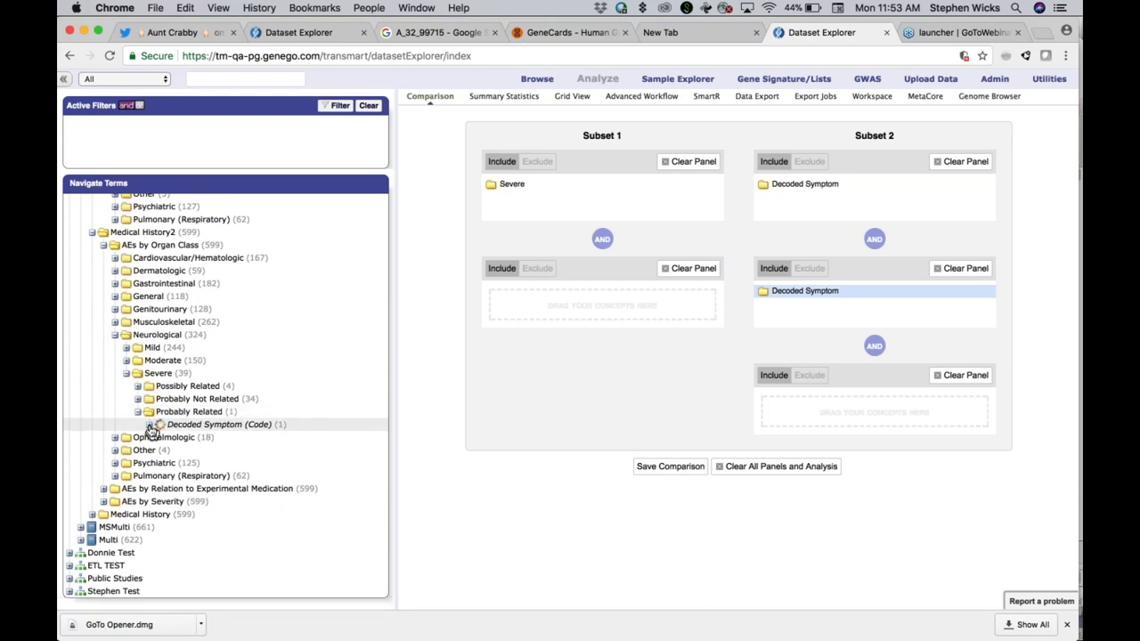
click(149, 425)
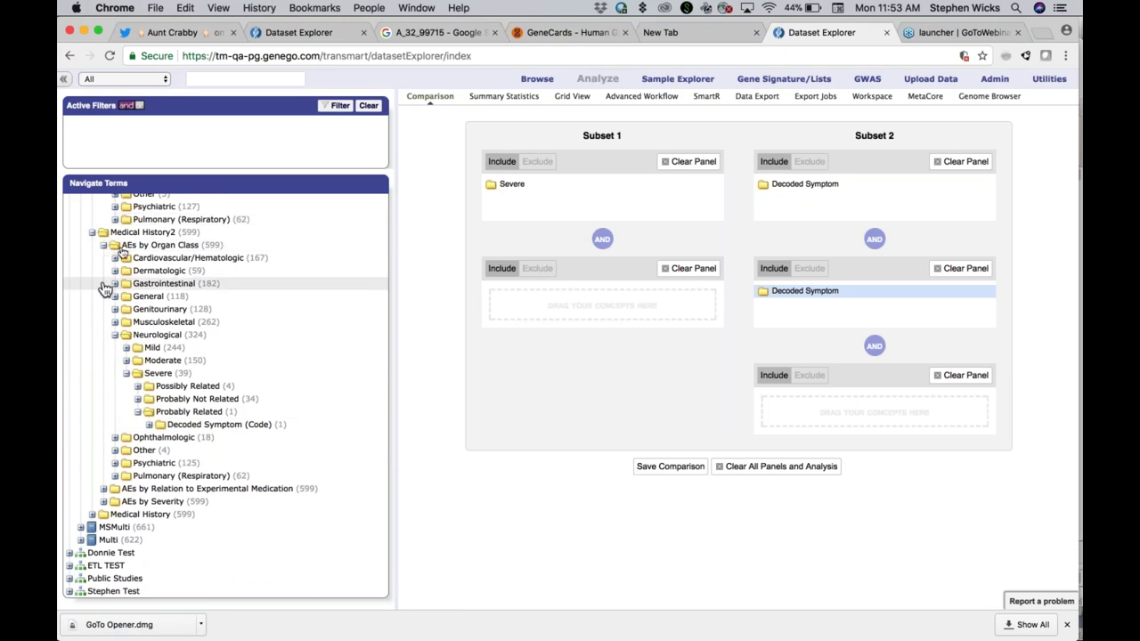
Expand AEs by Severity through Severe, Discontinuation of Experiment, Musculoskeletal, Active and Probably Not Related to Decoded Symptom (Code)
click(104, 502)
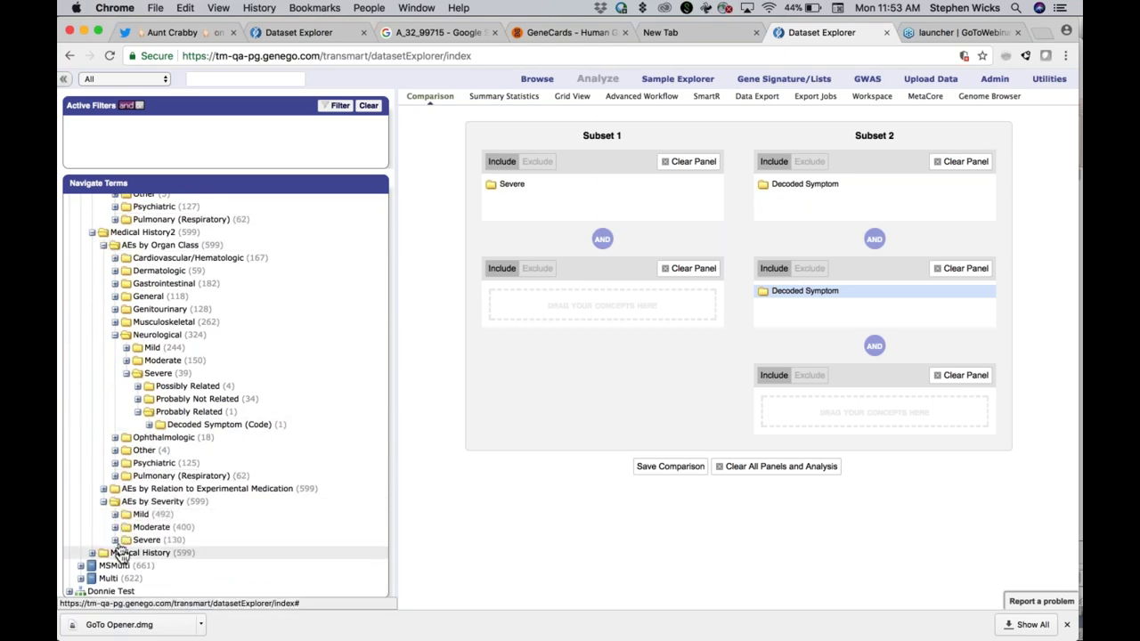
click(115, 541)
scroll(207, 515, down, 3)
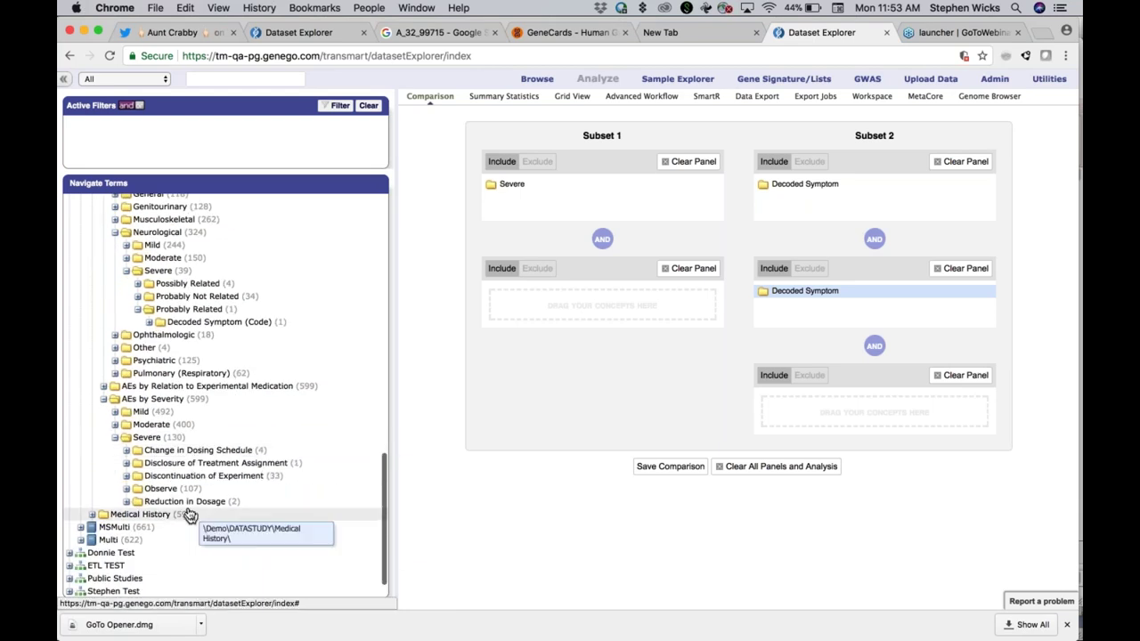
click(128, 477)
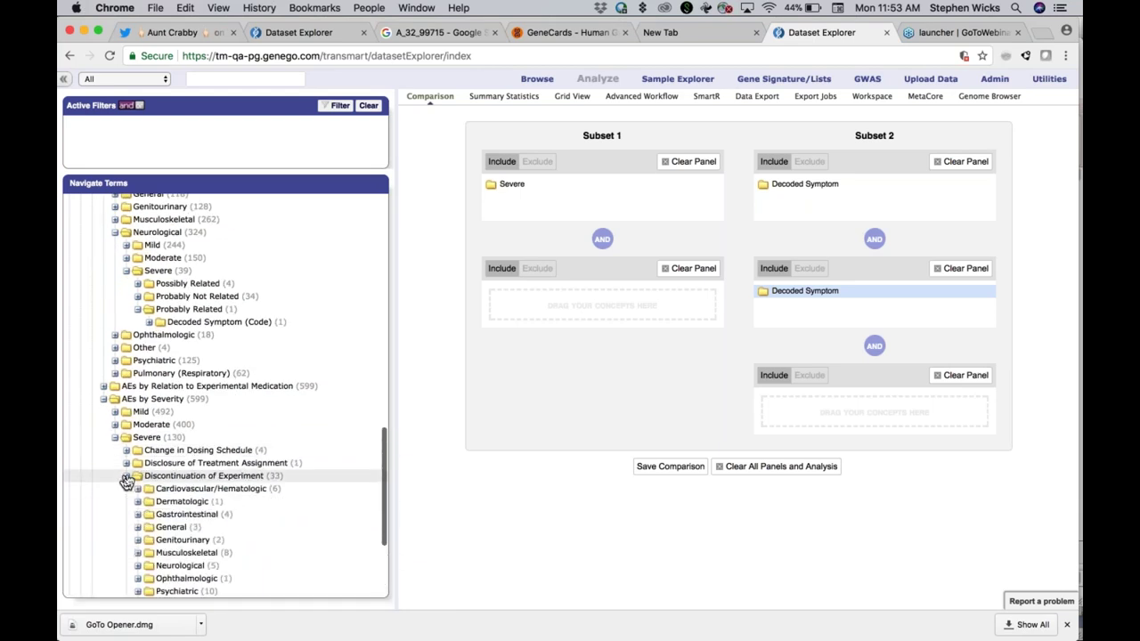
scroll(305, 489, down, 2)
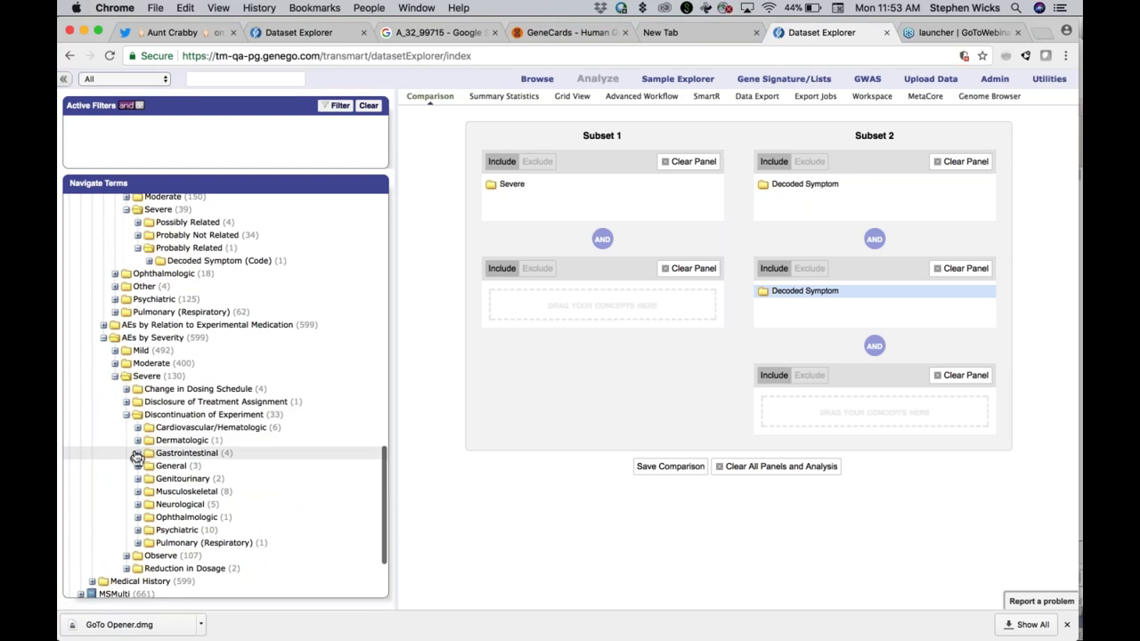
click(138, 493)
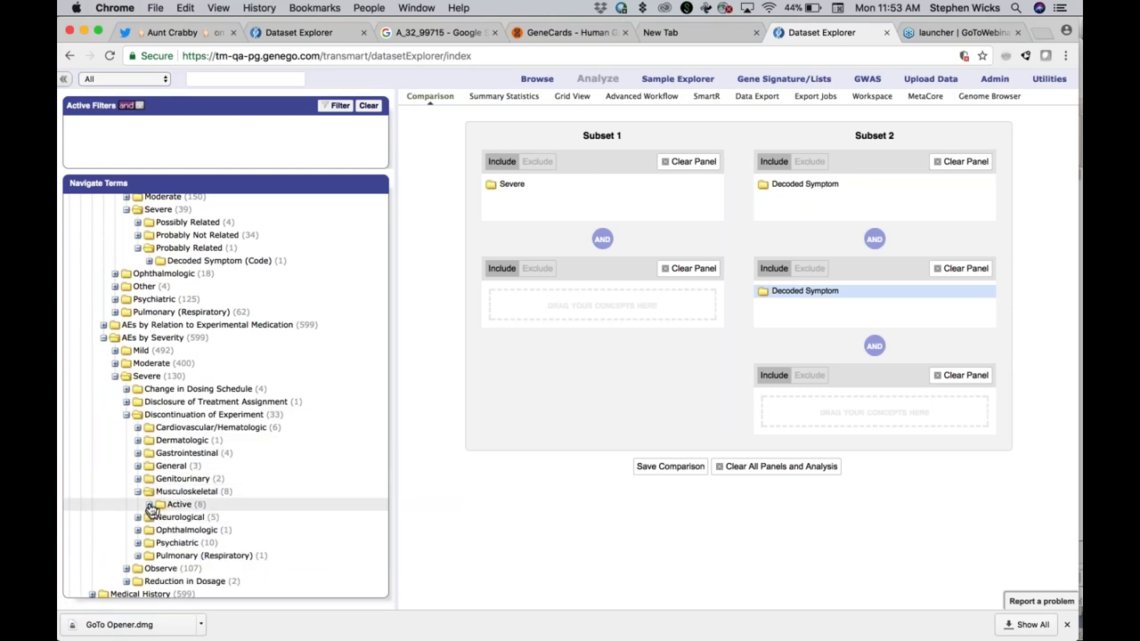
click(149, 505)
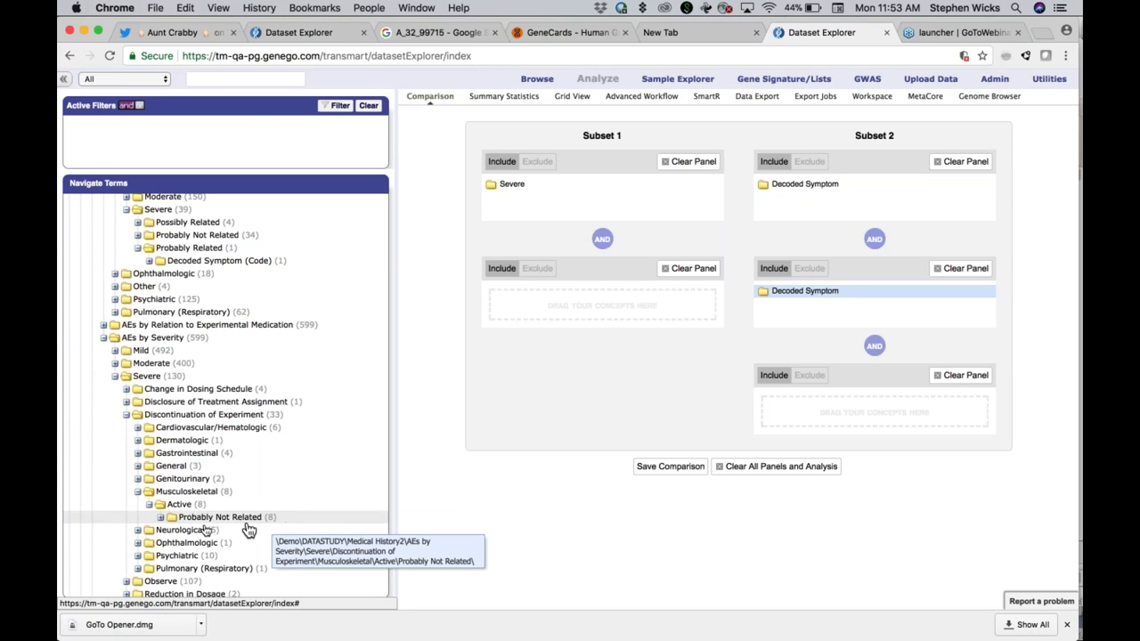
click(161, 518)
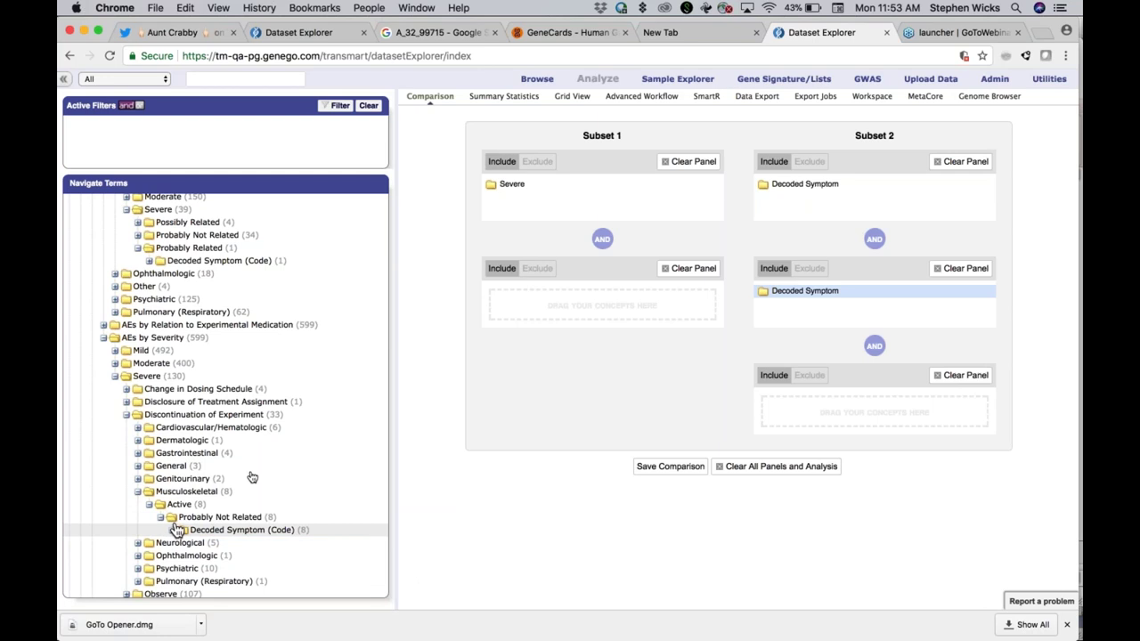
scroll(328, 496, down, 3)
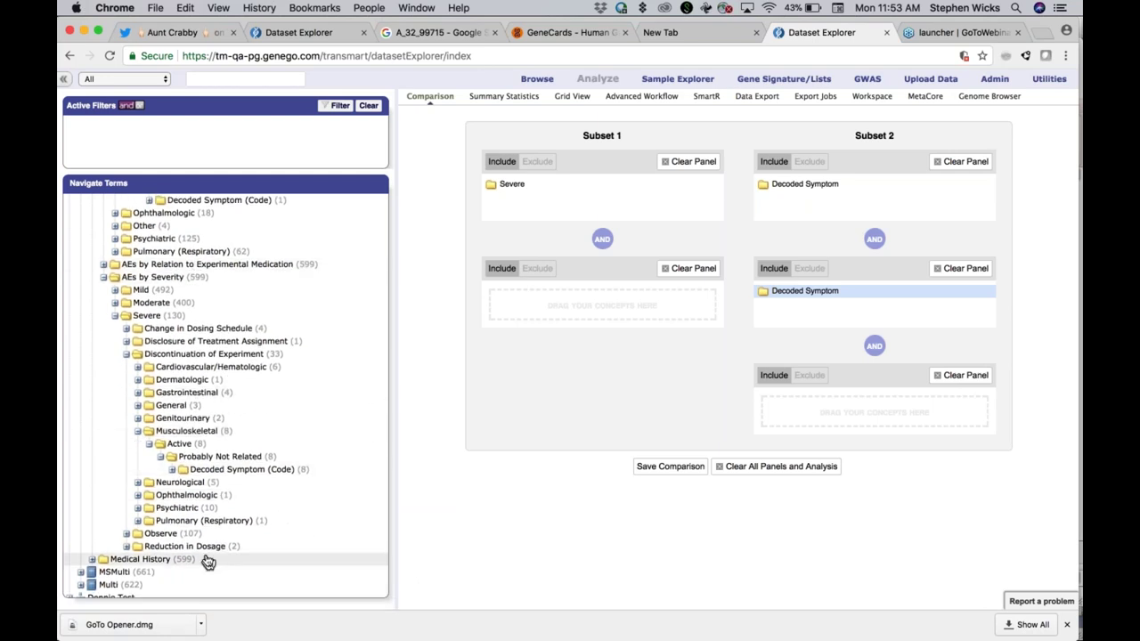
Switch to PowerPoint and compare the circle diagrams with the three-column Differences in Data Representation slide
key(super+Tab)
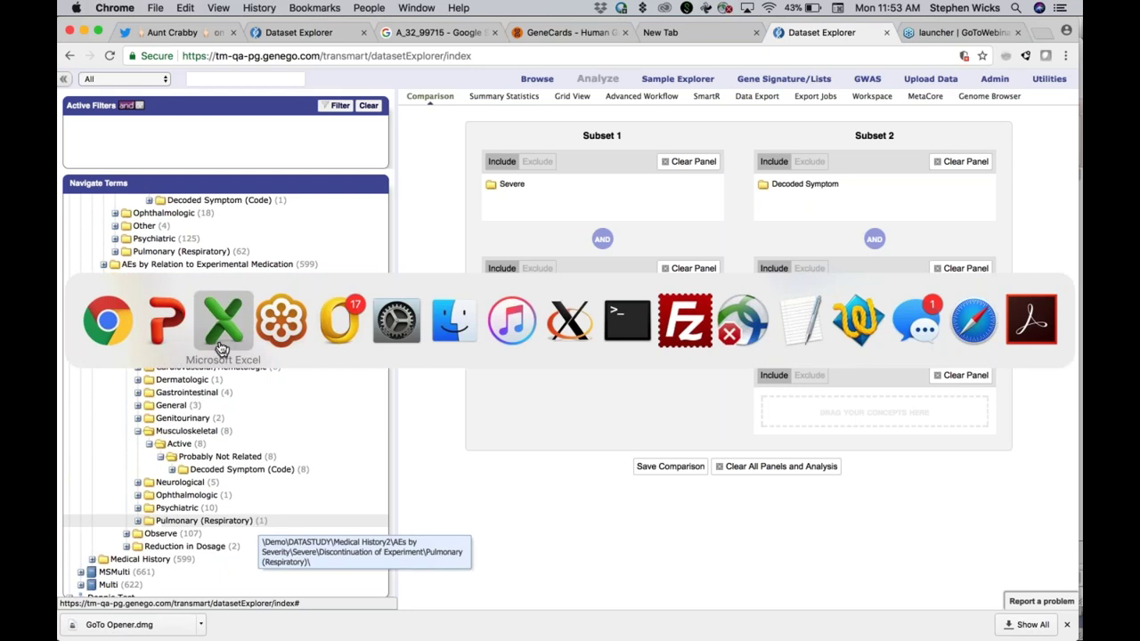
click(168, 323)
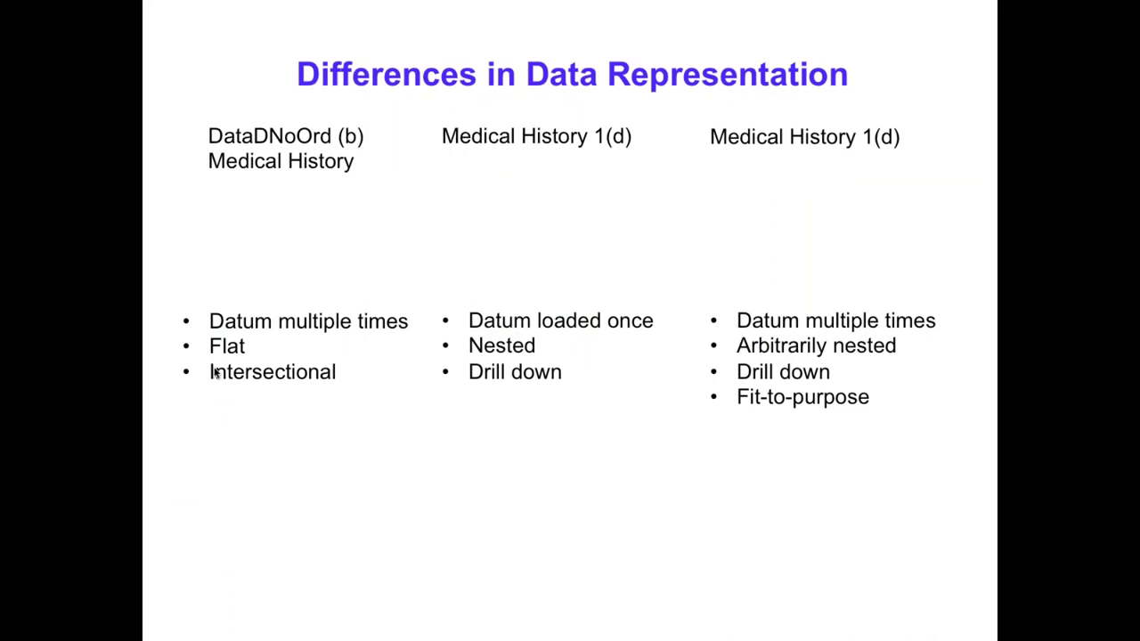
key(Right)
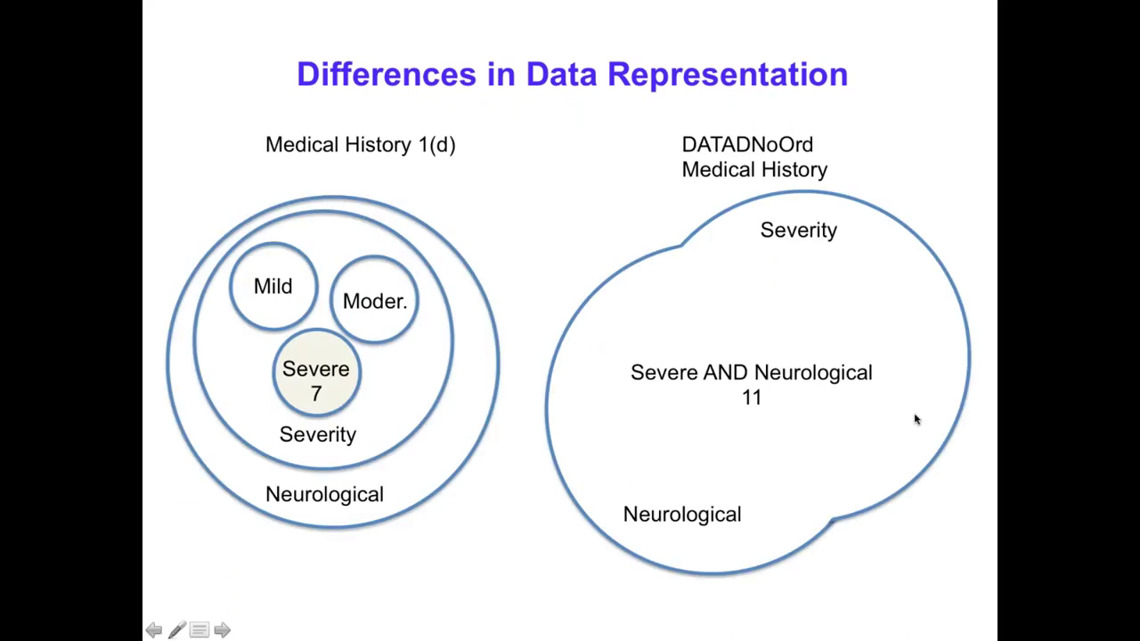
key(Right)
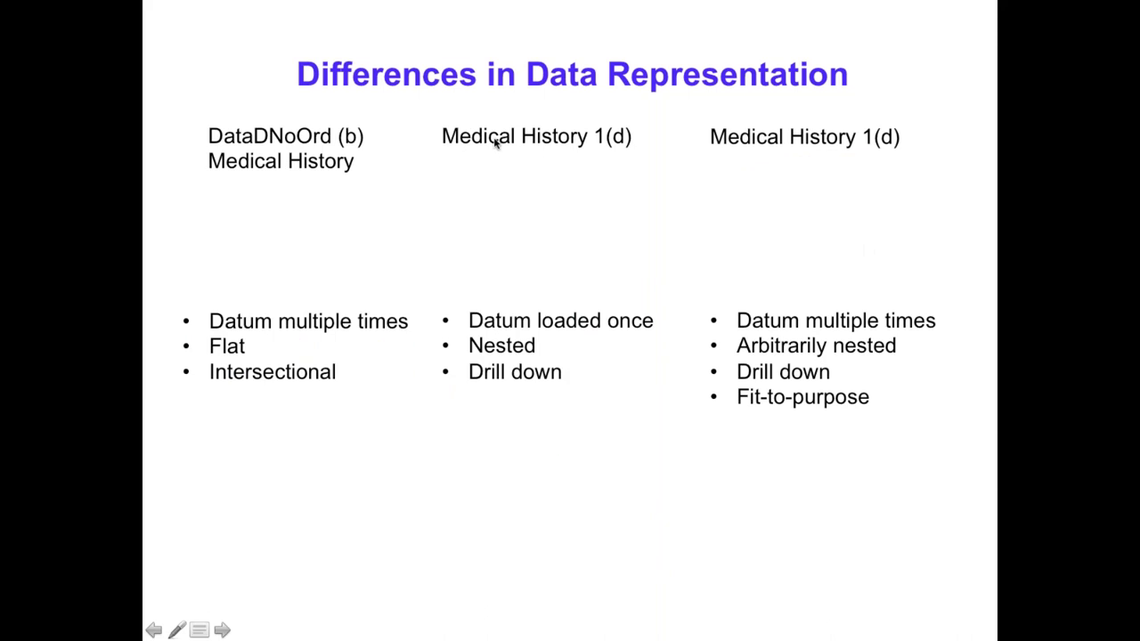
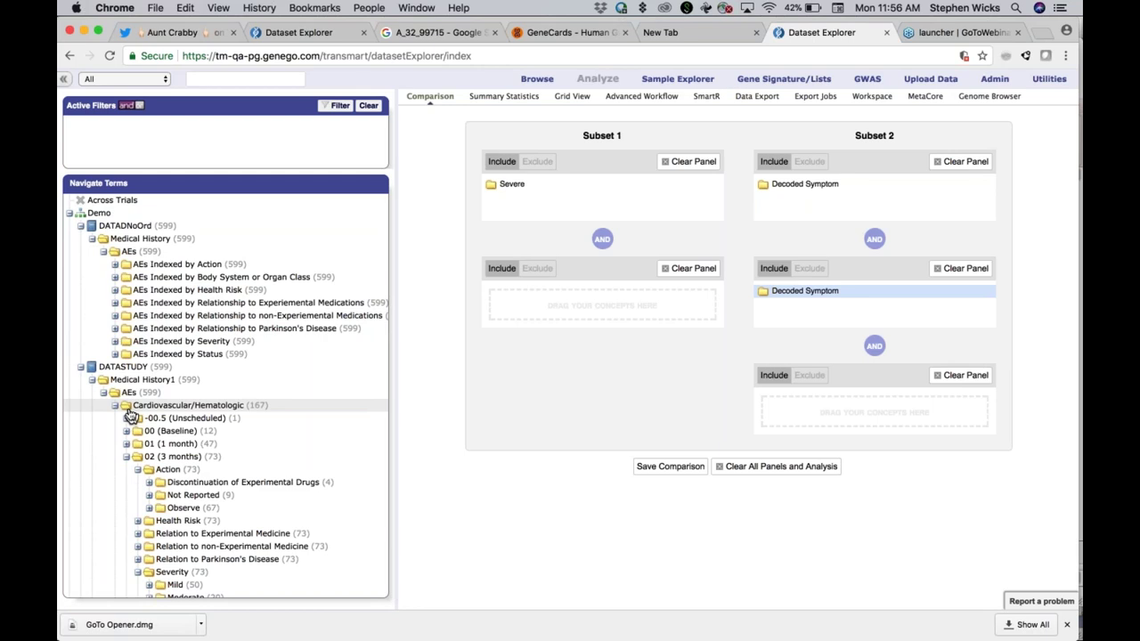
Follow the tranSMART link on the Multi-facetted Clinical Data Case slide, collapse DATADNoOrd and DATASTUDY, and expand Multi through Study Factors to Study of Origin
key(super+Tab)
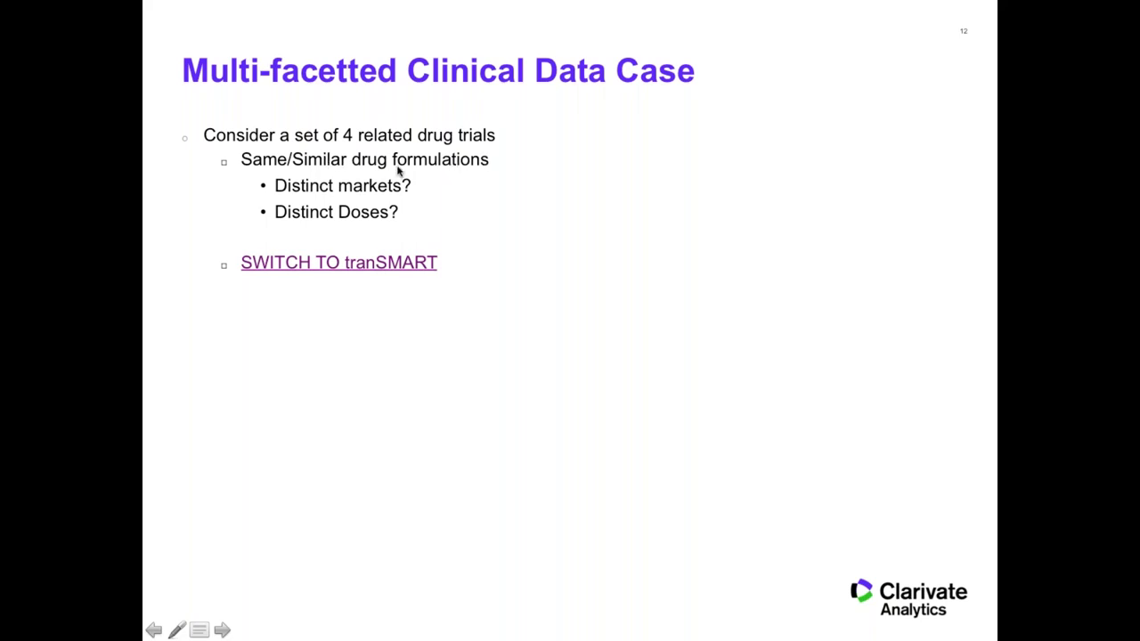
click(366, 266)
click(80, 227)
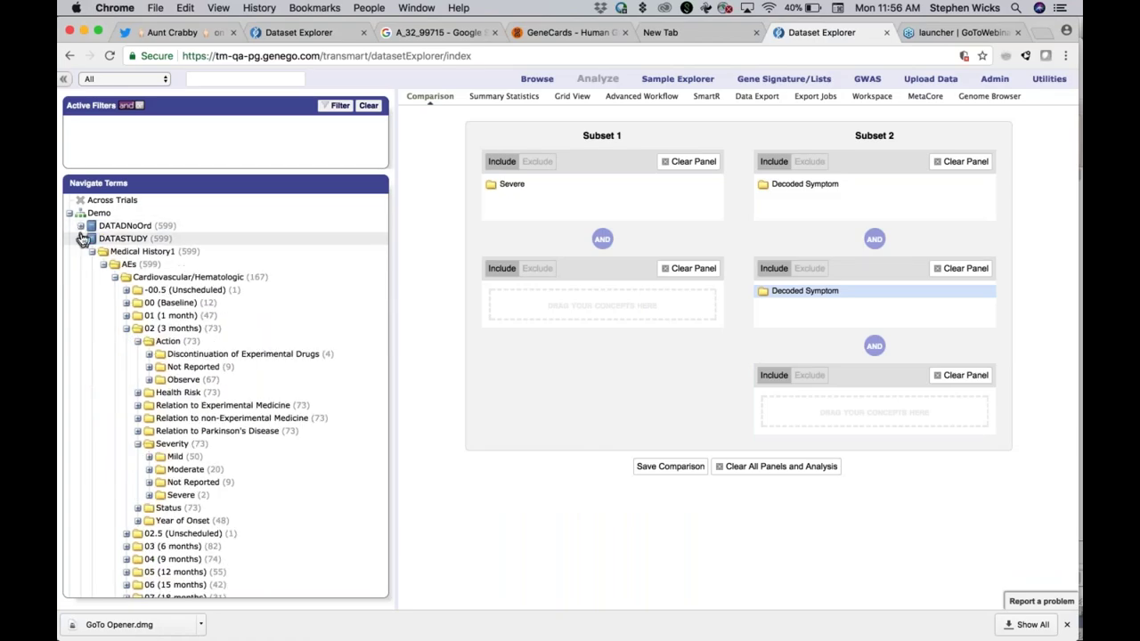
click(80, 239)
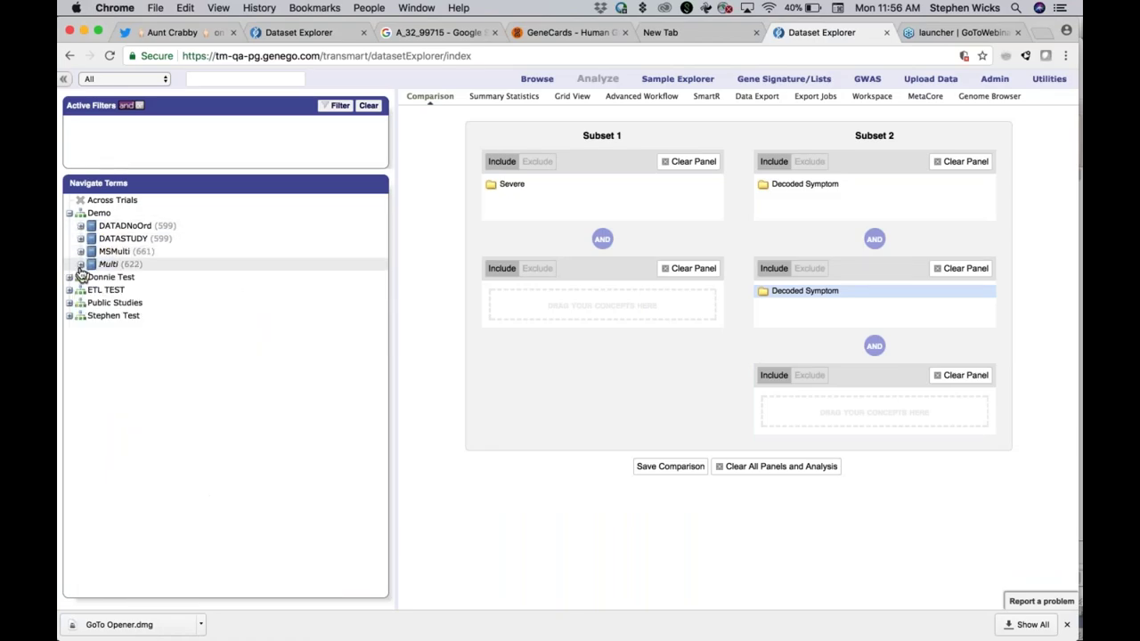
click(80, 264)
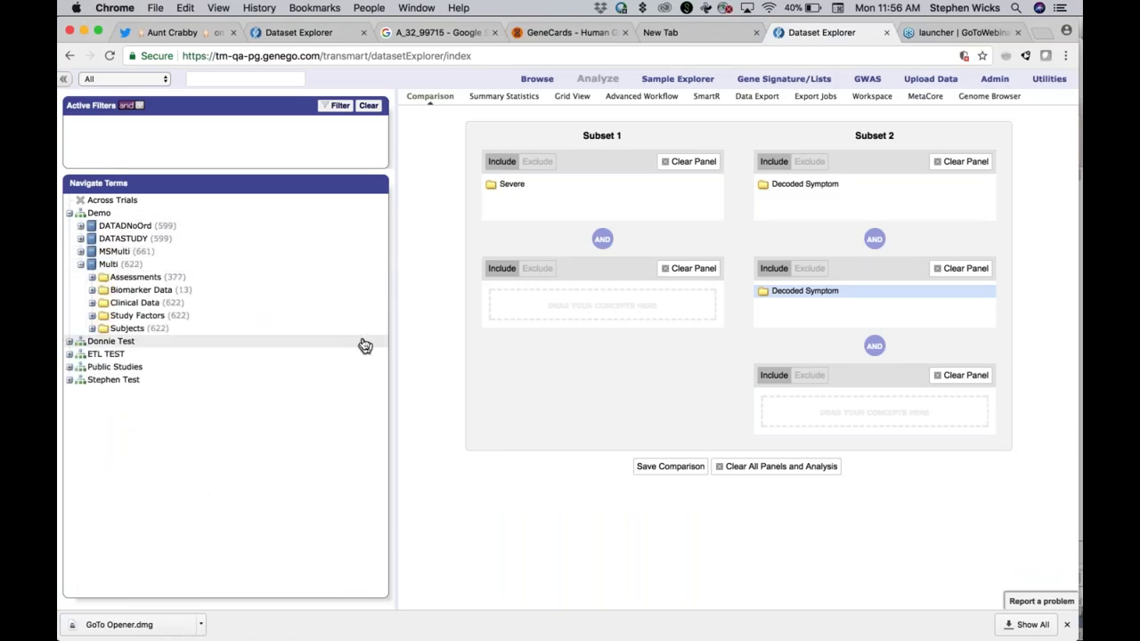
click(92, 316)
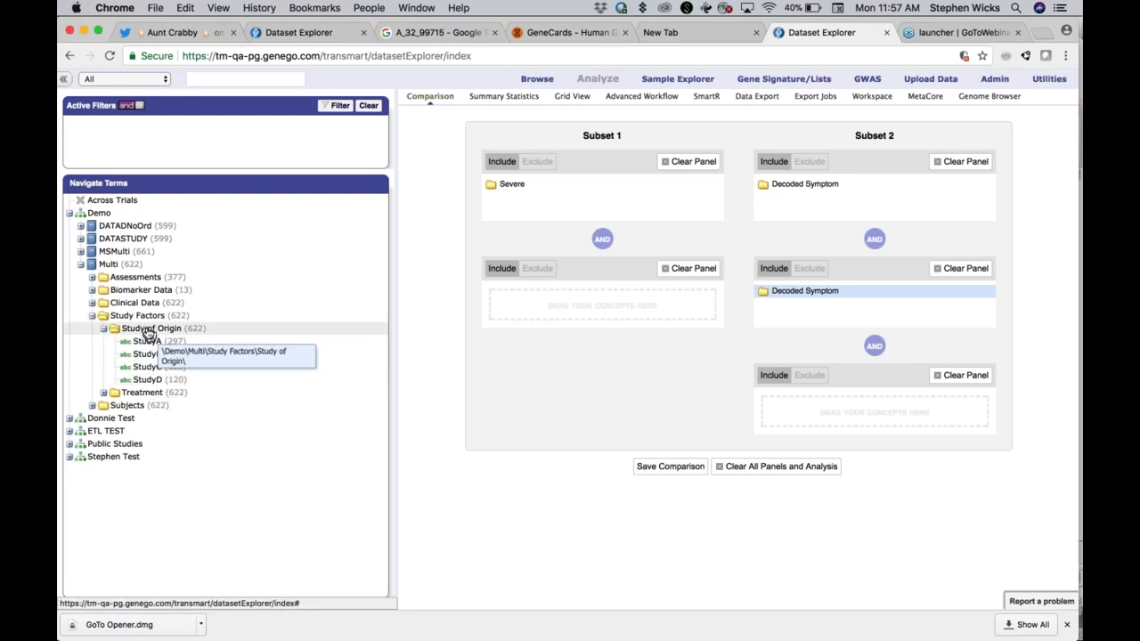
Expand Multi's Clinical Data through Laboratory Measures, Serum Chemistry and Potassium (mEq/L) to the weekly Numeric Values
click(92, 303)
click(104, 317)
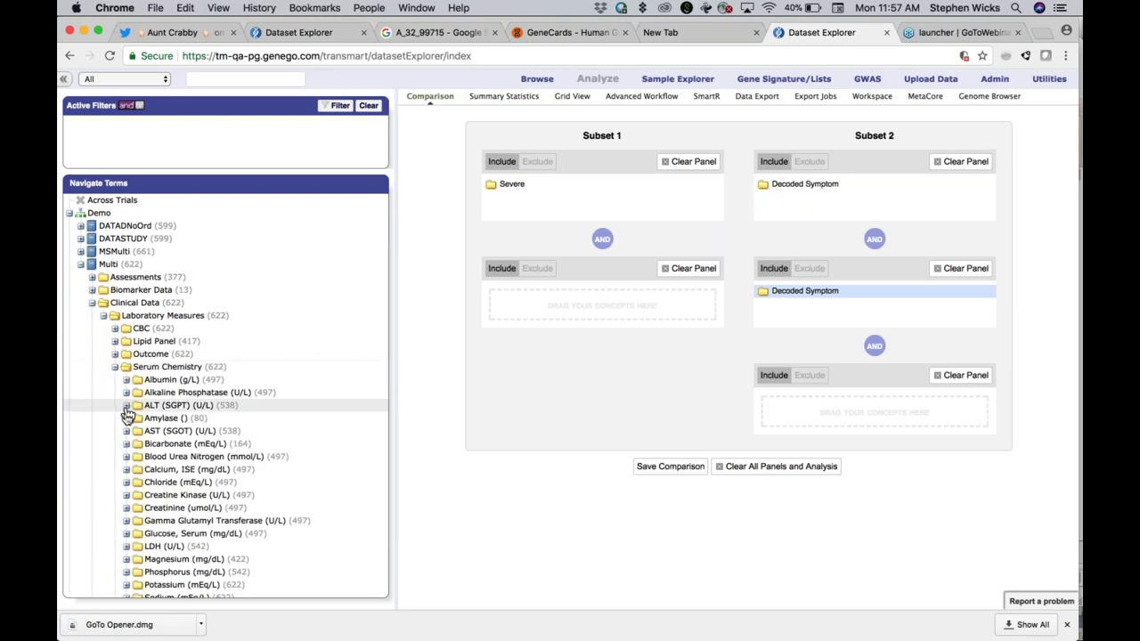
scroll(128, 475, down, 3)
click(126, 496)
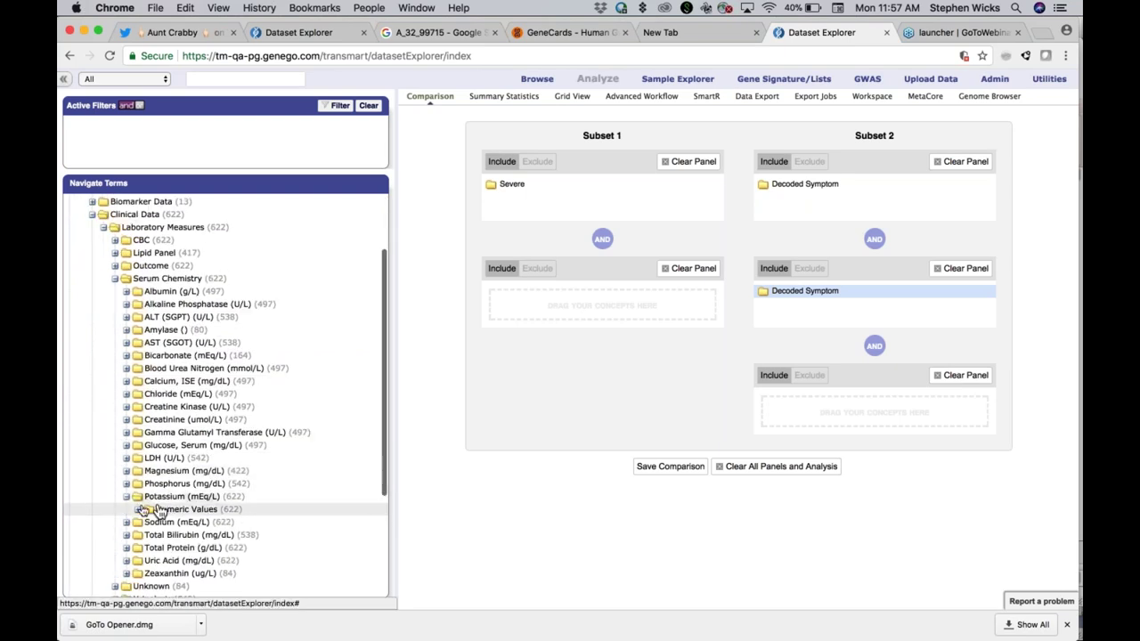
click(140, 509)
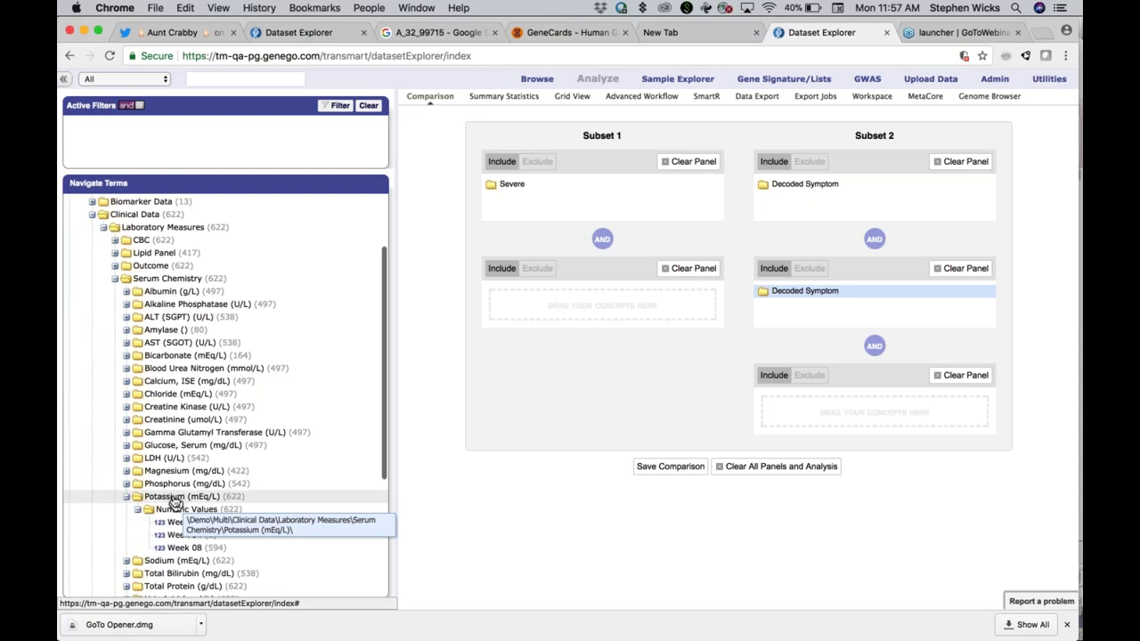
Clear all comparison panels and define Subset 1 as Multi's Laboratory Measures AND StudyA
drag(156, 233, 218, 237)
click(753, 472)
click(705, 142)
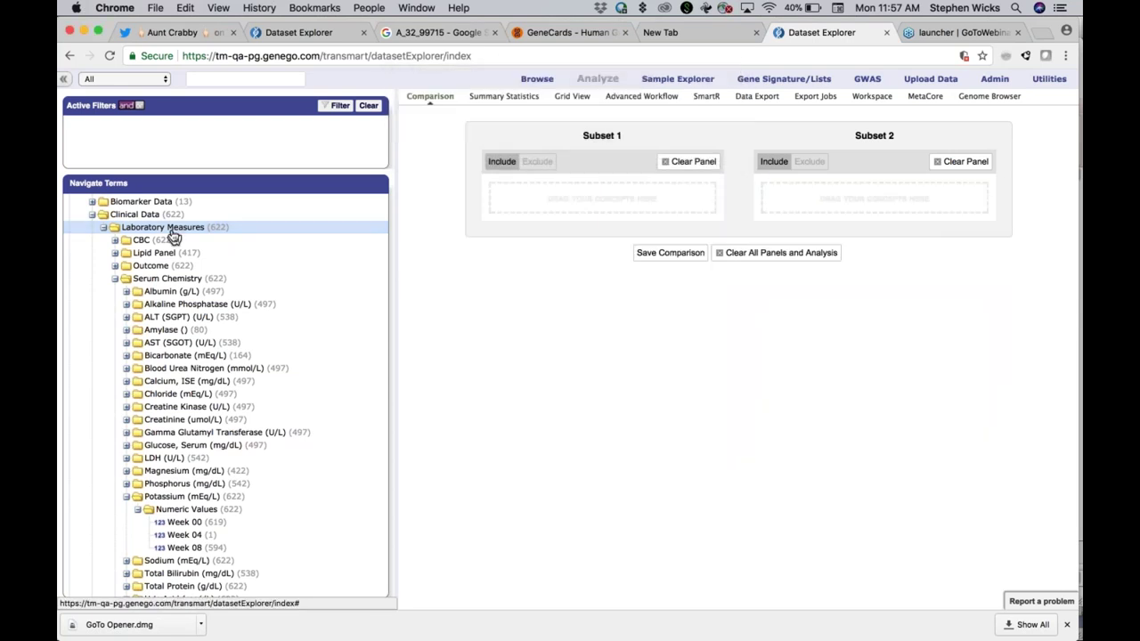
drag(183, 231, 540, 205)
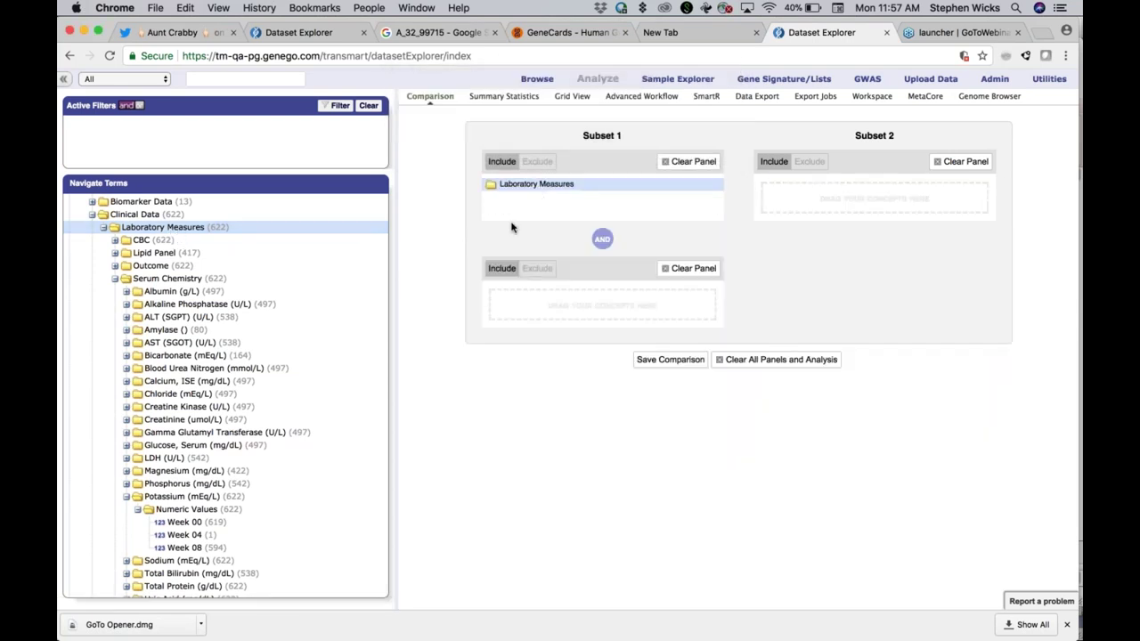
scroll(114, 522, down, 5)
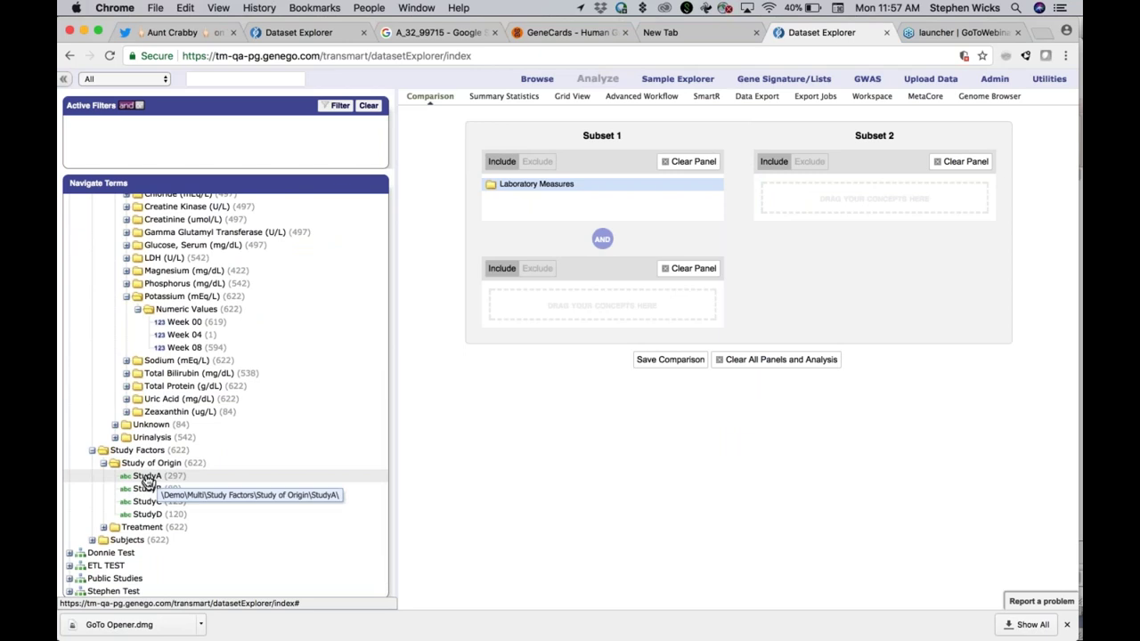
drag(147, 481, 530, 292)
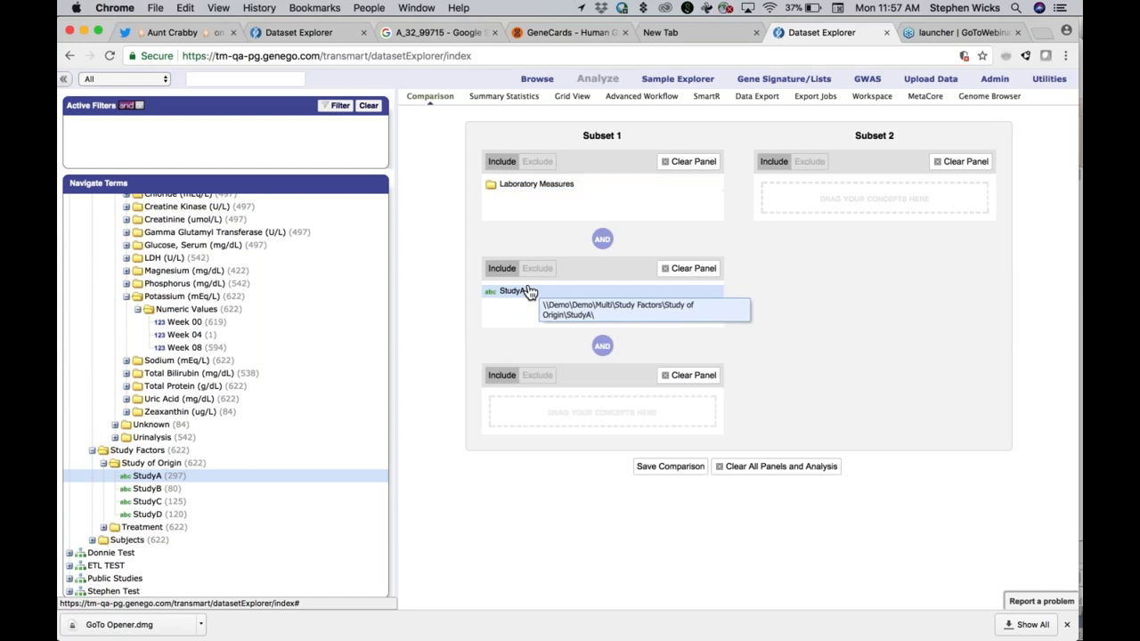
Check the summary statistics for Subset 1, and define Subset 2 as Multi's Laboratory Measures AND StudyB
click(504, 96)
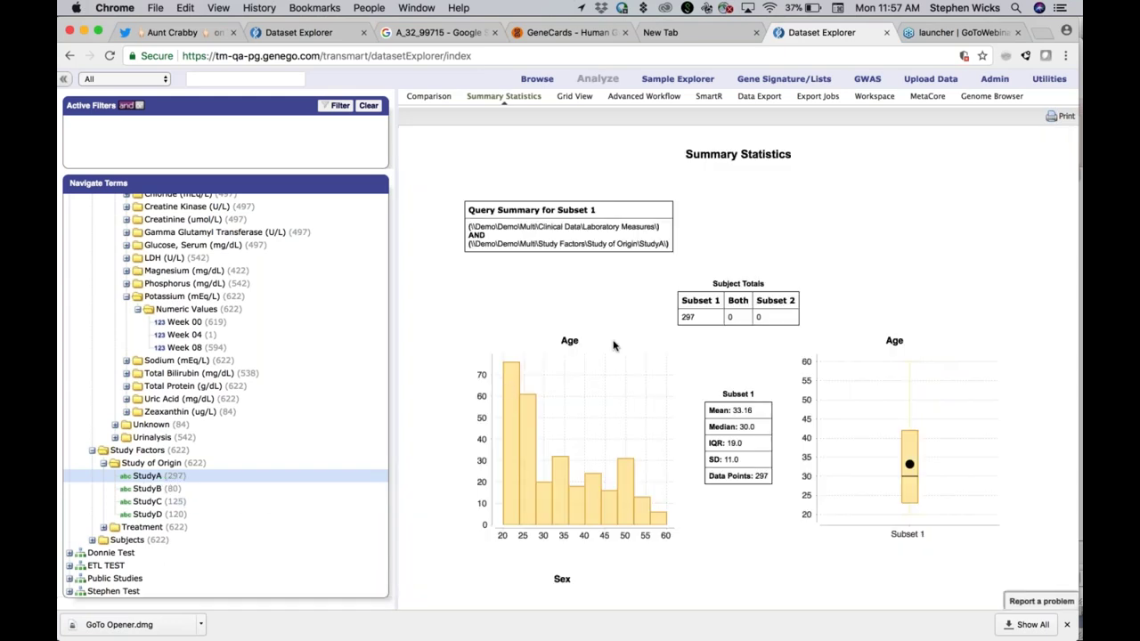
click(431, 98)
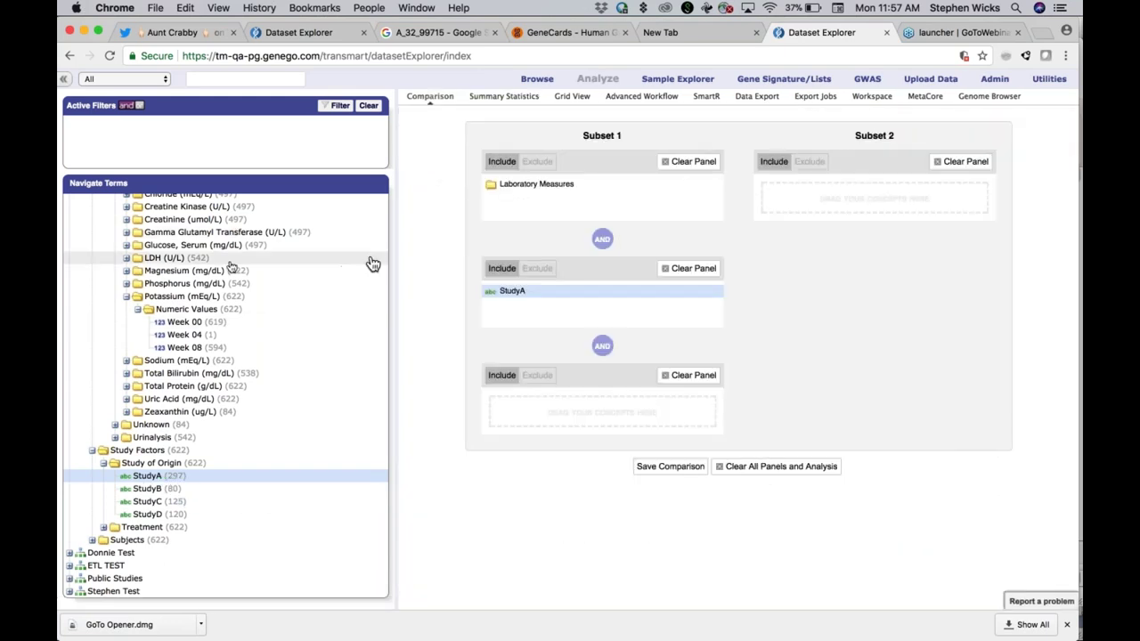
scroll(218, 270, up, 10)
drag(93, 264, 732, 217)
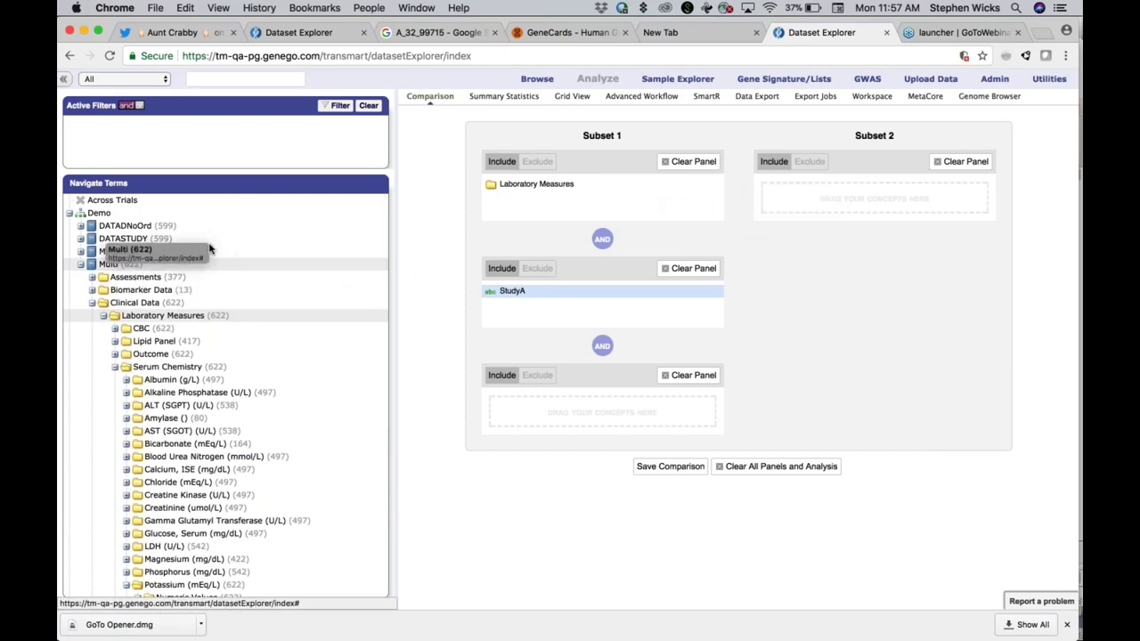
drag(156, 317, 775, 199)
scroll(237, 454, down, 6)
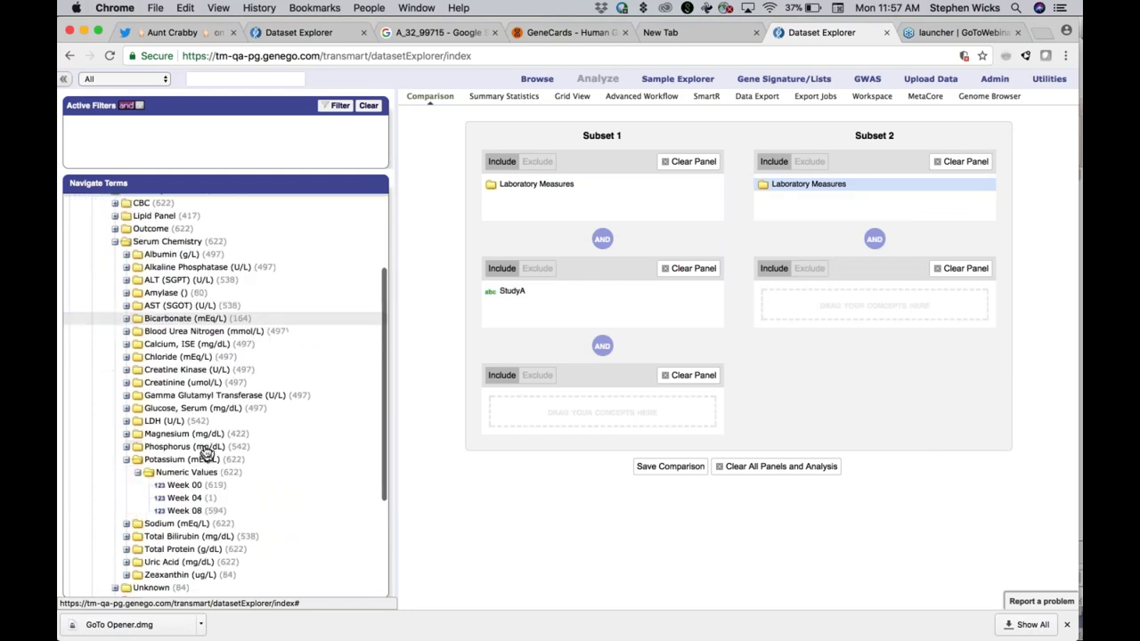
drag(147, 489, 821, 307)
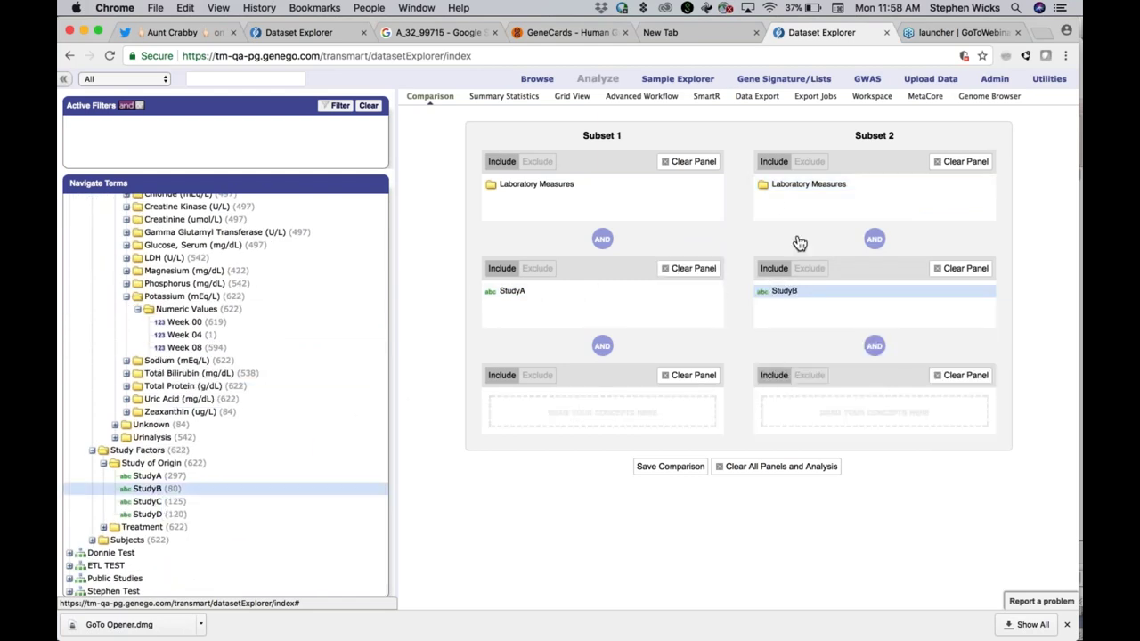
Generate summary statistics for both subsets with an added analysis of serum potassium at Week 00, and expand Treatment under Study Factors
click(501, 97)
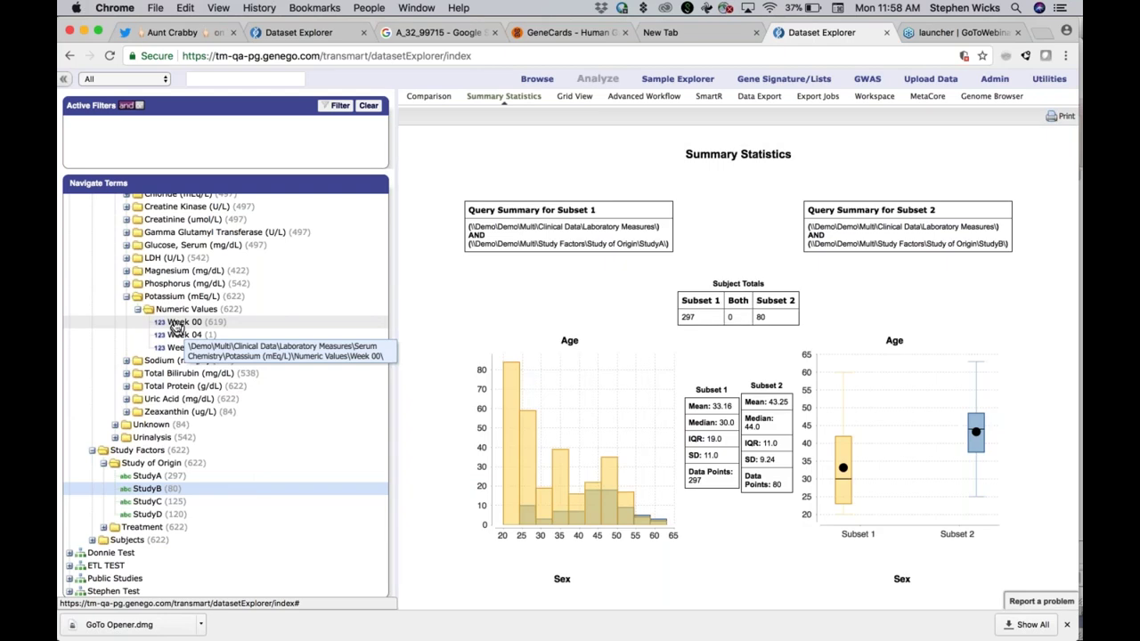
drag(177, 328, 596, 312)
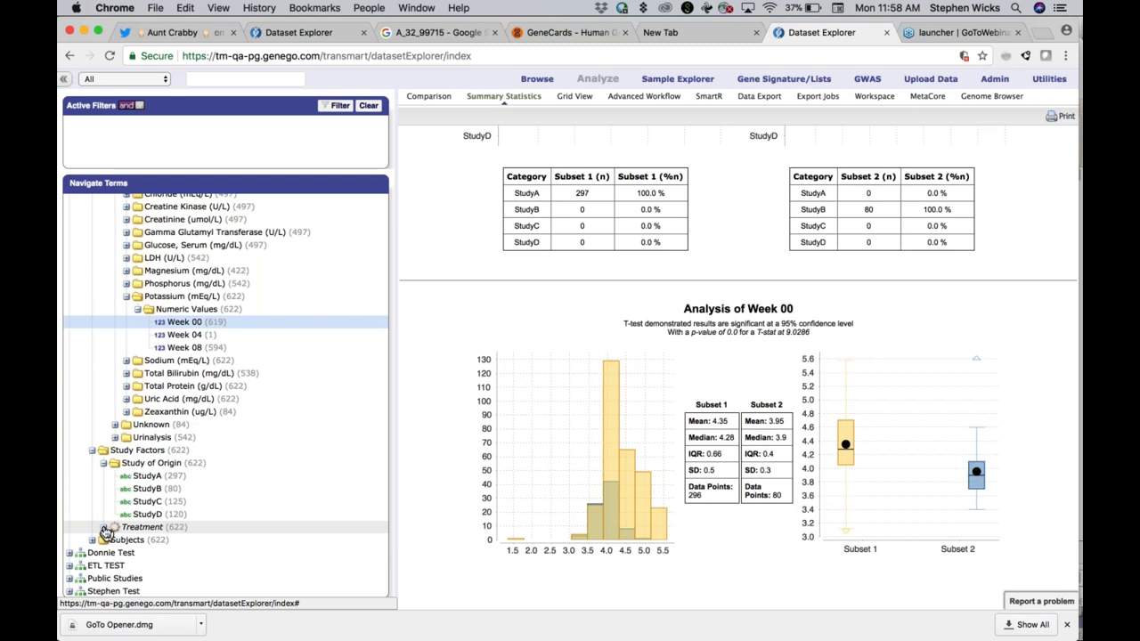
scroll(269, 491, down, 2)
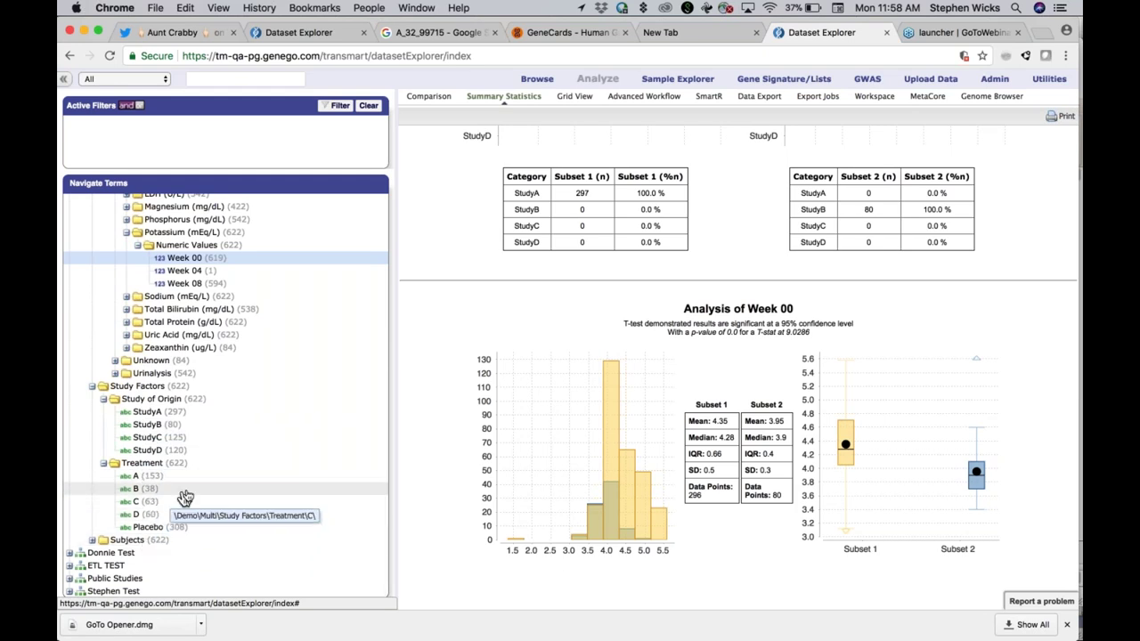
Collapse Potassium, Serum Chemistry, Study of Origin and Treatment in the Multi tree
click(138, 249)
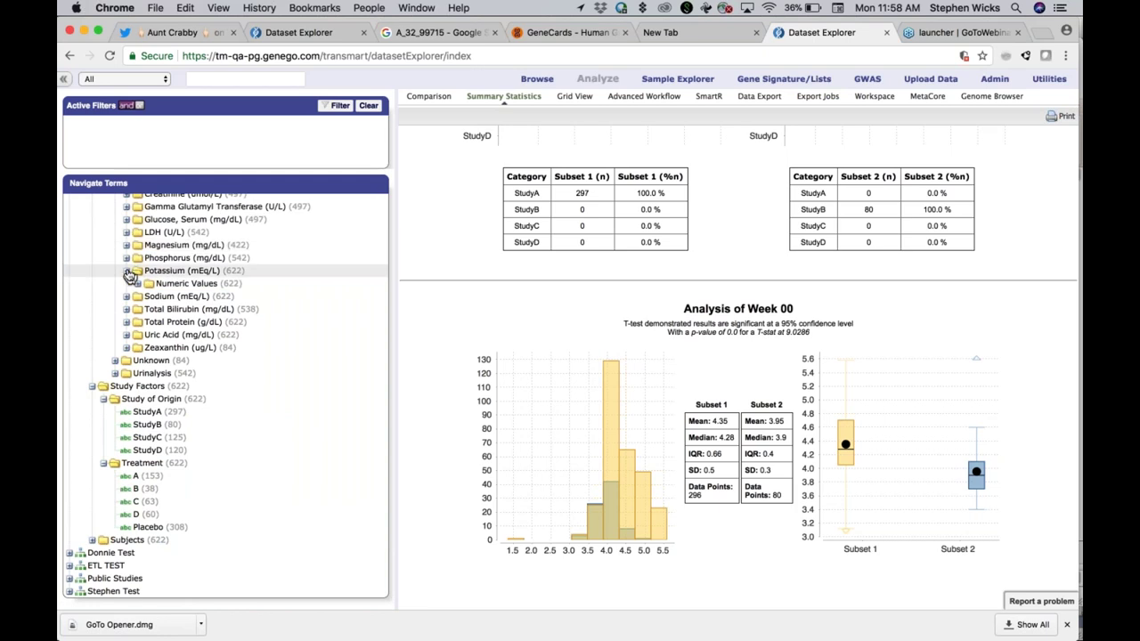
click(129, 271)
scroll(134, 267, up, 5)
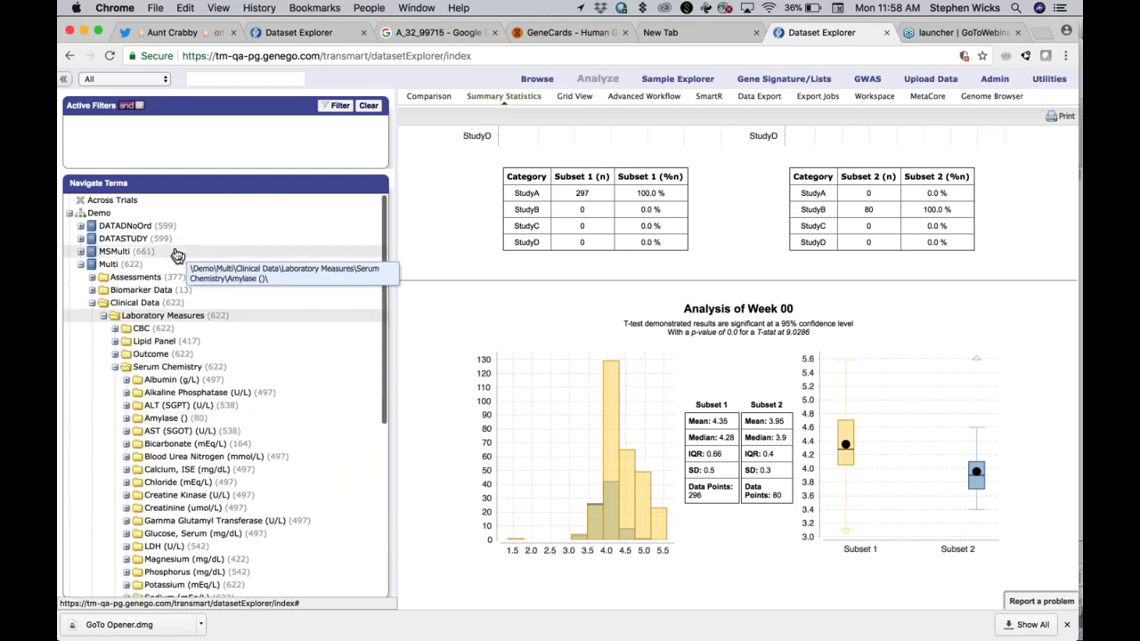
click(114, 368)
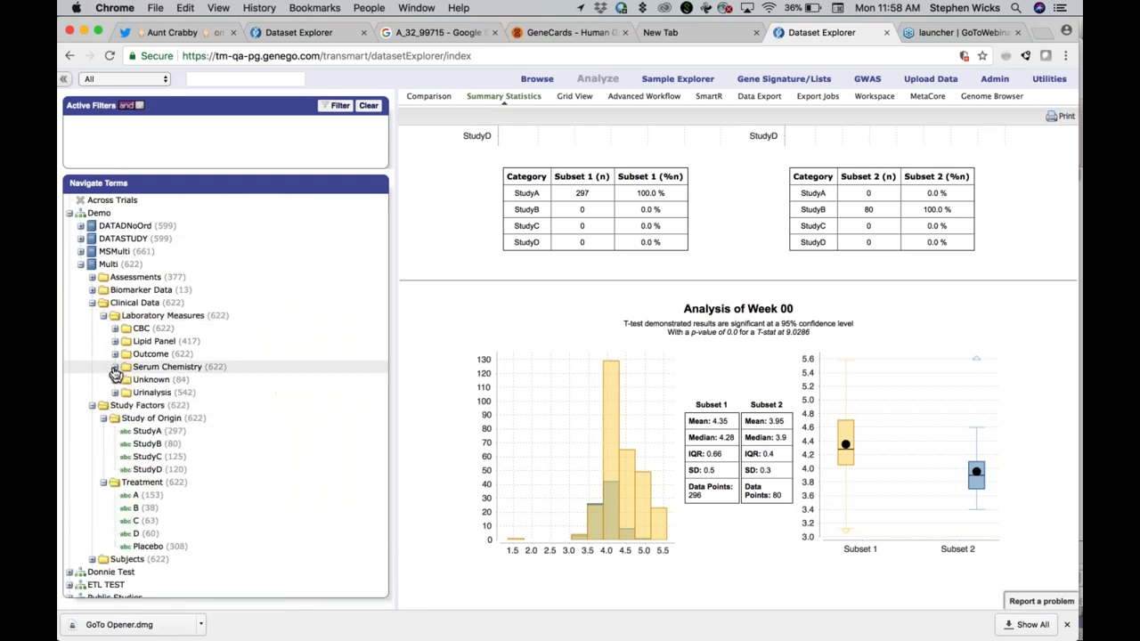
click(103, 418)
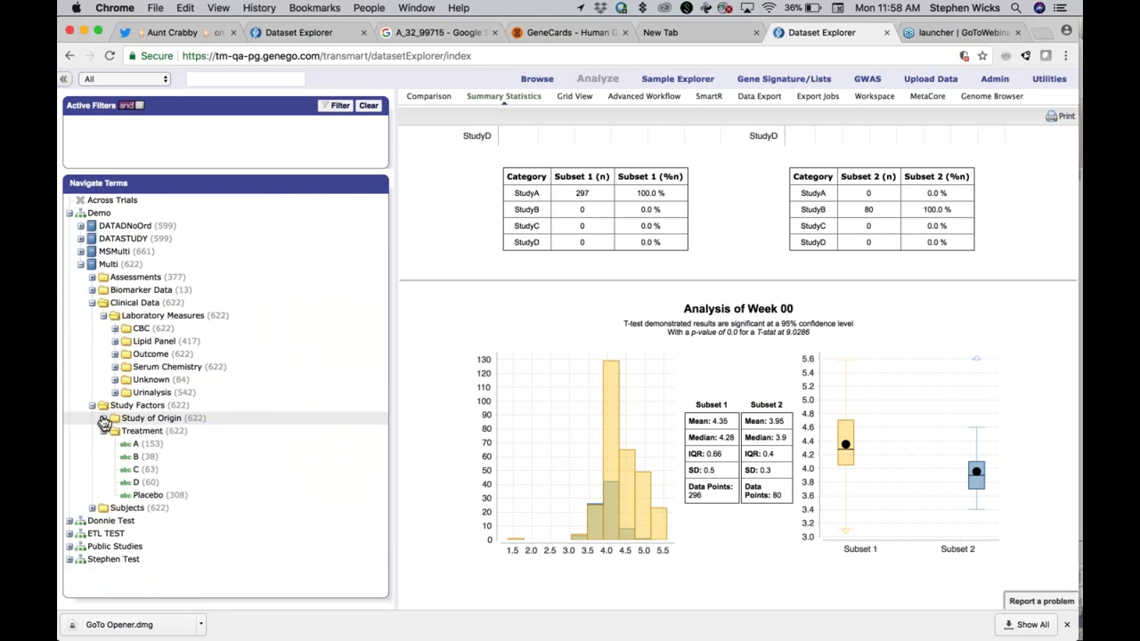
click(103, 431)
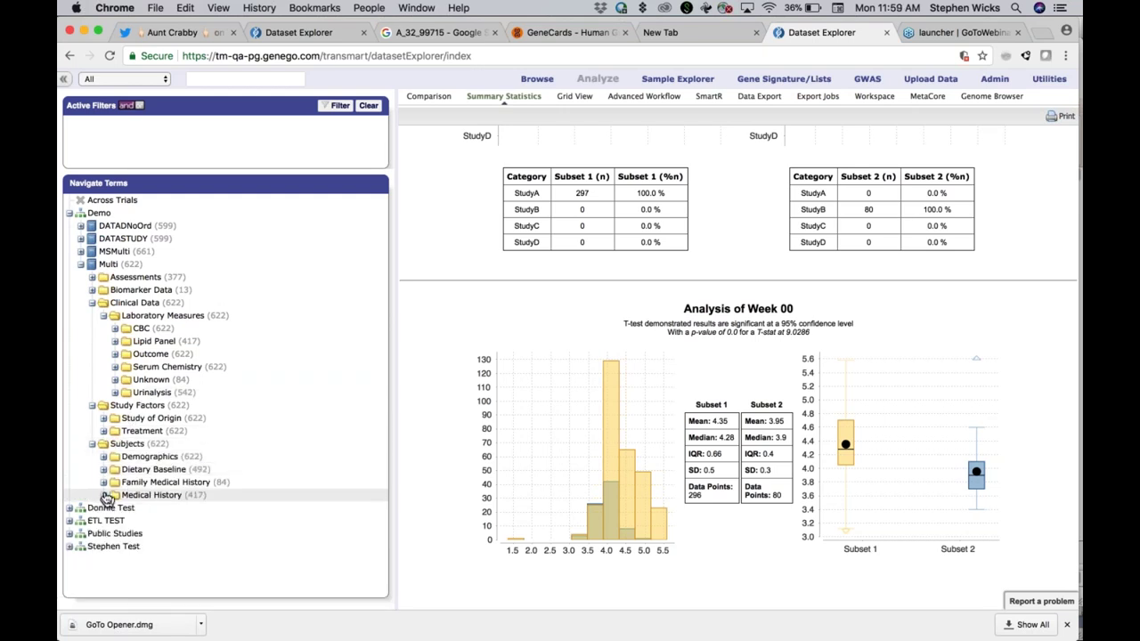
Browse Dietary Baseline under Subjects, checking Lipids and expanding Minerals to the weekly Potassium (mg/day) values
click(105, 470)
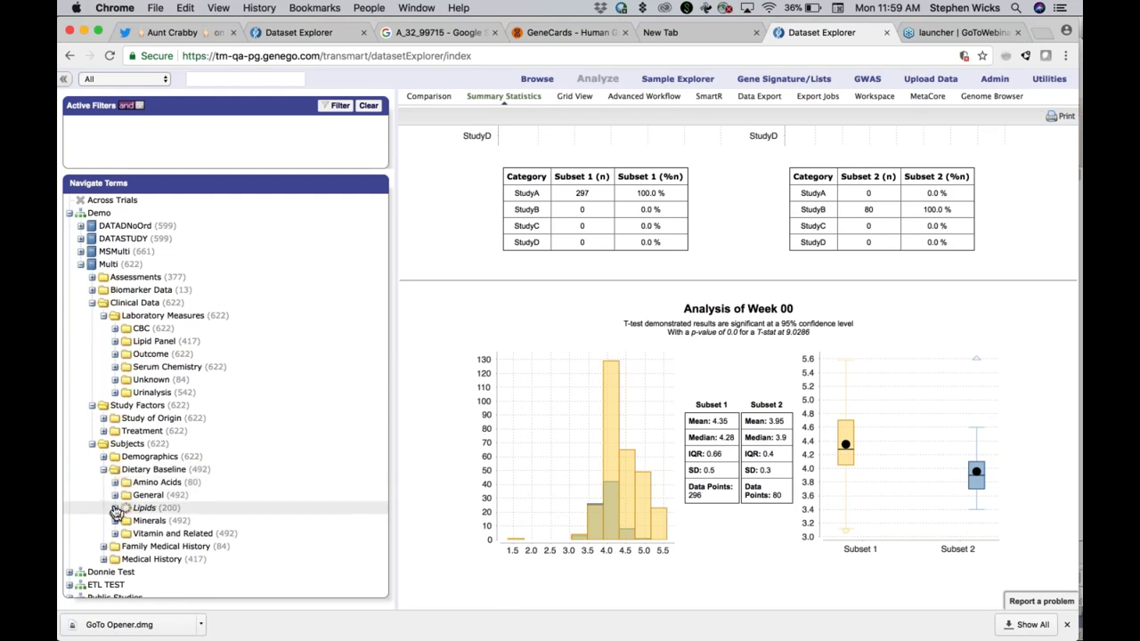
scroll(113, 521, down, 3)
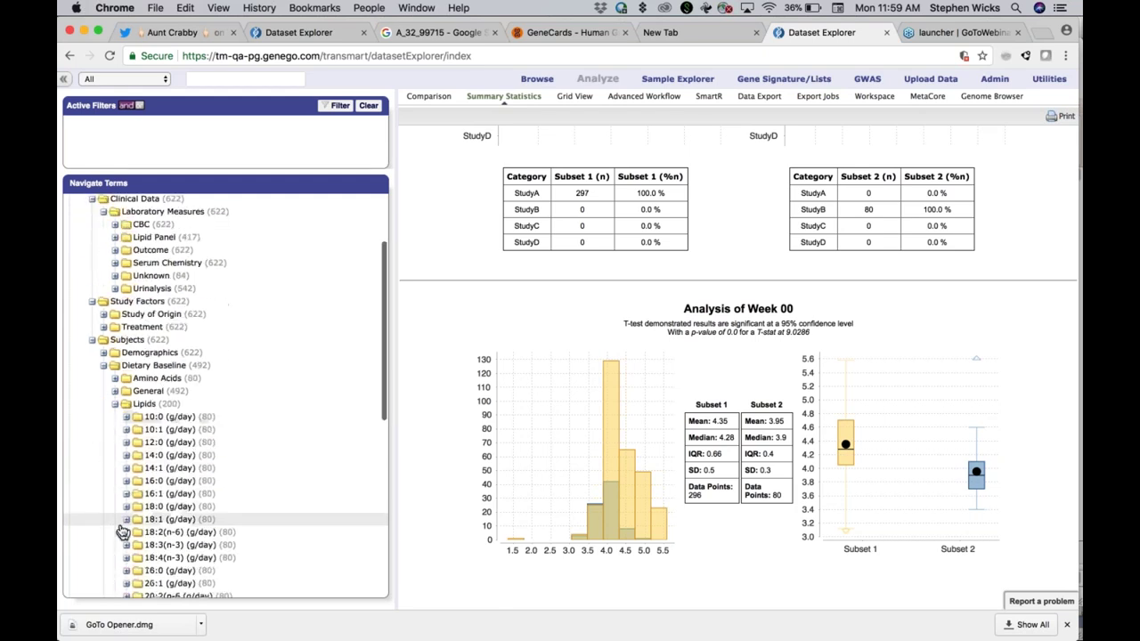
click(114, 404)
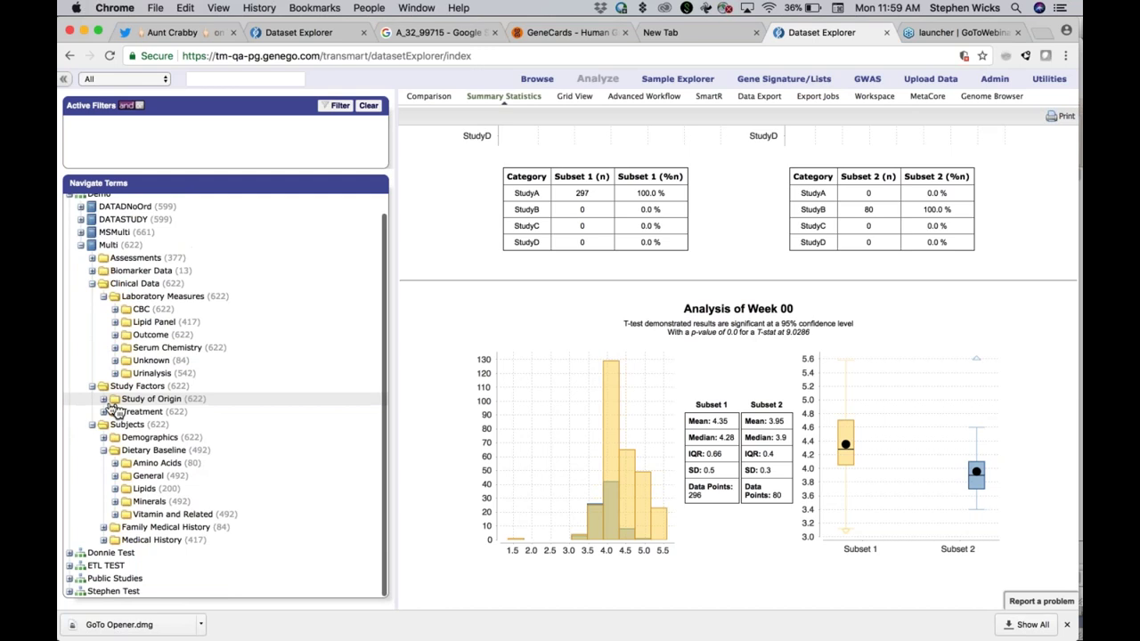
click(115, 502)
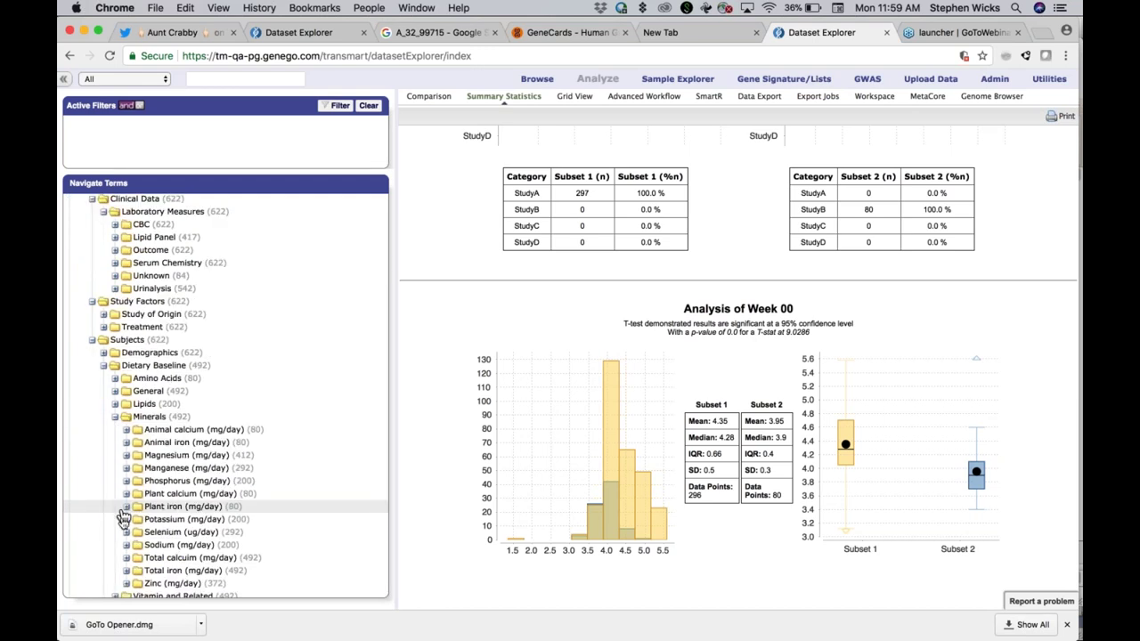
click(127, 521)
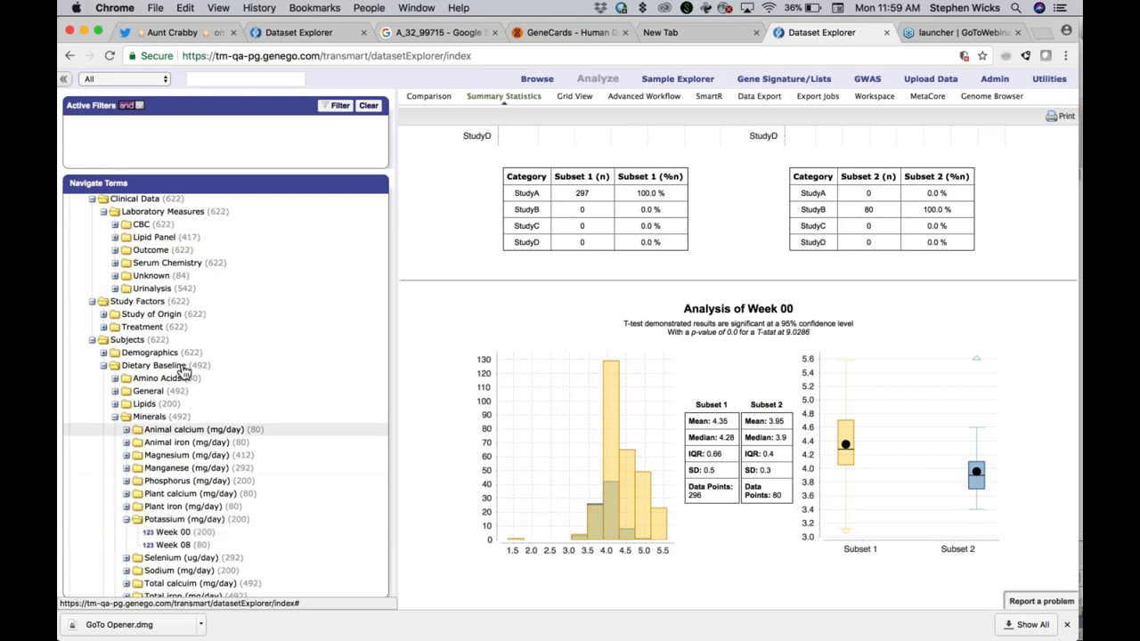
Collapse Clinical Data, Study Factors and Subjects under Multi, briefly revisiting the Multi-facetted Clinical Data Case slide in PowerPoint
scroll(170, 204, up, 1)
scroll(170, 204, up, 5)
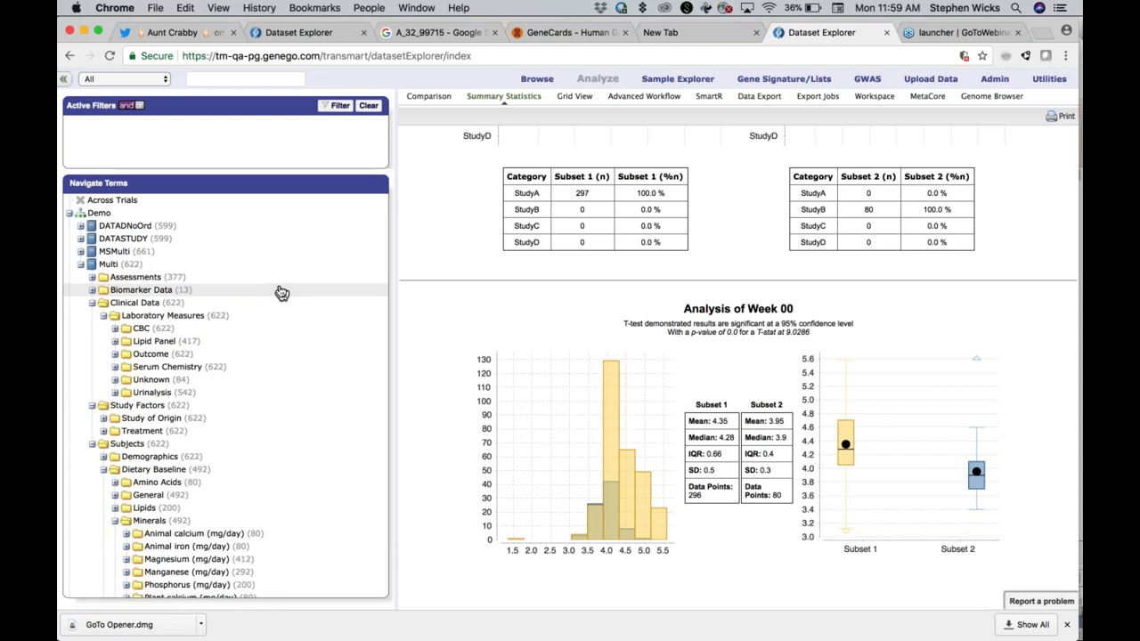
click(103, 317)
click(91, 303)
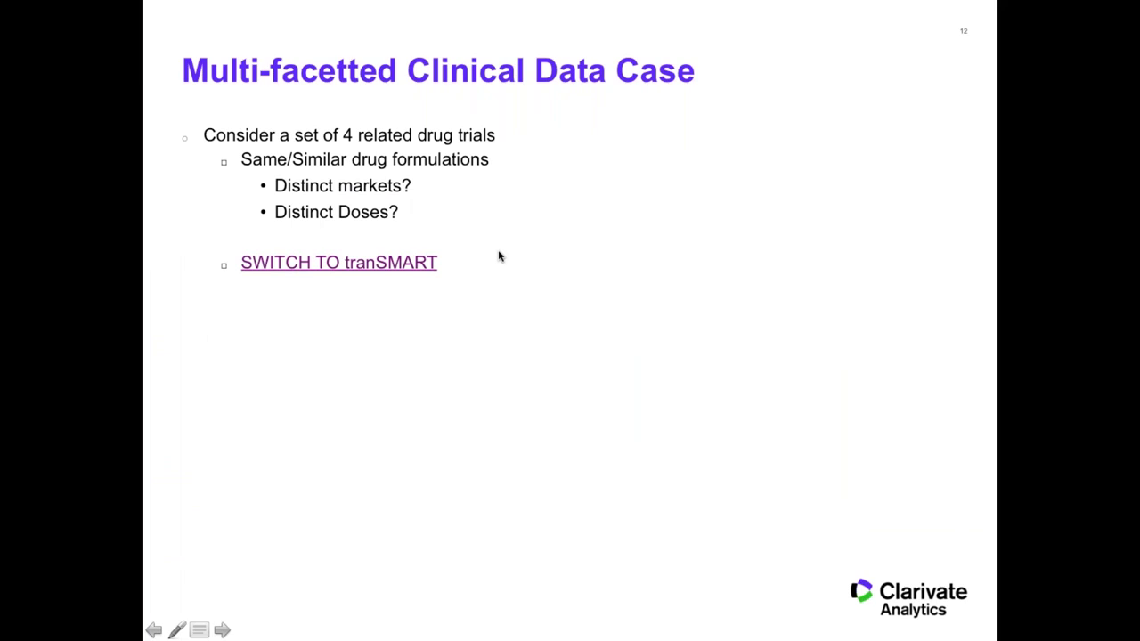
key(Right)
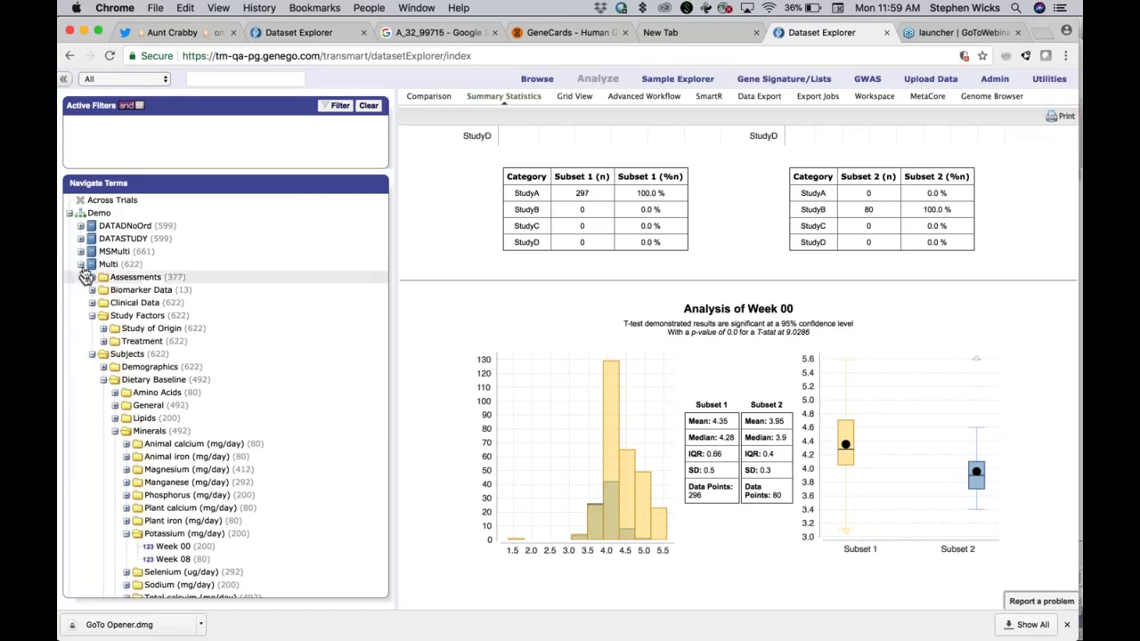
click(91, 315)
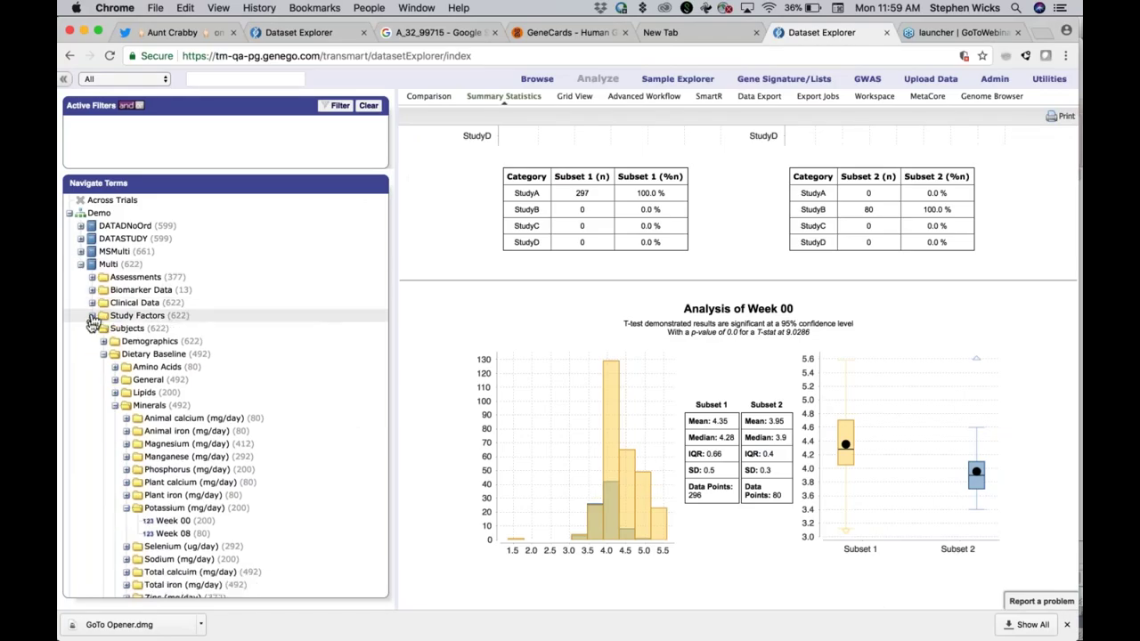
click(92, 329)
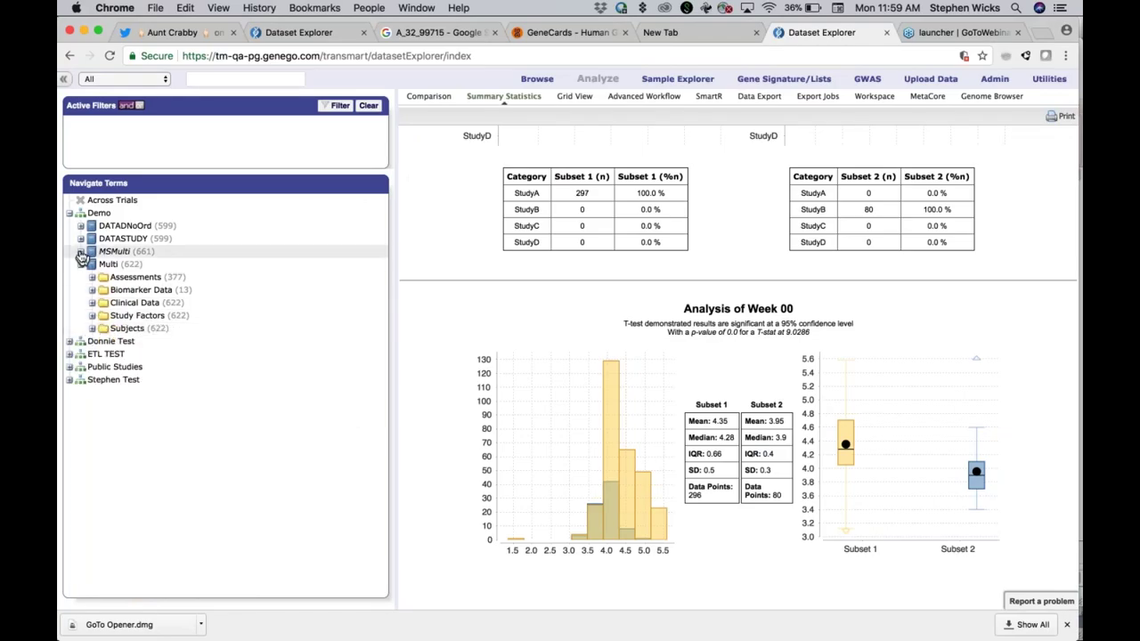
Expand MSMulti, and under Multi expand Study Factors and Biomarker Data through Agilent Human Genome 4x44v2 to Blood
click(80, 251)
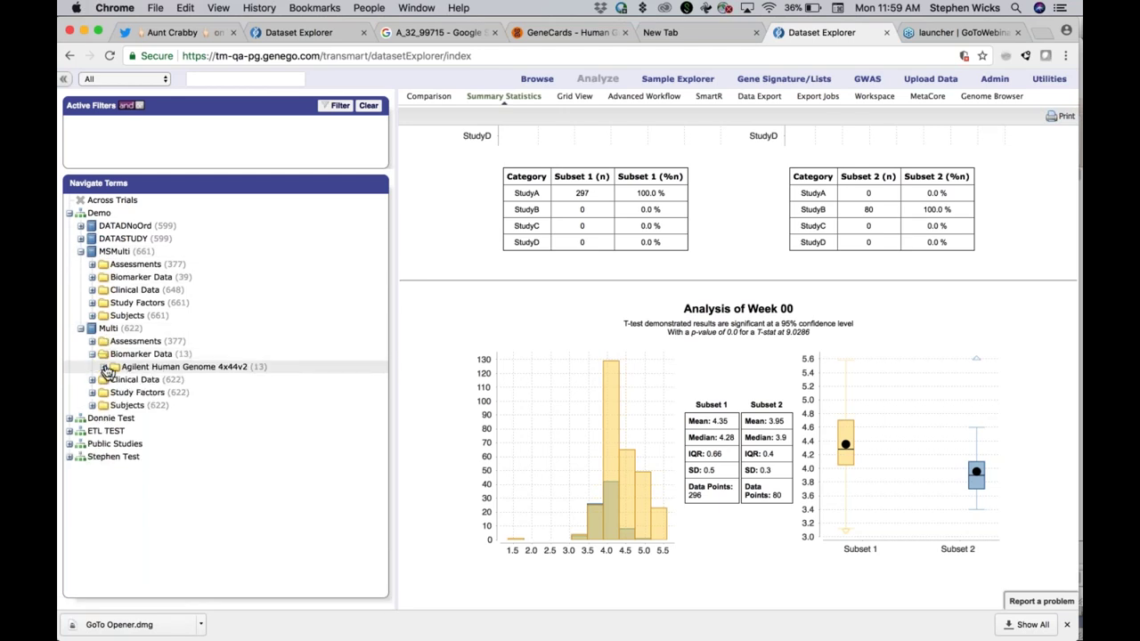
click(104, 367)
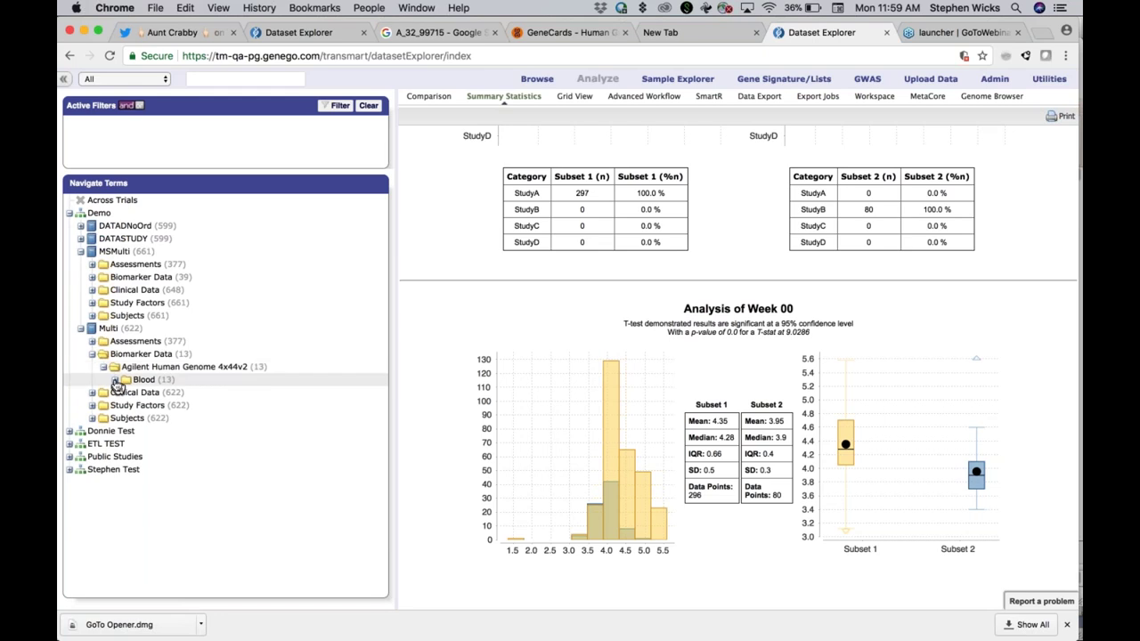
click(92, 405)
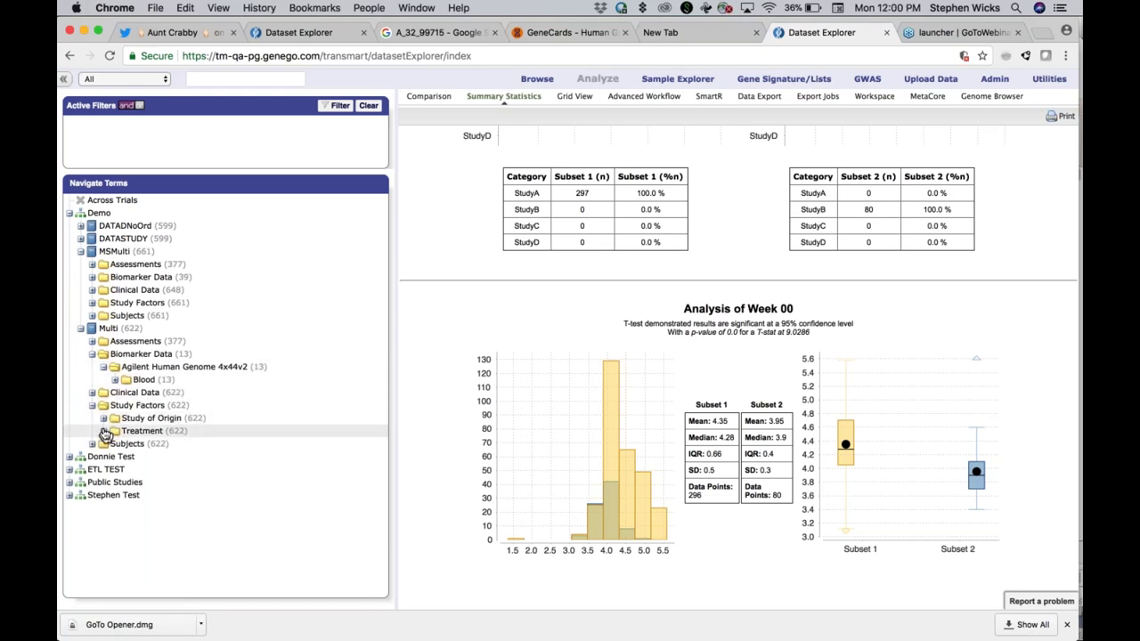
Expand Multi's Clinical Data through Laboratory Measures, Outcome and 8-hydroxy-2'-deoxyguanosine (ng/mL) to its weekly Numeric Values
click(92, 393)
click(104, 406)
click(115, 444)
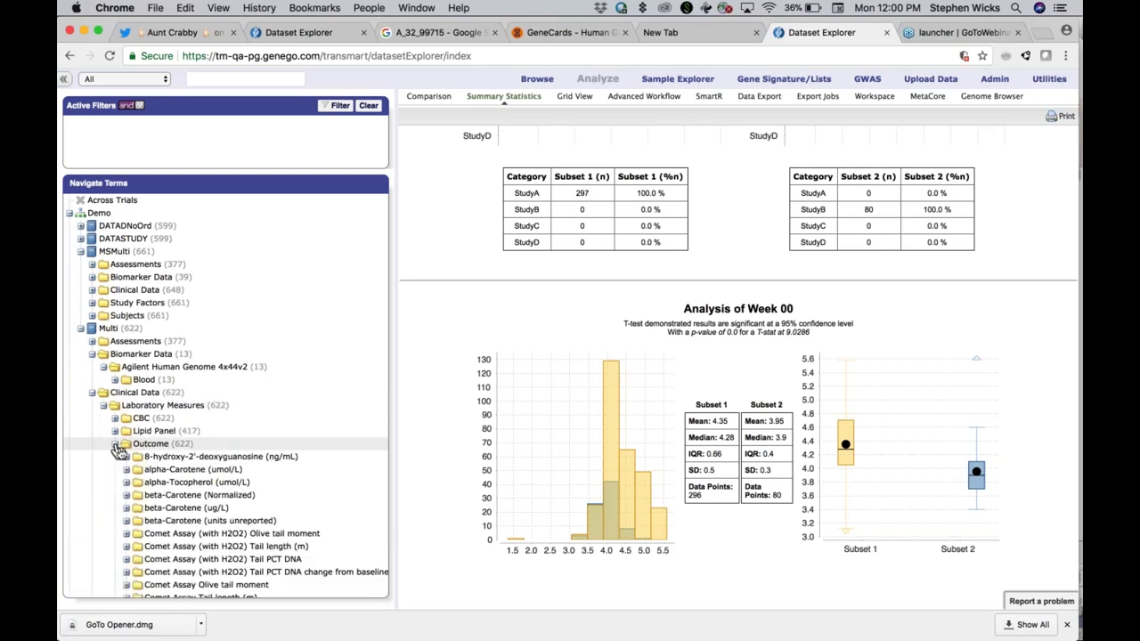
click(137, 469)
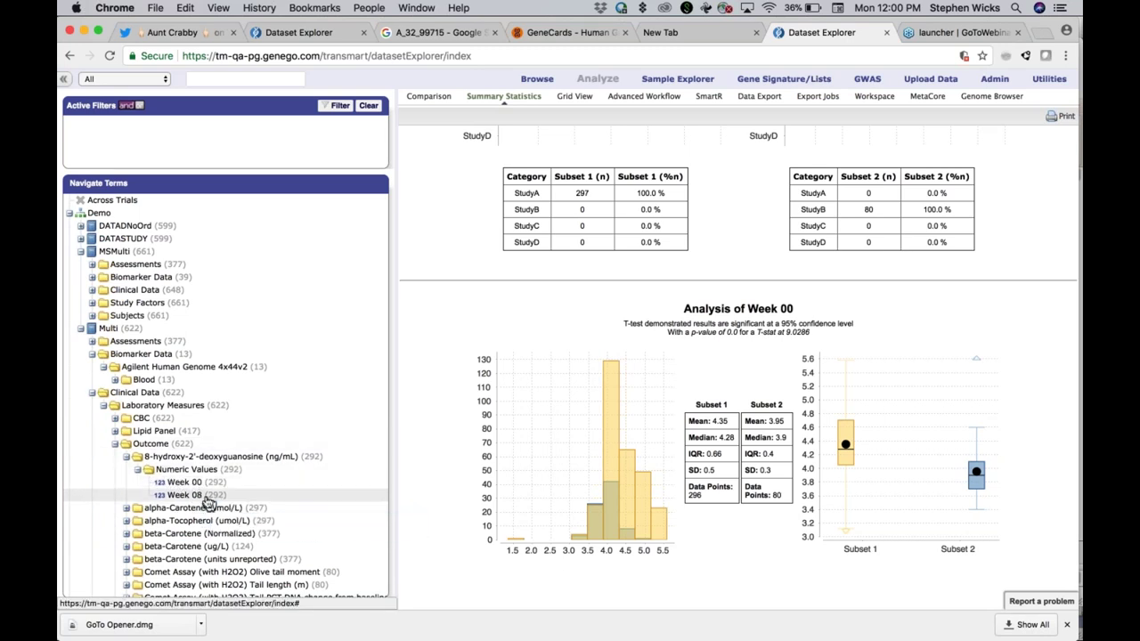
Expand Blood's weekly nodes under Multi's Biomarker Data, and clear the study and Laboratory Measures criteria from both comparison subsets
click(125, 456)
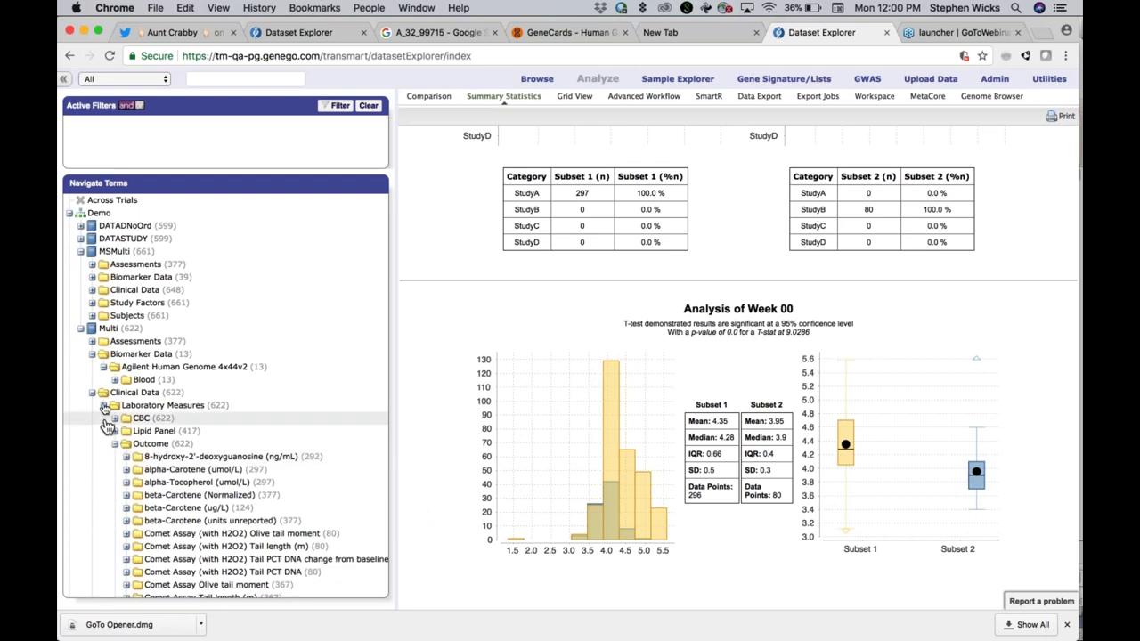
click(115, 380)
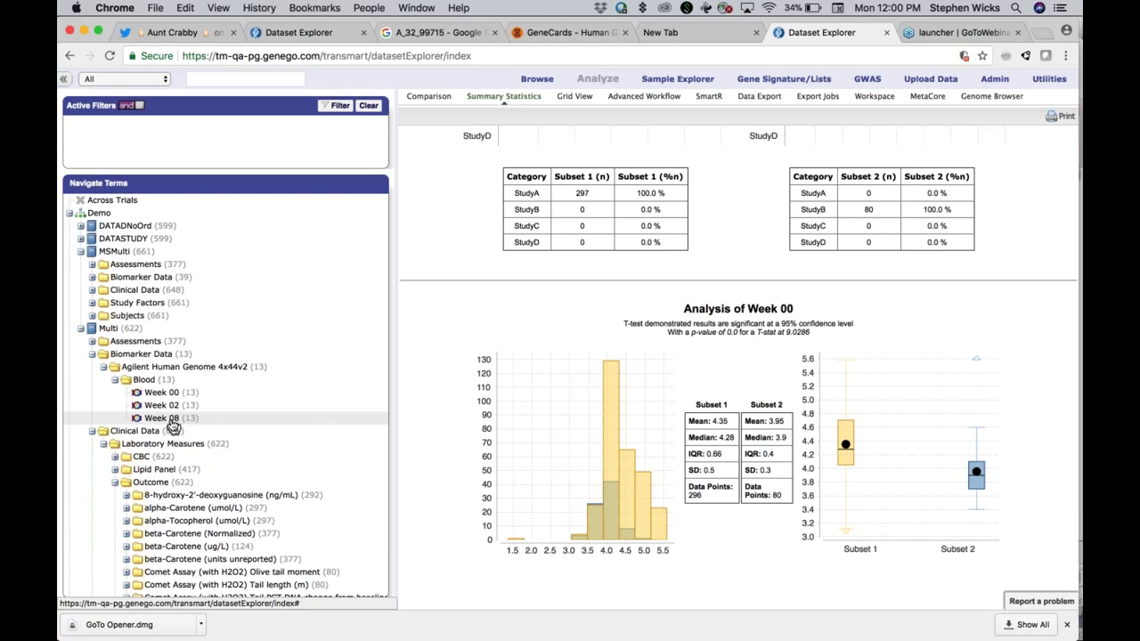
click(428, 95)
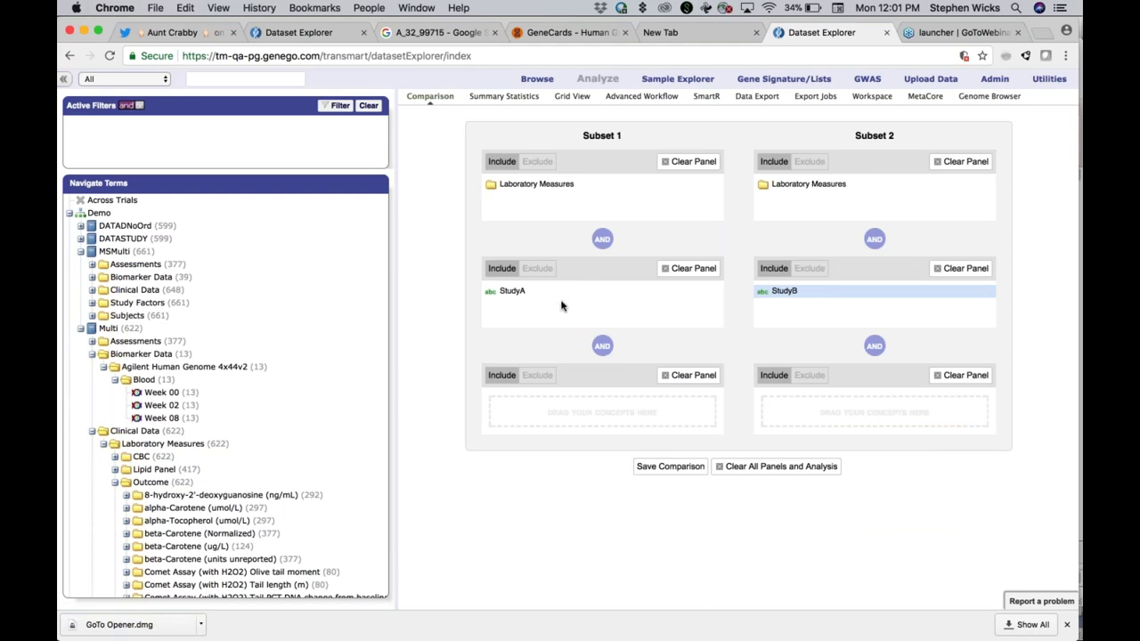
drag(547, 295, 846, 300)
click(704, 277)
click(951, 270)
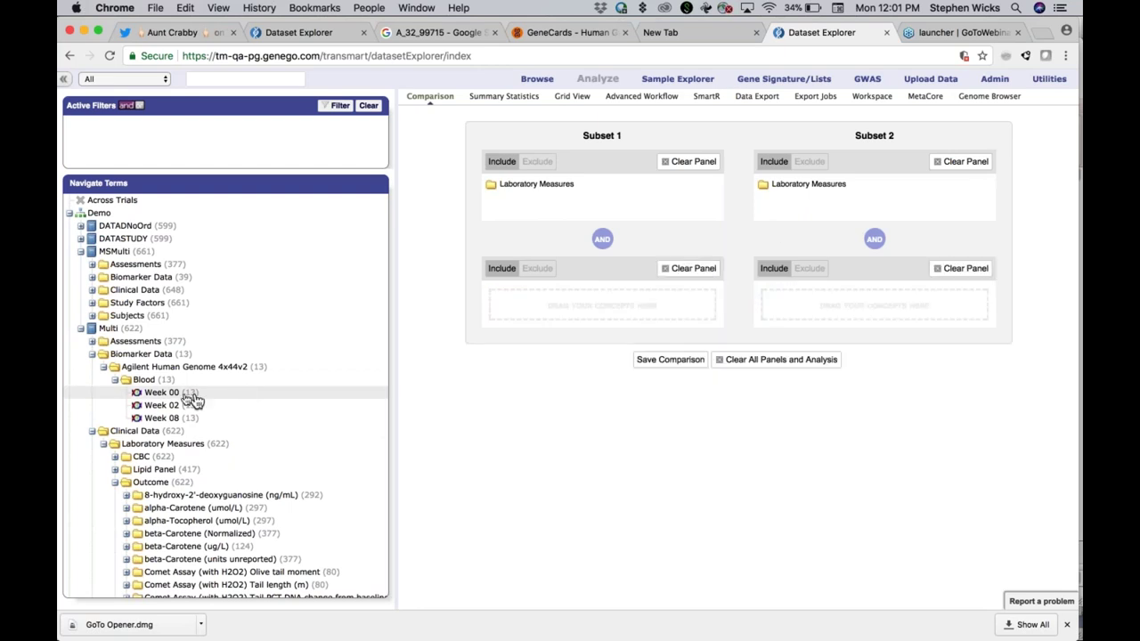
click(963, 161)
click(687, 161)
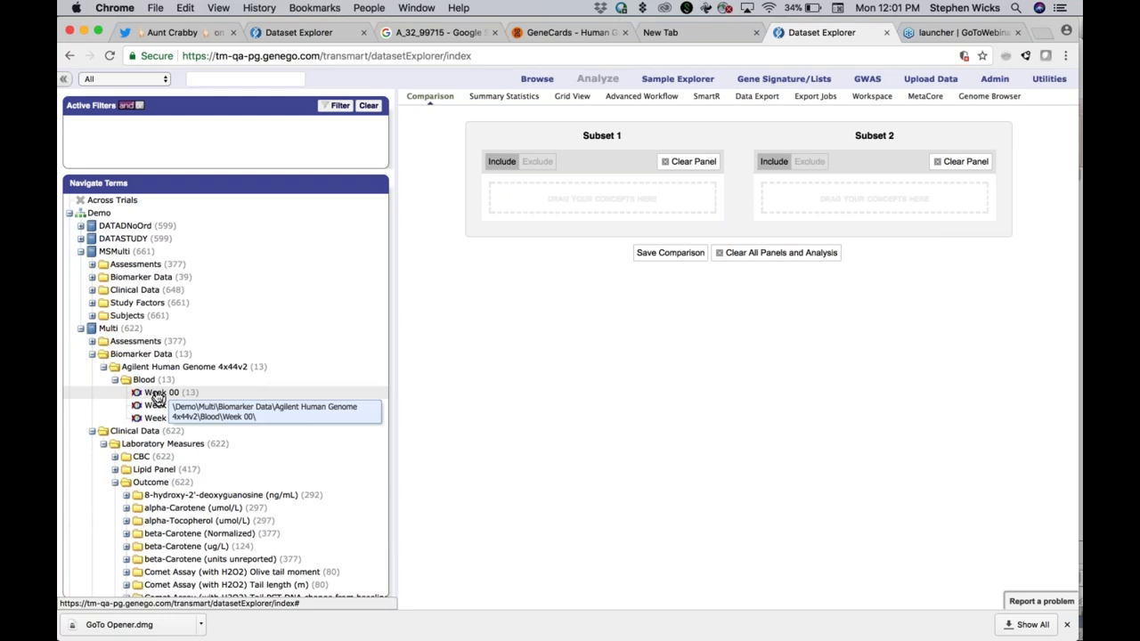
Add Multi's Blood biomarker folder to Subset 1 and Subset 2, generating the summary statistics for each addition
drag(150, 381, 536, 195)
click(507, 105)
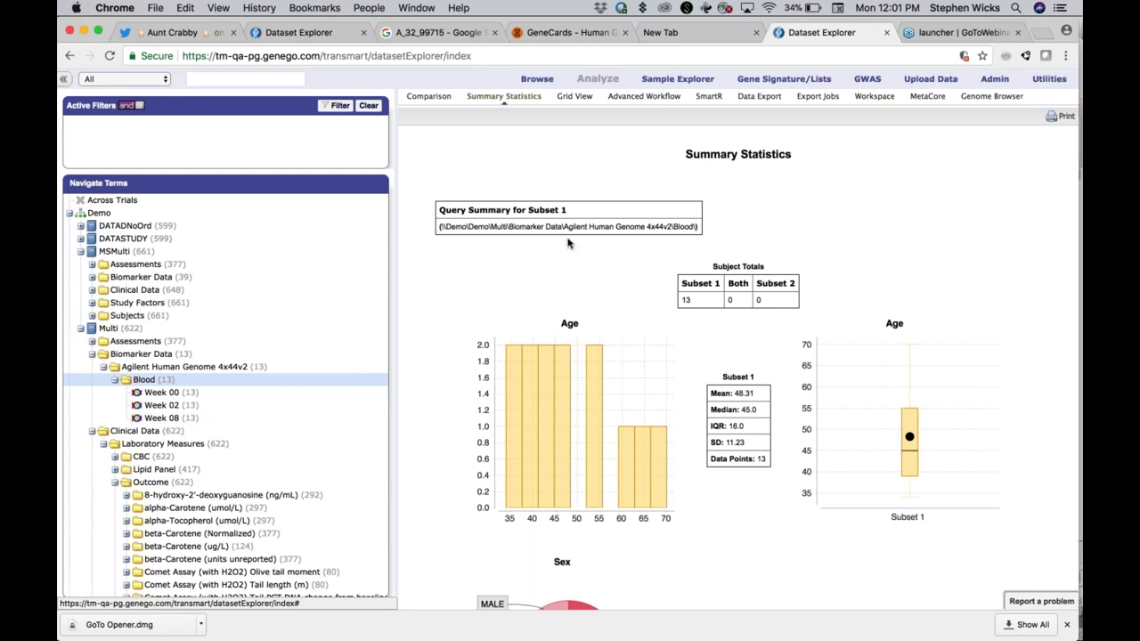
click(433, 98)
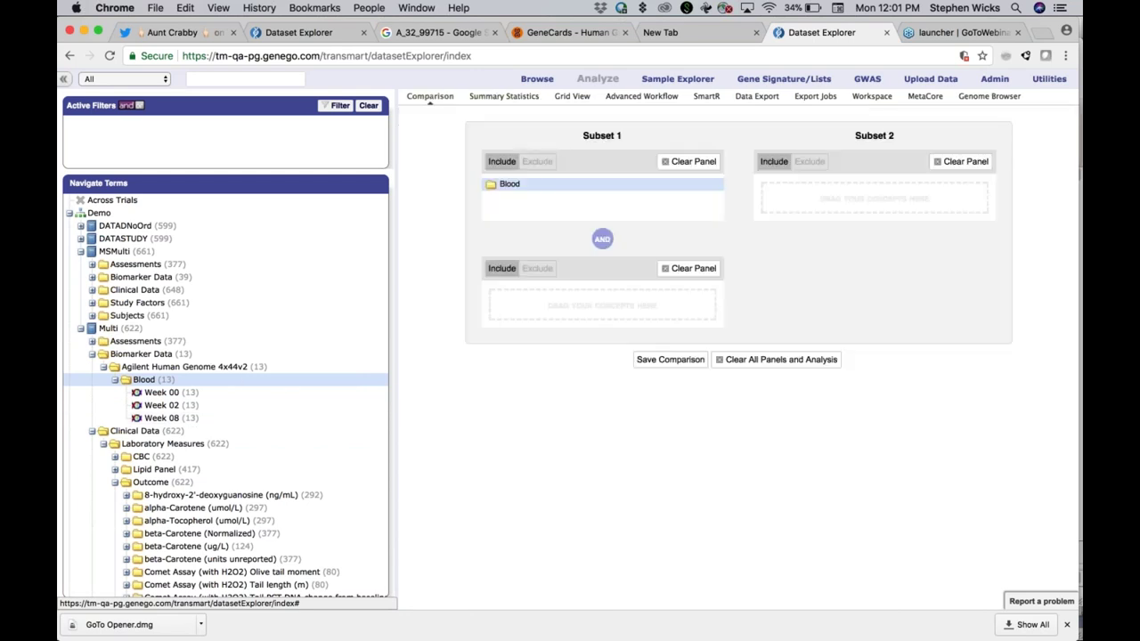
drag(143, 383, 855, 207)
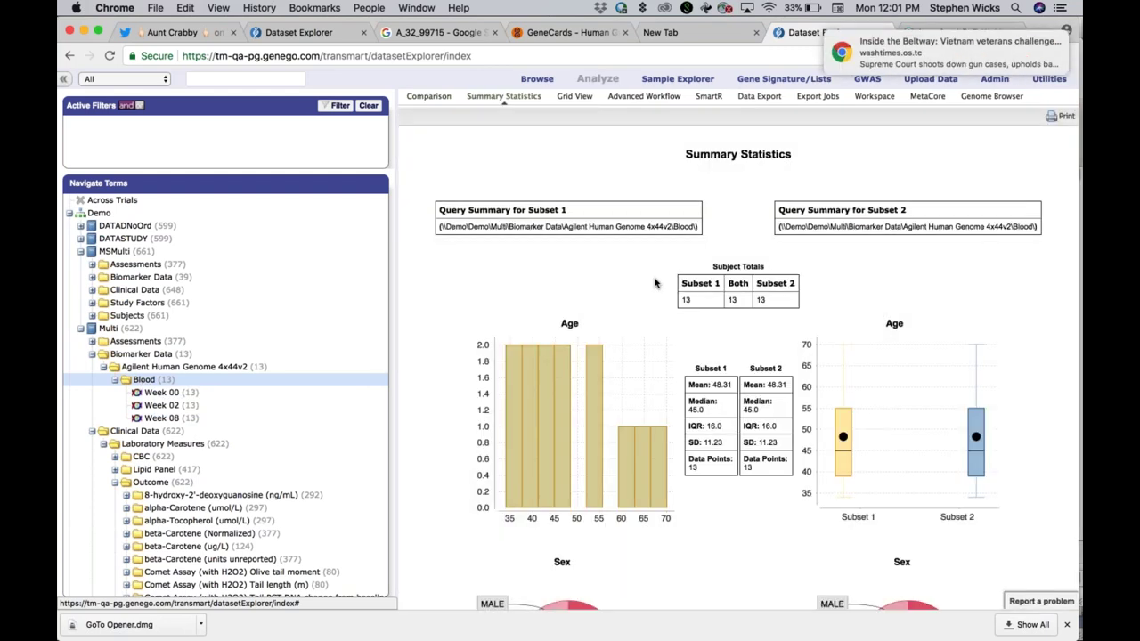
Try a Marker Selection analysis with Blood's Week 00 and Week 08 as high dimensional variables, and clear the selected variables
click(638, 97)
click(429, 116)
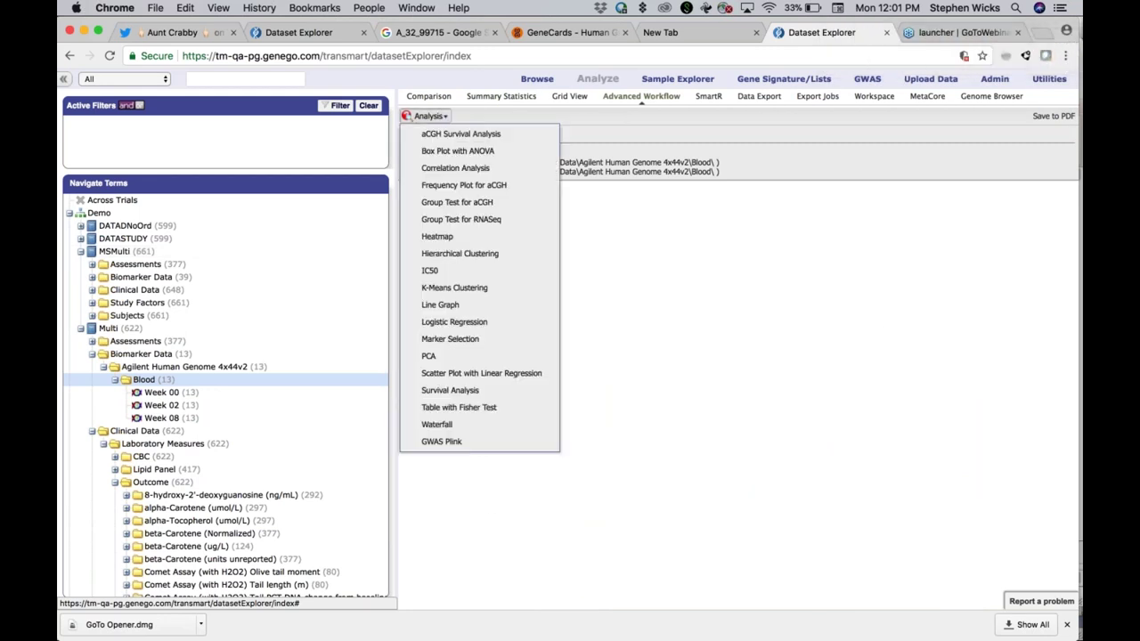
click(443, 339)
drag(177, 397, 454, 301)
drag(353, 417, 469, 312)
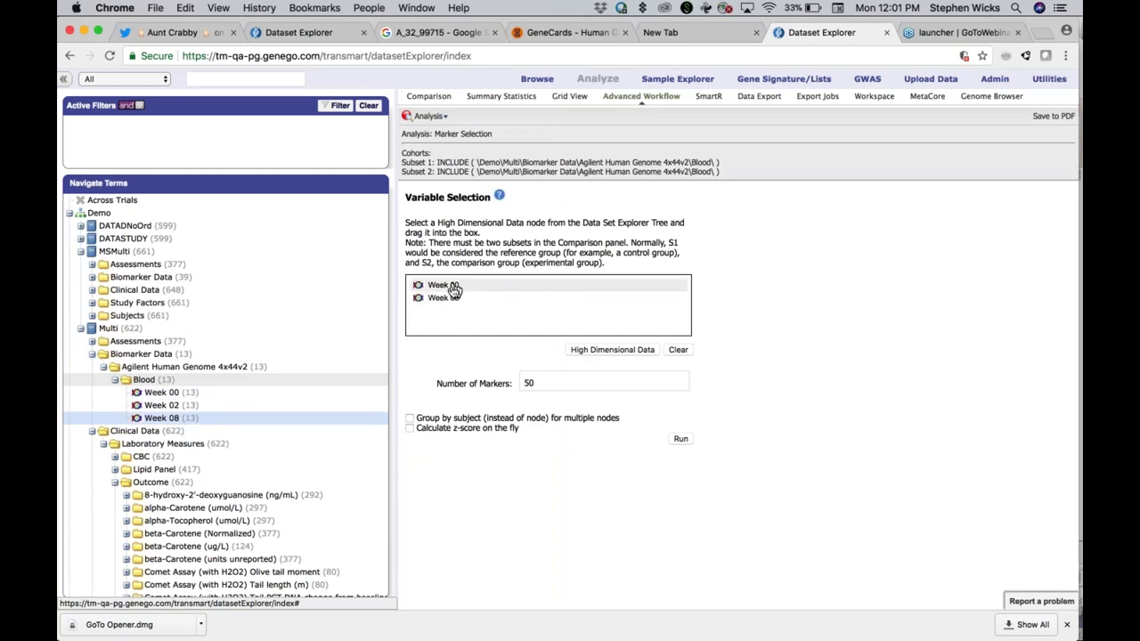
click(677, 350)
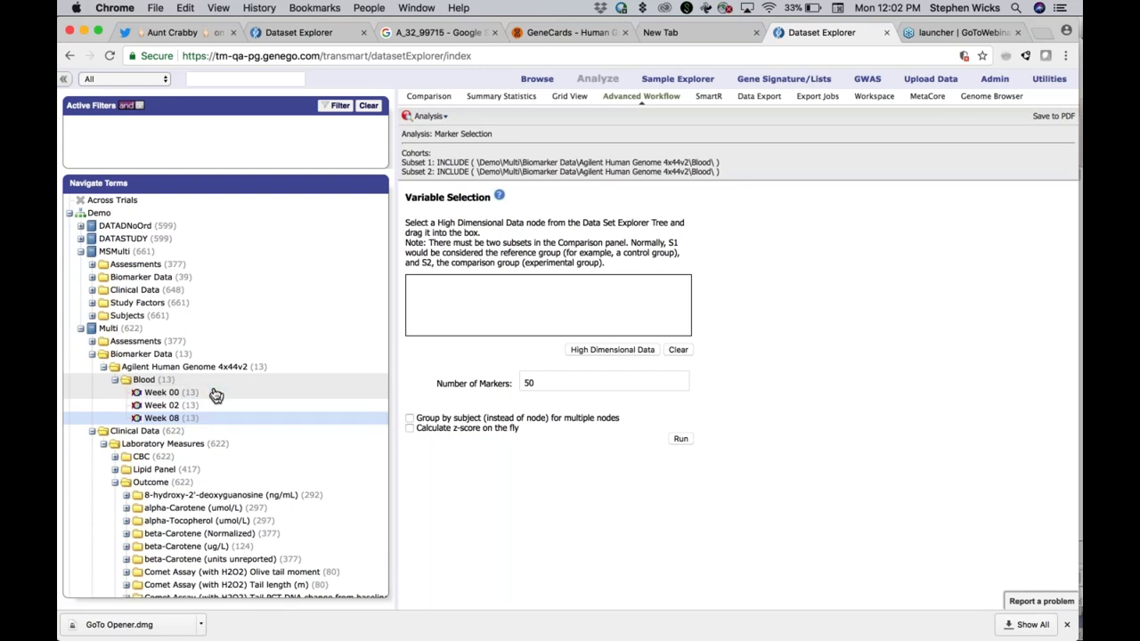
Review Multi's Study Factors, Subjects and weekly Blood nodes, and collapse the Multi and MSMulti studies
scroll(229, 337, down, 10)
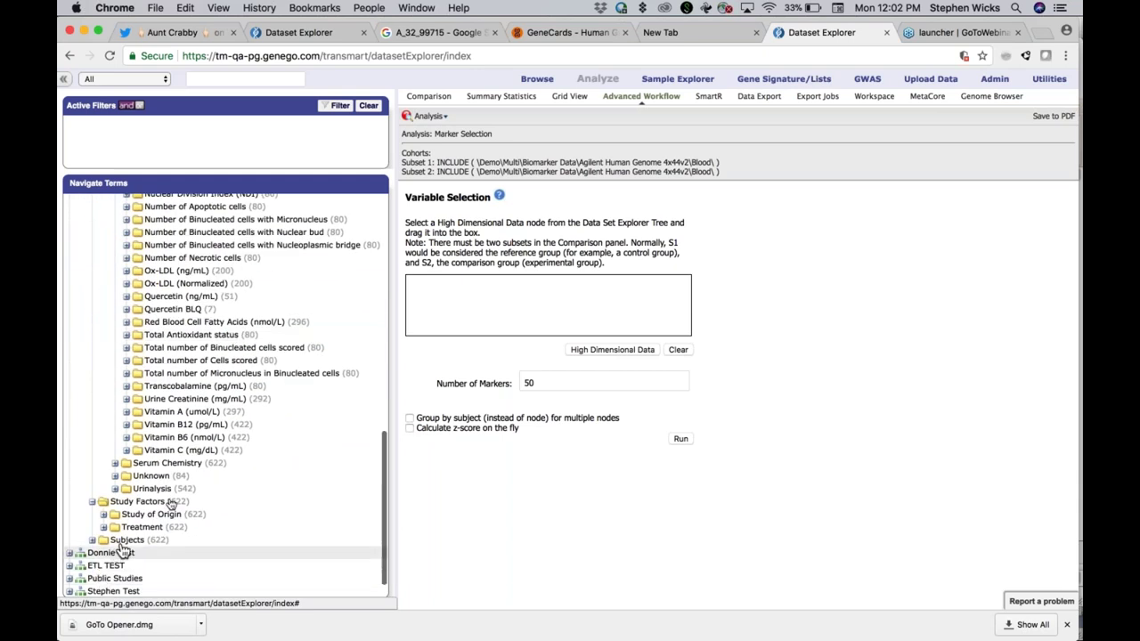
scroll(234, 481, up, 10)
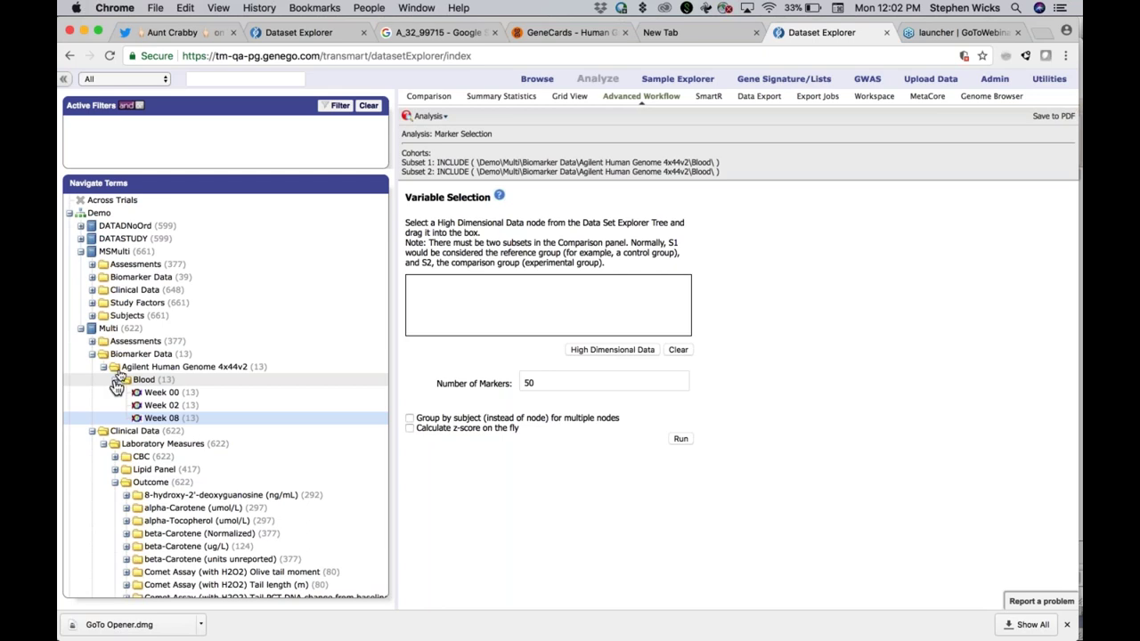
drag(119, 375, 368, 398)
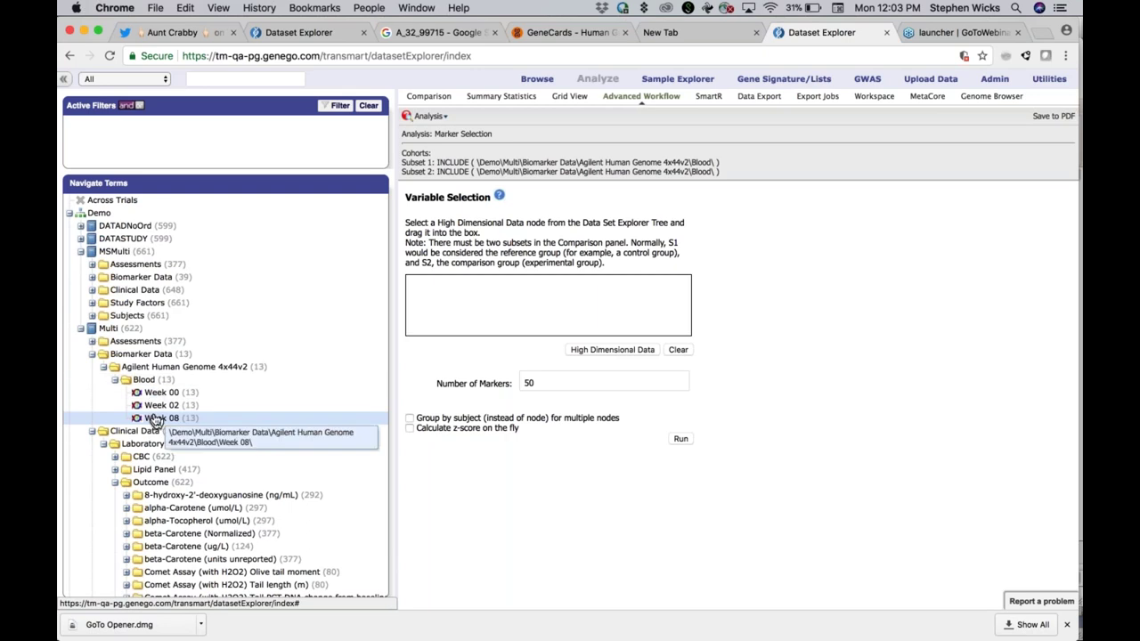
click(81, 329)
click(81, 252)
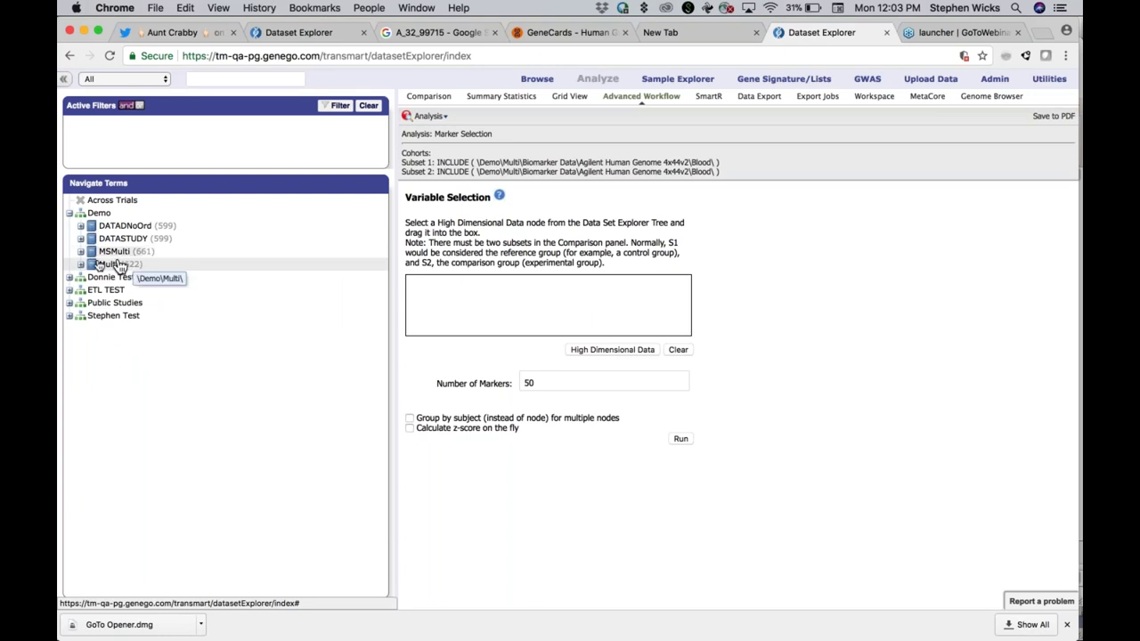
Replace the Blood criteria in the comparison with the MSMulti study in Subset 1 and the Multi study in Subset 2
click(445, 100)
click(692, 161)
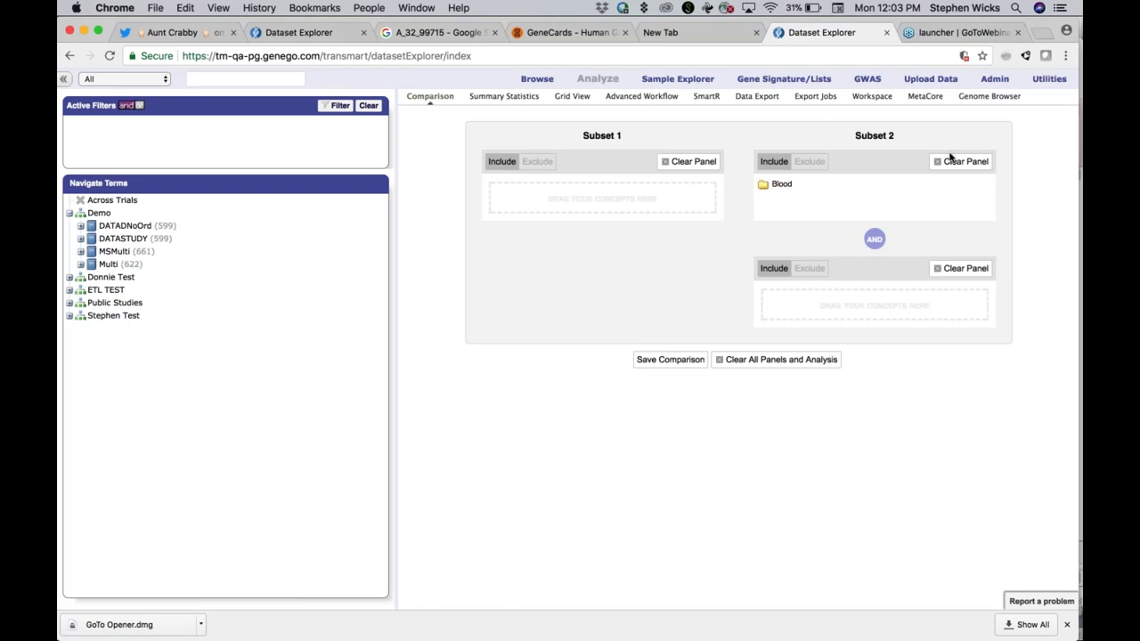
click(951, 160)
drag(120, 252, 534, 204)
drag(113, 265, 766, 193)
Expand MSMulti in the tree, and generate summary statistics for both subsets in a widened results area
click(80, 252)
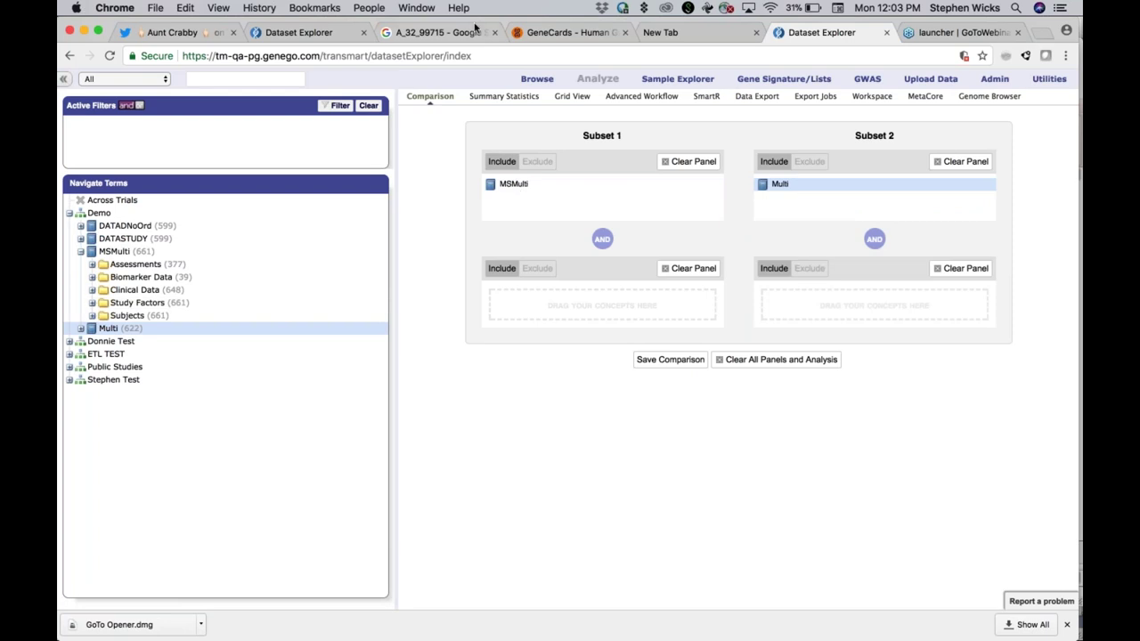
click(491, 100)
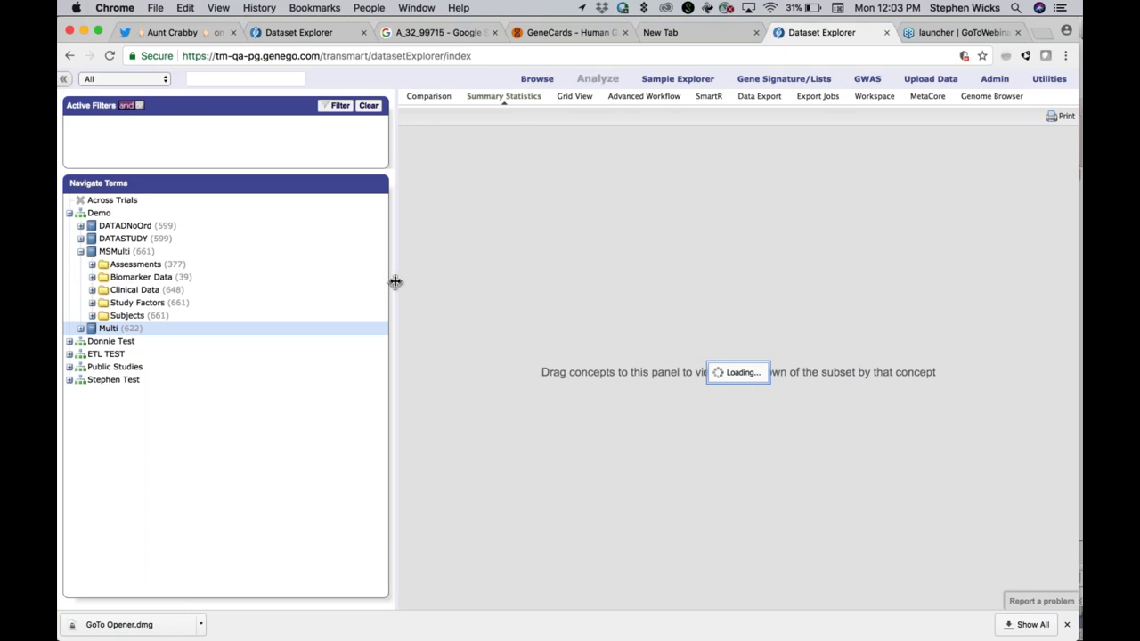
drag(396, 282, 318, 281)
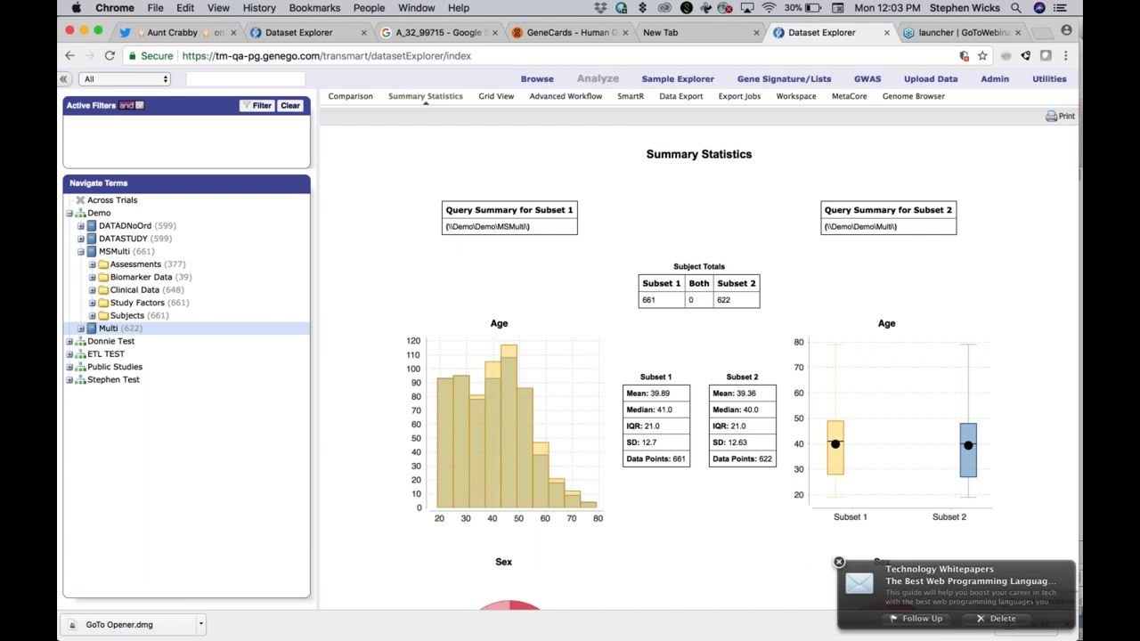
Show both subsets in Grid View, sorted by Patient in ascending order with a wider Trial column
click(499, 98)
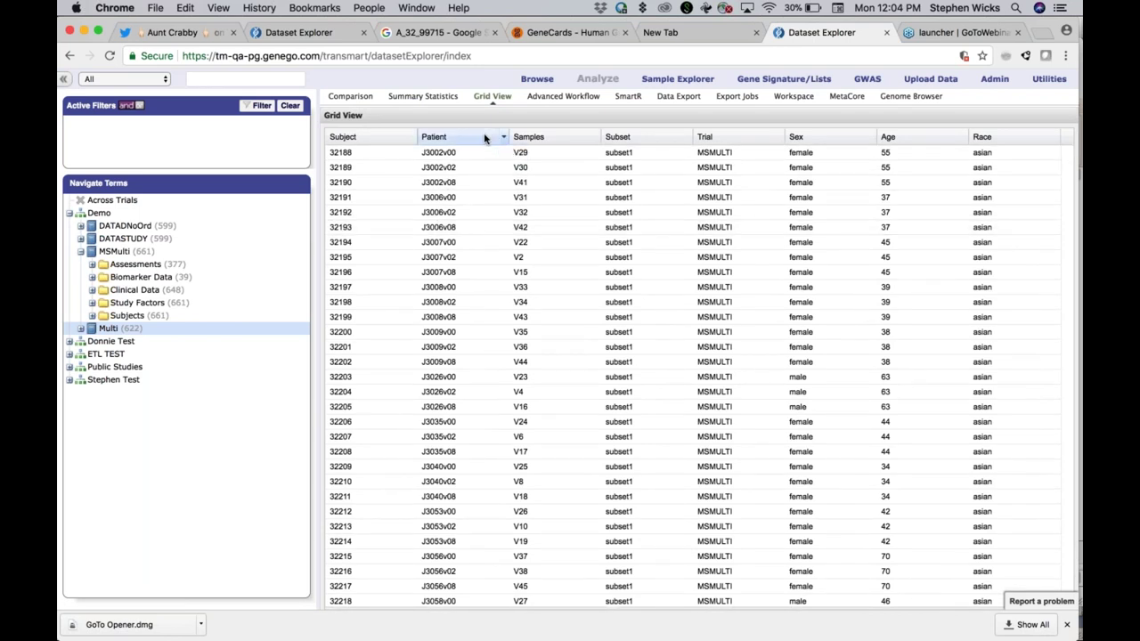
click(484, 135)
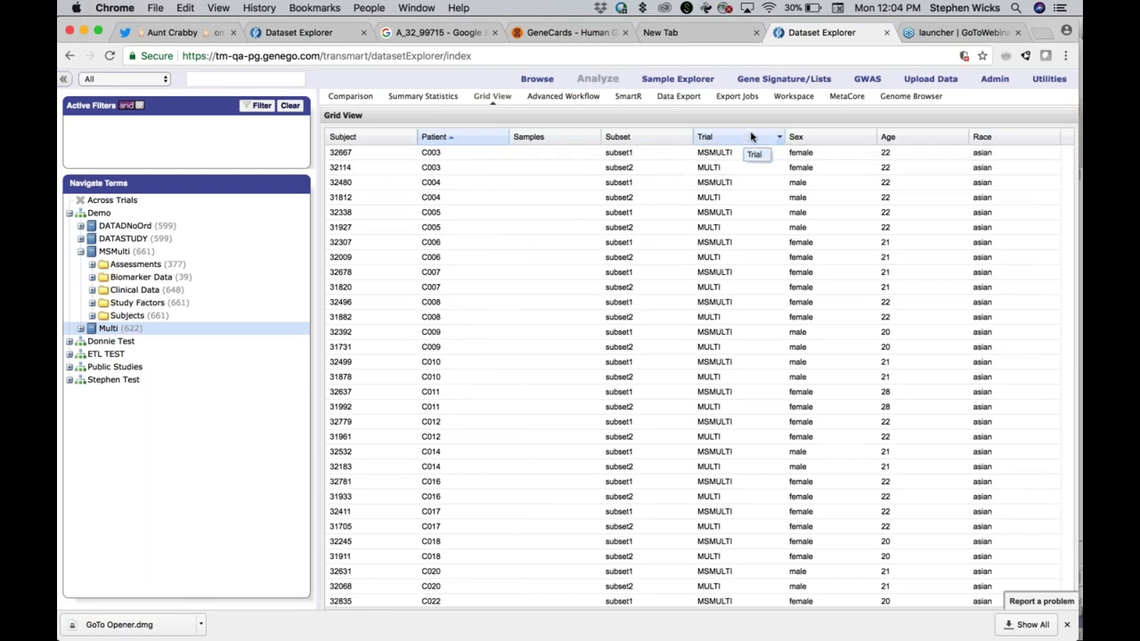
drag(811, 141, 695, 157)
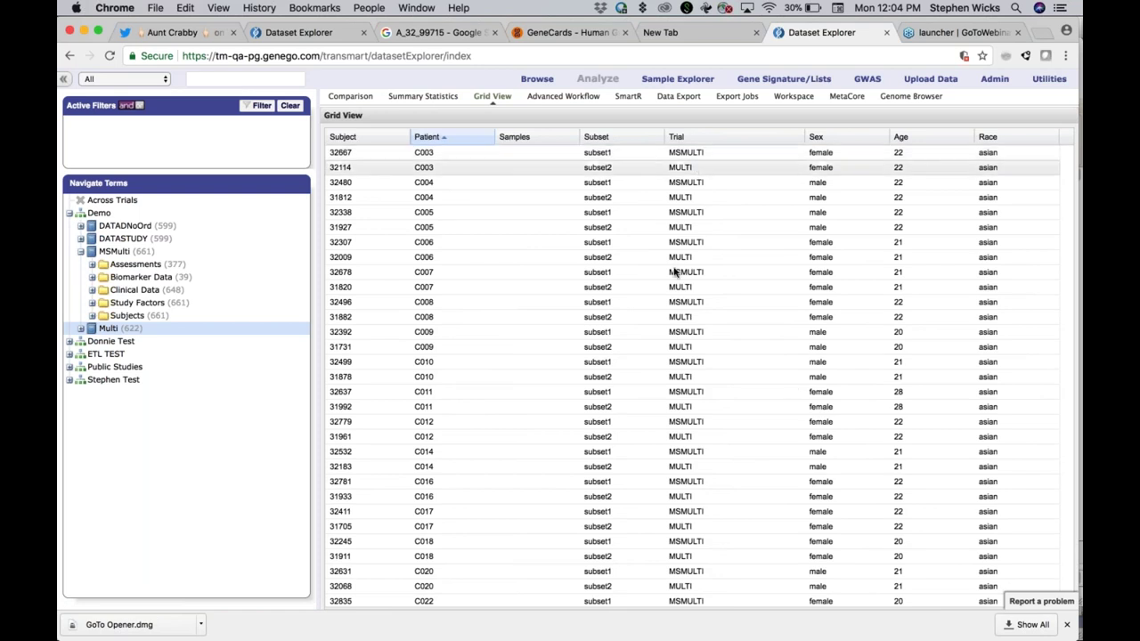
Examine the paired MULTI and MSMULTI patient rows, highlighting the row with samples V31,V32,V42 and the visit row with V31
scroll(669, 327, down, 15)
scroll(669, 327, down, 8)
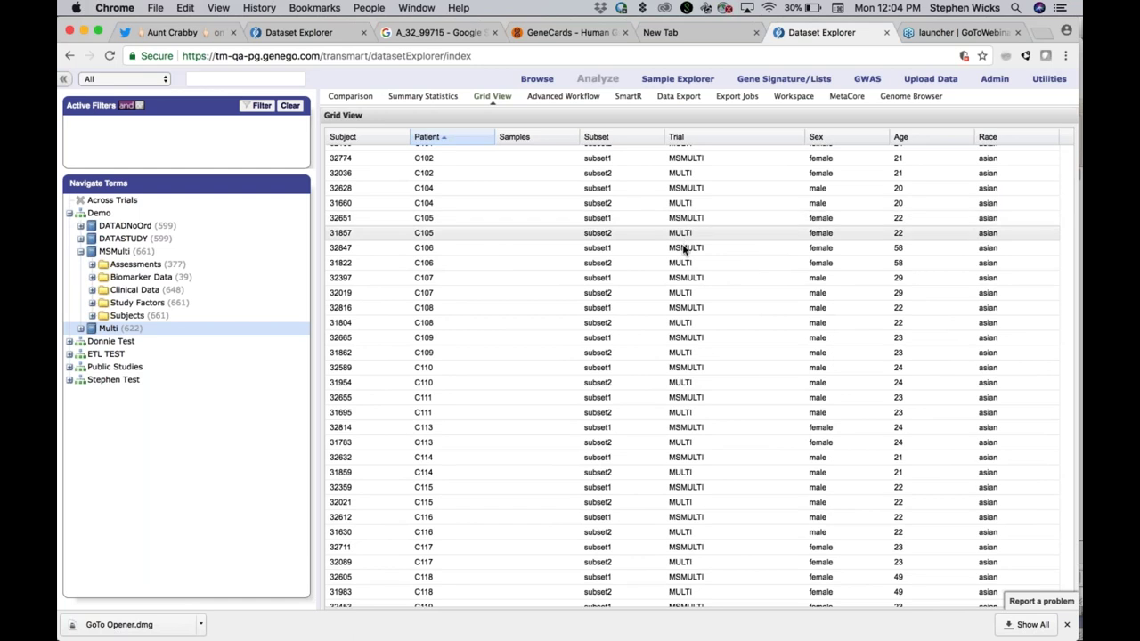
scroll(676, 370, down, 3)
scroll(675, 369, down, 15)
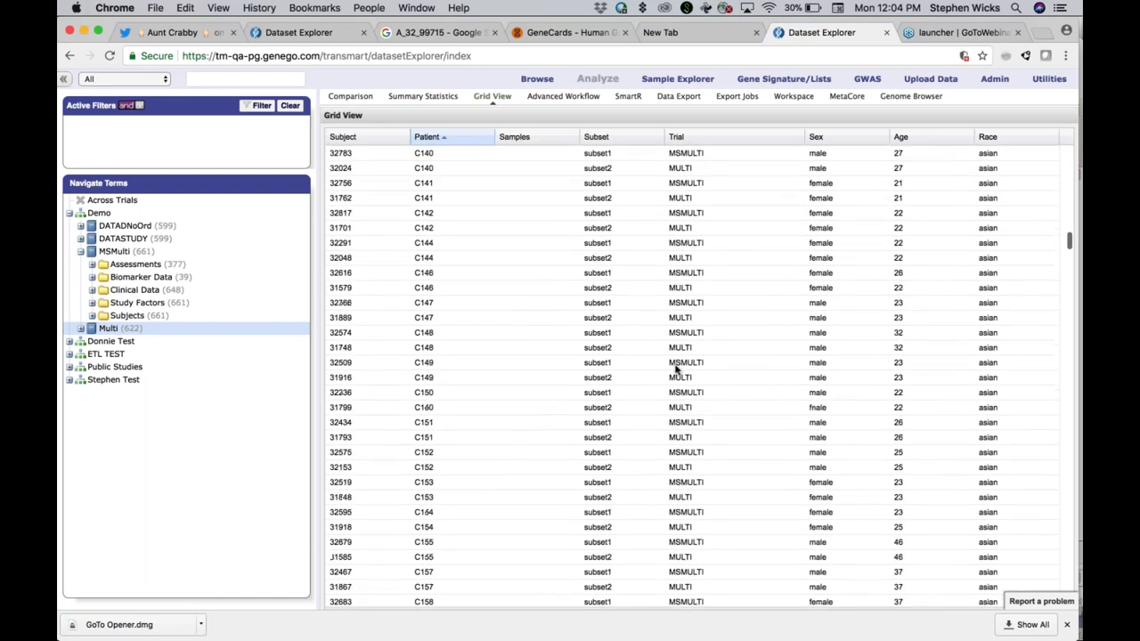
scroll(675, 369, down, 20)
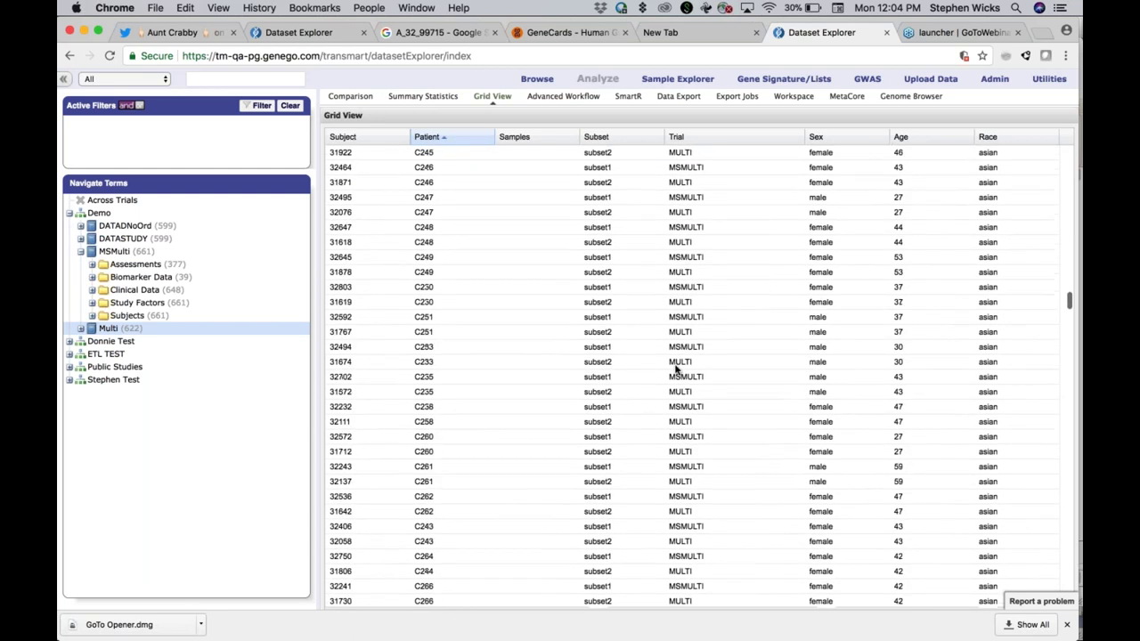
scroll(675, 370, up, 5)
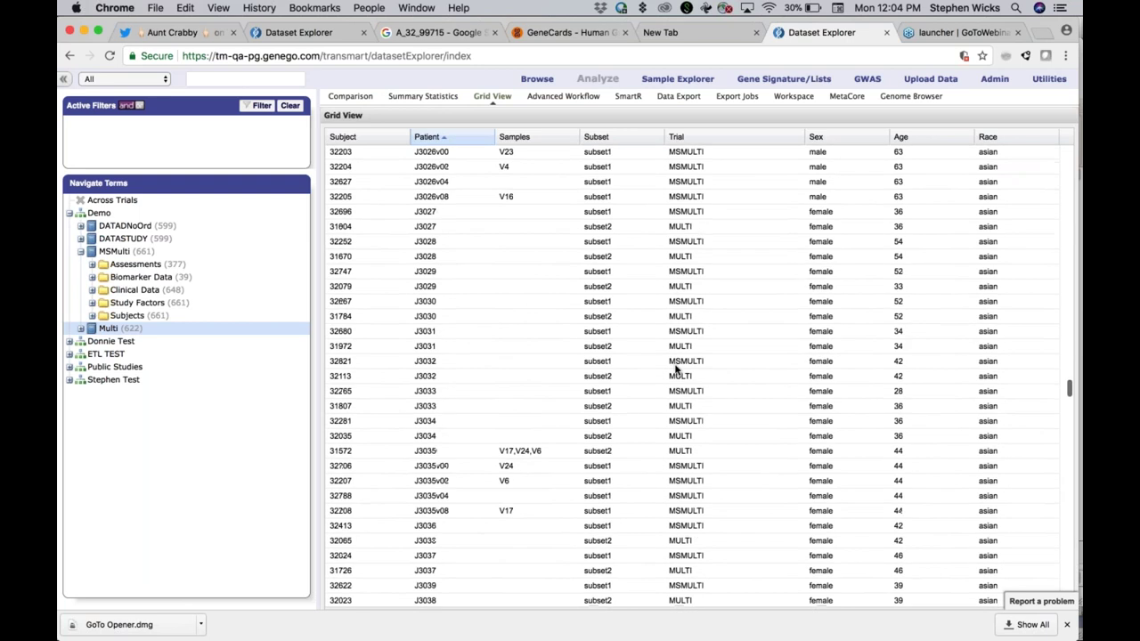
scroll(675, 369, up, 3)
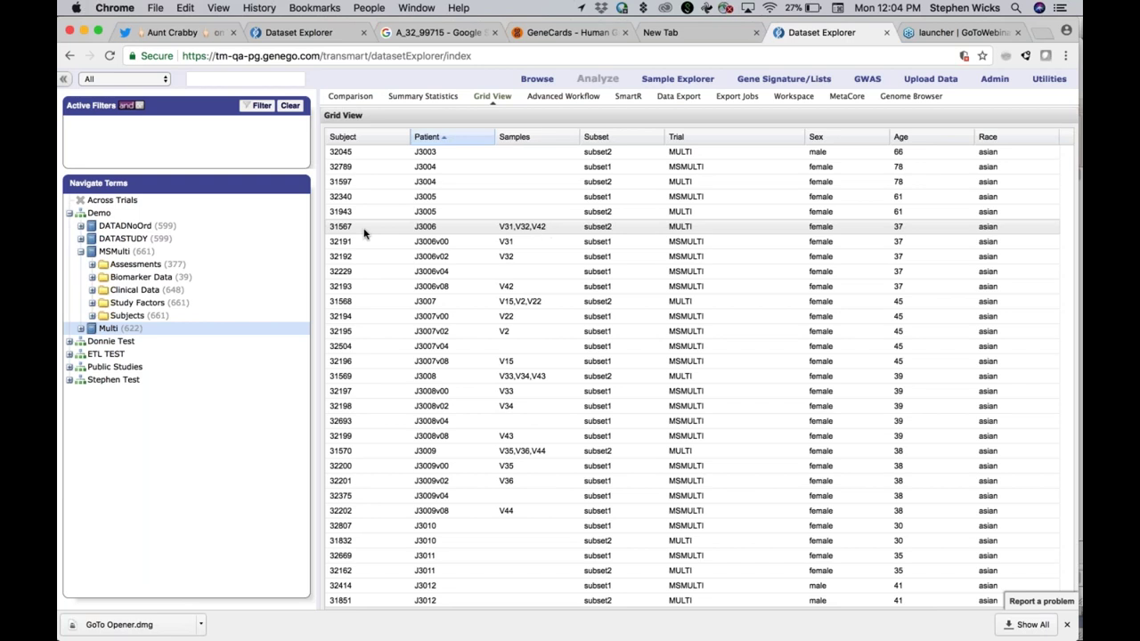
click(723, 226)
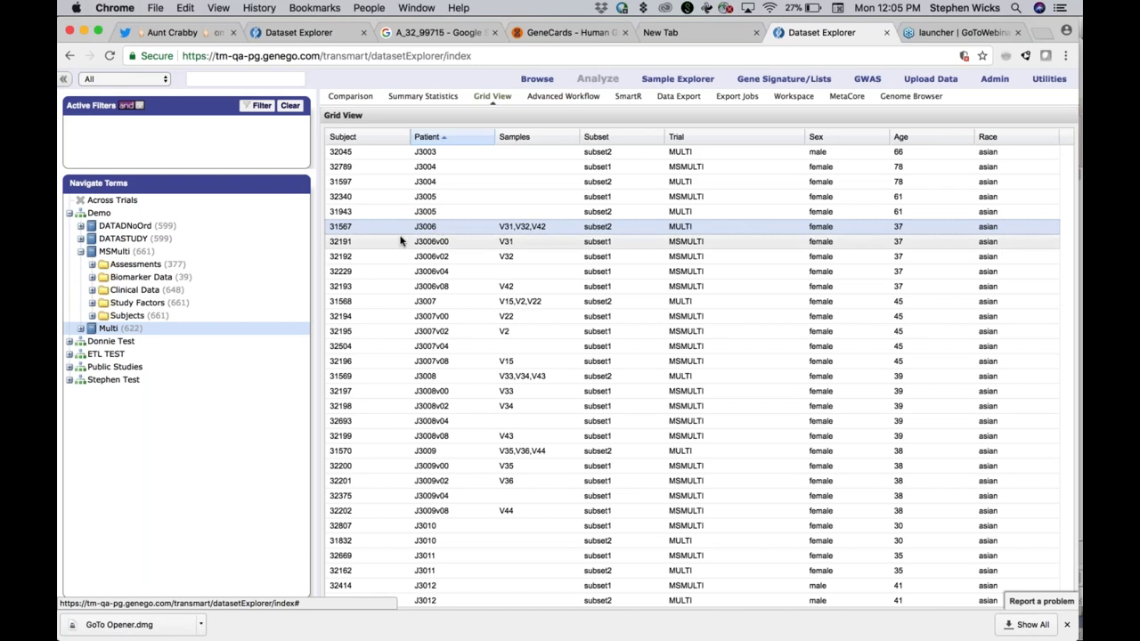
click(341, 241)
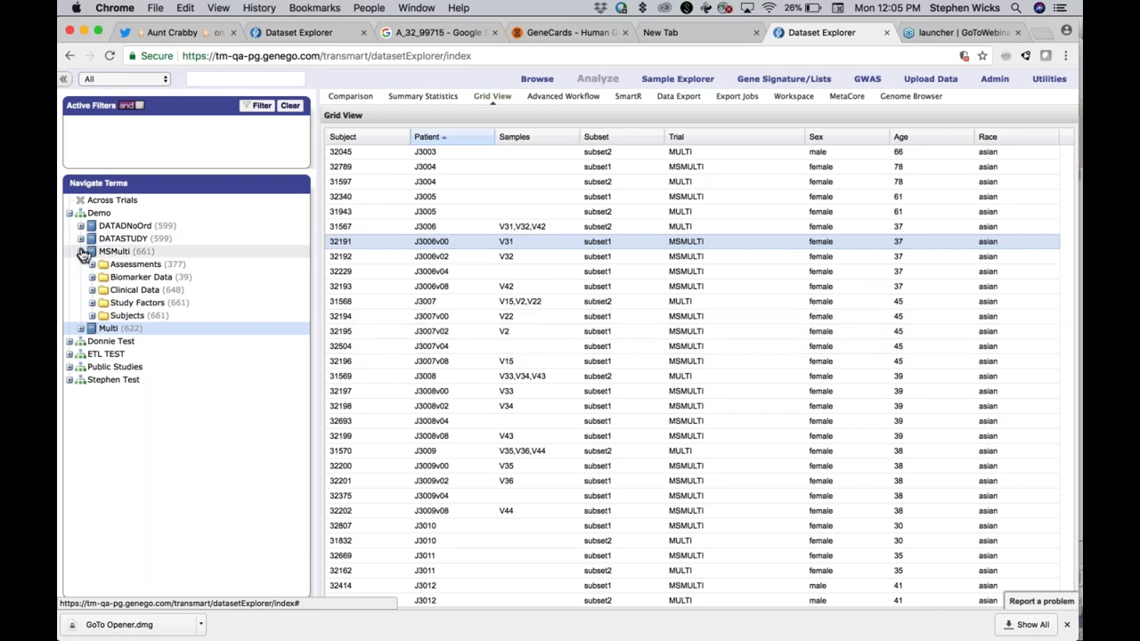
Expand Multi in the tree again and review the grid's per-visit MSMULTI rows against their MULTI patient rows
right_click(84, 329)
click(82, 329)
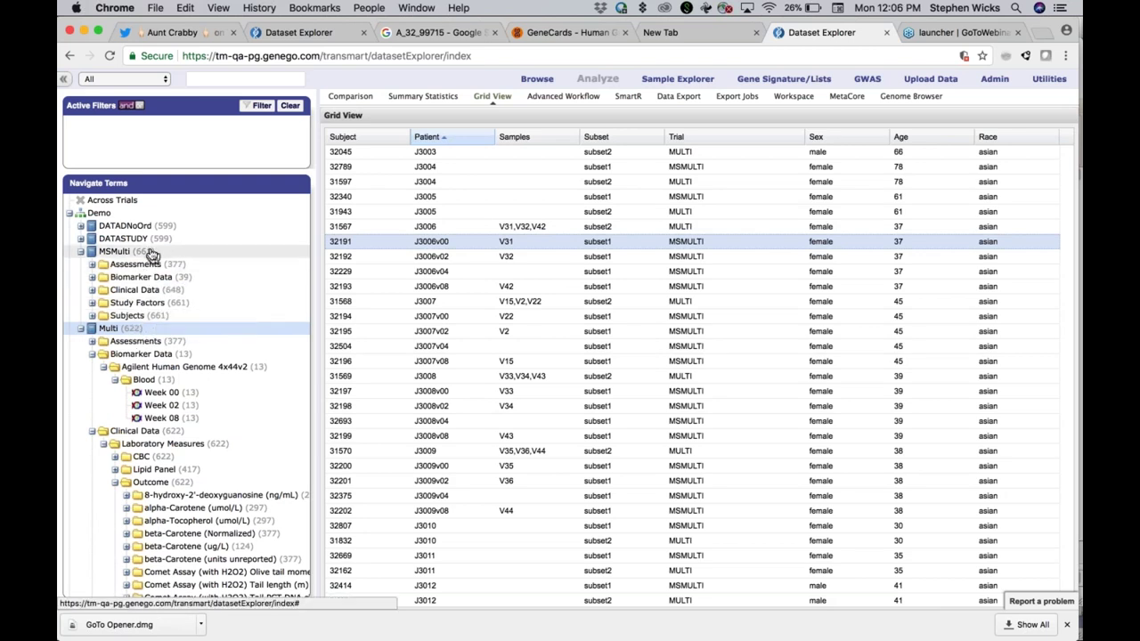
scroll(551, 290, down, 2)
scroll(550, 290, down, 1)
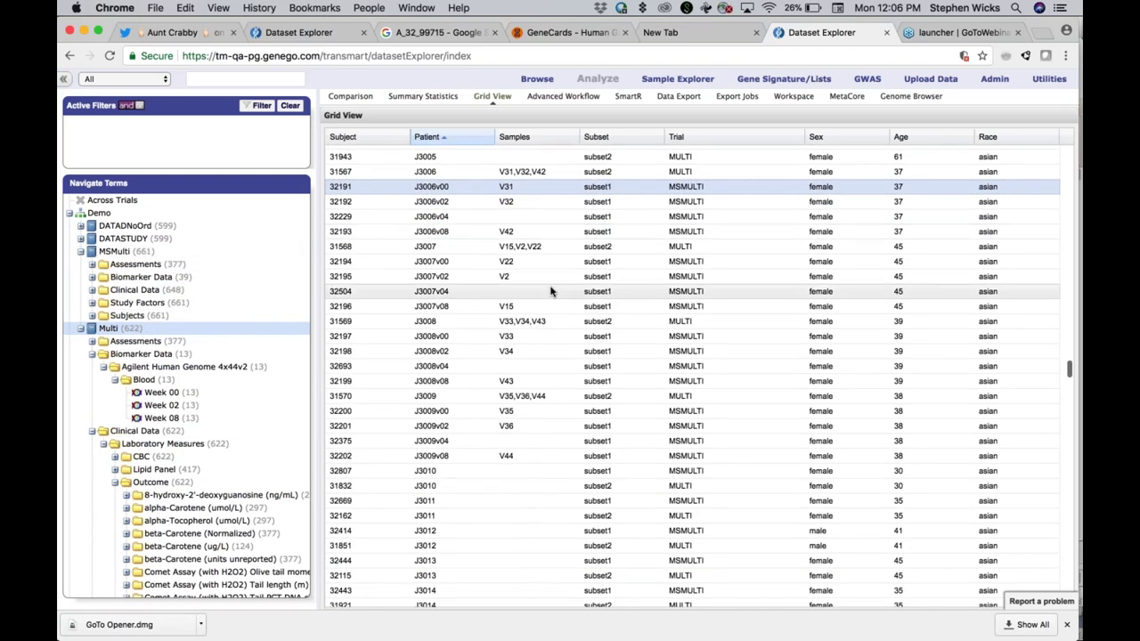
scroll(550, 290, up, 10)
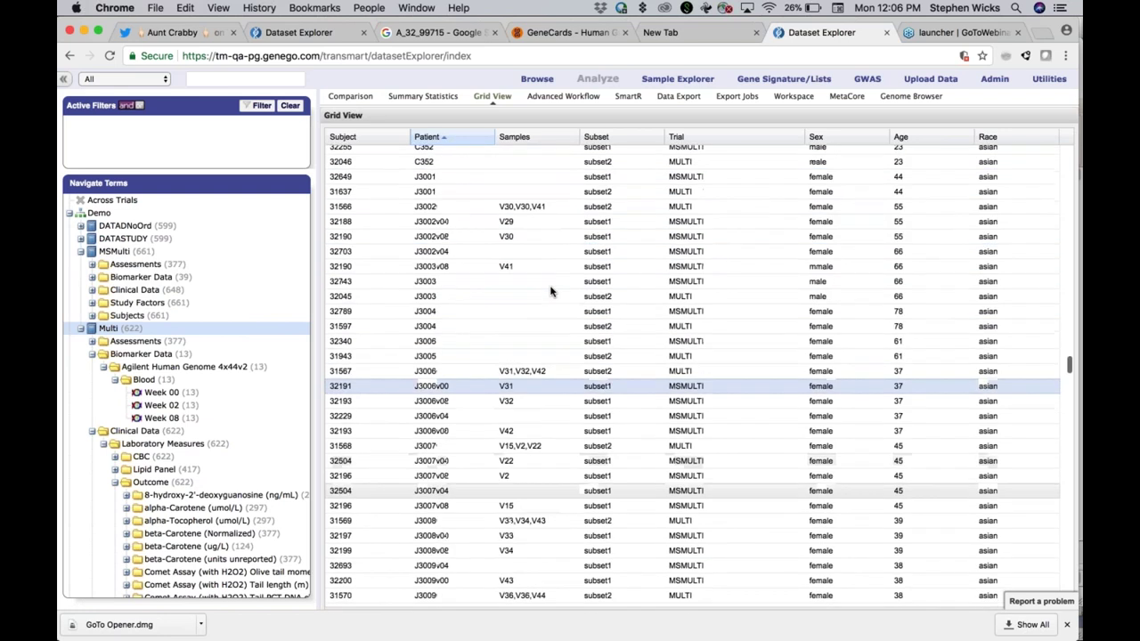
key(super+Tab)
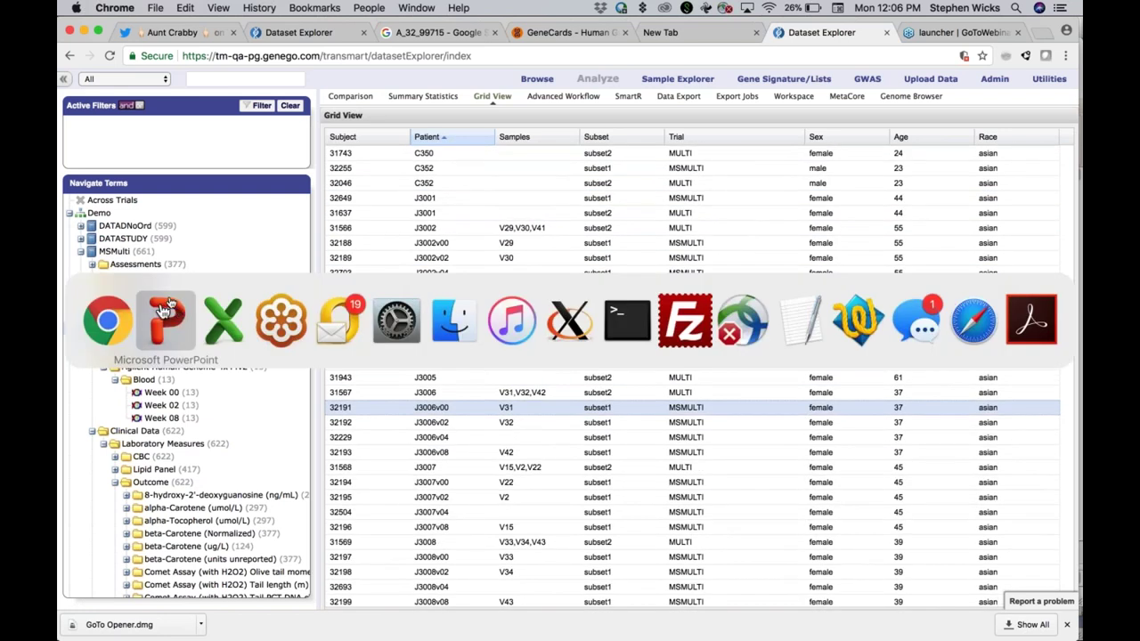
key(Escape)
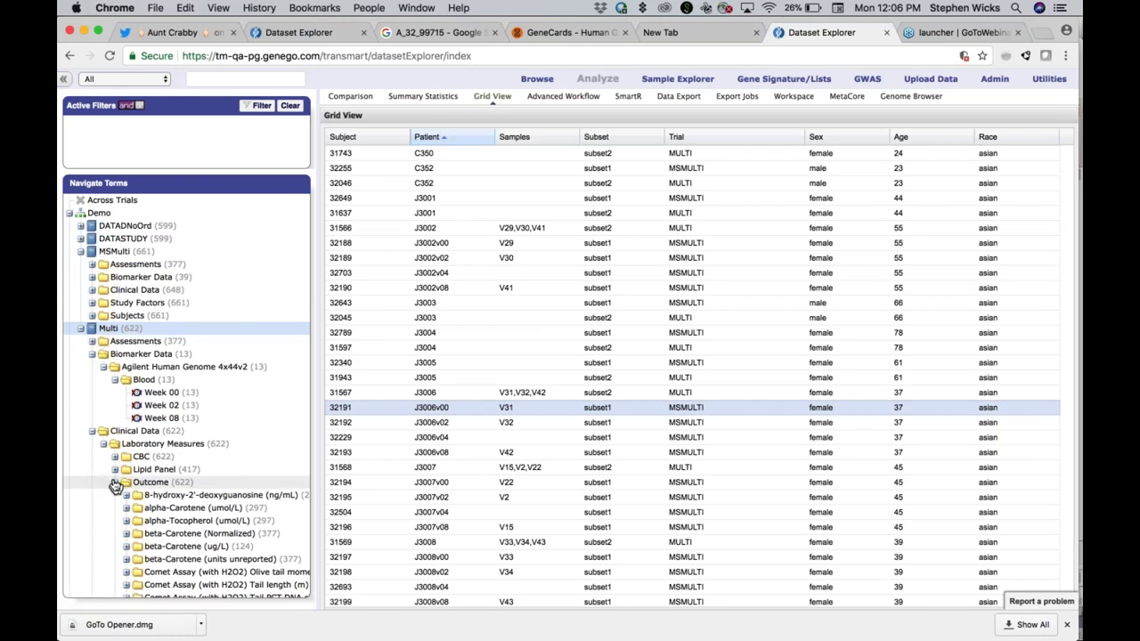
scroll(120, 481, down, 3)
scroll(132, 336, up, 3)
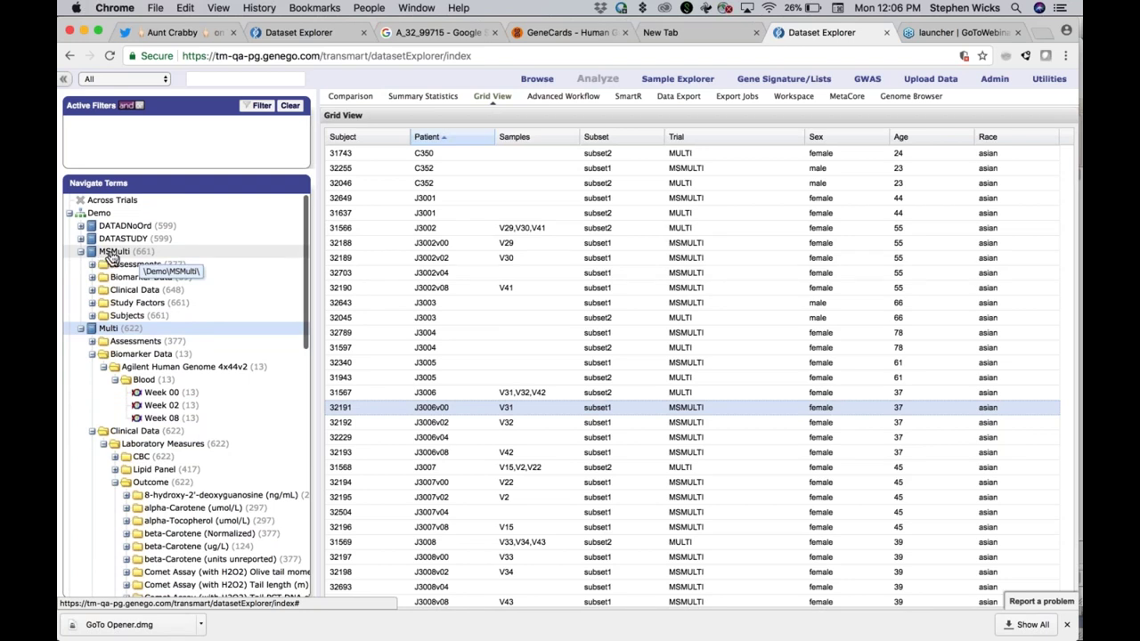
Add the Country of Origin demographic from MSMulti's Subjects to the grid and review its values across the patient rows
click(103, 303)
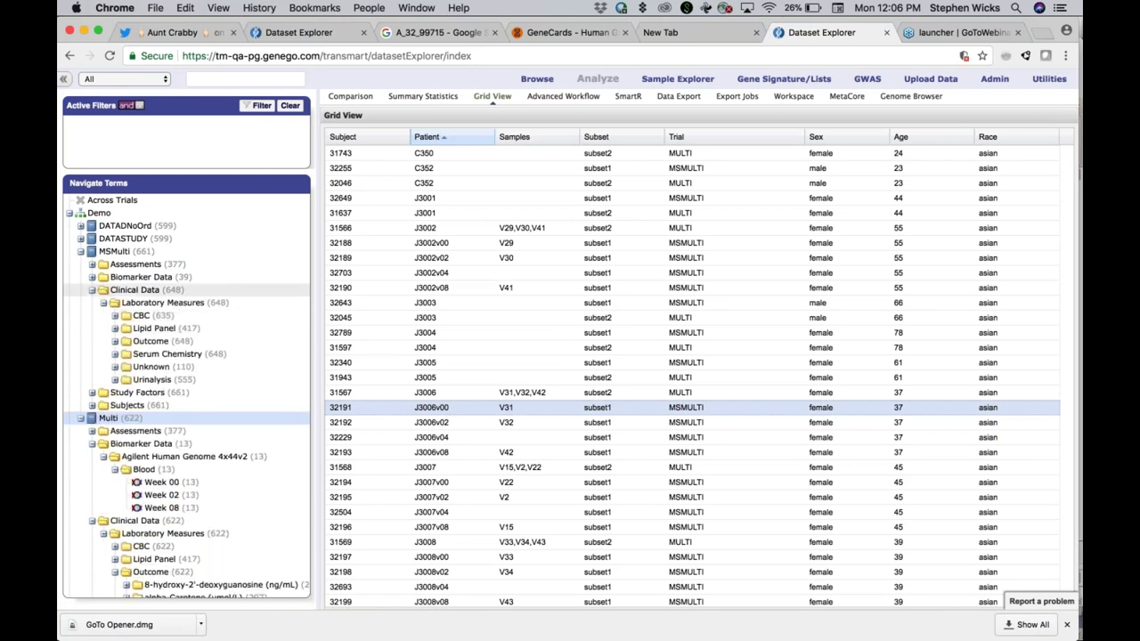
click(92, 290)
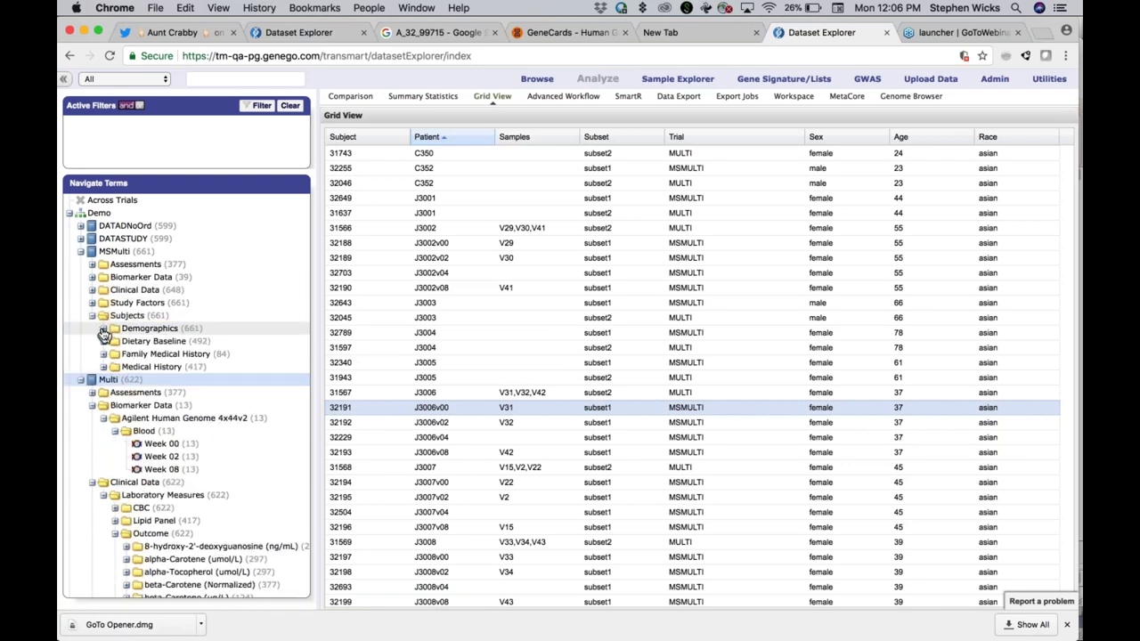
click(104, 330)
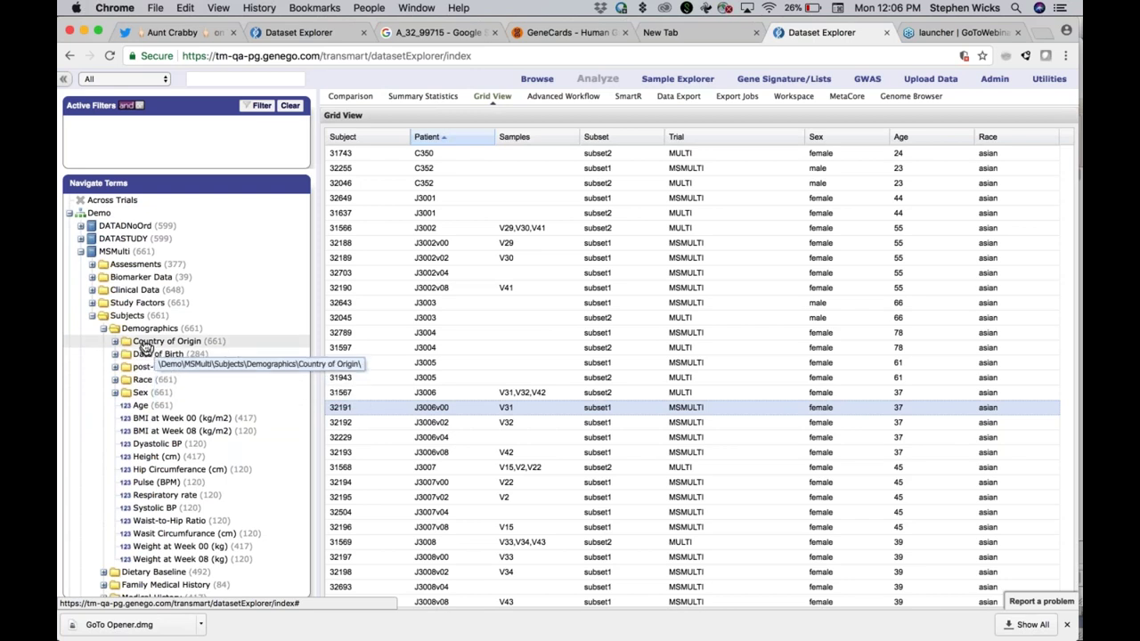
drag(144, 347, 520, 305)
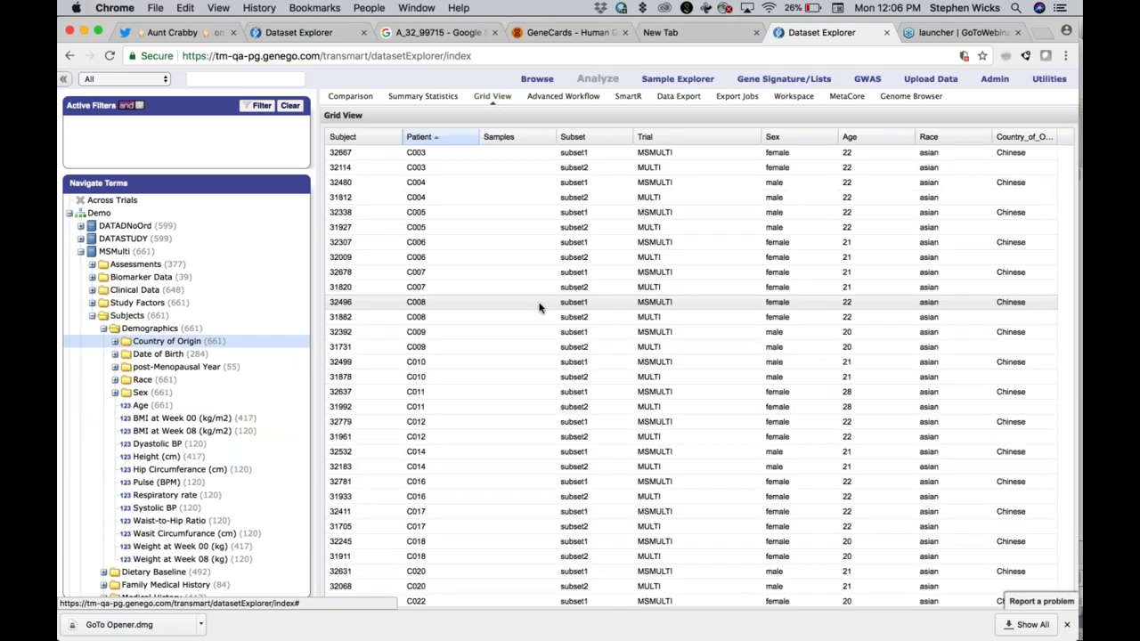
scroll(539, 307, down, 20)
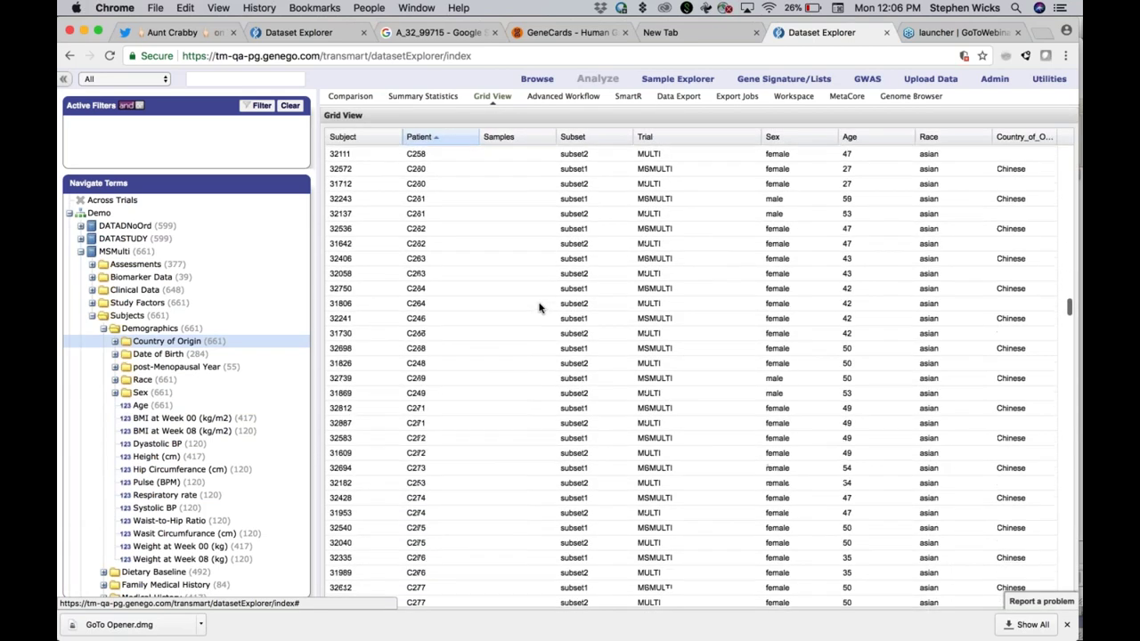
scroll(539, 307, down, 20)
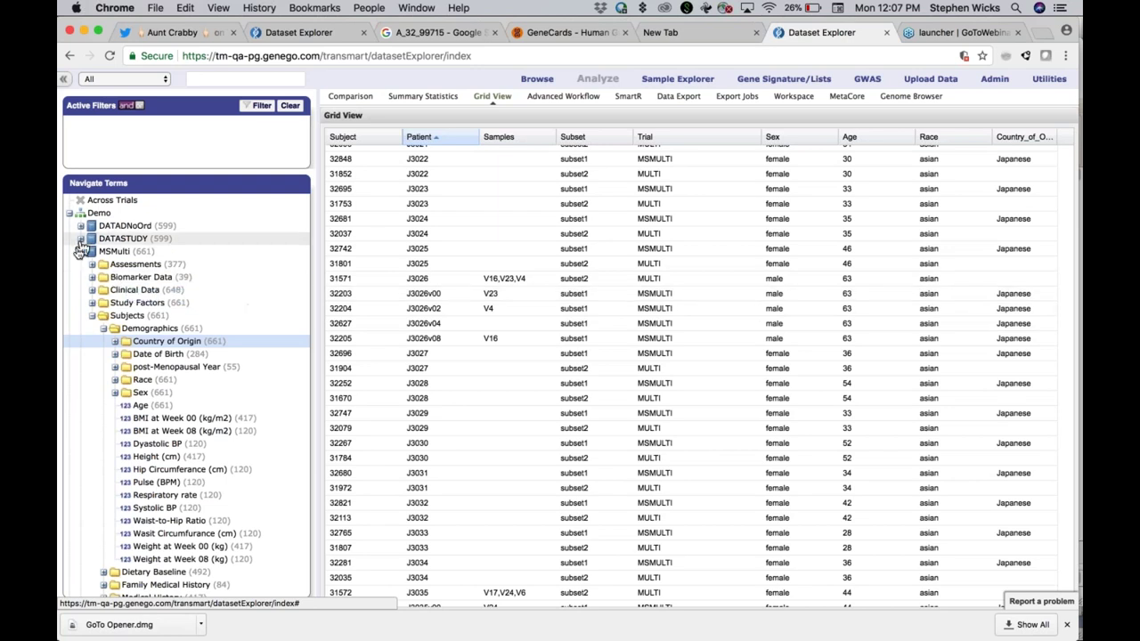
Clear both comparison subsets and fill each with MSMulti's Agilent Human Genome 4x44v2 biomarker data
click(91, 277)
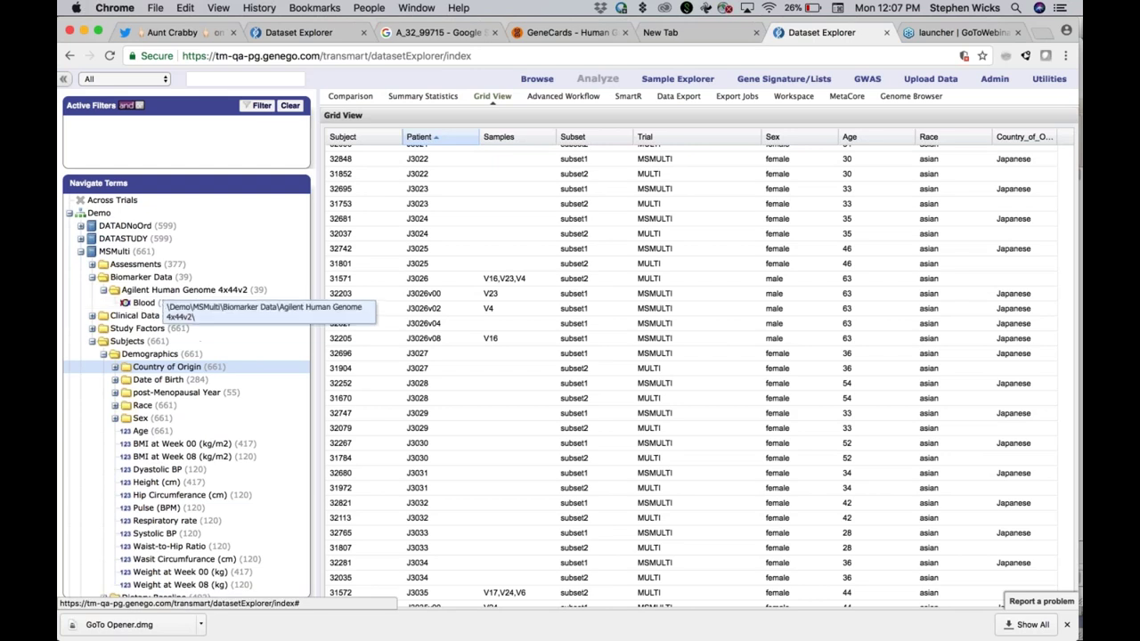
click(352, 98)
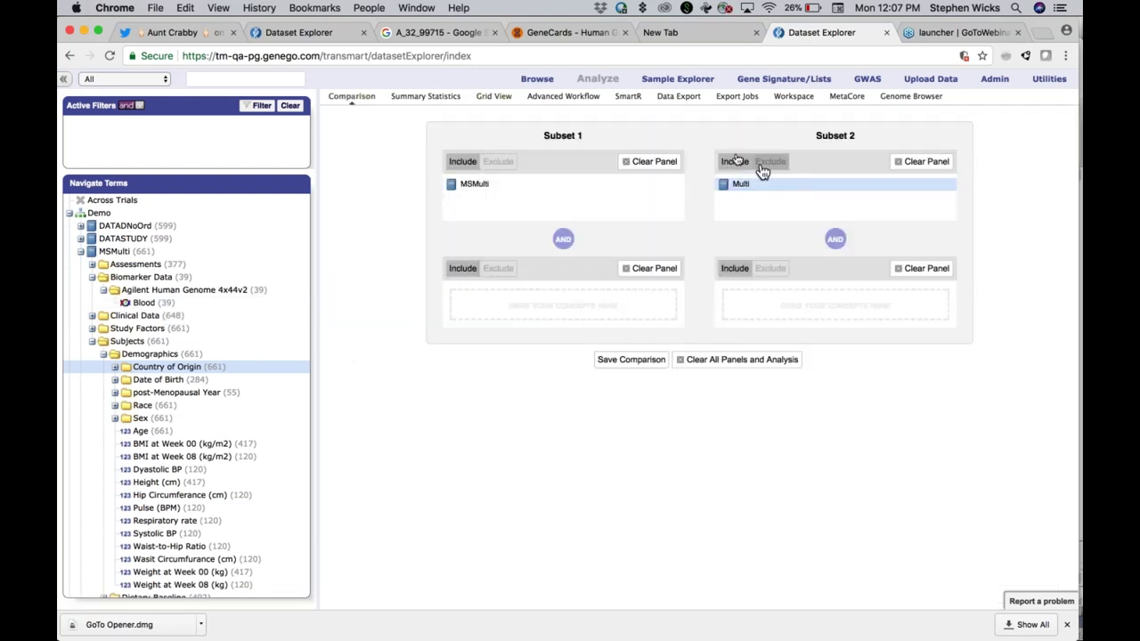
click(643, 164)
click(926, 163)
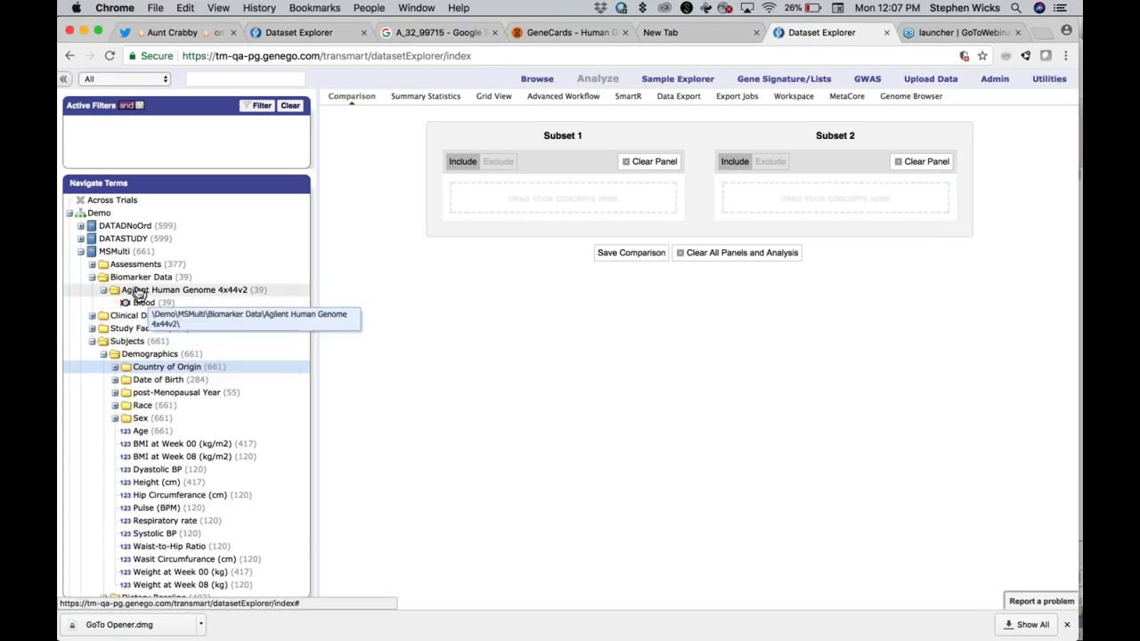
drag(138, 294, 501, 199)
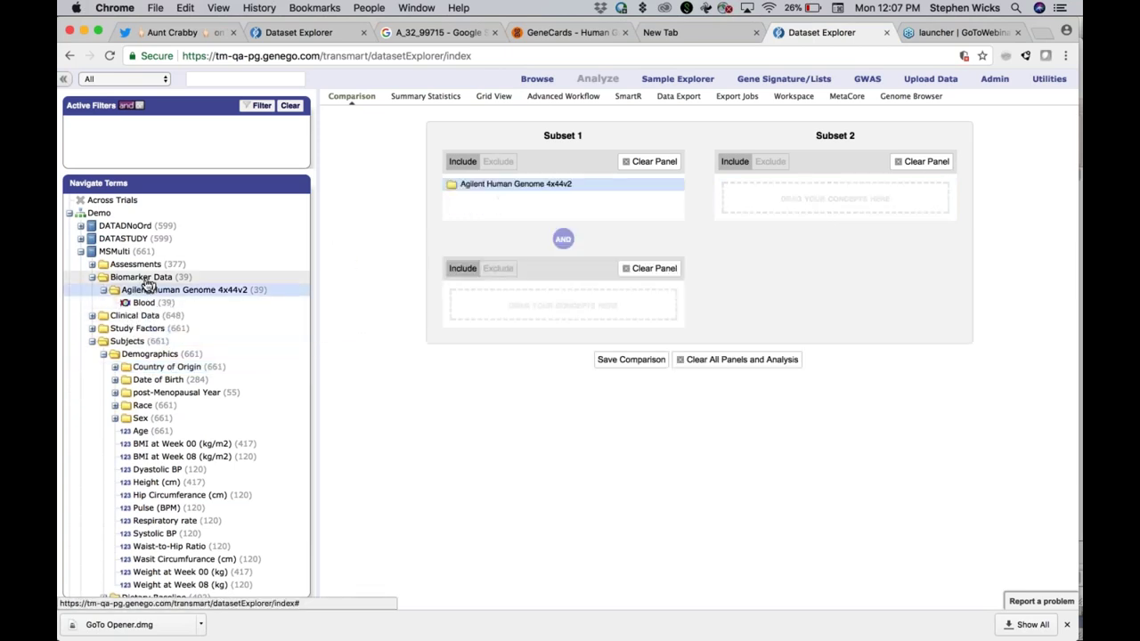
drag(143, 293, 791, 202)
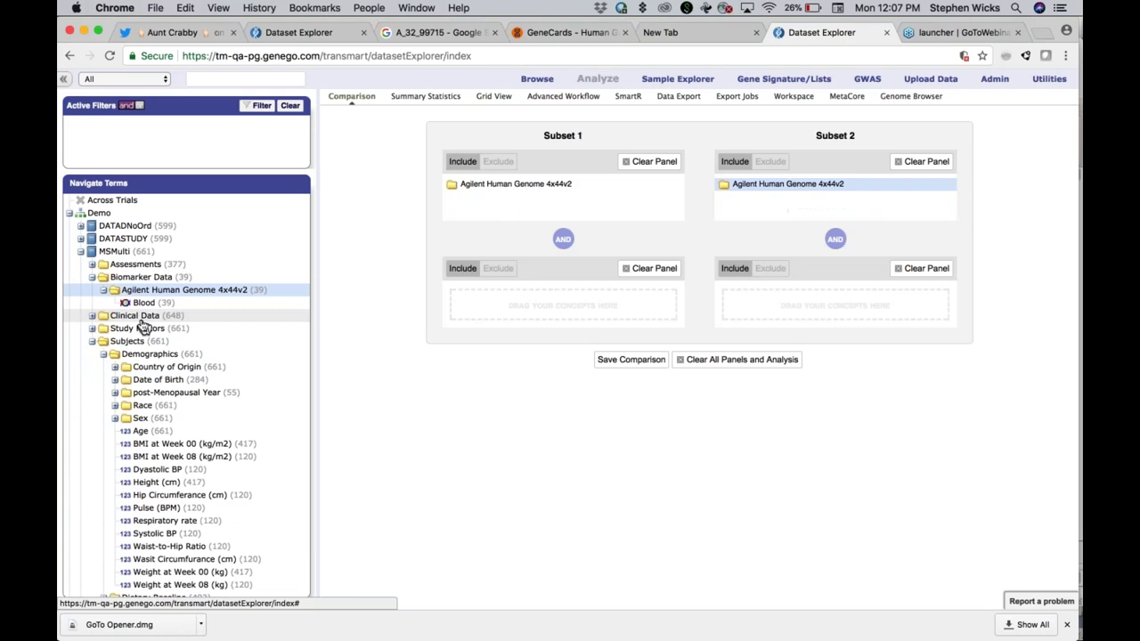
Restrict Subset 1 to MSMulti's Week 00 visit label and Subset 2 to Week 08, and generate their summary statistics
scroll(131, 464, down, 5)
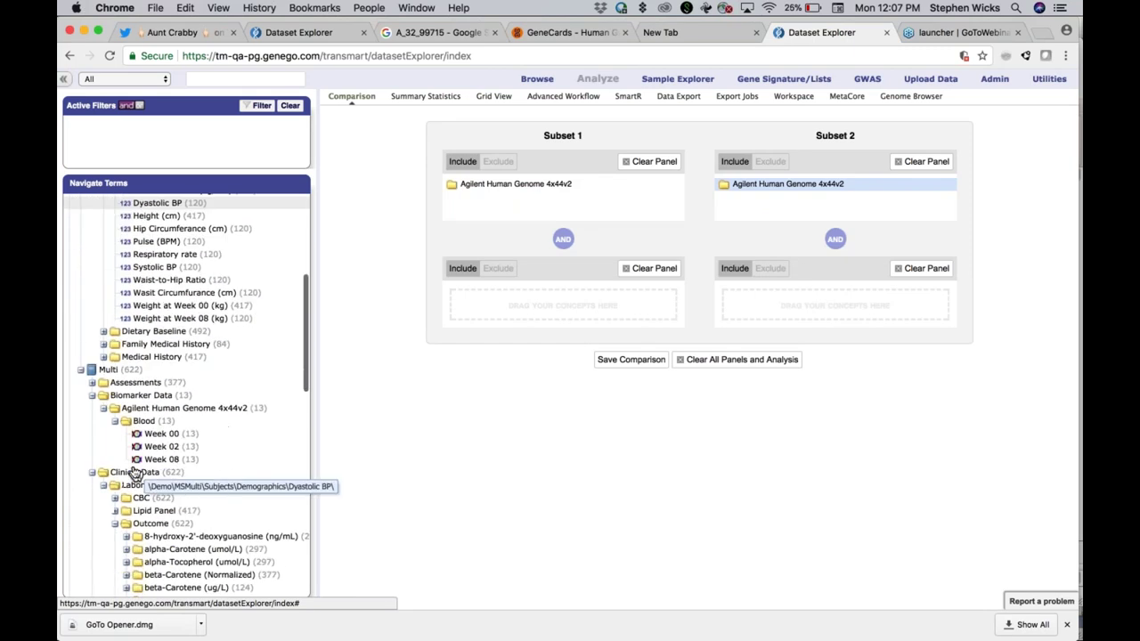
scroll(112, 357, up, 1)
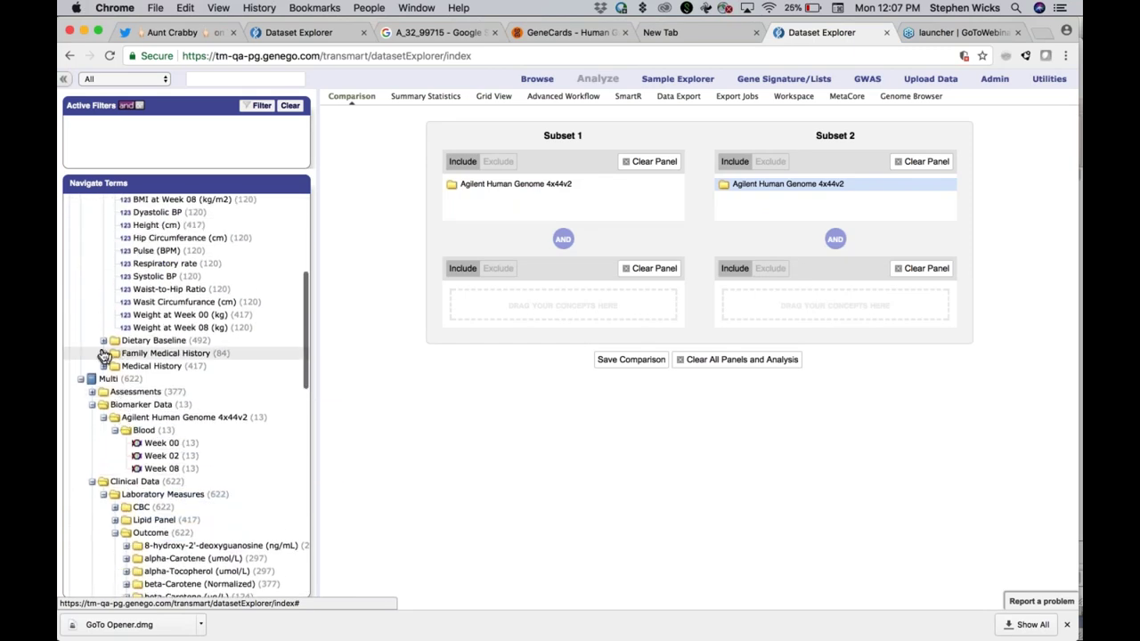
scroll(102, 352, up, 5)
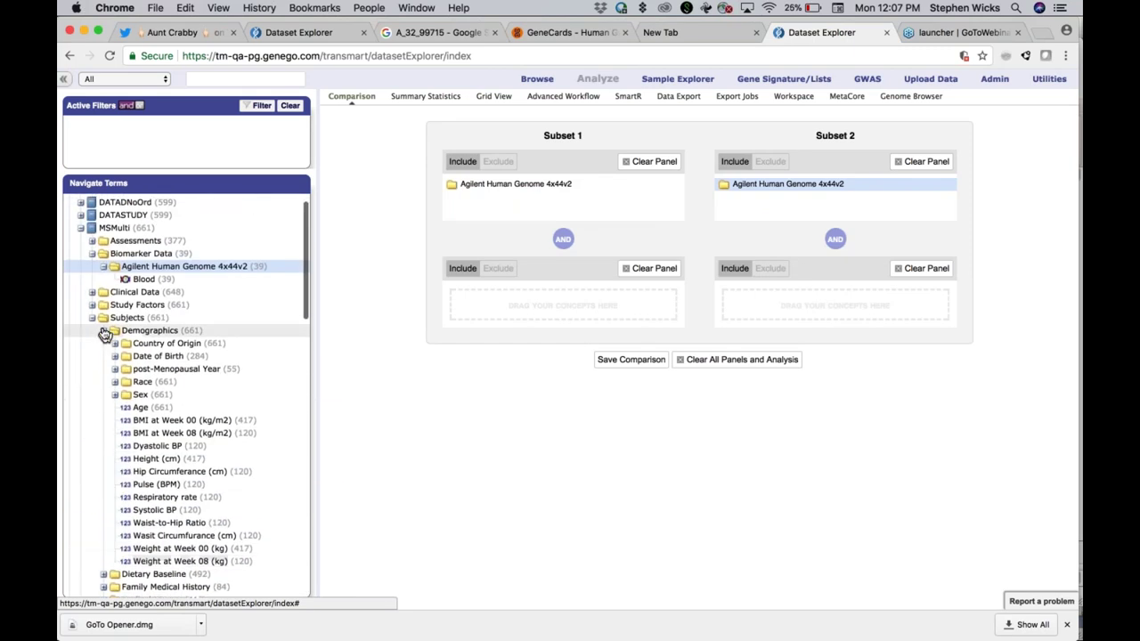
click(93, 318)
click(92, 305)
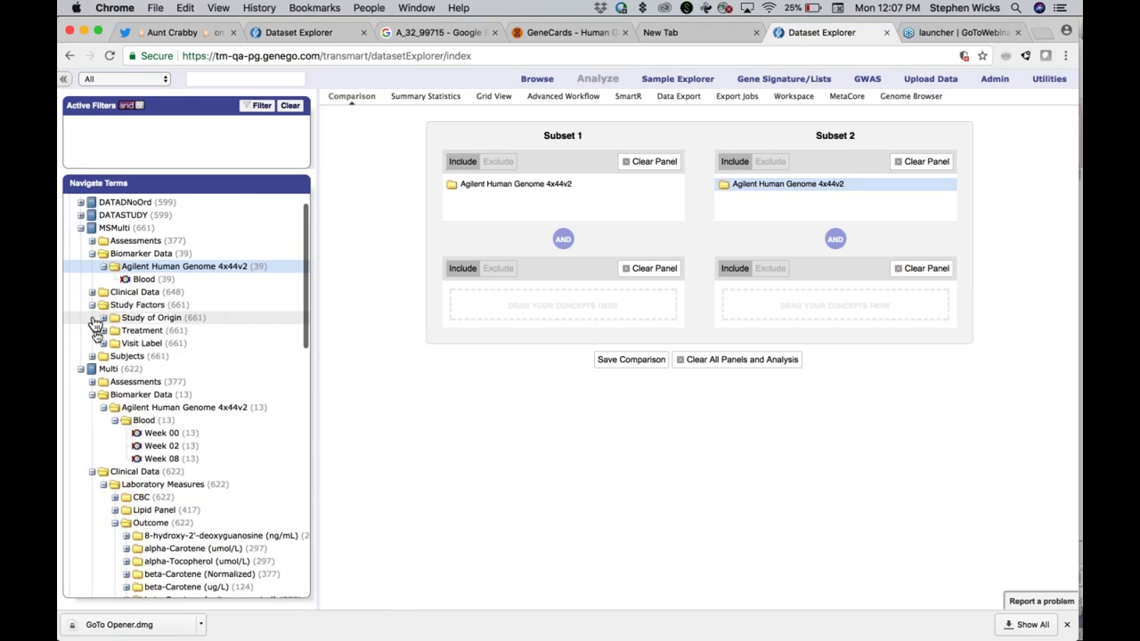
click(103, 344)
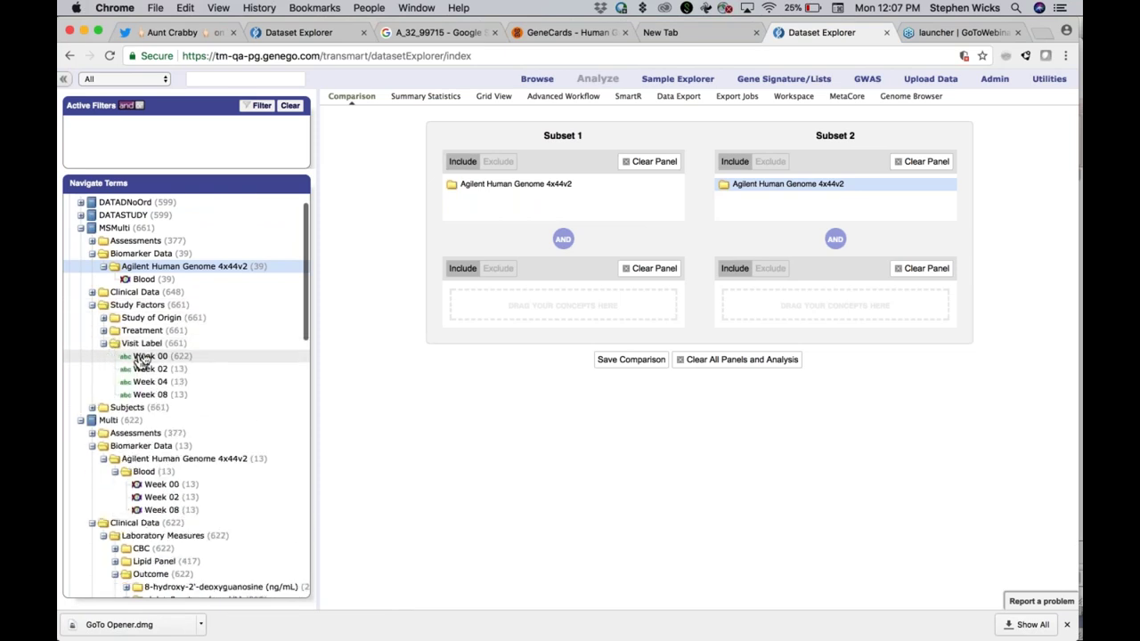
drag(147, 356, 467, 305)
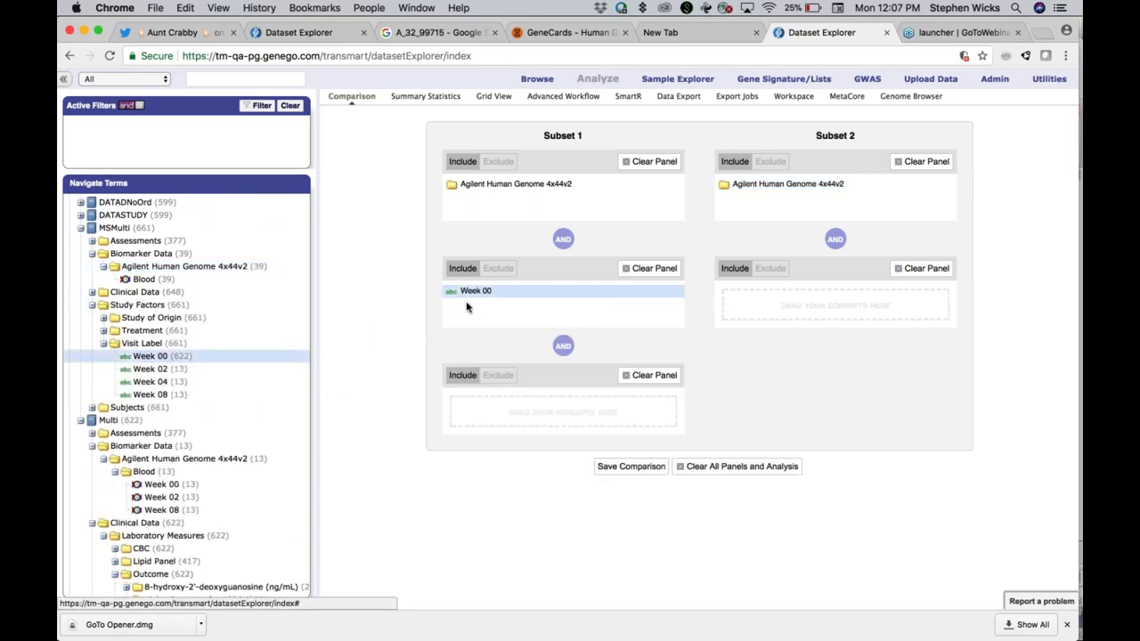
drag(148, 398, 733, 303)
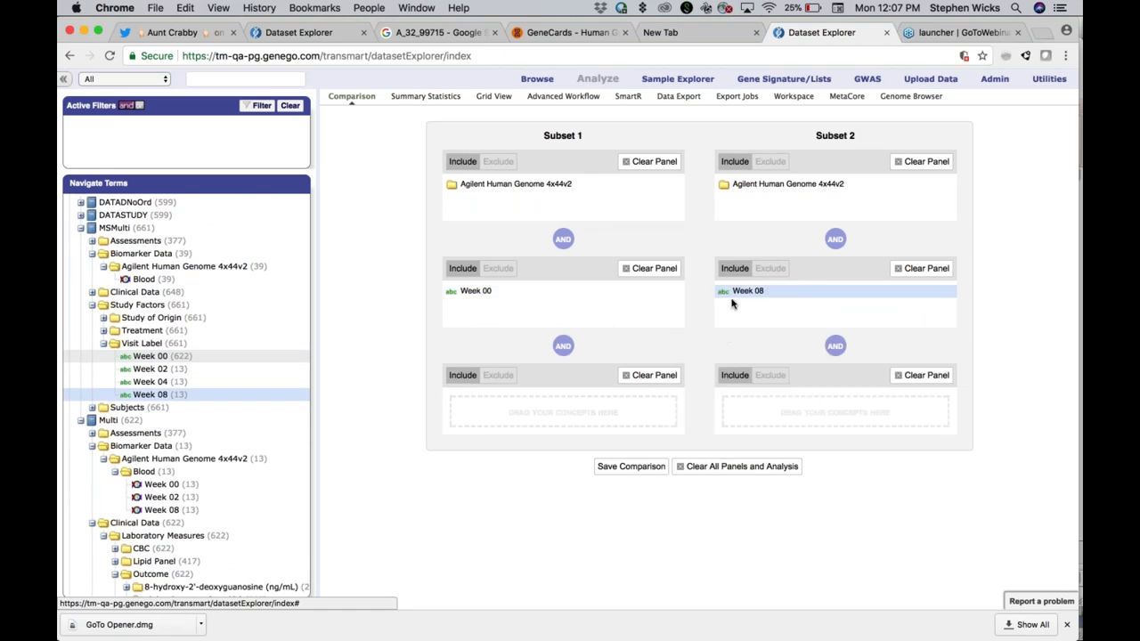
click(440, 99)
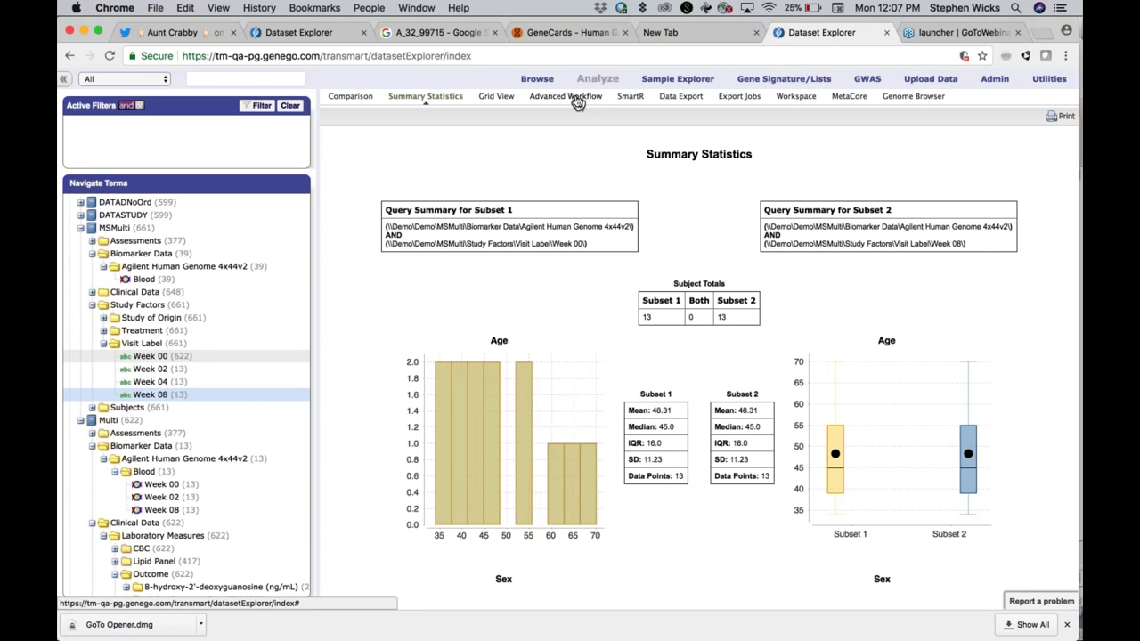
Run the Marker Selection workflow on MSMulti's Blood expression data, limited to the demoList pathway without probe aggregation
click(576, 99)
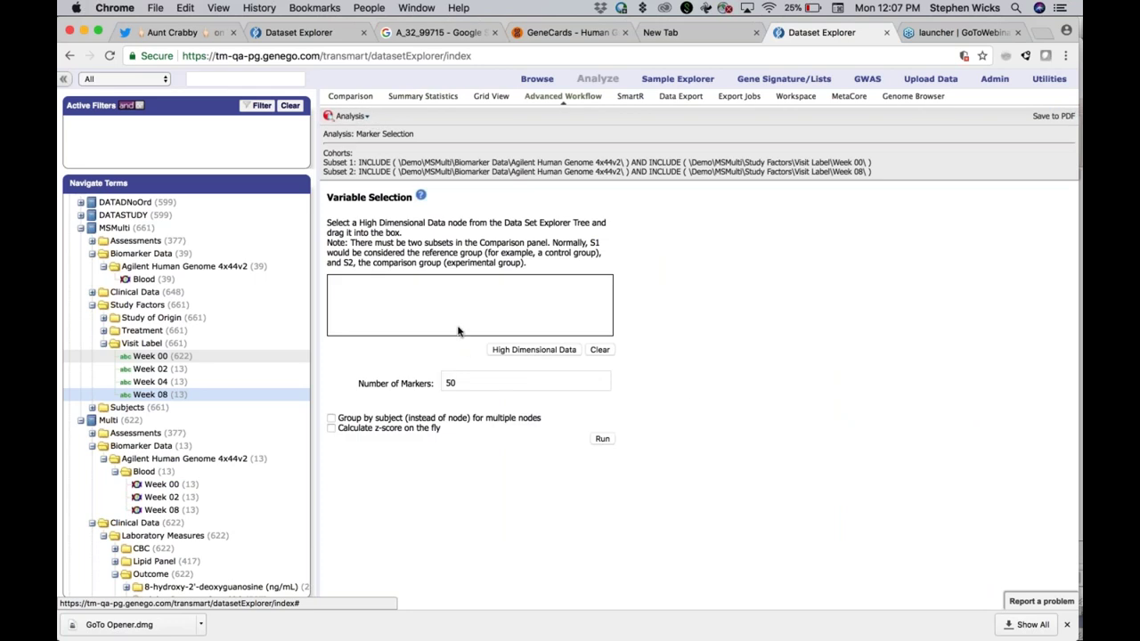
drag(144, 279, 436, 304)
click(550, 355)
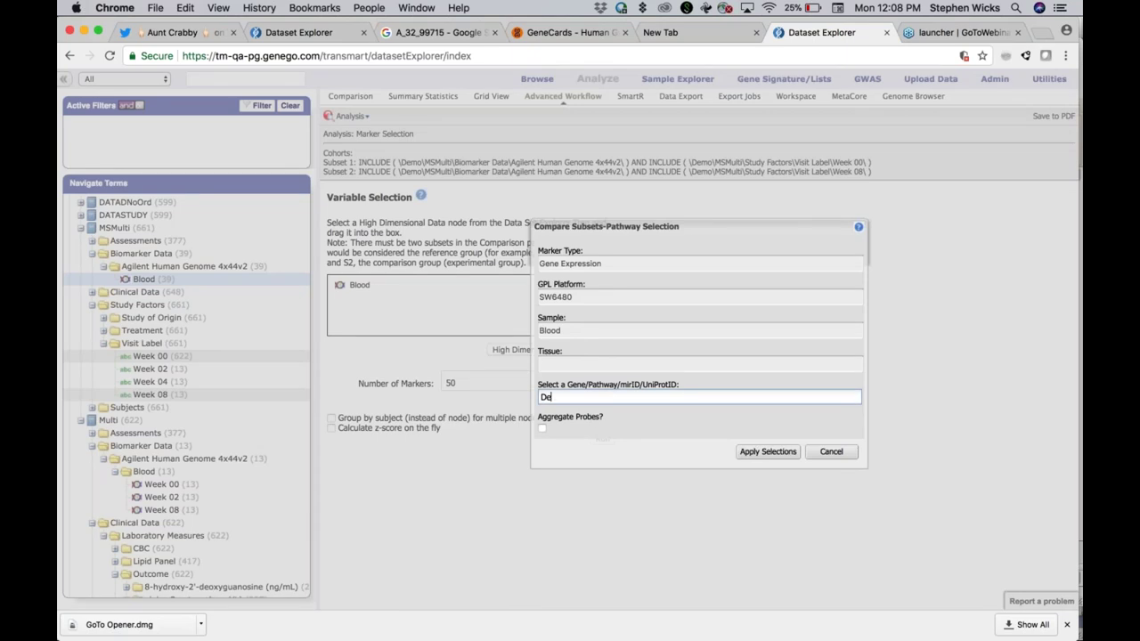
click(591, 413)
click(768, 452)
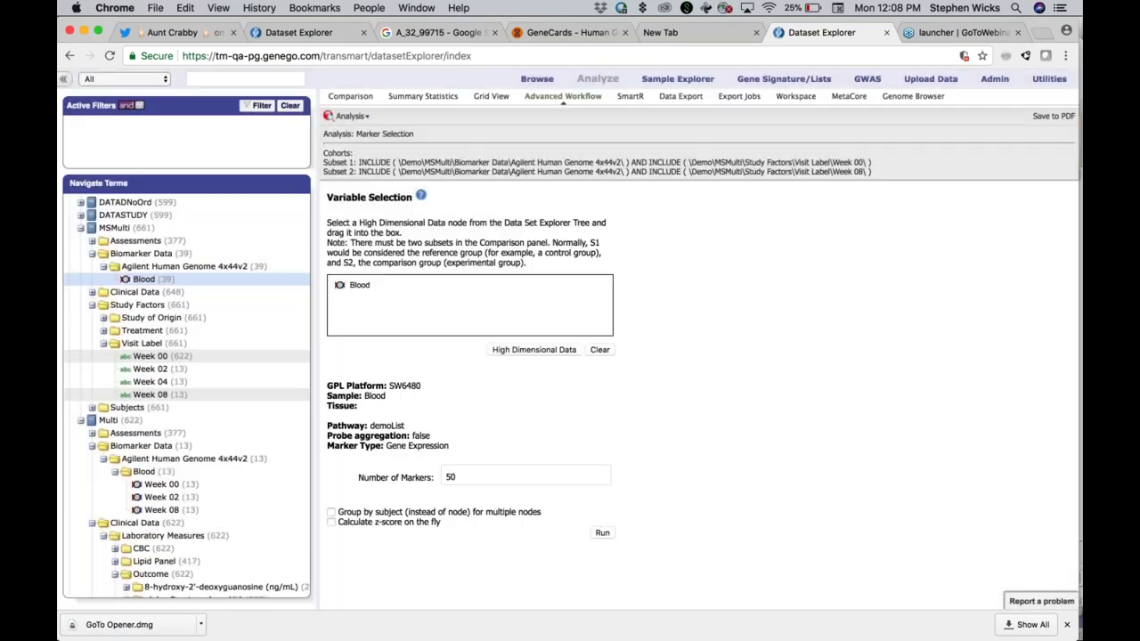
click(602, 532)
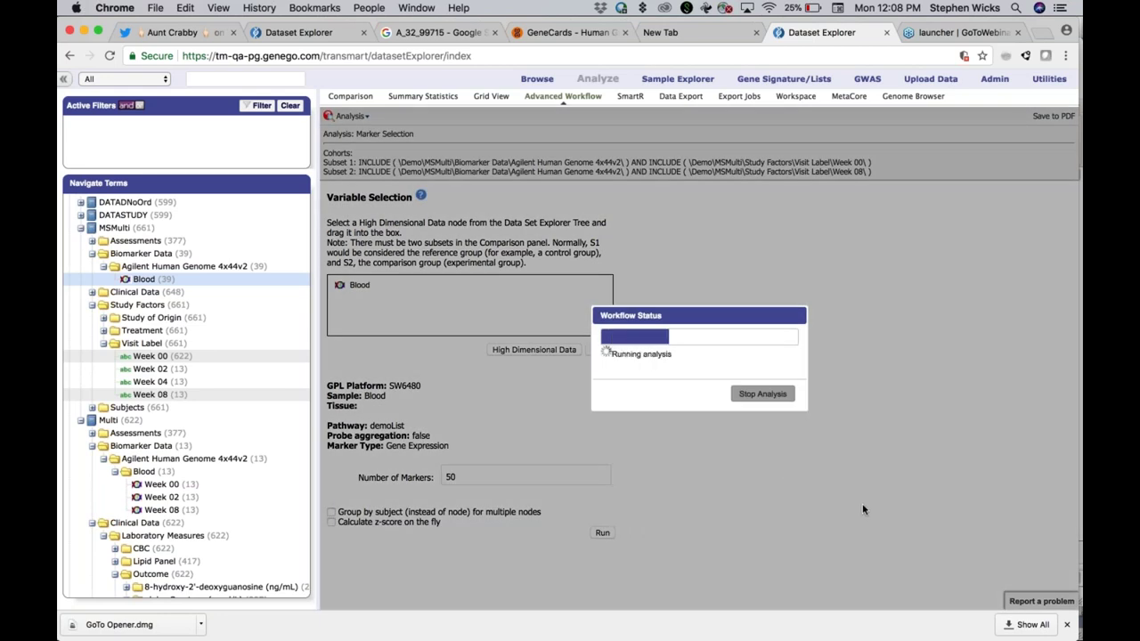
Examine the Marker Selection heatmap's per-visit sample labels for both subsets and the table of top markers
scroll(862, 509, down, 5)
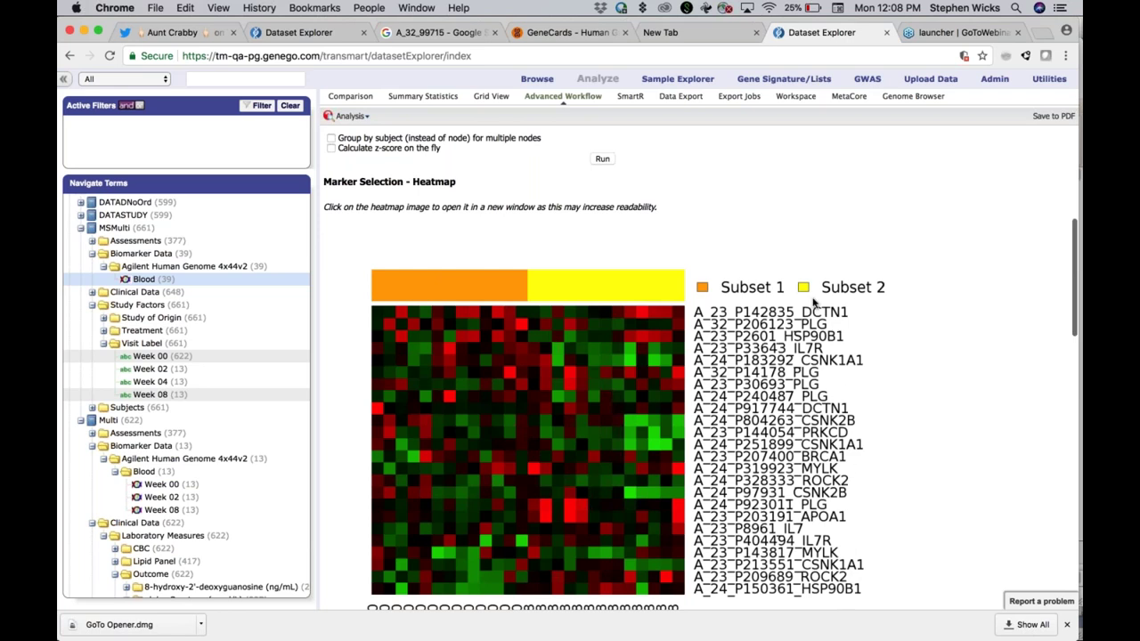
scroll(837, 319, down, 3)
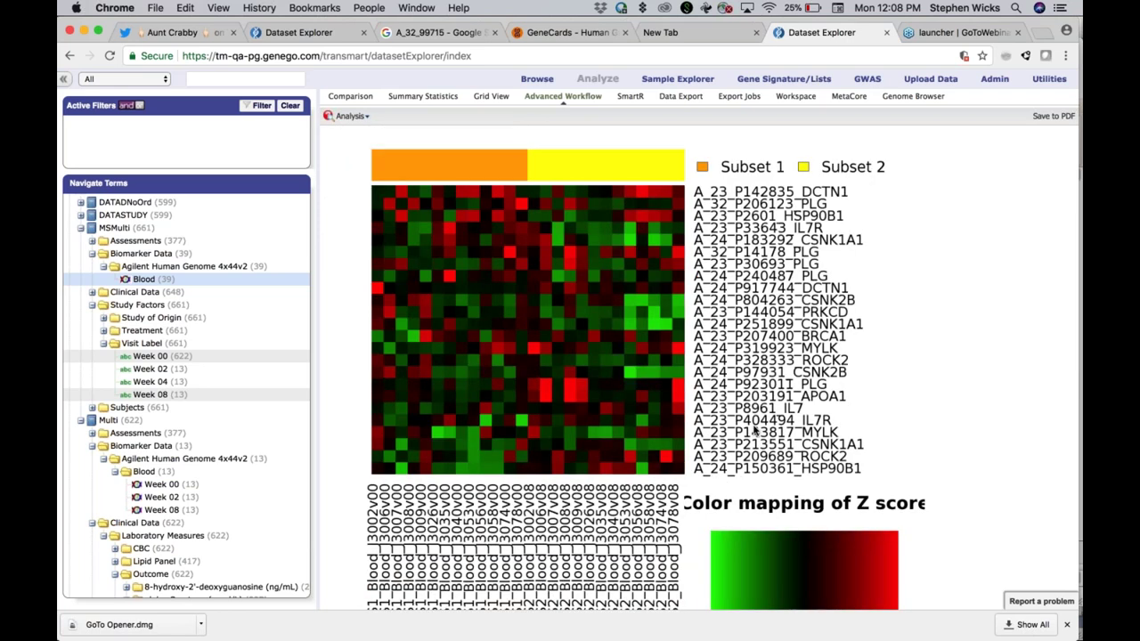
scroll(802, 405, down, 10)
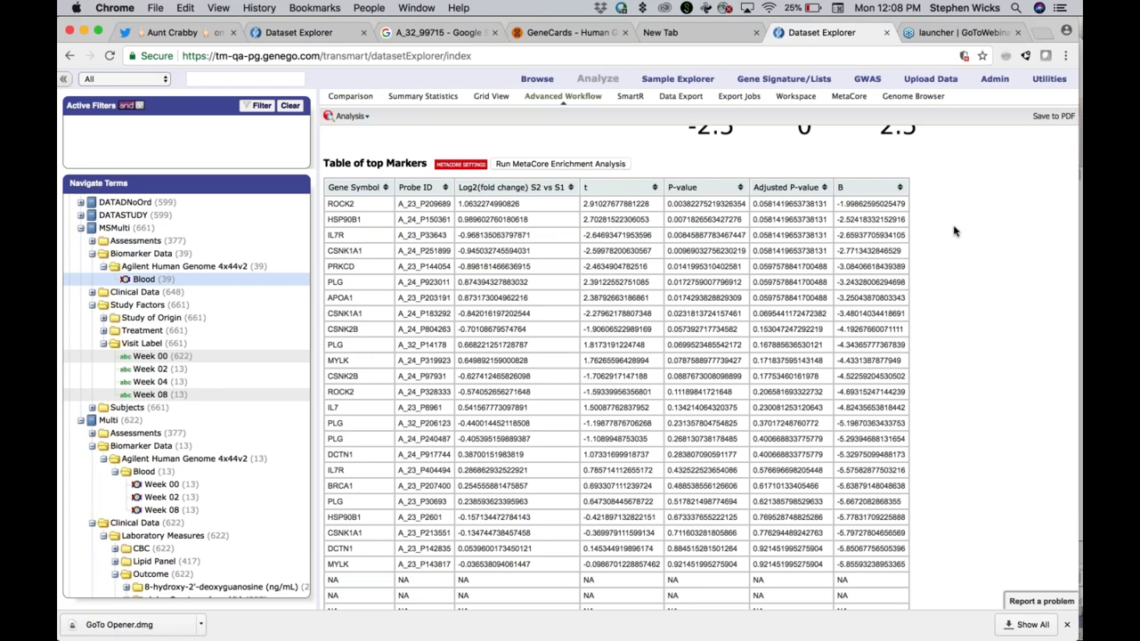
scroll(954, 232, up, 10)
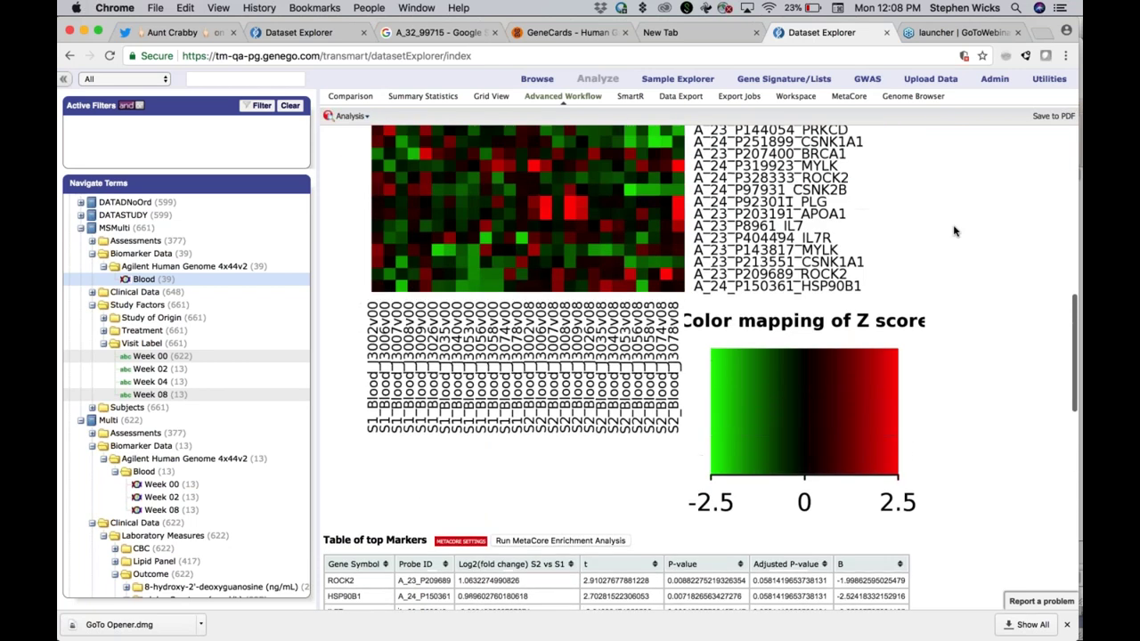
scroll(954, 232, up, 2)
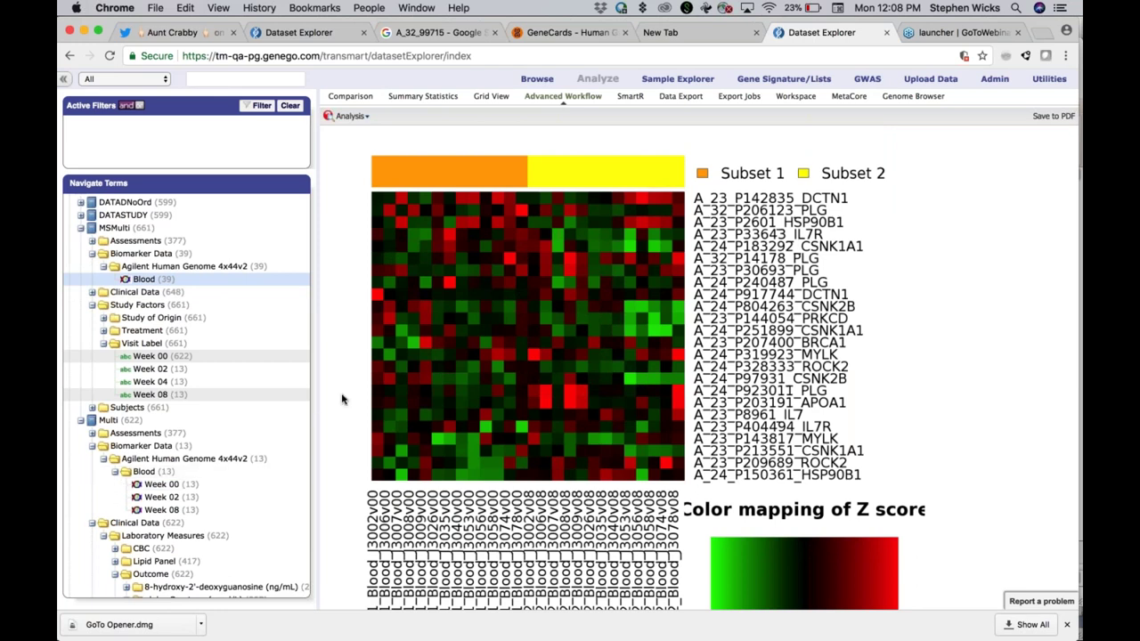
scroll(337, 383, down, 2)
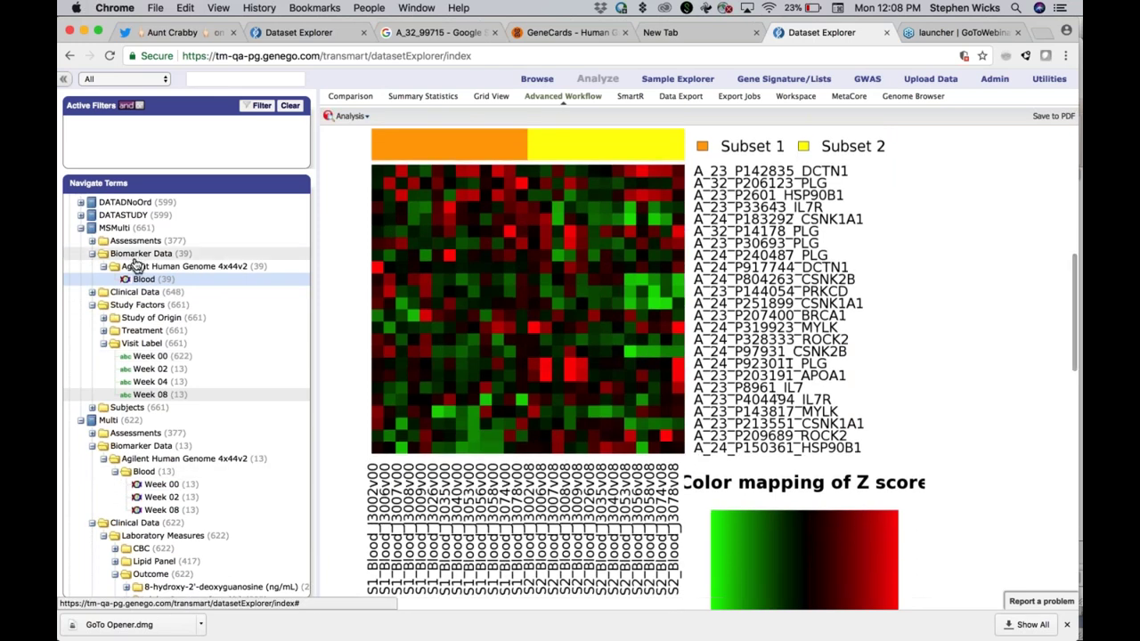